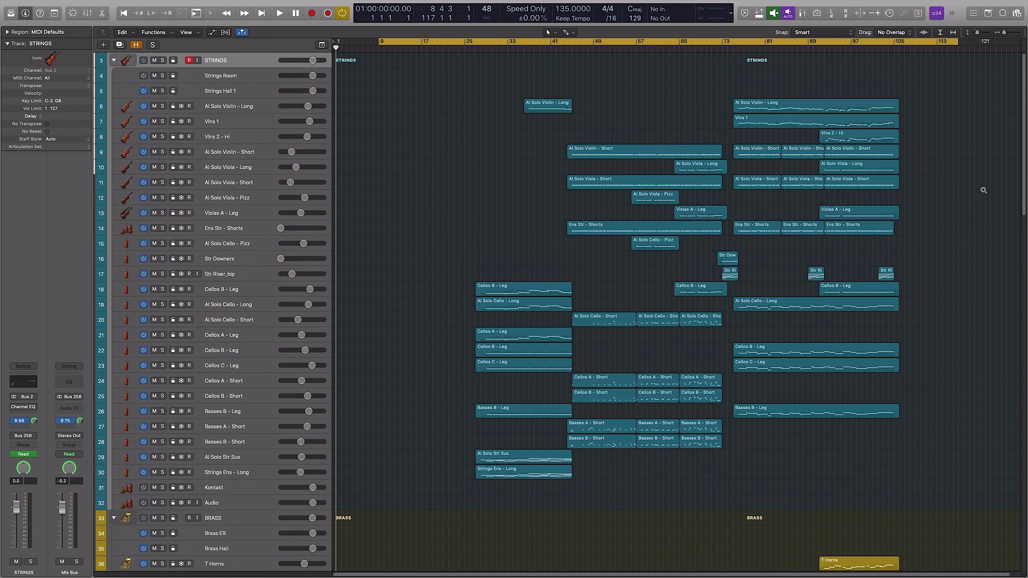
Zoom the arrangement out and survey the regions in all track stacks from STRINGS through PERC
{"action": "left_click", "coordinate": [973, 180], "text": "ctrl+alt"}
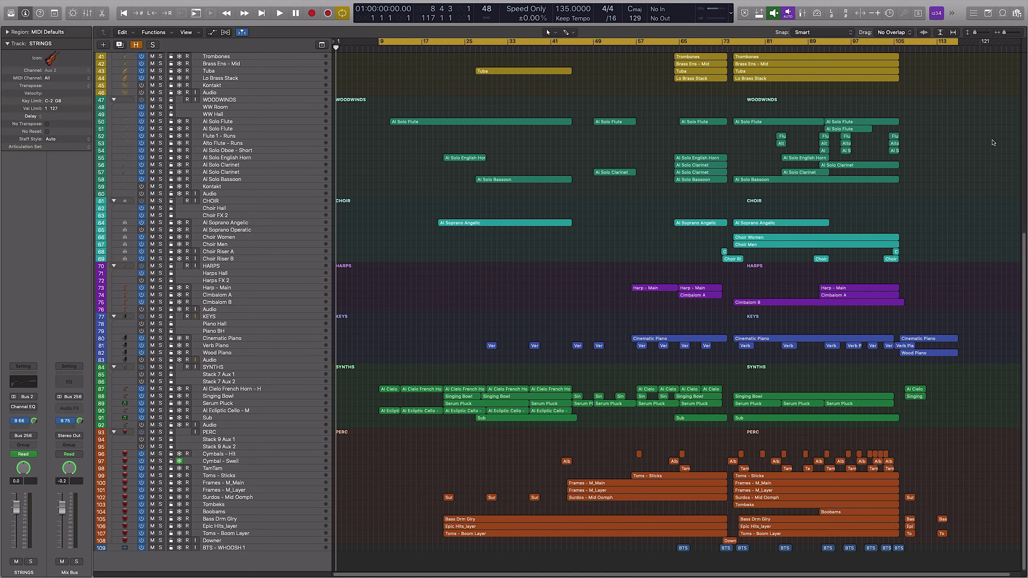
{"action": "scroll", "coordinate": [994, 140], "scroll_direction": "up", "scroll_amount": 10}
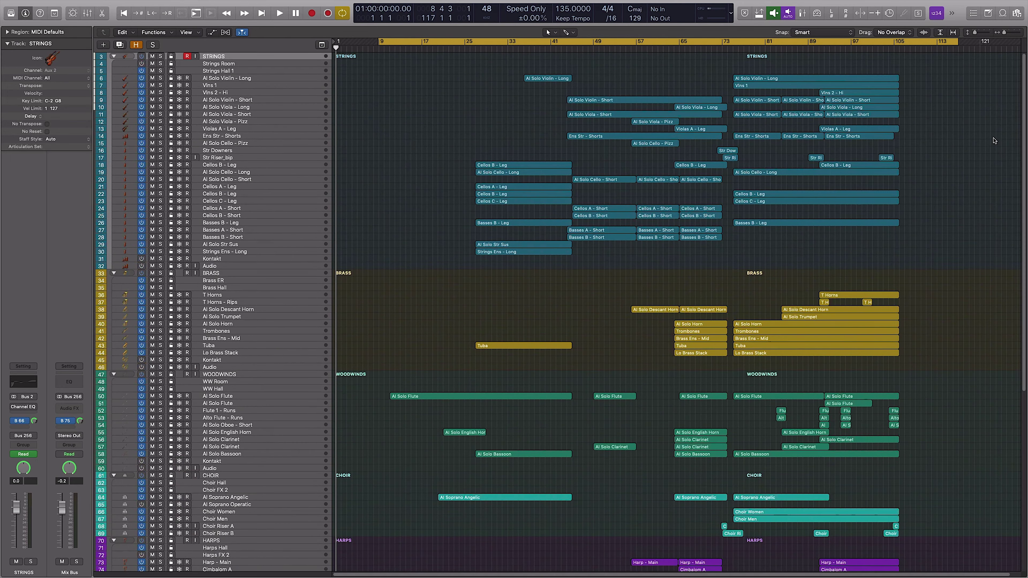
{"action": "scroll", "coordinate": [994, 140], "scroll_direction": "down", "scroll_amount": 10}
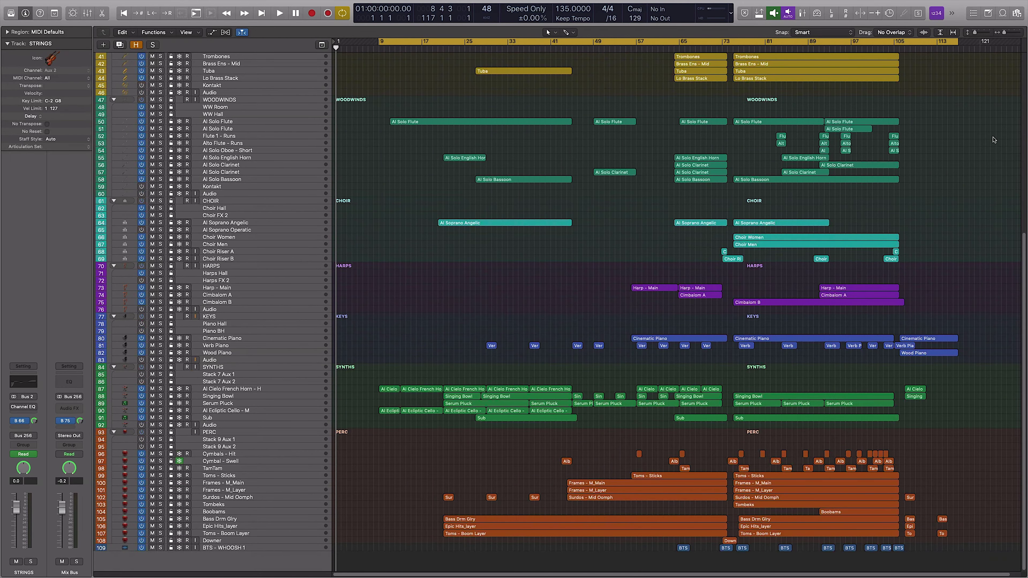
{"action": "scroll", "coordinate": [994, 139], "scroll_direction": "up", "scroll_amount": 10}
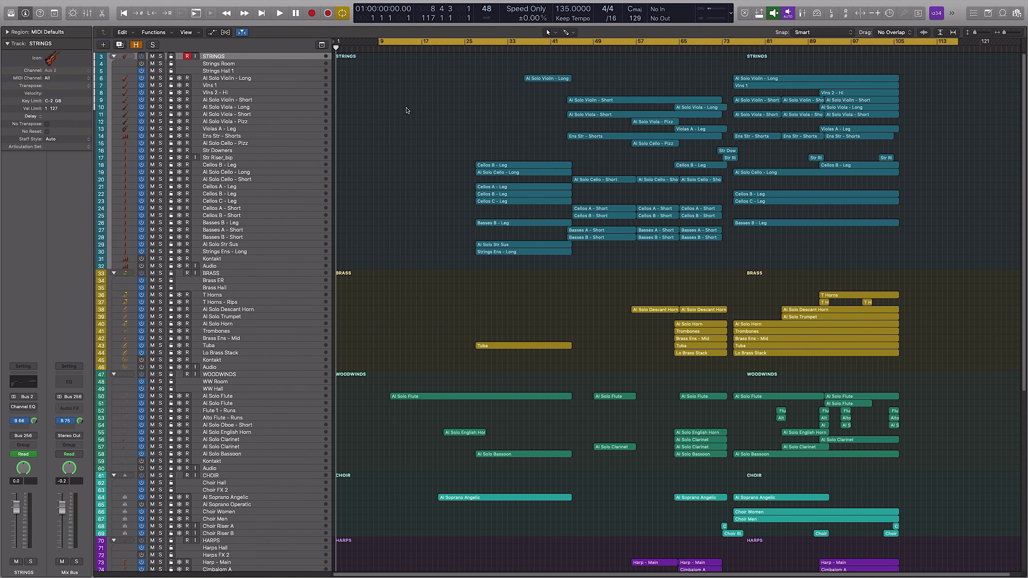
{"action": "scroll", "coordinate": [413, 206], "scroll_direction": "down", "scroll_amount": 10}
Start playback and inspect the notes of the first Al Cielo French Horn - H region in the Piano Roll
{"action": "key", "text": "space"}
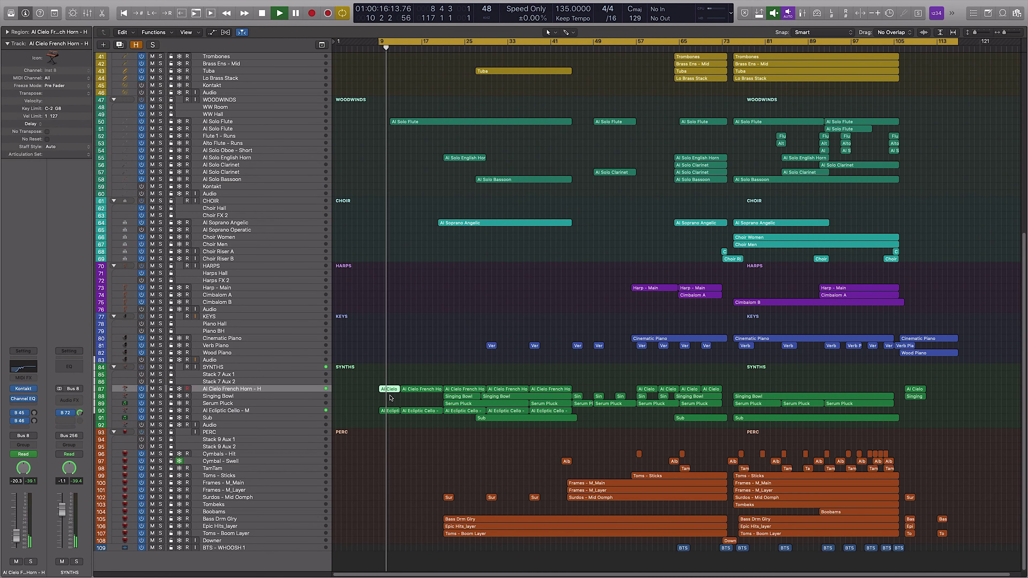
{"action": "double_click", "coordinate": [396, 389]}
{"action": "left_click", "coordinate": [832, 282]}
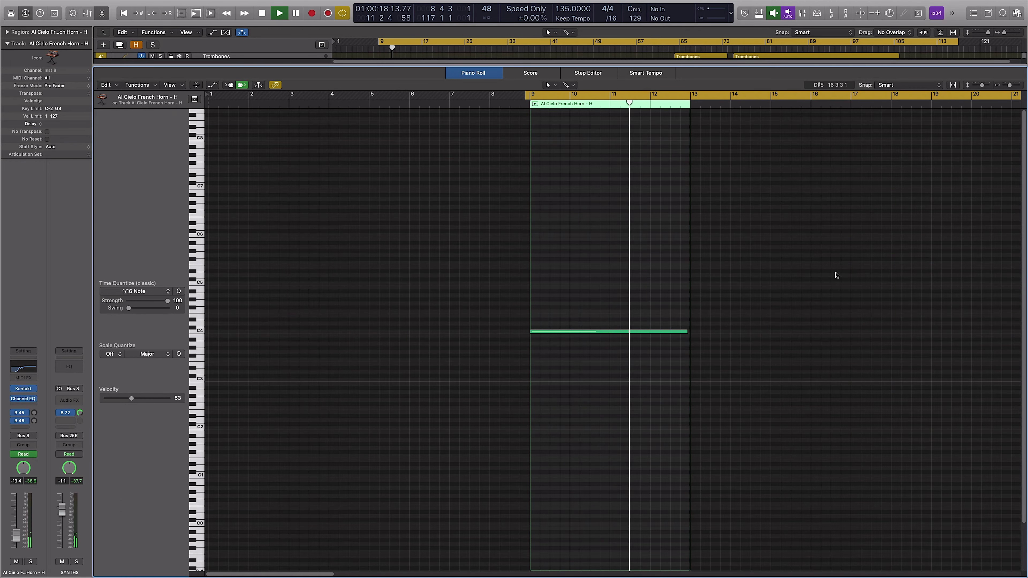
{"action": "key", "text": "p"}
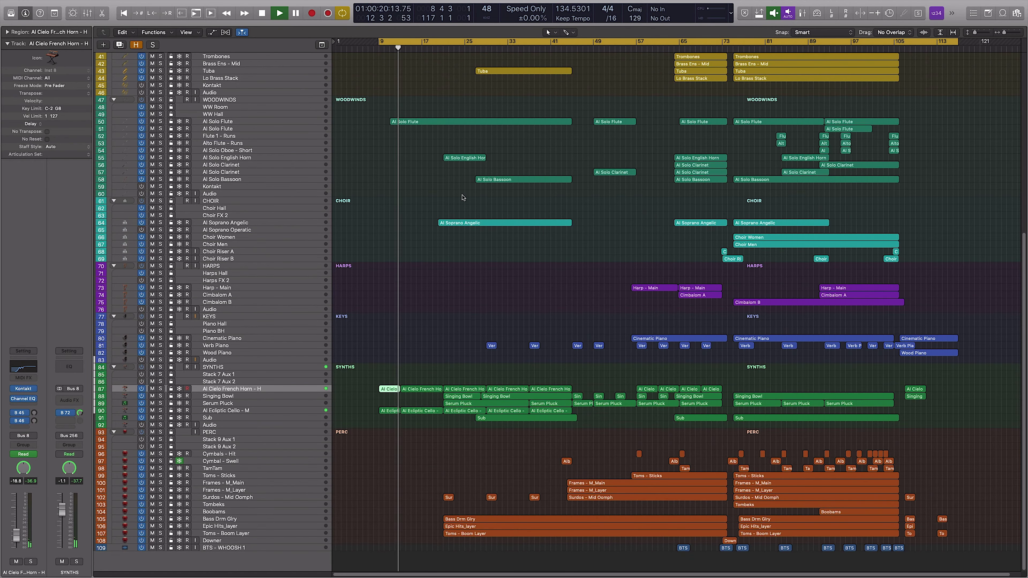
Examine the notes and modulation curve of the first Al Solo Flute region in the Piano Roll, with automation shown
{"action": "scroll", "coordinate": [463, 198], "scroll_direction": "up", "scroll_amount": 5}
{"action": "key", "text": "Up"}
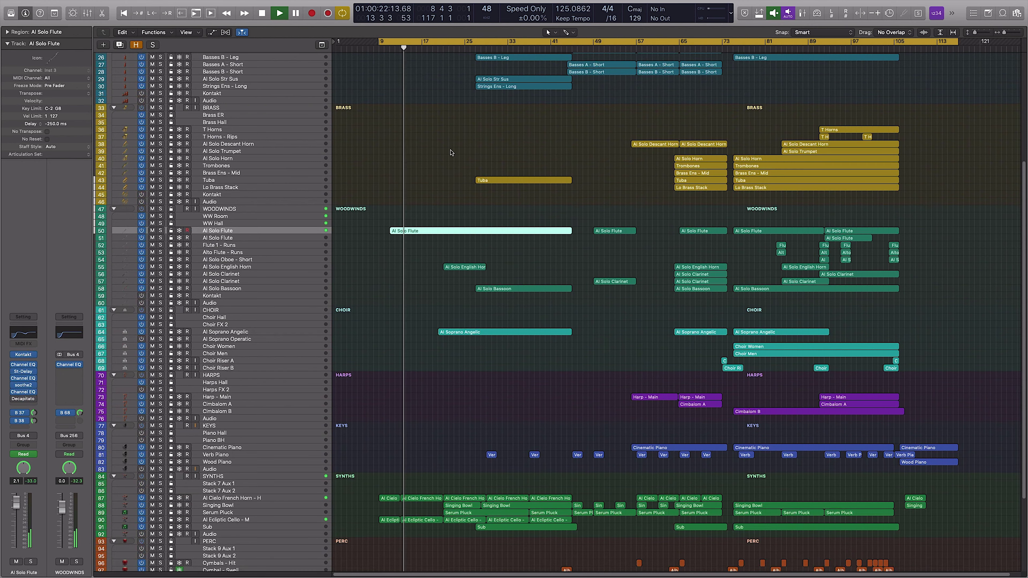
{"action": "key", "text": "p"}
{"action": "scroll", "coordinate": [666, 220], "scroll_direction": "right", "scroll_amount": 10}
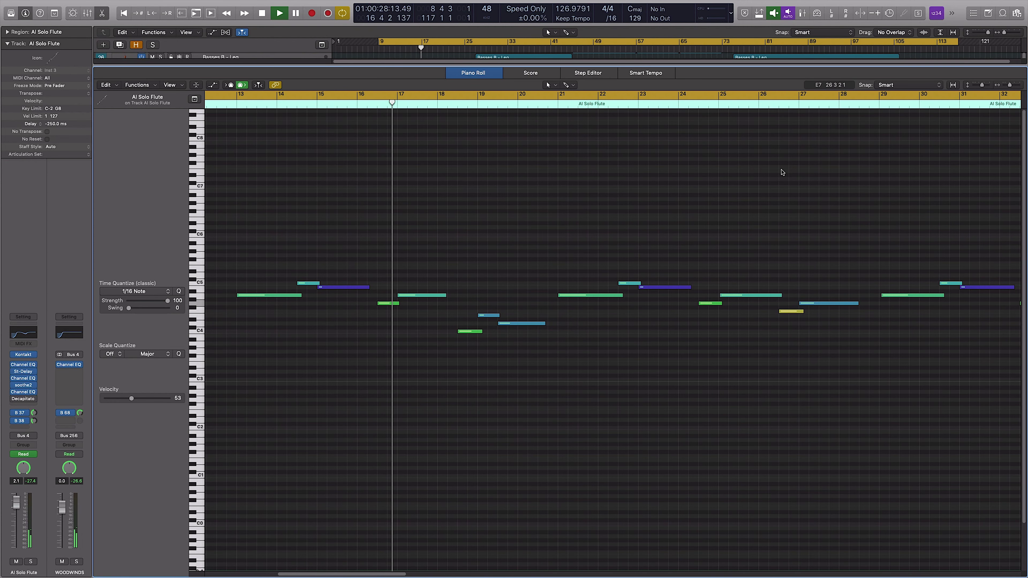
{"action": "key", "text": "a"}
{"action": "scroll", "coordinate": [638, 188], "scroll_direction": "down", "scroll_amount": 3}
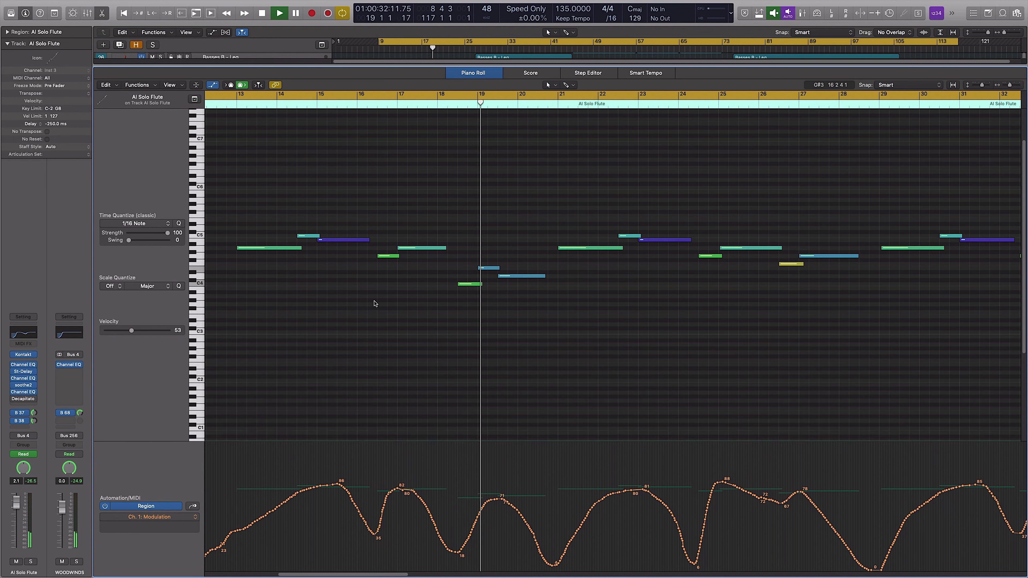
{"action": "key", "text": "e"}
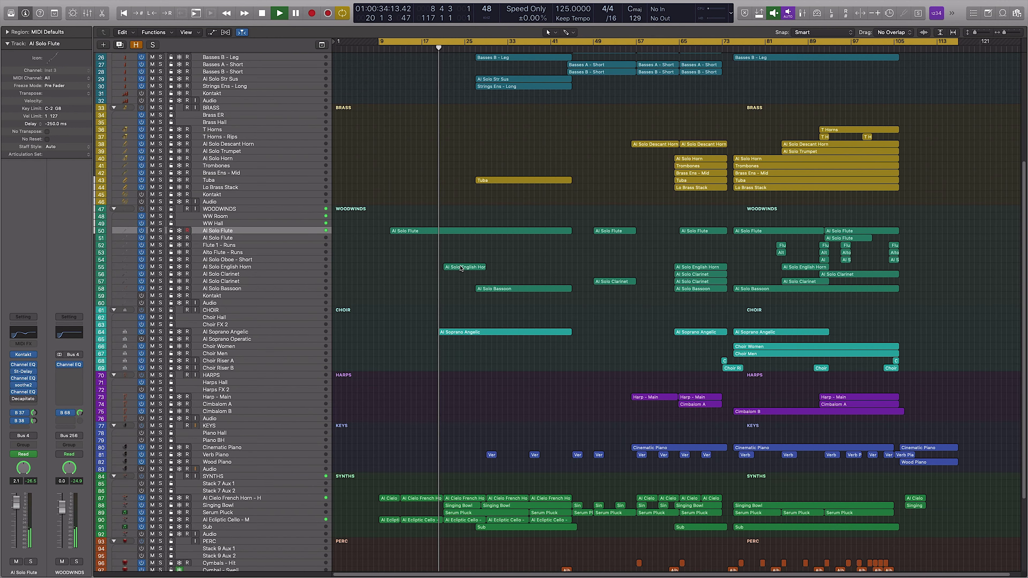
Inspect the notes and modulation of the first Al Solo English Horn region, then return to the arrangement
{"action": "double_click", "coordinate": [458, 268]}
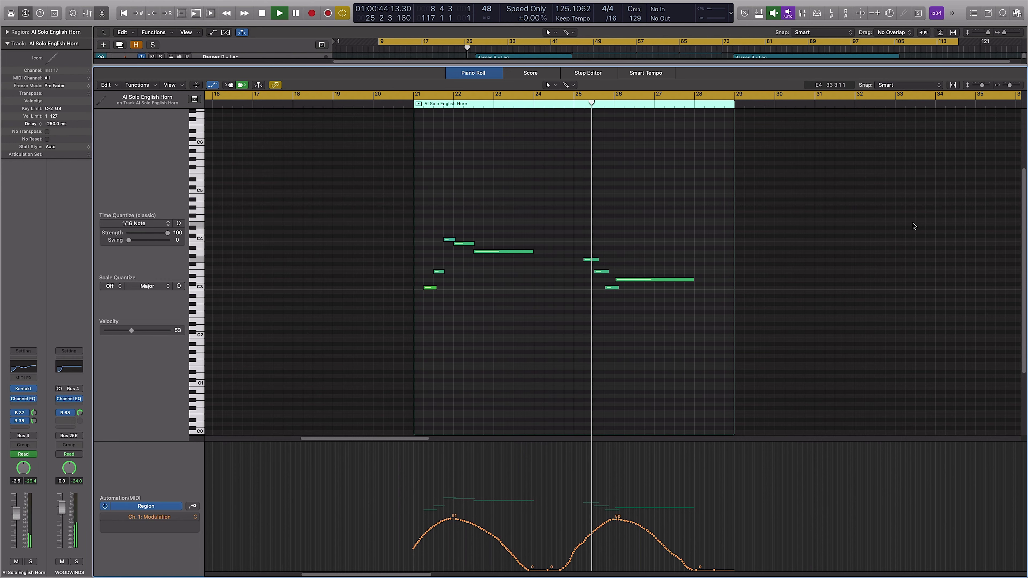
{"action": "key", "text": "p"}
{"action": "left_click", "coordinate": [637, 188]}
{"action": "scroll", "coordinate": [607, 207], "scroll_direction": "up", "scroll_amount": 5}
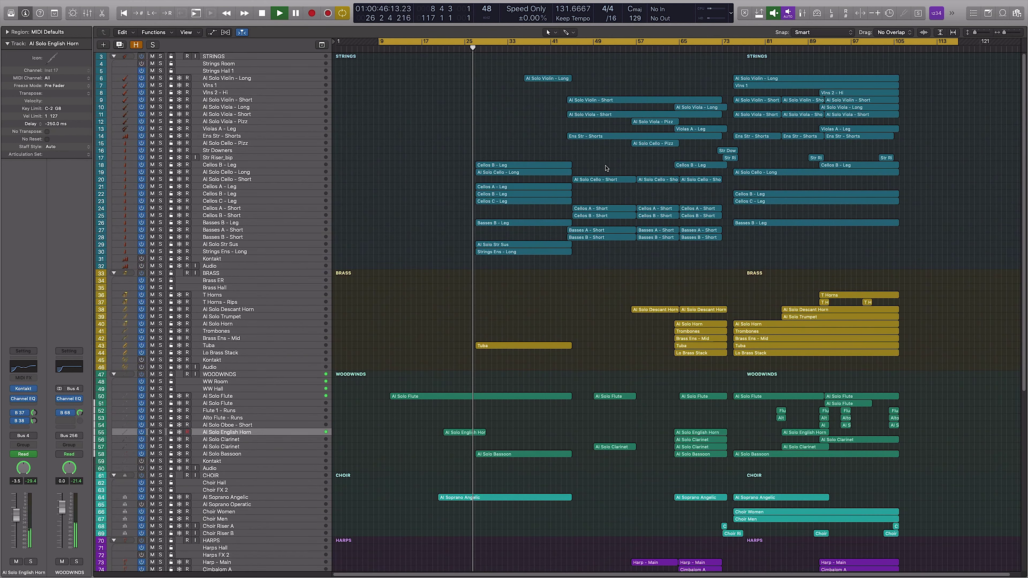
{"action": "scroll", "coordinate": [587, 227], "scroll_direction": "up", "scroll_amount": 5}
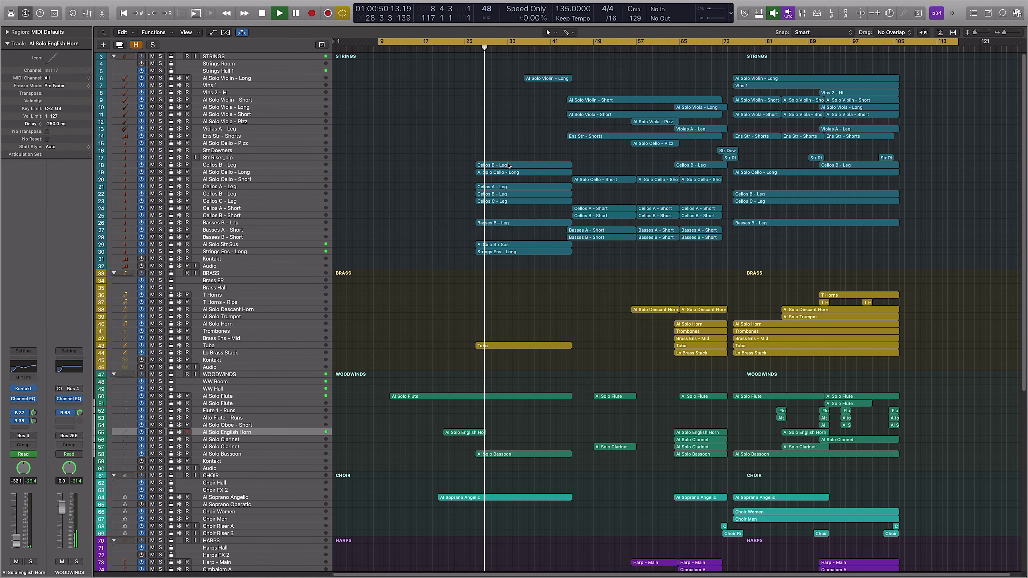
Open the first Al Soprano Angelic region in the Piano Roll and bring its whole modulation curve into view
{"action": "scroll", "coordinate": [527, 226], "scroll_direction": "down", "scroll_amount": 6}
{"action": "double_click", "coordinate": [504, 380]}
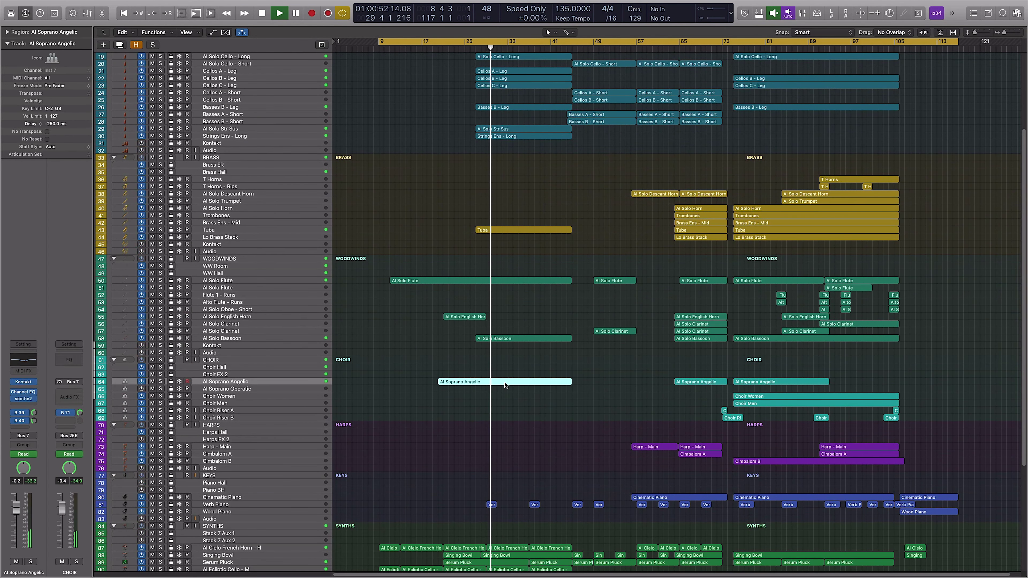
{"action": "scroll", "coordinate": [693, 278], "scroll_direction": "right", "scroll_amount": 6}
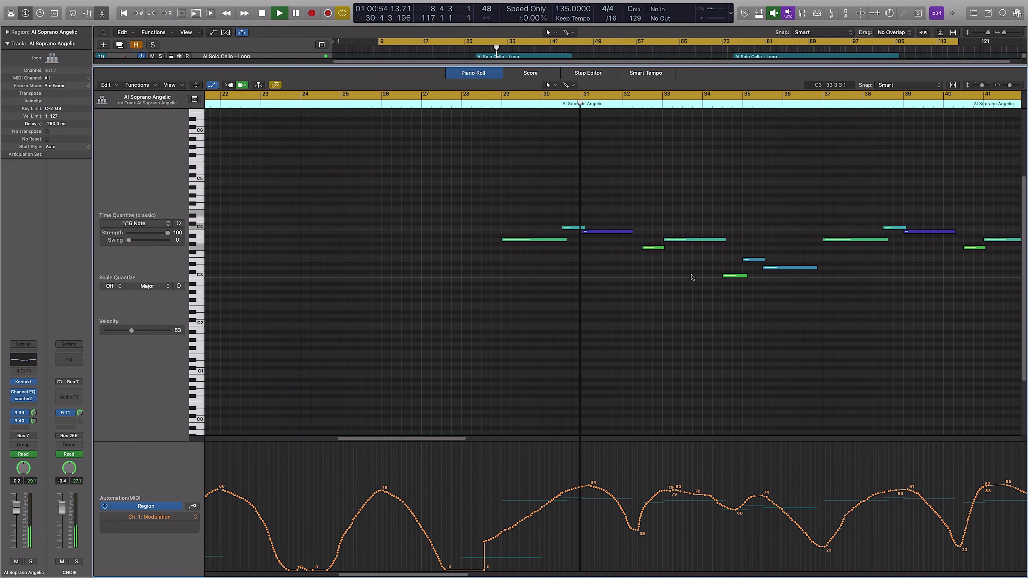
{"action": "key", "text": "super+Left"}
{"action": "key", "text": "super+Left"}
{"action": "key", "text": "super+Right"}
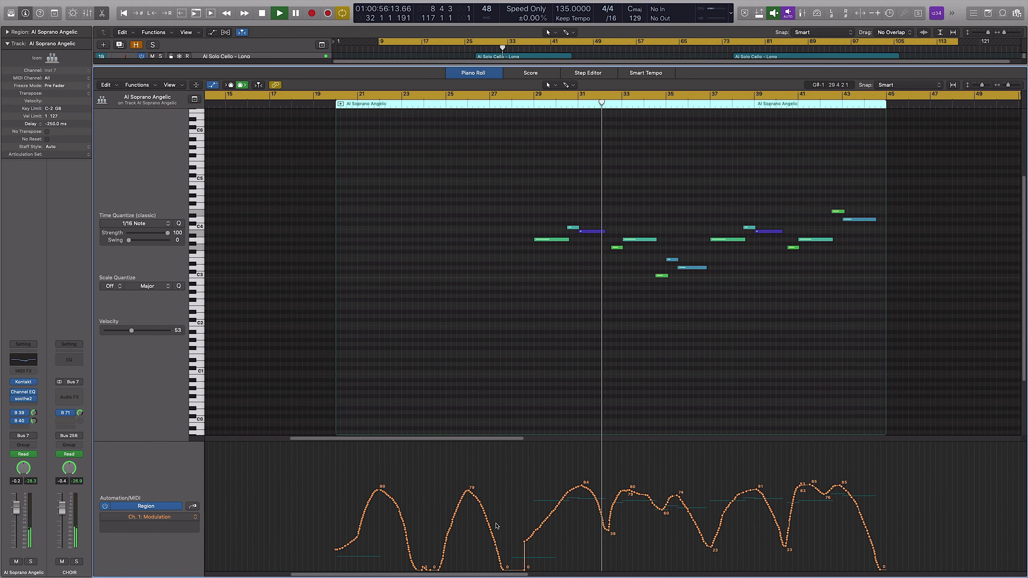
Delete the stray modulation before the Al Soprano Angelic melody and ramp the curve up smoothly from 0 into the first note
{"action": "mouse_move", "coordinate": [505, 505]}
{"action": "left_mouse_down"}
{"action": "mouse_move", "coordinate": [317, 523]}
{"action": "mouse_move", "coordinate": [328, 523]}
{"action": "left_mouse_up"}
{"action": "key", "text": "Delete"}
{"action": "left_click_drag", "start_coordinate": [497, 570], "coordinate": [526, 539]}
{"action": "scroll", "coordinate": [630, 315], "scroll_direction": "right", "scroll_amount": 5}
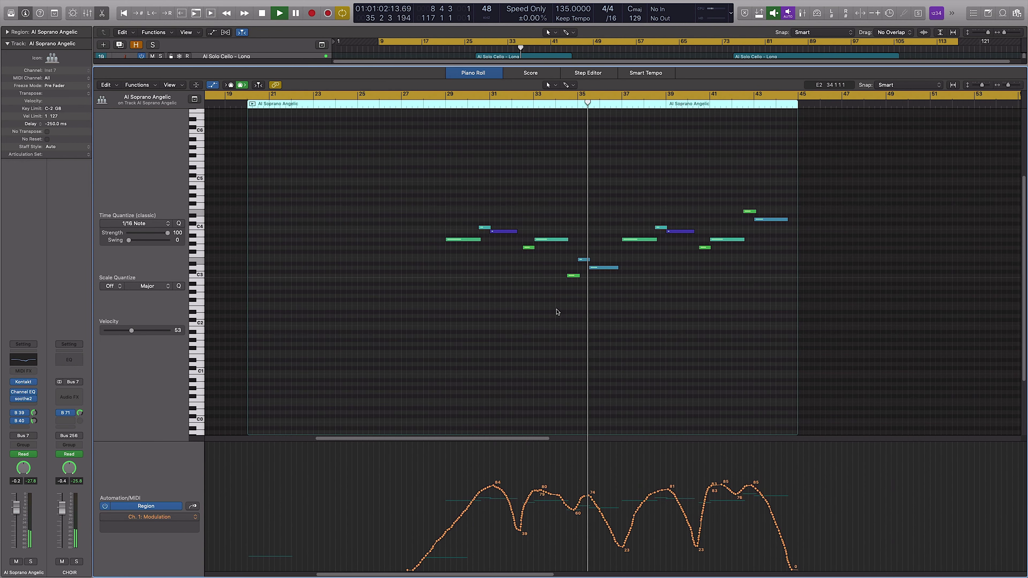
{"action": "key", "text": "super+Right"}
{"action": "scroll", "coordinate": [560, 308], "scroll_direction": "right", "scroll_amount": 5}
{"action": "scroll", "coordinate": [503, 316], "scroll_direction": "left", "scroll_amount": 1}
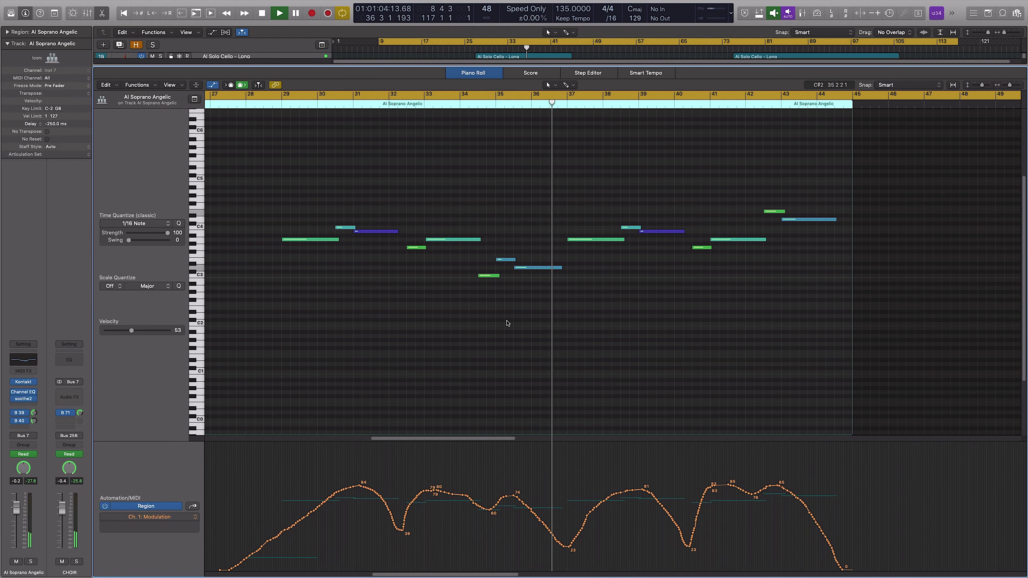
{"action": "key", "text": "p"}
{"action": "left_click", "coordinate": [530, 192]}
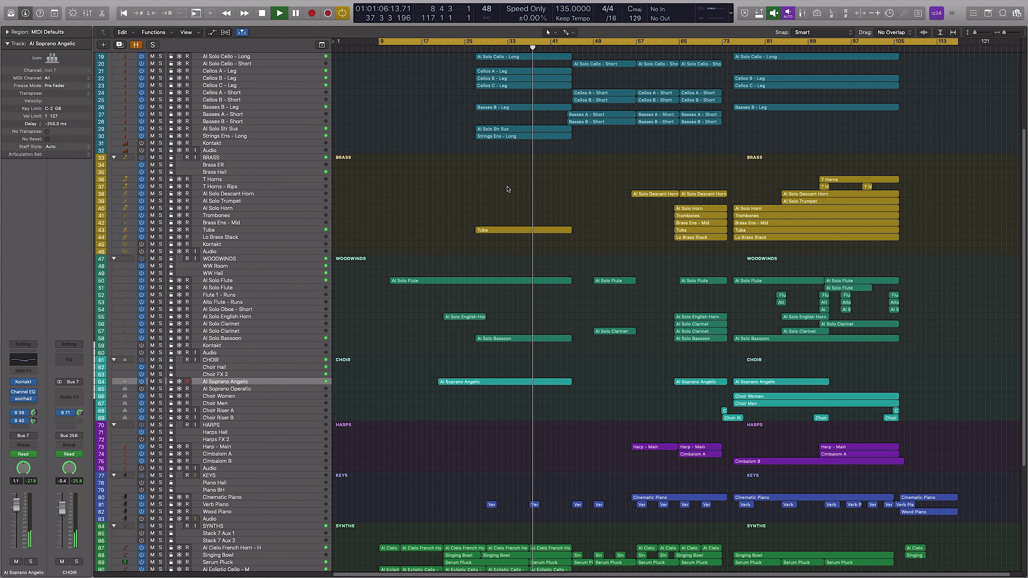
Inspect the notes and modulation of the first Al Solo Bassoon region in the Piano Roll
{"action": "scroll", "coordinate": [536, 503], "scroll_direction": "up", "scroll_amount": 5}
{"action": "double_click", "coordinate": [517, 454]}
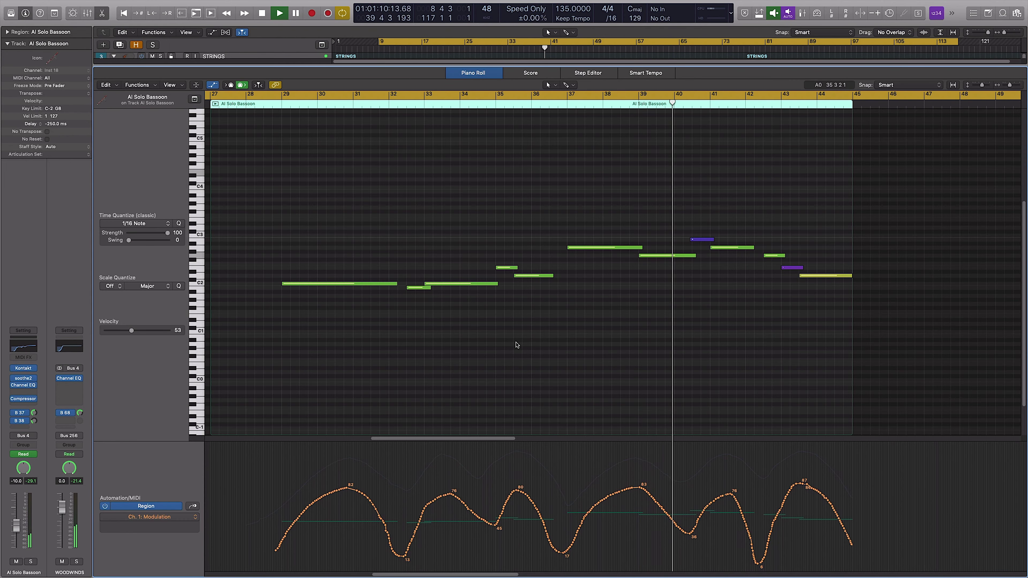
{"action": "key", "text": "p"}
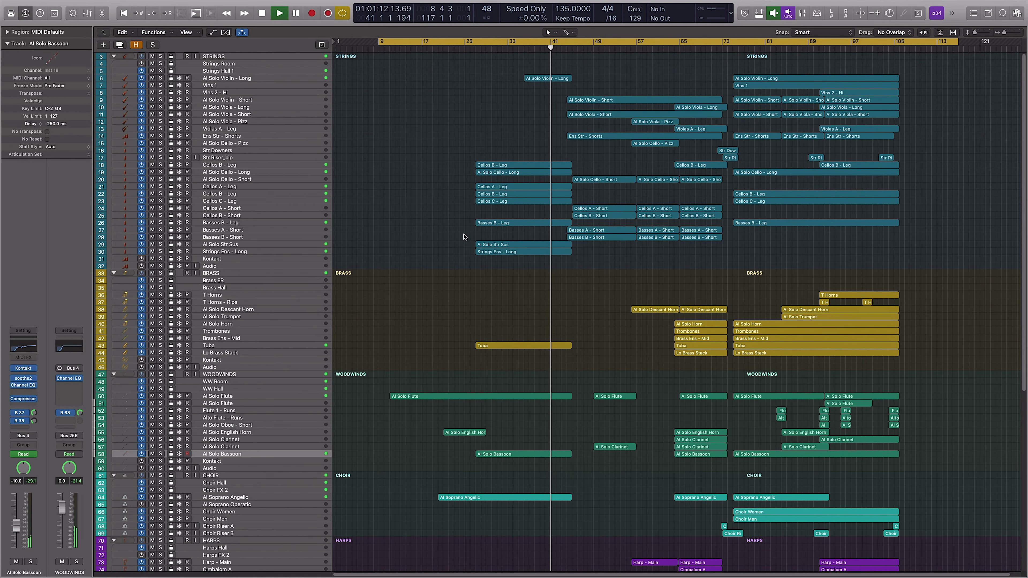
Inspect the notes and modulation of the first Al Solo Violin - Long region in the Piano Roll
{"action": "double_click", "coordinate": [541, 79]}
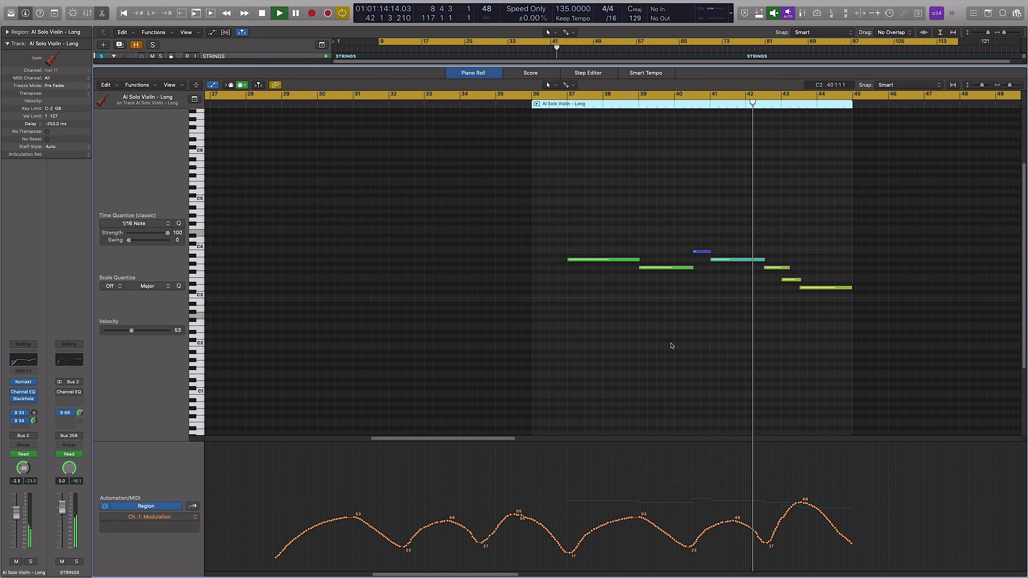
{"action": "scroll", "coordinate": [666, 340], "scroll_direction": "right", "scroll_amount": 3}
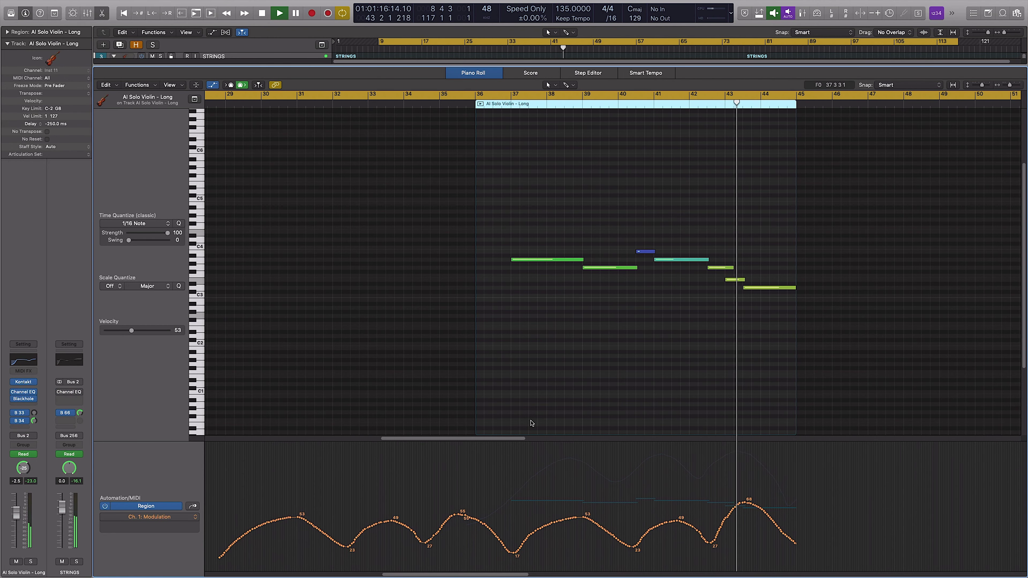
{"action": "key", "text": "p"}
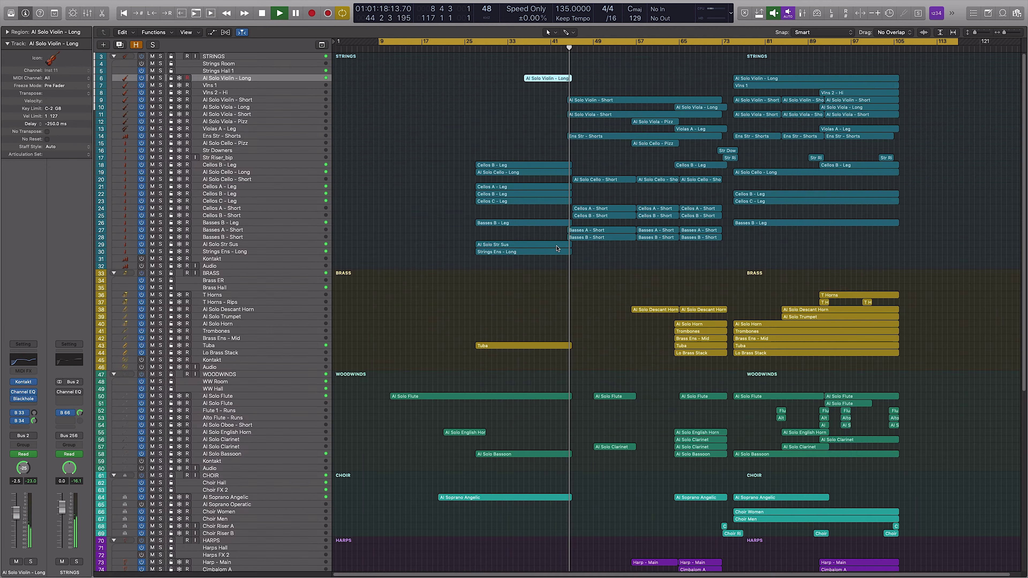
Examine the repeated short notes of the first Al Solo Violin - Short region close up in the Piano Roll
{"action": "left_click", "coordinate": [591, 101]}
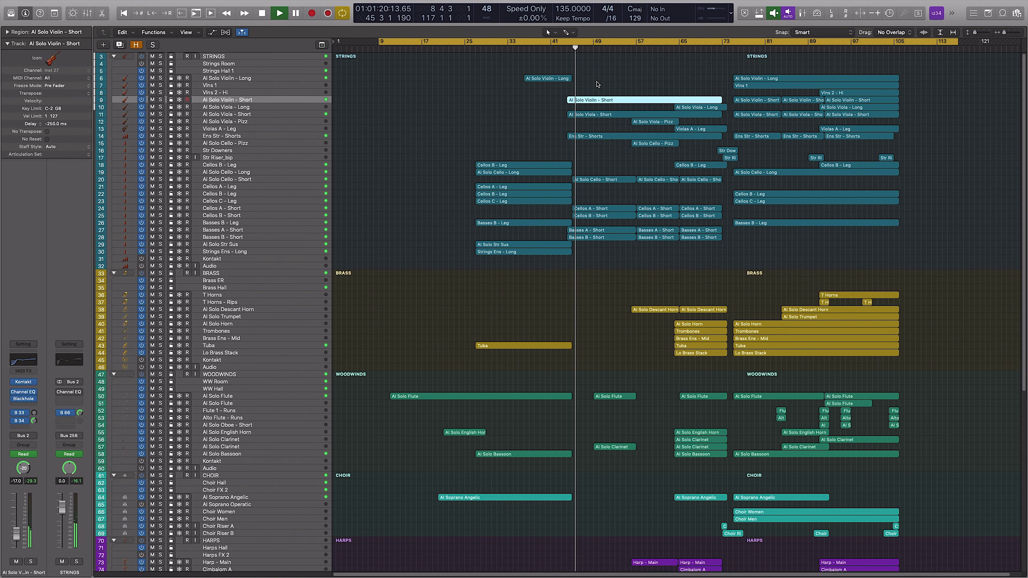
{"action": "key", "text": "p"}
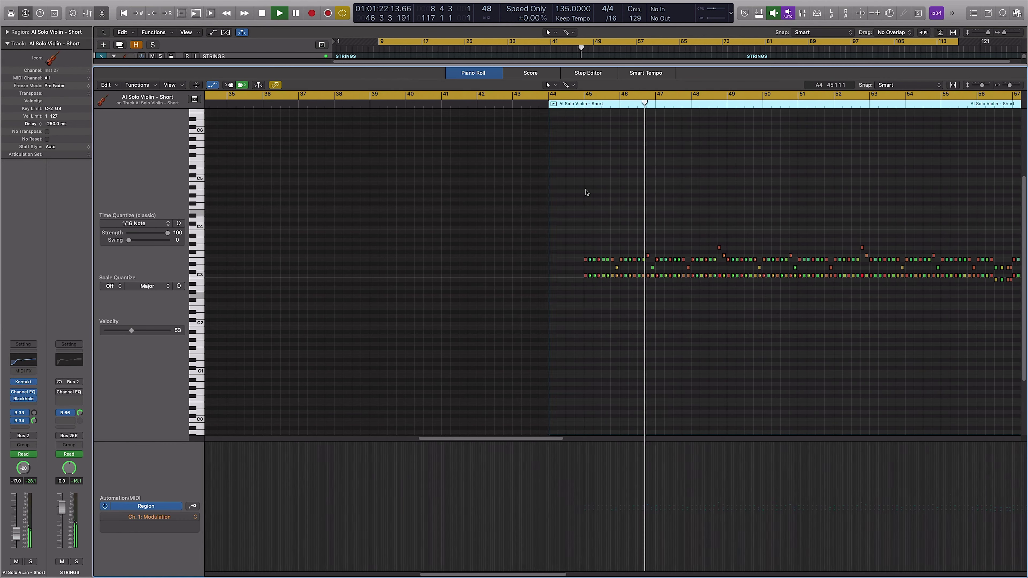
{"action": "left_click", "coordinate": [566, 189], "text": "ctrl+alt"}
{"action": "left_click", "coordinate": [399, 158], "text": "ctrl+alt"}
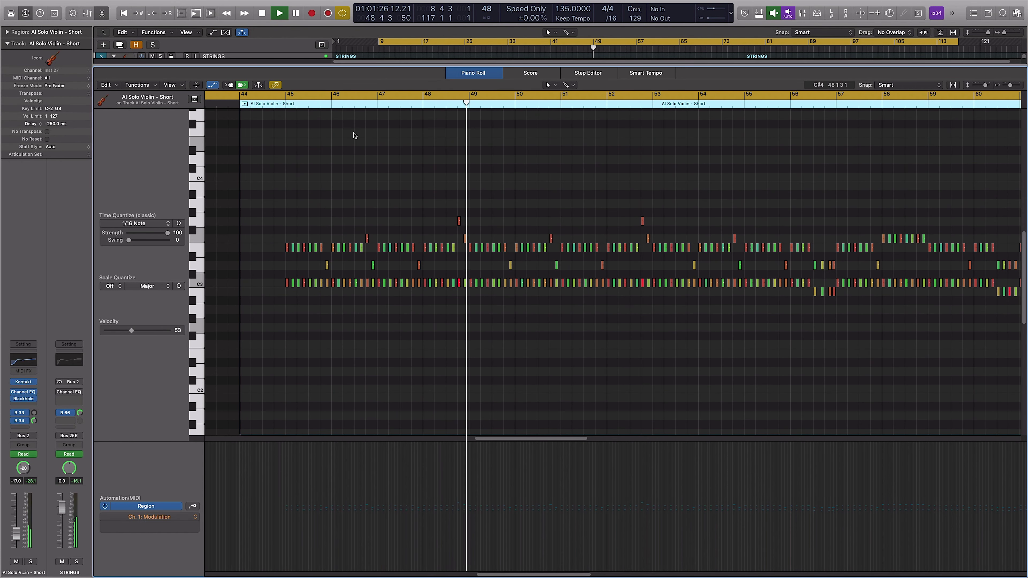
{"action": "left_click", "coordinate": [170, 84]}
{"action": "left_click", "coordinate": [421, 160]}
{"action": "key", "text": "p"}
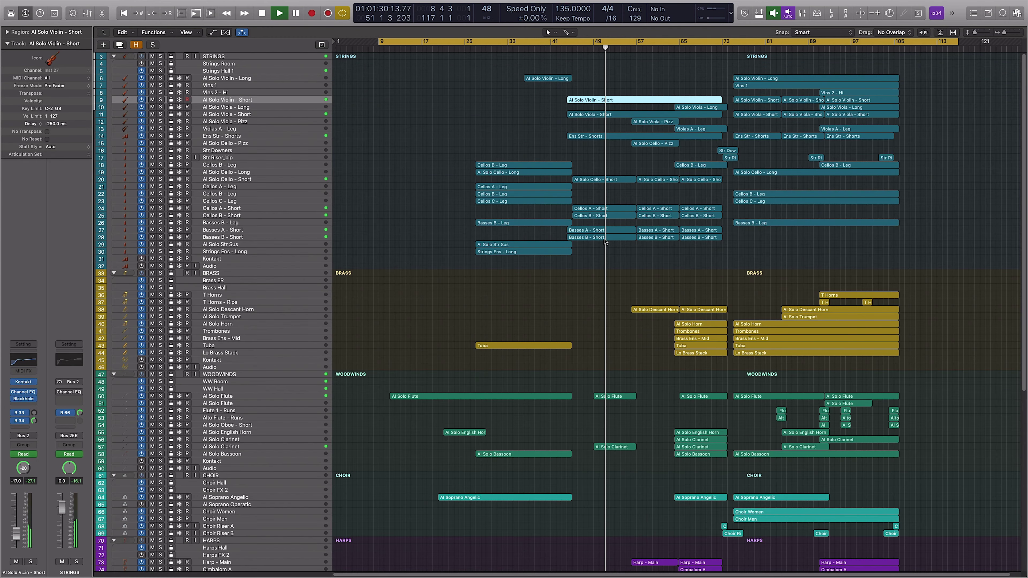
Inspect the notes and modulation of the Al Solo Clarinet region starting at bar 49
{"action": "left_click", "coordinate": [589, 160]}
{"action": "scroll", "coordinate": [605, 425], "scroll_direction": "down", "scroll_amount": 2}
{"action": "left_click", "coordinate": [607, 423]}
{"action": "key", "text": "p"}
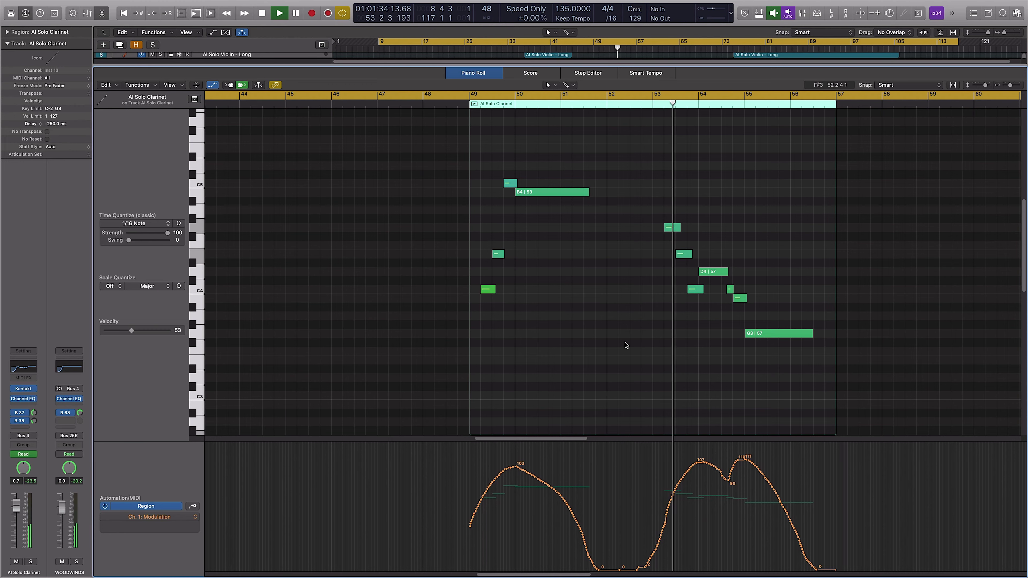
{"action": "key", "text": "p"}
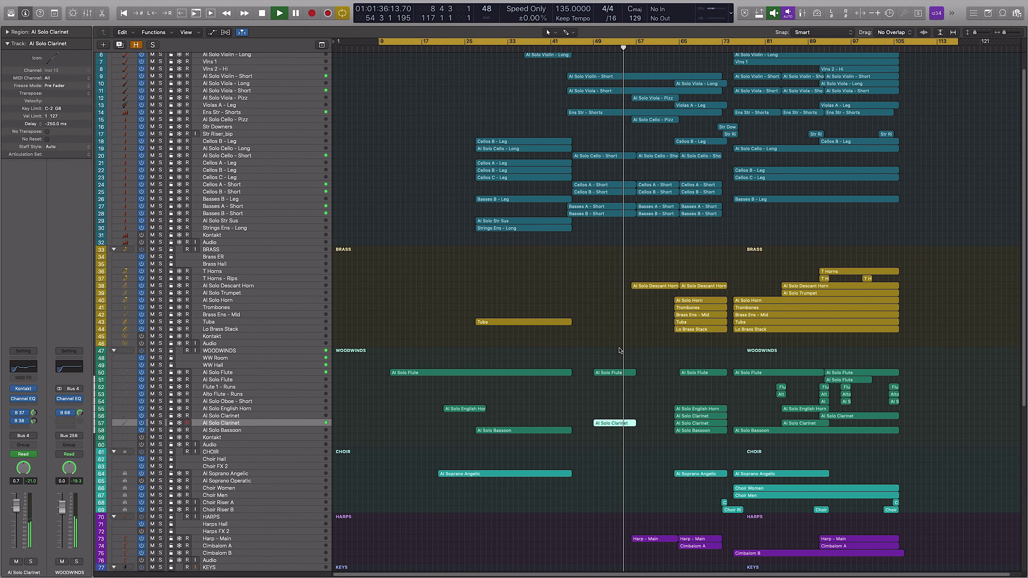
Inspect the notes and modulation of the Al Solo Flute region starting at bar 49
{"action": "left_click", "coordinate": [629, 366]}
{"action": "key", "text": "p"}
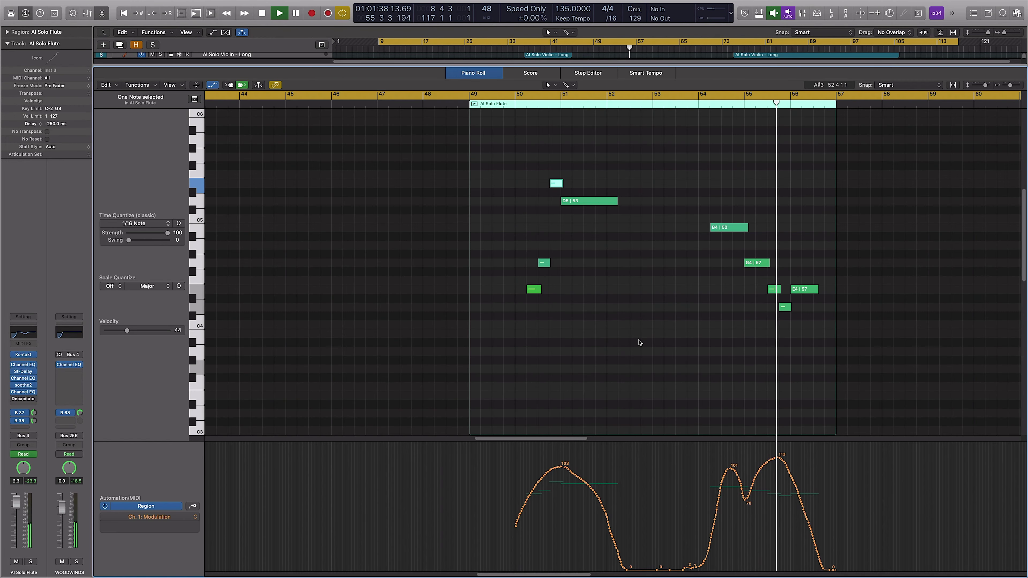
{"action": "key", "text": "p"}
Examine the notes and modulation of the first Al Solo Descant Horn region, starting at bar 56, in the Piano Roll
{"action": "scroll", "coordinate": [659, 304], "scroll_direction": "up", "scroll_amount": 1}
{"action": "left_click", "coordinate": [670, 257]}
{"action": "scroll", "coordinate": [674, 260], "scroll_direction": "up", "scroll_amount": 6}
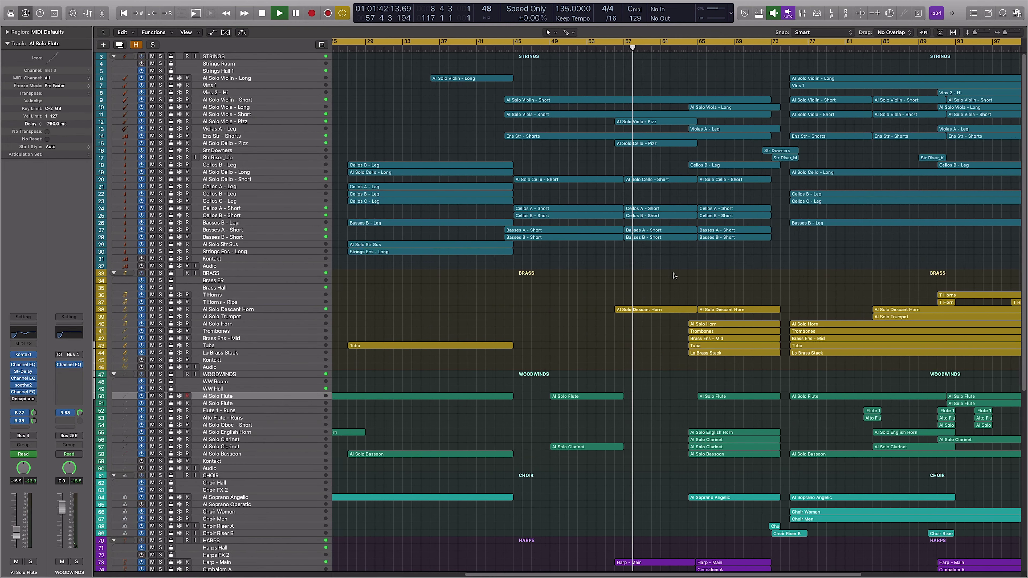
{"action": "left_click", "coordinate": [586, 309]}
{"action": "key", "text": "p"}
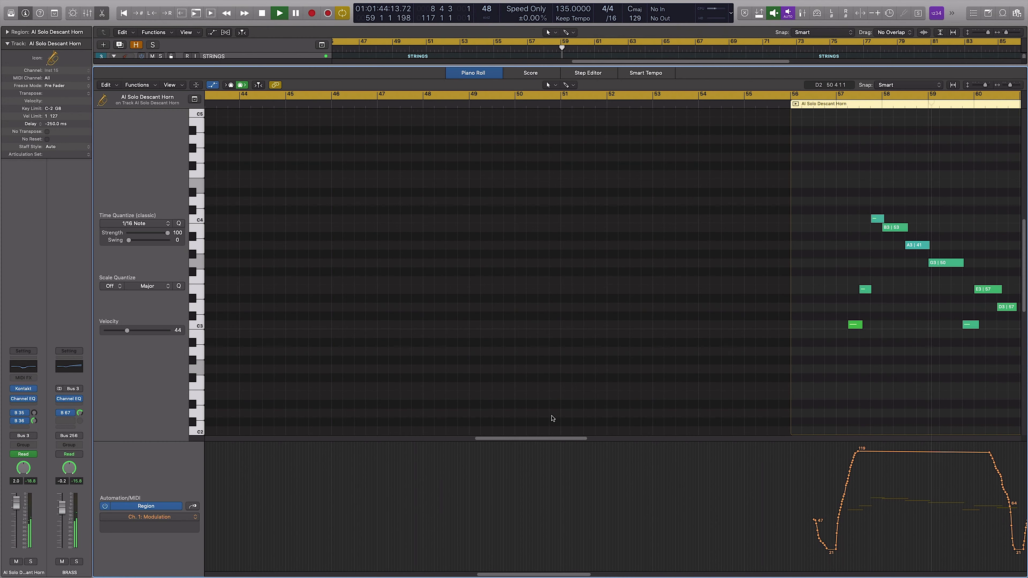
{"action": "scroll", "coordinate": [602, 295], "scroll_direction": "right", "scroll_amount": 5}
{"action": "scroll", "coordinate": [631, 295], "scroll_direction": "up", "scroll_amount": 3}
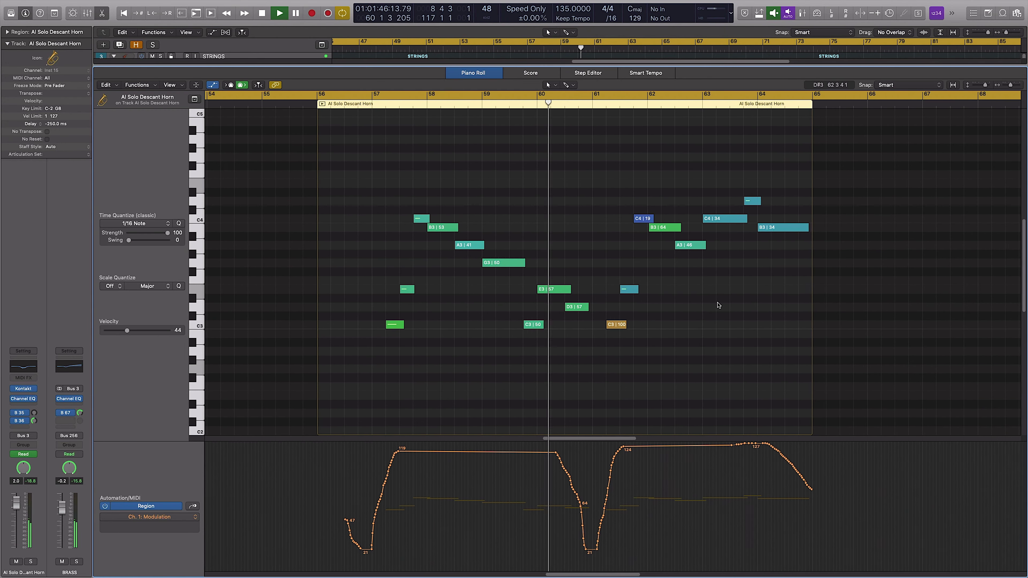
Follow the rest of the first Al Solo Descant Horn region closer up, and return to the full arrangement
{"action": "scroll", "coordinate": [731, 305], "scroll_direction": "up", "scroll_amount": 3}
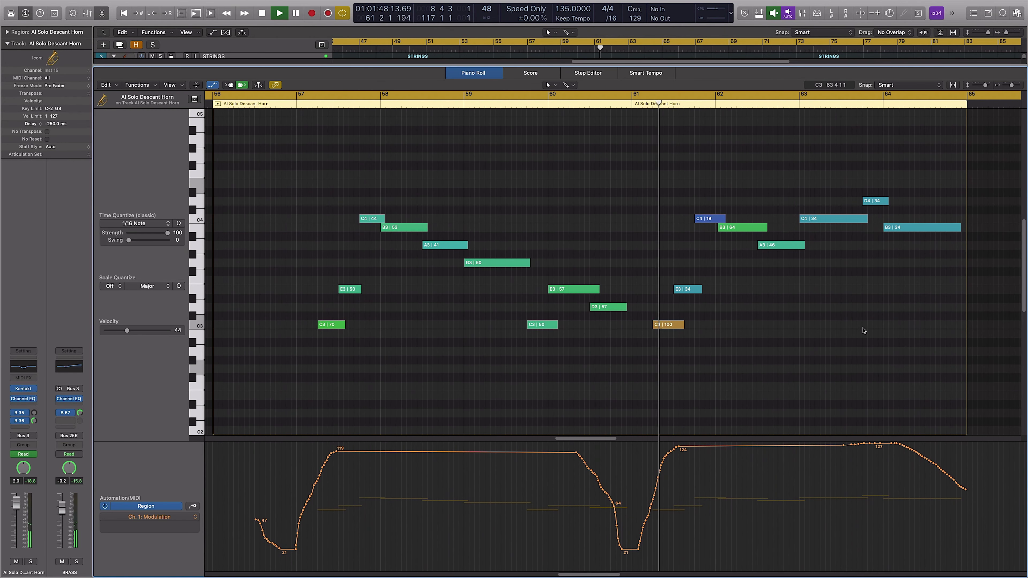
{"action": "key", "text": "p"}
{"action": "left_click", "coordinate": [593, 159]}
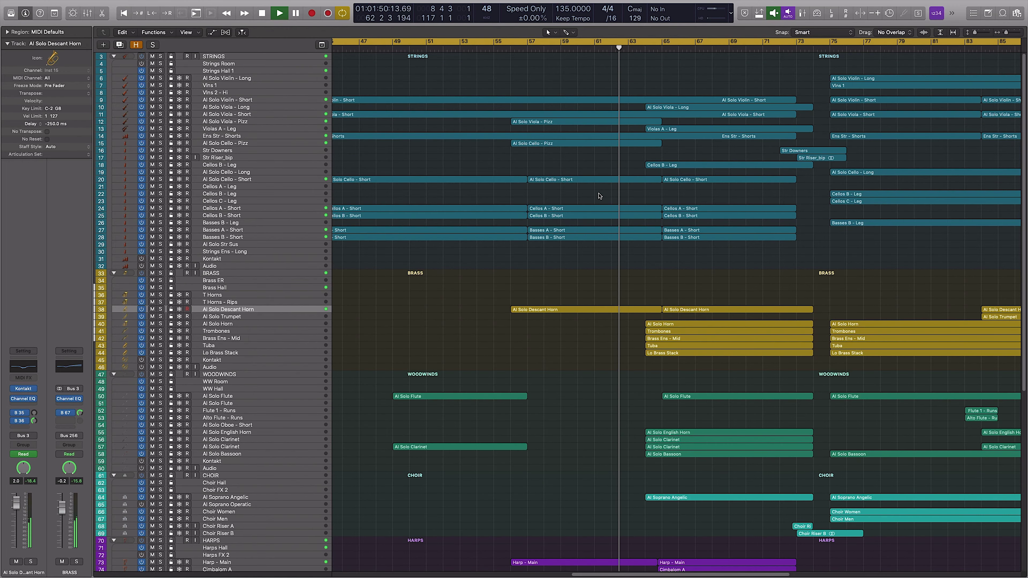
Inspect the notes and modulation of the Al Solo Cello - Pizz region starting at bar 56
{"action": "left_click", "coordinate": [586, 144]}
{"action": "key", "text": "p"}
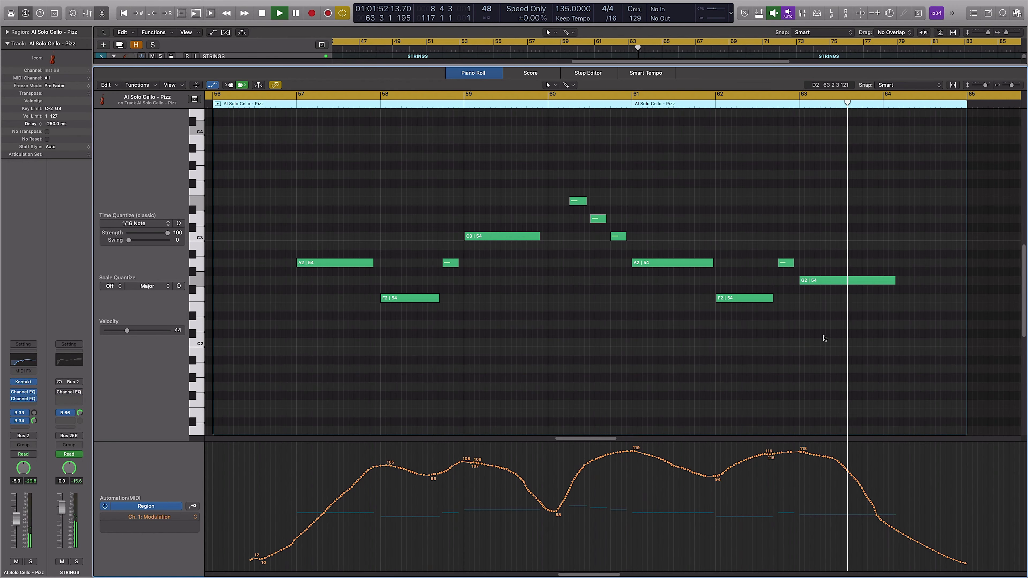
{"action": "key", "text": "p"}
{"action": "left_click", "coordinate": [693, 271]}
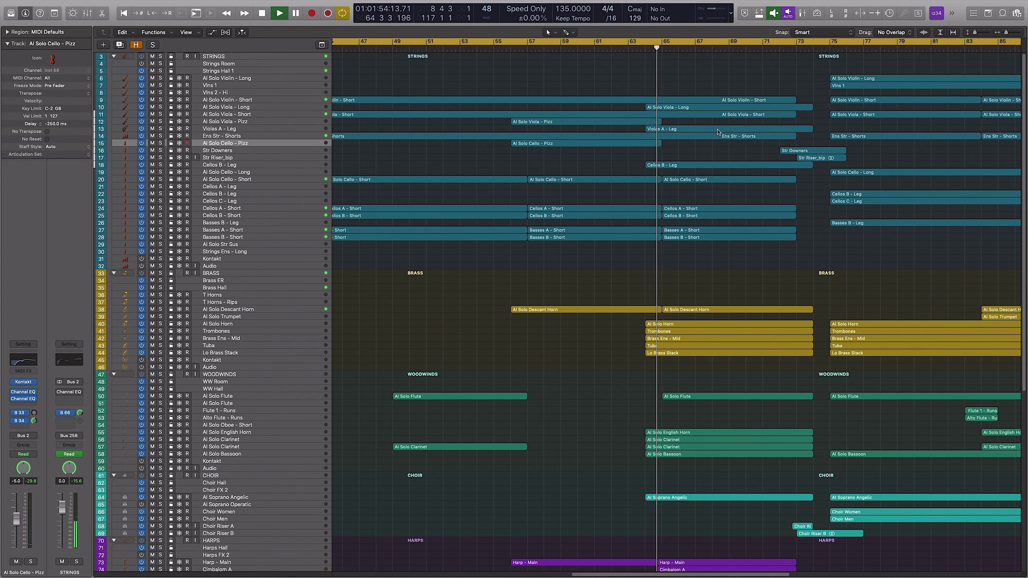
Inspect the notes and modulation of the first Al Solo Viola - Long region, which plays through bars 65 to 73
{"action": "left_click", "coordinate": [687, 108]}
{"action": "key", "text": "p"}
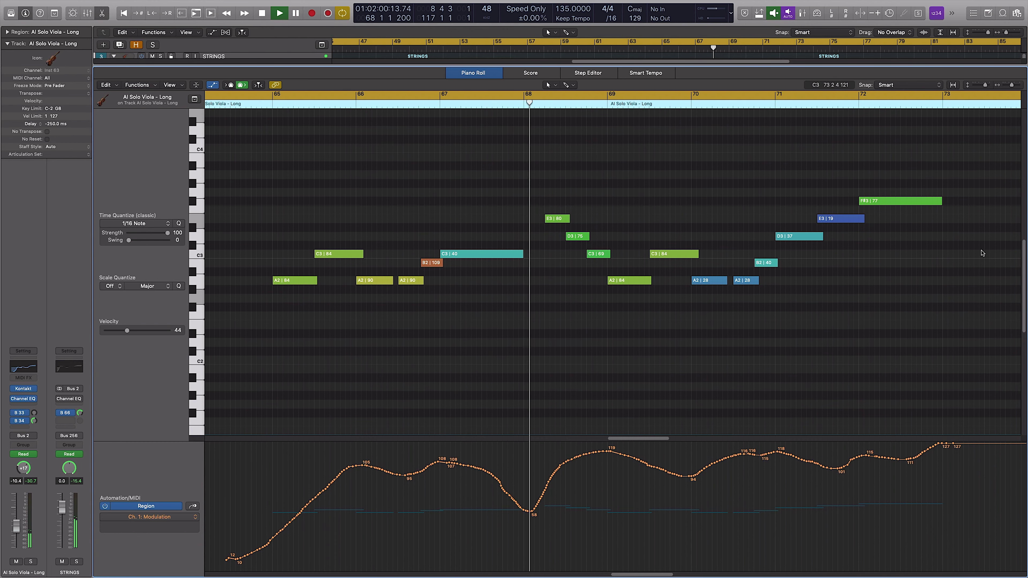
{"action": "key", "text": "p"}
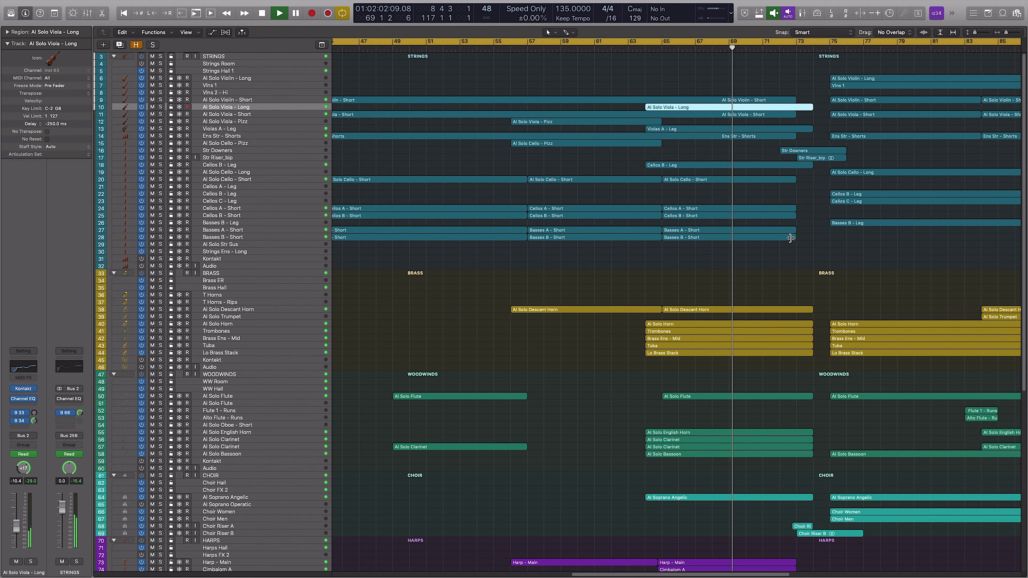
Inspect the notes and modulation of the second Al Solo Descant Horn region, starting at bar 65
{"action": "left_click", "coordinate": [690, 309]}
{"action": "key", "text": "p"}
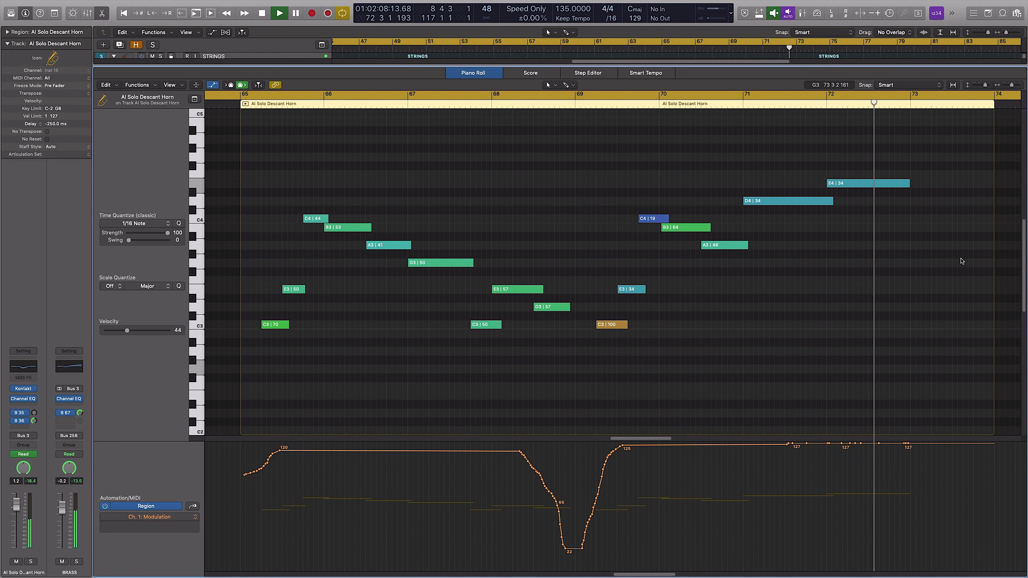
{"action": "key", "text": "p"}
{"action": "left_click", "coordinate": [768, 280]}
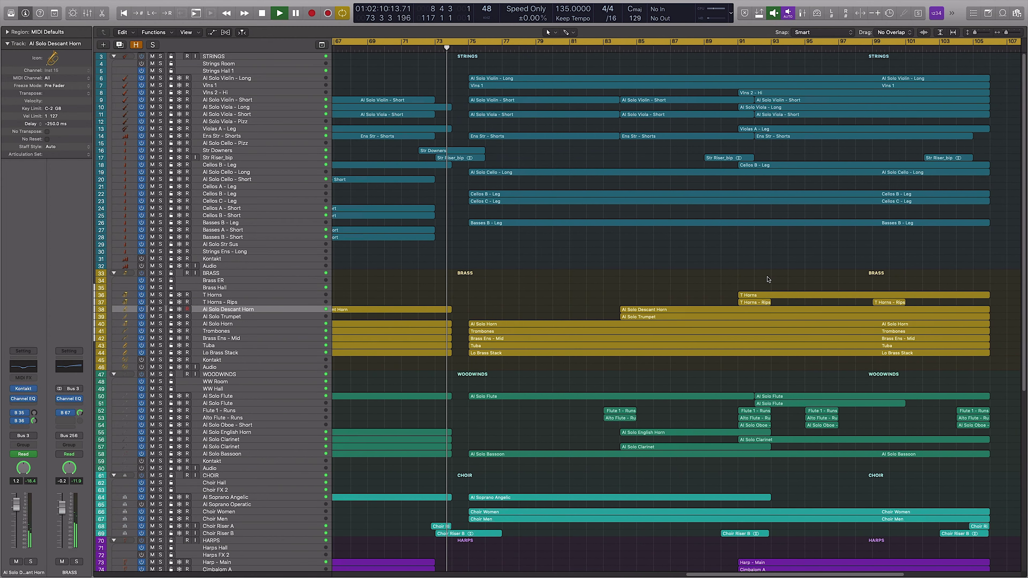
Examine the notes and modulation of the Al Solo Violin - Long region from bar 75 to about bar 87
{"action": "scroll", "coordinate": [608, 219], "scroll_direction": "down", "scroll_amount": 6}
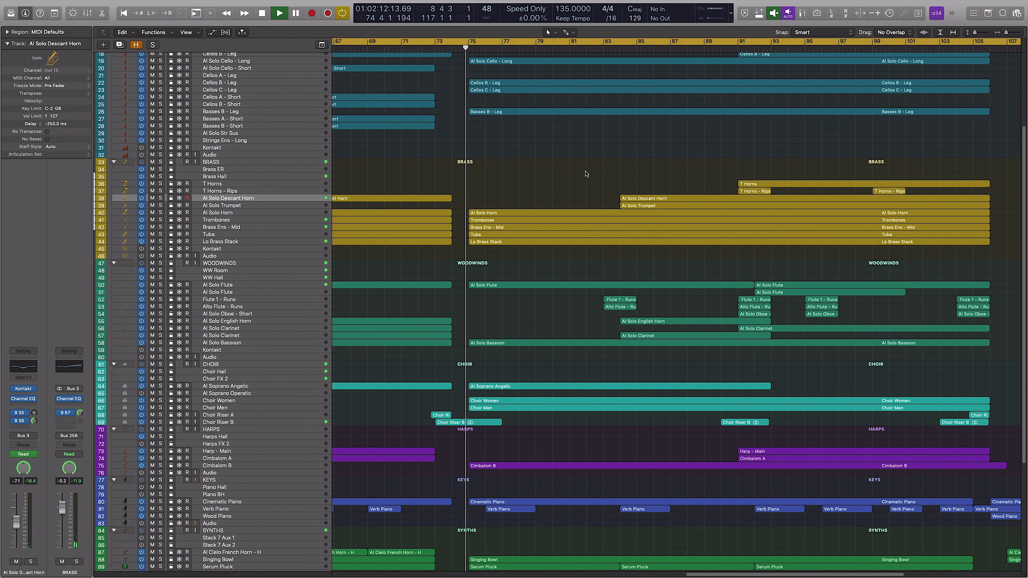
{"action": "scroll", "coordinate": [588, 174], "scroll_direction": "up", "scroll_amount": 6}
{"action": "left_click", "coordinate": [493, 77]}
{"action": "key", "text": "p"}
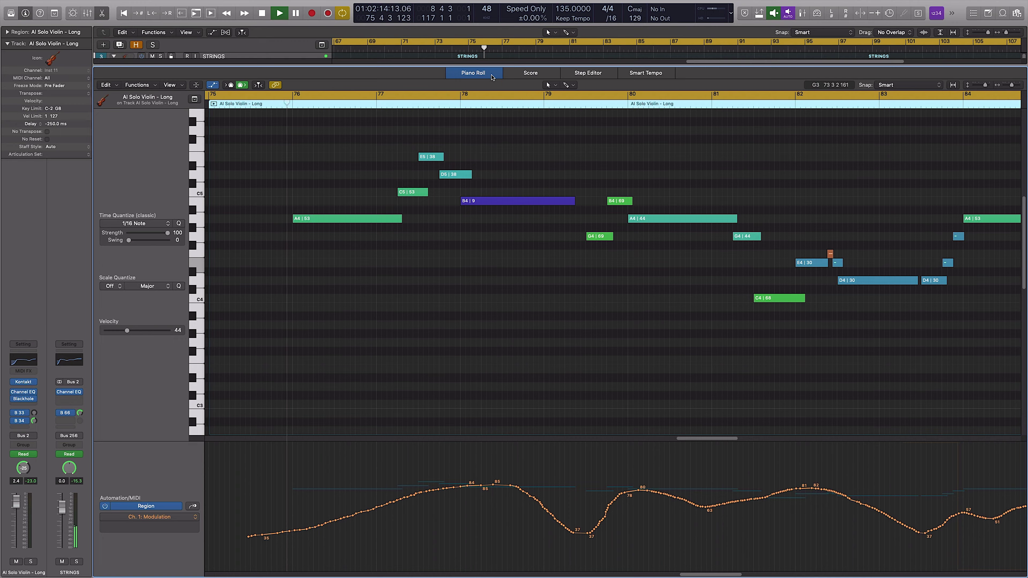
{"action": "scroll", "coordinate": [641, 173], "scroll_direction": "down", "scroll_amount": 2}
{"action": "scroll", "coordinate": [640, 163], "scroll_direction": "up", "scroll_amount": 3}
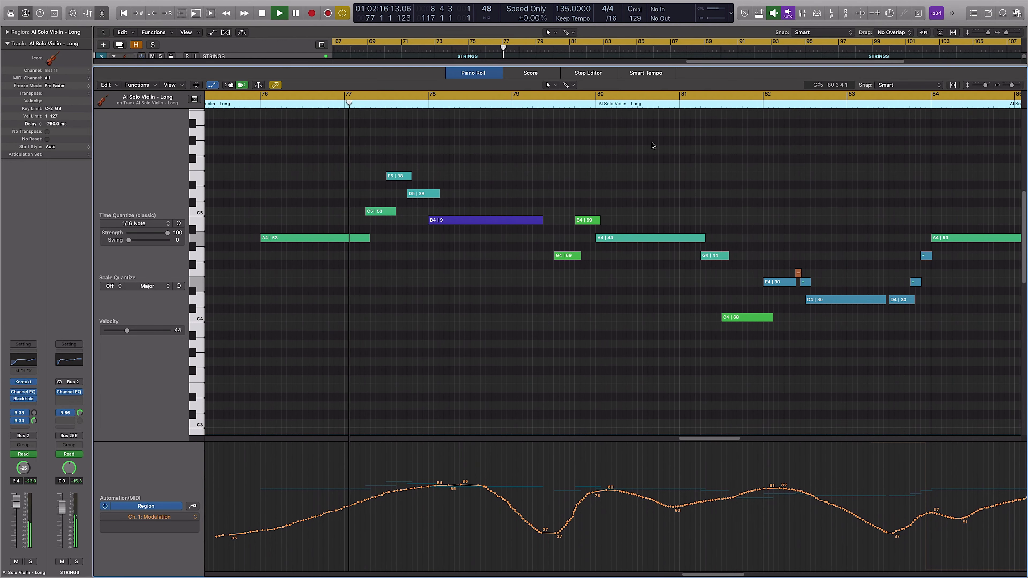
{"action": "scroll", "coordinate": [900, 196], "scroll_direction": "right", "scroll_amount": 2}
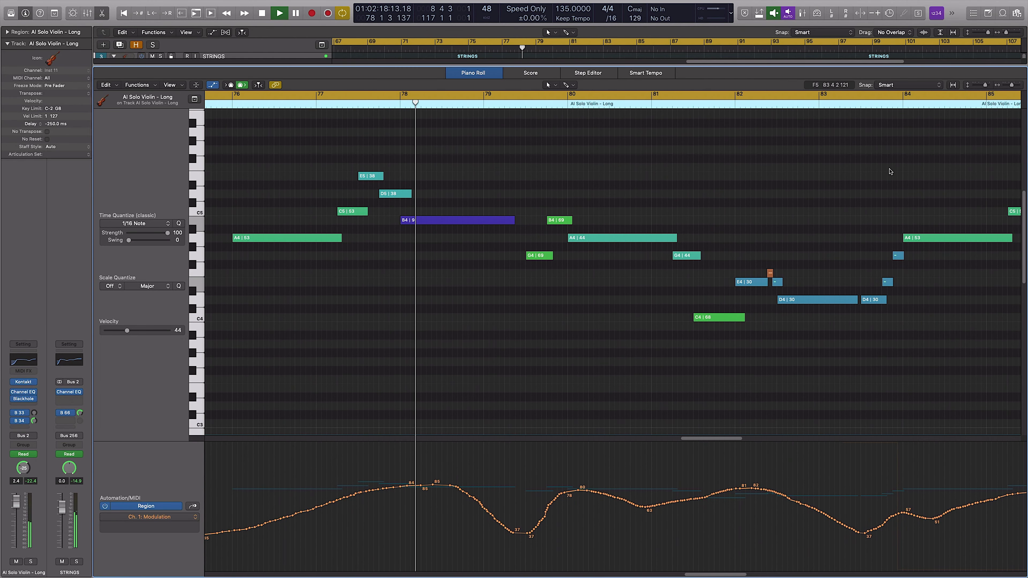
{"action": "scroll", "coordinate": [890, 171], "scroll_direction": "right", "scroll_amount": 1}
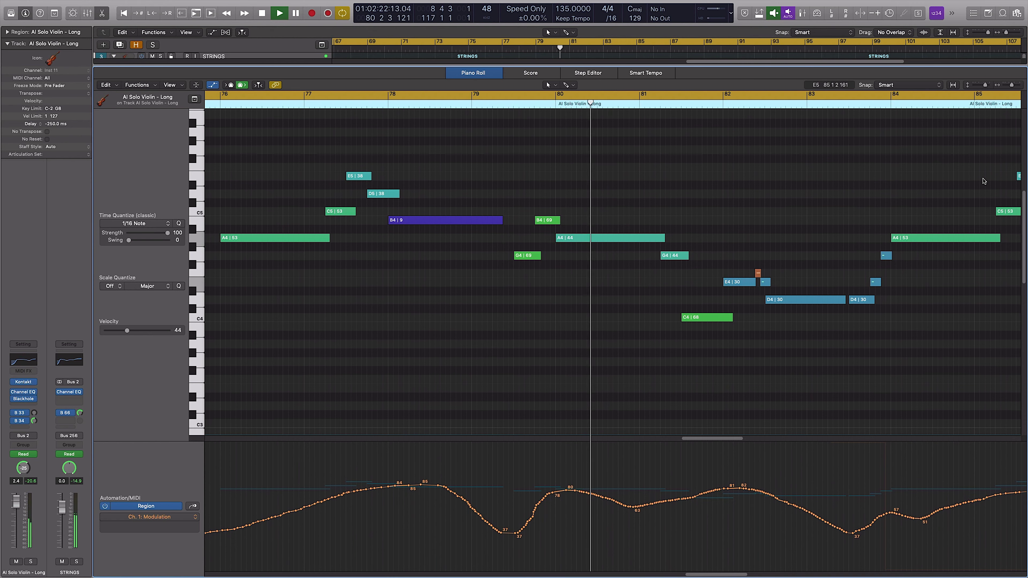
{"action": "scroll", "coordinate": [985, 181], "scroll_direction": "right", "scroll_amount": 8}
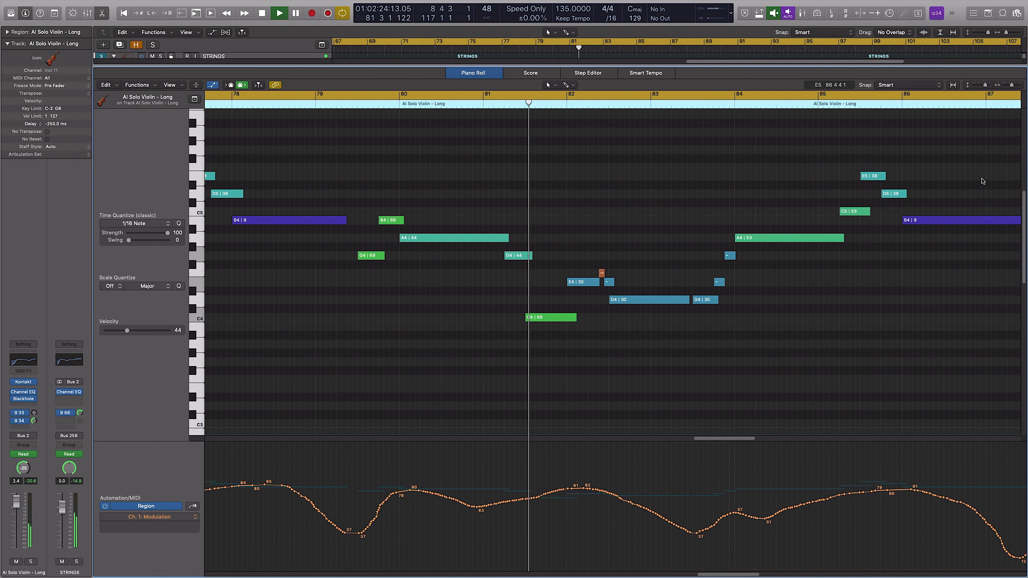
{"action": "key", "text": "x"}
{"action": "key", "text": "x"}
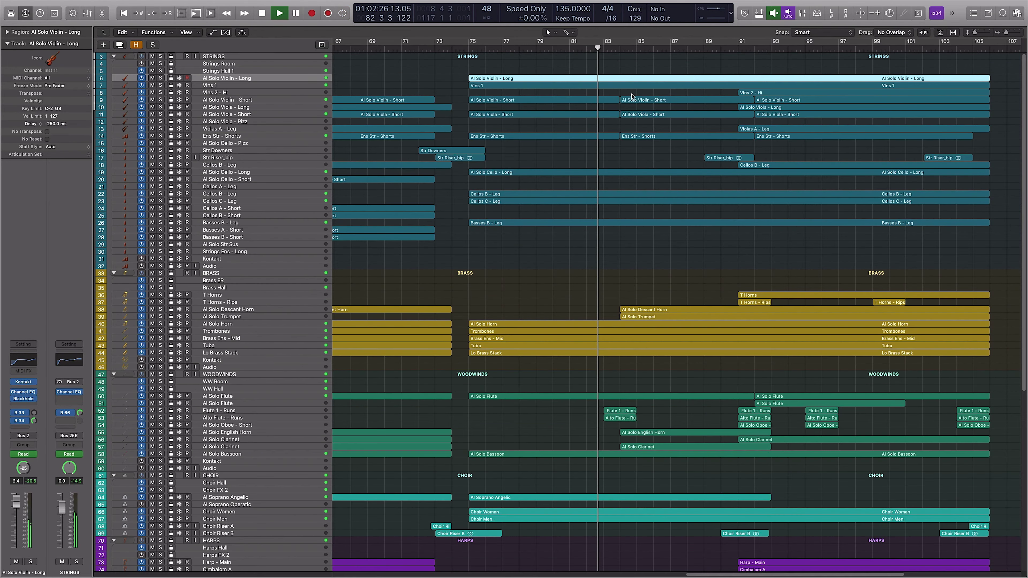
Inspect the notes and modulation of the Al Solo Descant Horn region starting at bar 84
{"action": "scroll", "coordinate": [595, 290], "scroll_direction": "right", "scroll_amount": 3}
{"action": "scroll", "coordinate": [595, 290], "scroll_direction": "down", "scroll_amount": 3}
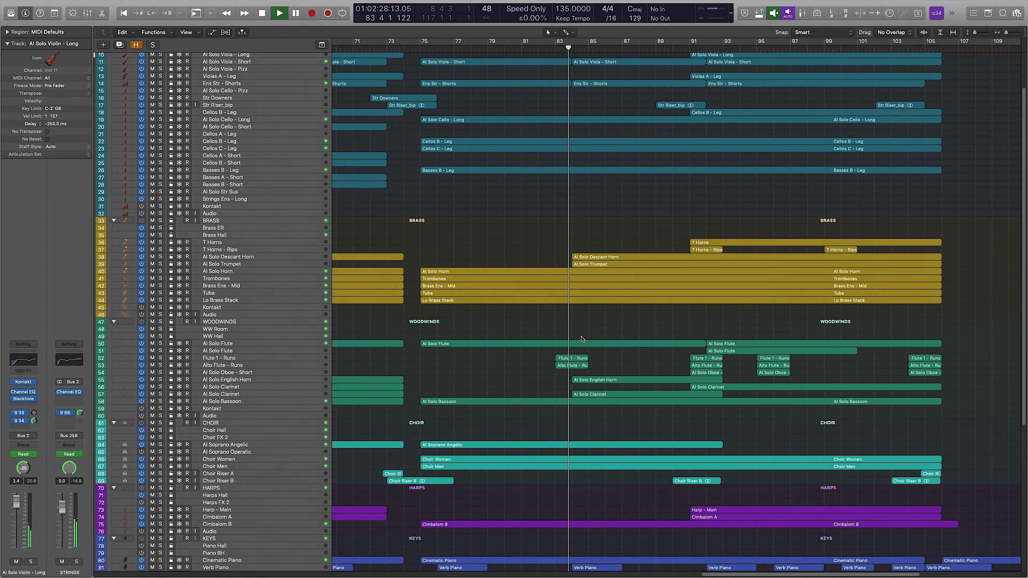
{"action": "left_click", "coordinate": [587, 257]}
{"action": "double_click", "coordinate": [587, 258]}
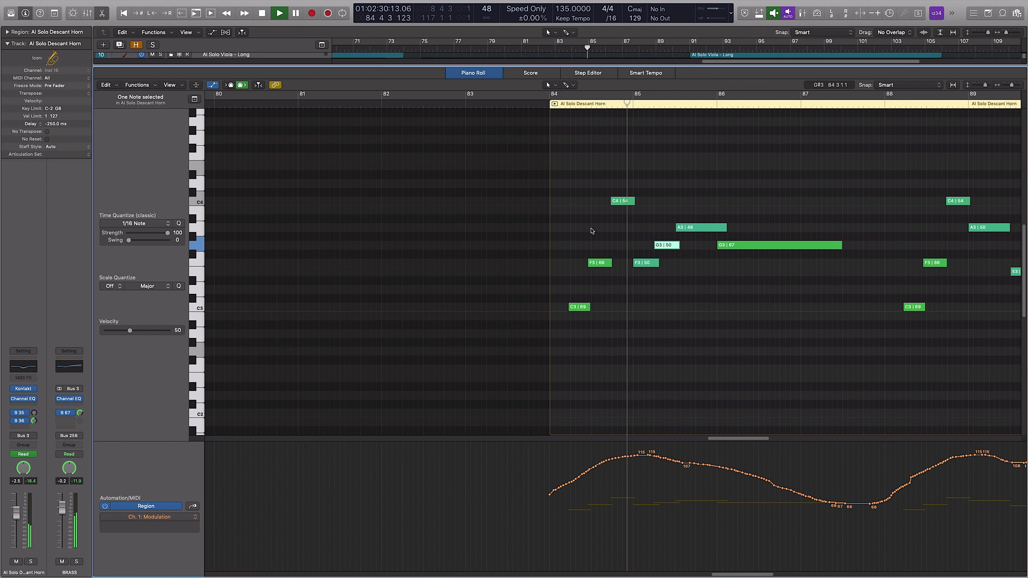
{"action": "scroll", "coordinate": [617, 283], "scroll_direction": "right", "scroll_amount": 2}
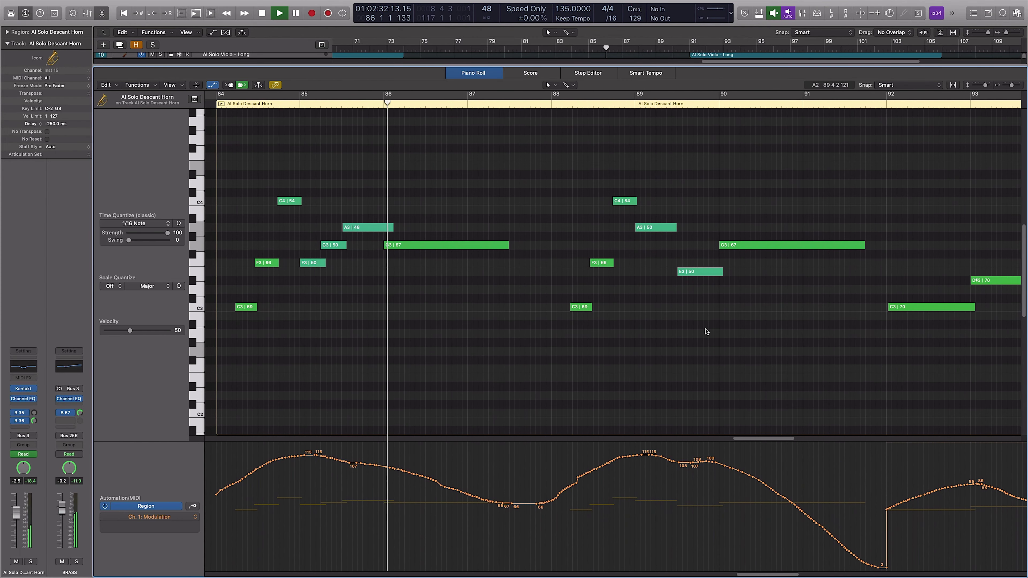
{"action": "key", "text": "e"}
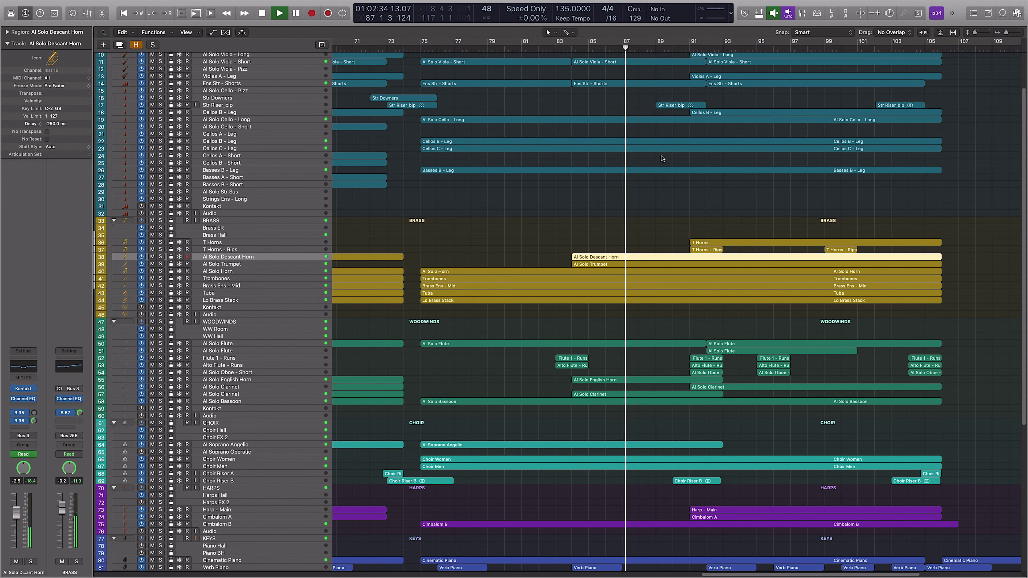
Review the Al Solo Violin - Long region again around bars 87 to 91 in the Piano Roll
{"action": "scroll", "coordinate": [627, 203], "scroll_direction": "up", "scroll_amount": 3}
{"action": "double_click", "coordinate": [627, 79]}
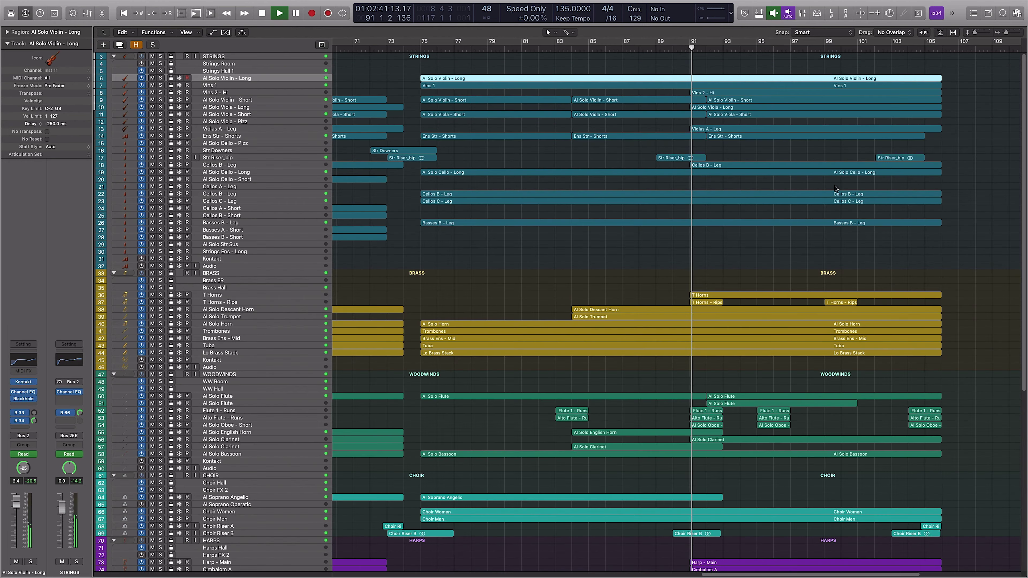
{"action": "key", "text": "e"}
{"action": "left_click", "coordinate": [759, 241]}
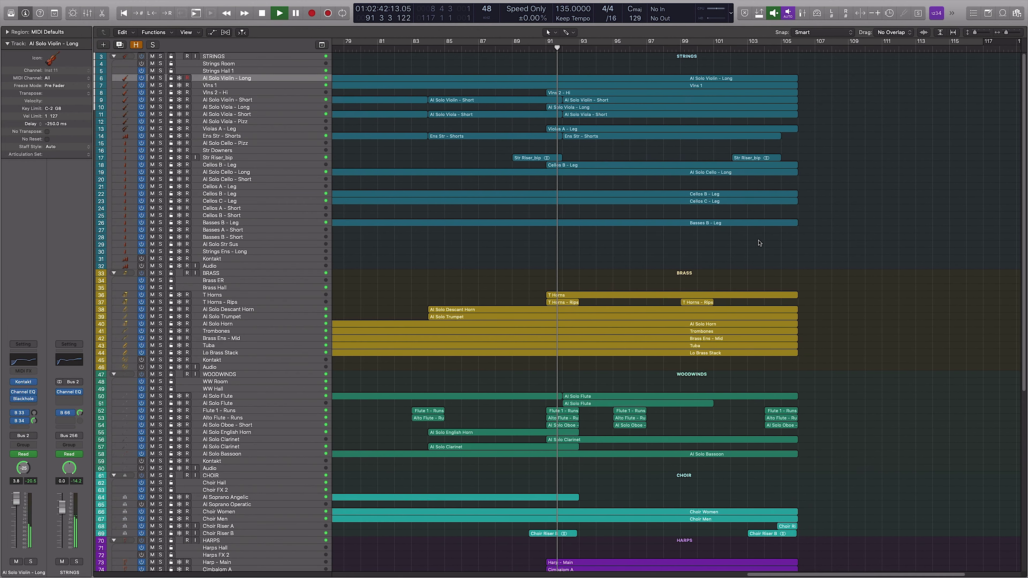
Inspect the notes and modulation of the upper Al Solo Flute region starting at bar 92
{"action": "scroll", "coordinate": [635, 302], "scroll_direction": "right", "scroll_amount": 3}
{"action": "left_click", "coordinate": [496, 398]}
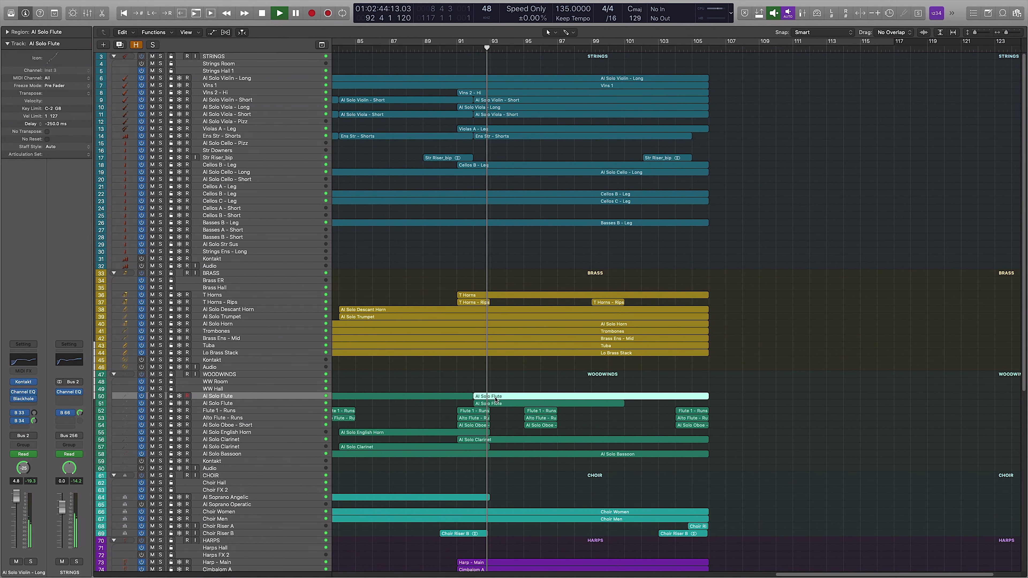
{"action": "key", "text": "e"}
{"action": "scroll", "coordinate": [685, 320], "scroll_direction": "left", "scroll_amount": 3}
{"action": "left_click", "coordinate": [806, 340]}
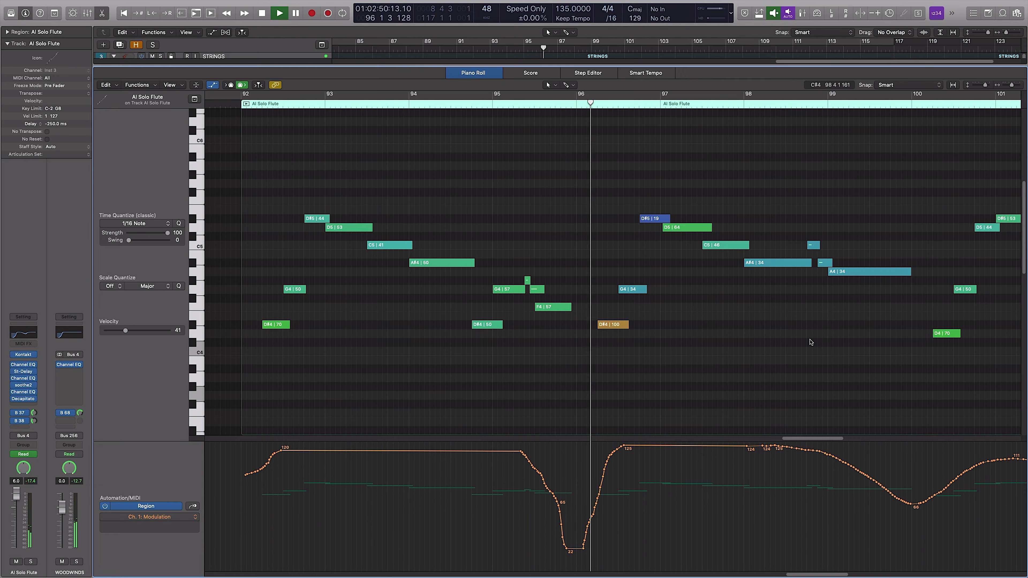
{"action": "key", "text": "e"}
Examine the closing notes and modulation of the Al Solo Violin - Long region, from bar 97 to its end
{"action": "double_click", "coordinate": [565, 77]}
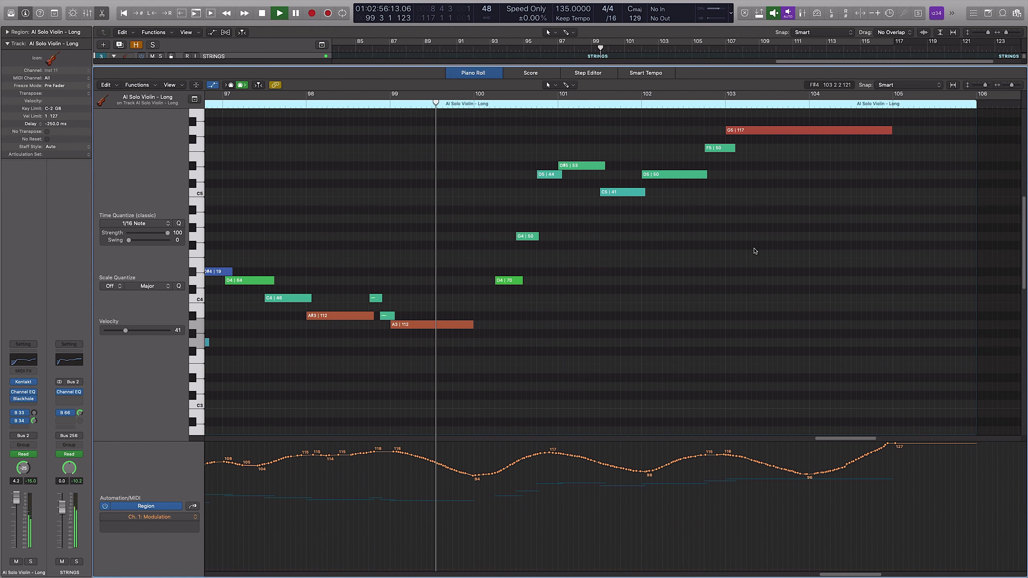
{"action": "scroll", "coordinate": [738, 263], "scroll_direction": "up", "scroll_amount": 2}
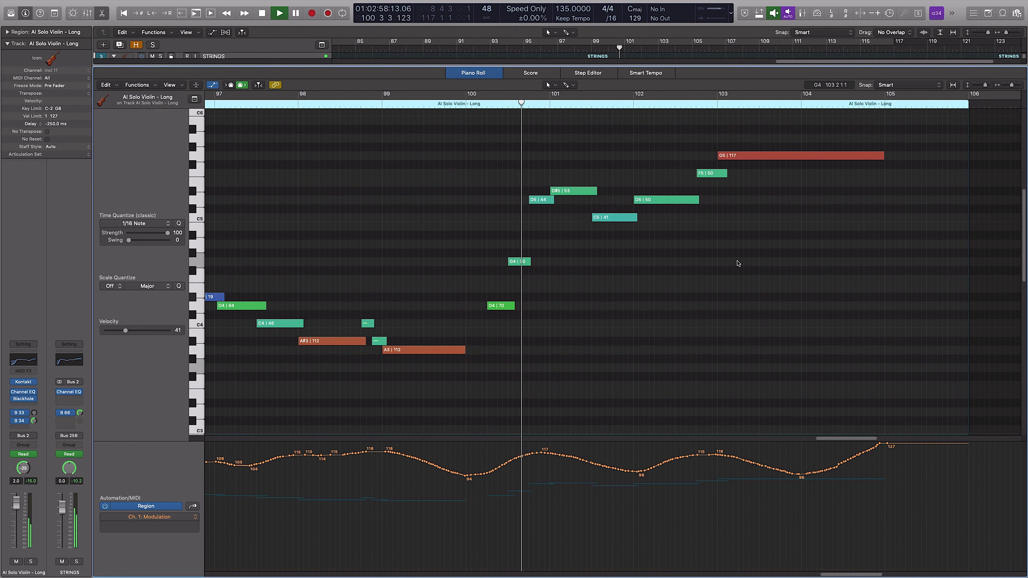
{"action": "key", "text": "p"}
{"action": "left_click", "coordinate": [785, 264]}
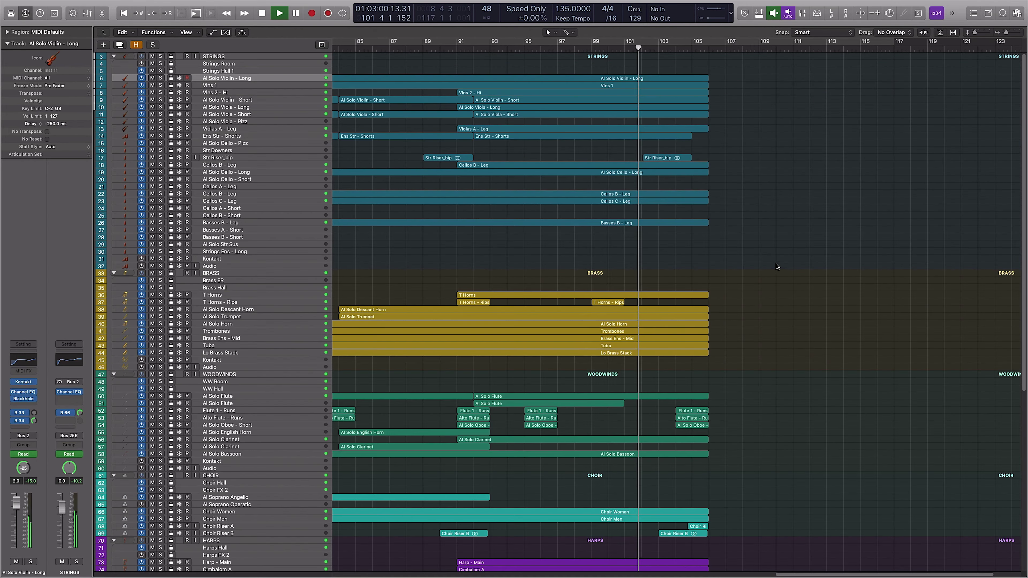
Examine the closing notes and modulation of the last Al Solo Descant Horn region, from bar 99 to its end
{"action": "left_click", "coordinate": [486, 310]}
{"action": "key", "text": "p"}
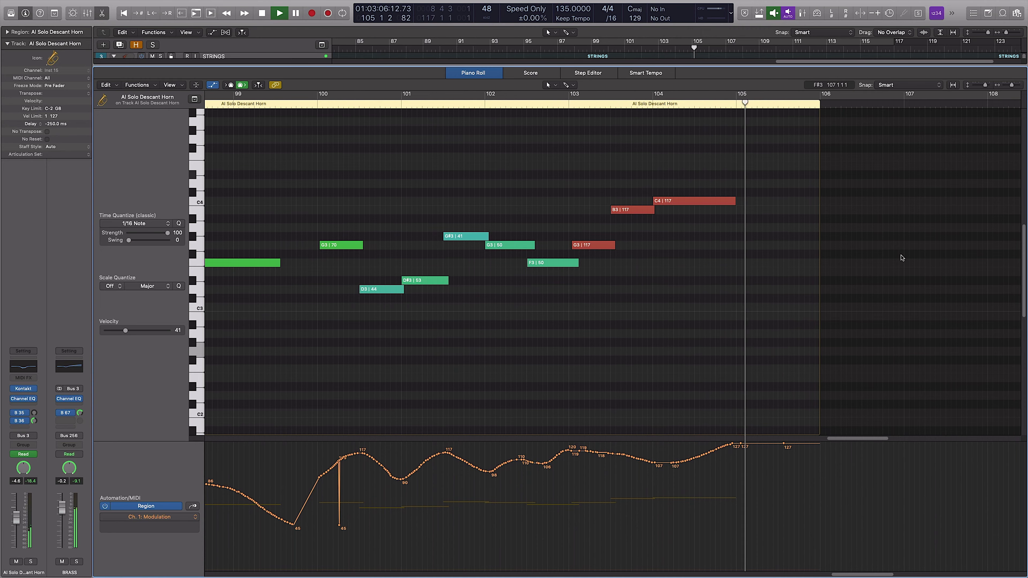
{"action": "key", "text": "p"}
{"action": "left_click", "coordinate": [808, 280]}
Open the Cinematic Piano region starting at bar 107 in the Piano Roll and hide the automation area
{"action": "scroll", "coordinate": [775, 309], "scroll_direction": "down", "scroll_amount": 5}
{"action": "scroll", "coordinate": [781, 306], "scroll_direction": "down", "scroll_amount": 6}
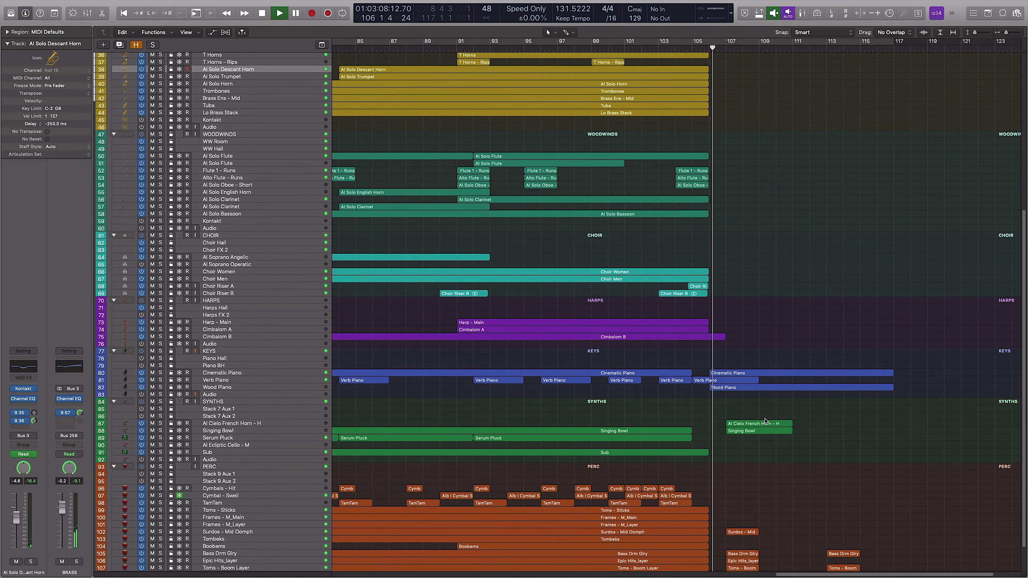
{"action": "left_click", "coordinate": [728, 372]}
{"action": "key", "text": "p"}
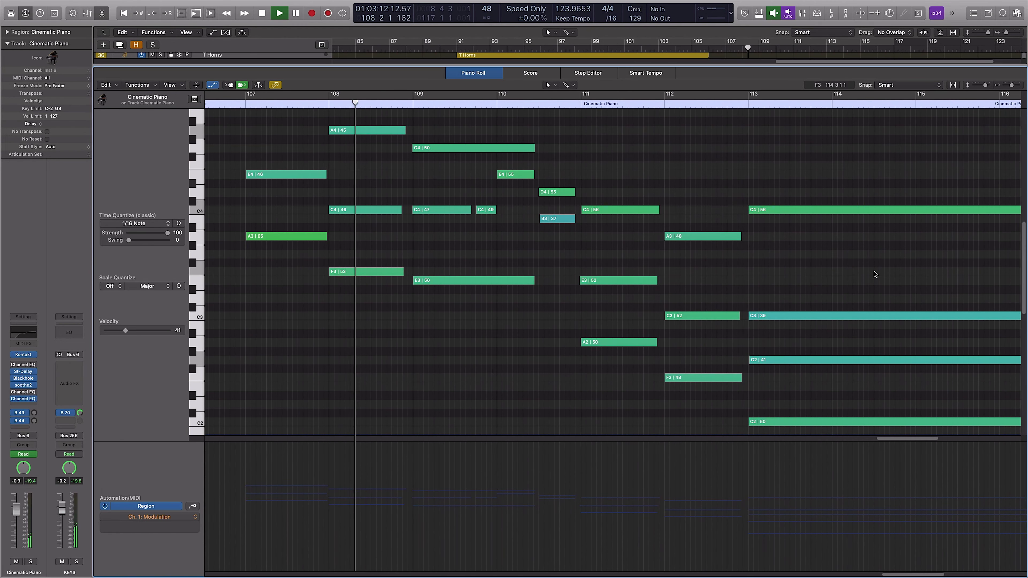
{"action": "key", "text": "a"}
{"action": "scroll", "coordinate": [850, 243], "scroll_direction": "up", "scroll_amount": 4}
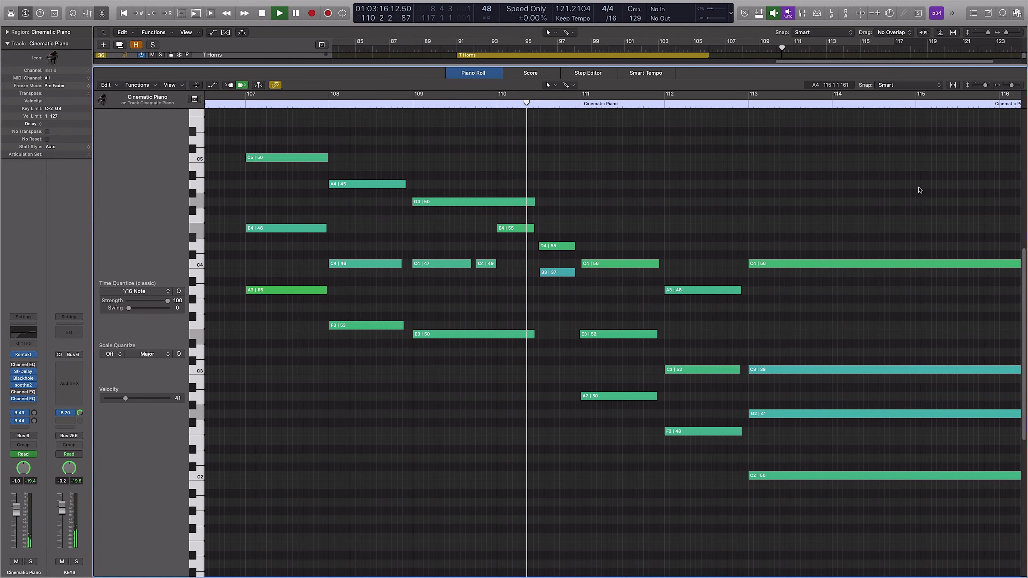
Follow the remaining Cinematic Piano chords up to bar 117 and close the Piano Roll
{"action": "scroll", "coordinate": [911, 192], "scroll_direction": "right", "scroll_amount": 5}
{"action": "scroll", "coordinate": [920, 190], "scroll_direction": "right", "scroll_amount": 3}
{"action": "scroll", "coordinate": [919, 190], "scroll_direction": "left", "scroll_amount": 2}
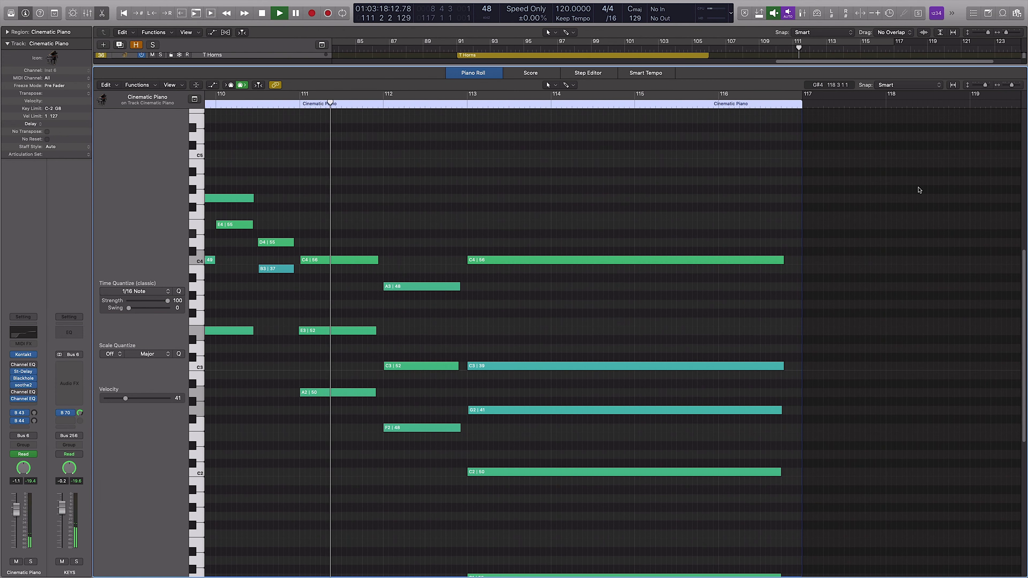
{"action": "scroll", "coordinate": [919, 190], "scroll_direction": "right", "scroll_amount": 1}
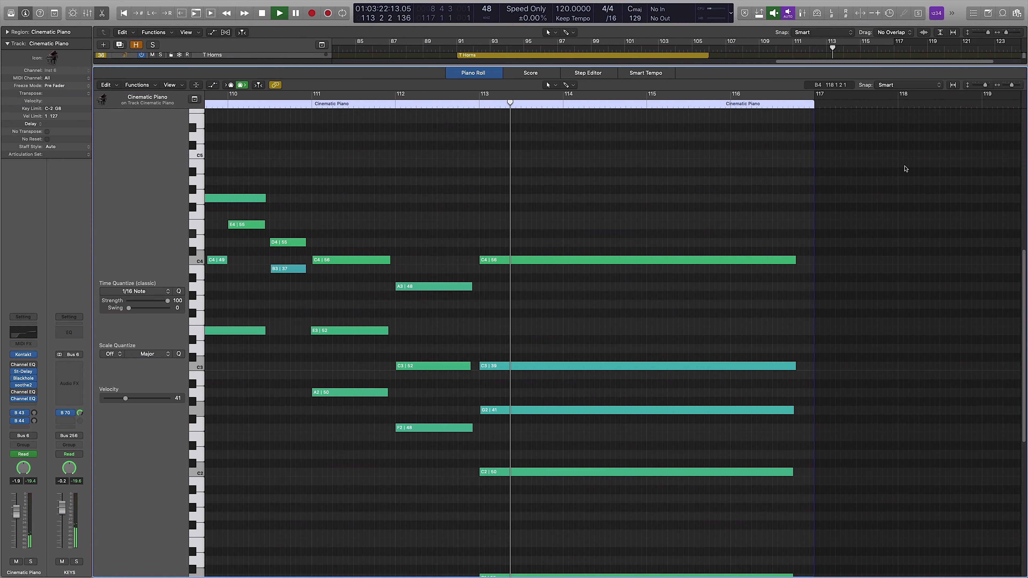
{"action": "key", "text": "p"}
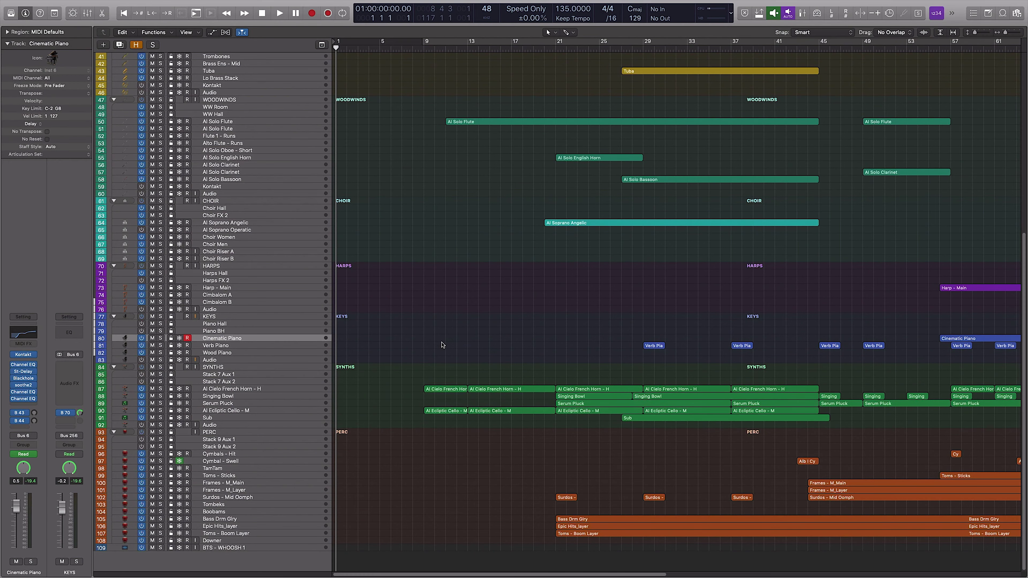
Open the first Al Cielo French Horn - H region in the Piano Roll and play it soloed from just before bar 9
{"action": "left_click_drag", "start_coordinate": [450, 403], "coordinate": [450, 401]}
{"action": "double_click", "coordinate": [453, 390]}
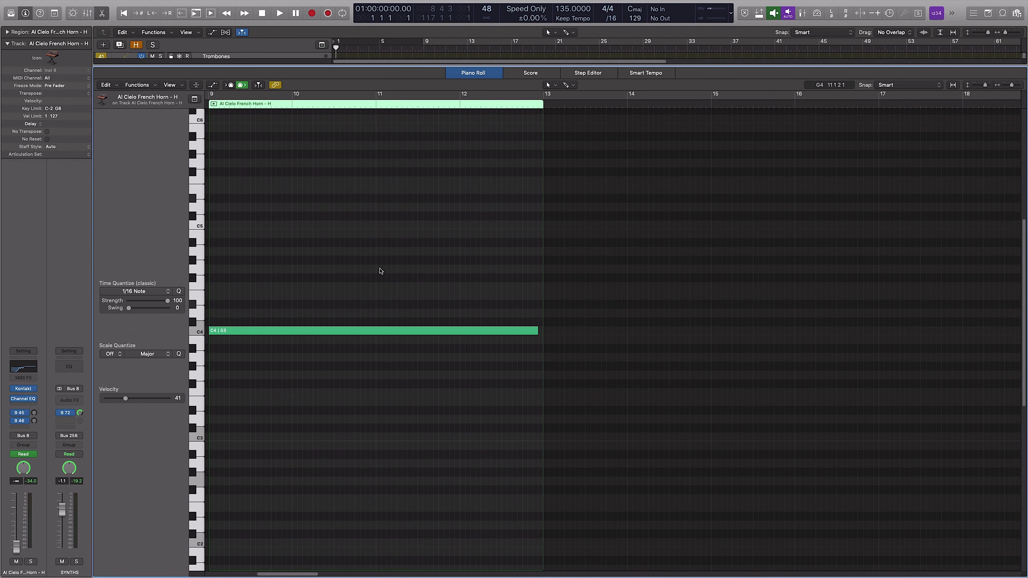
{"action": "scroll", "coordinate": [381, 271], "scroll_direction": "left", "scroll_amount": 5}
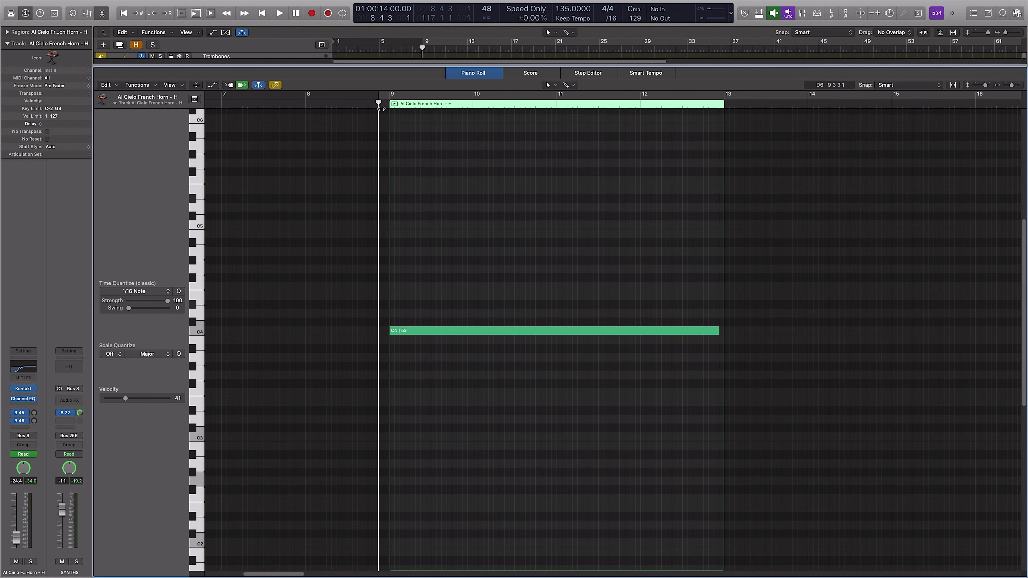
{"action": "key", "text": "s"}
{"action": "key", "text": "space"}
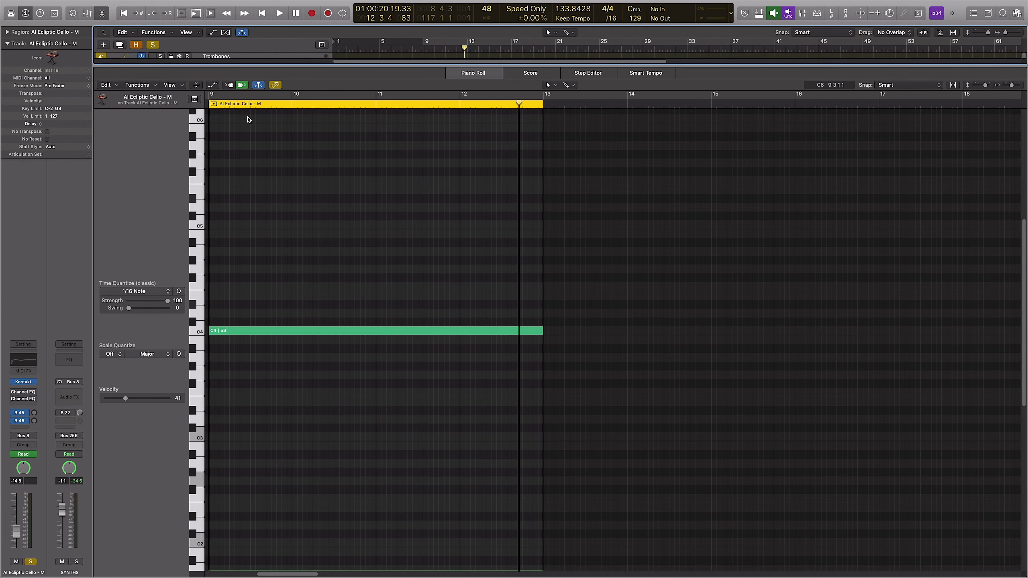
Replay the soloed Al Ecliptic Cello - M region from just before bar 9 and inspect the track's first Channel EQ
{"action": "scroll", "coordinate": [248, 120], "scroll_direction": "left", "scroll_amount": 2}
{"action": "left_click", "coordinate": [248, 101]}
{"action": "key", "text": "space"}
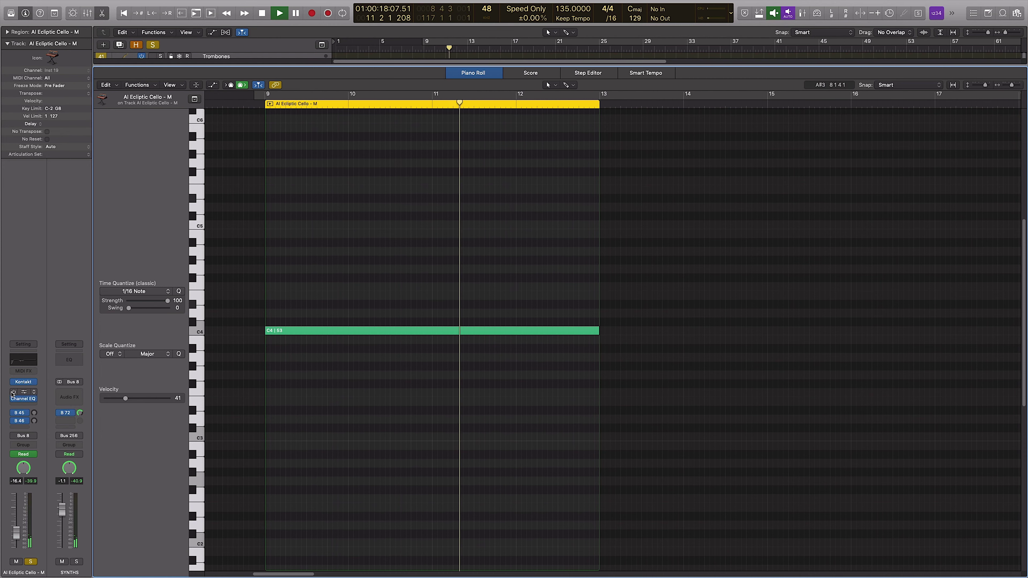
{"action": "left_click", "coordinate": [20, 392]}
{"action": "left_click_drag", "start_coordinate": [75, 23], "coordinate": [299, 94]}
{"action": "left_click", "coordinate": [246, 91]}
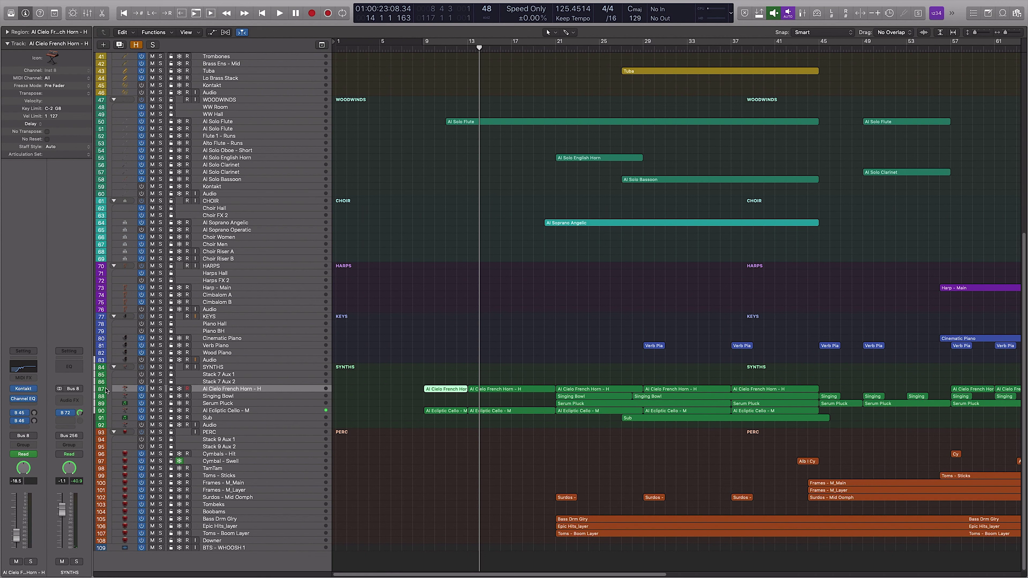
Inspect the Channel EQ on the soloed Al Cielo French Horn - H track, close it and unsolo the track
{"action": "left_click", "coordinate": [23, 399]}
{"action": "key", "text": "s"}
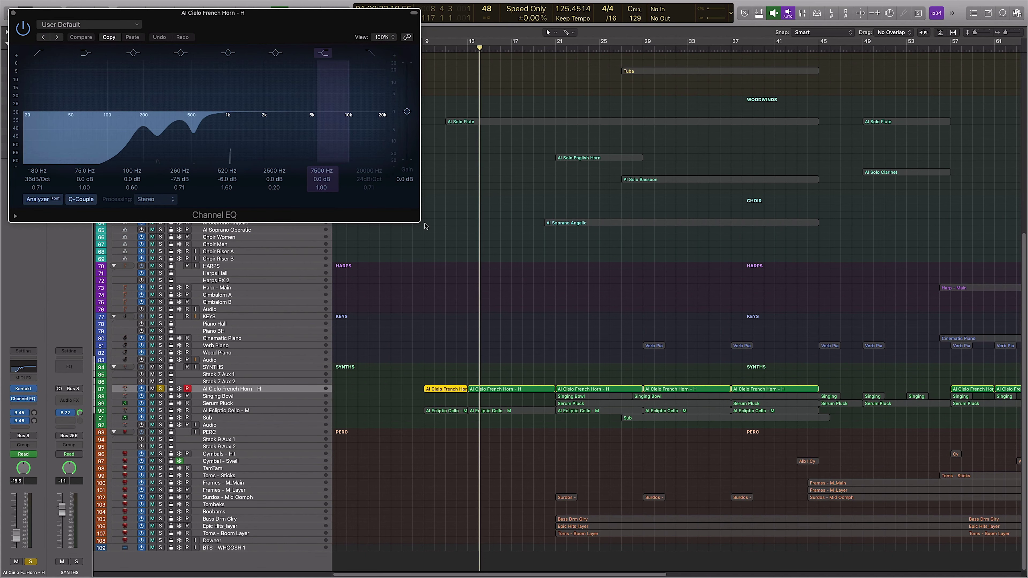
{"action": "left_click", "coordinate": [13, 14]}
{"action": "key", "text": "s"}
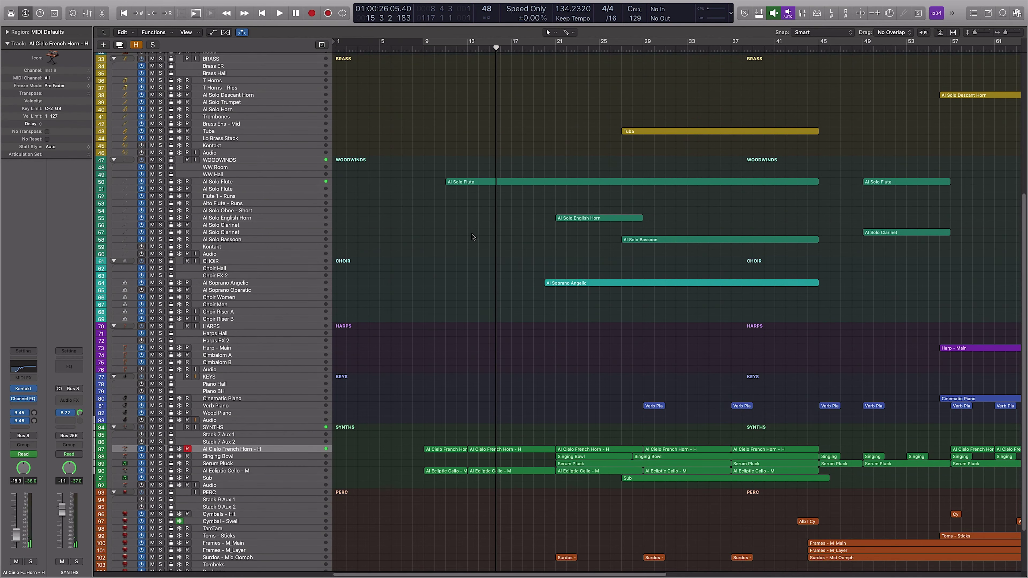
Solo the first Al Solo Flute region and view its opening notes in the Piano Roll
{"action": "scroll", "coordinate": [473, 235], "scroll_direction": "up", "scroll_amount": 5}
{"action": "left_click", "coordinate": [480, 261]}
{"action": "key", "text": "s"}
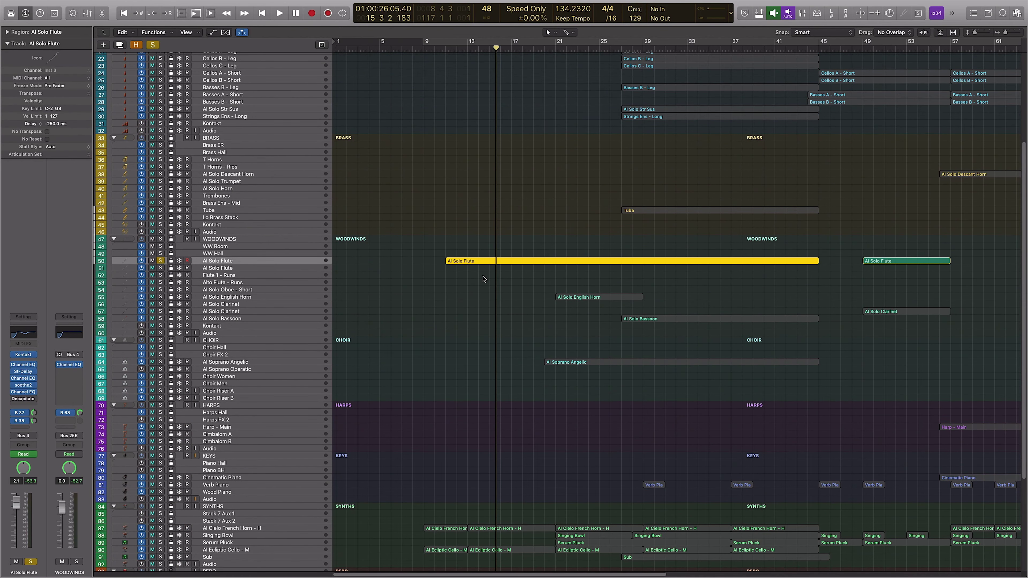
{"action": "key", "text": "p"}
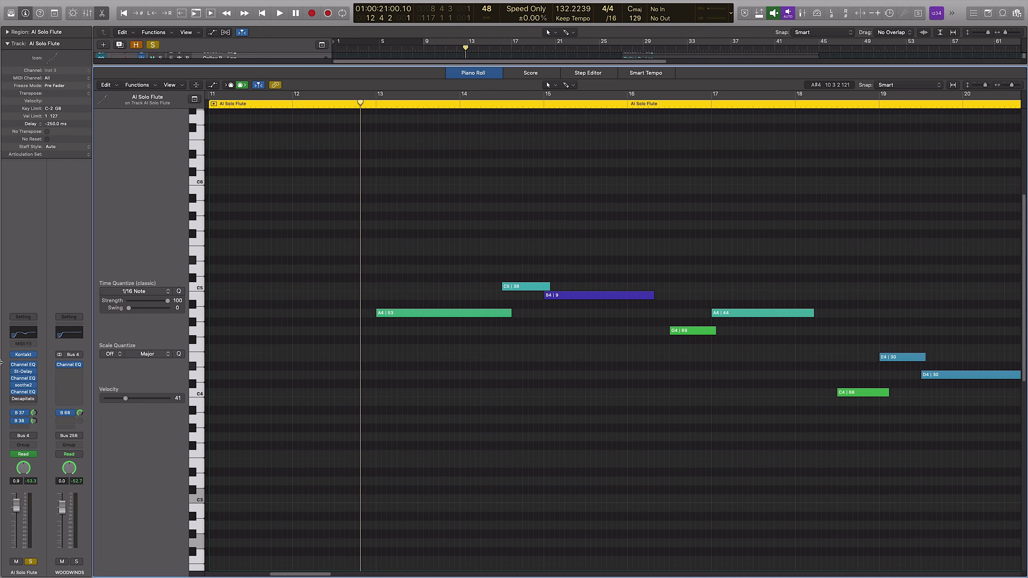
{"action": "key", "text": "super+Left"}
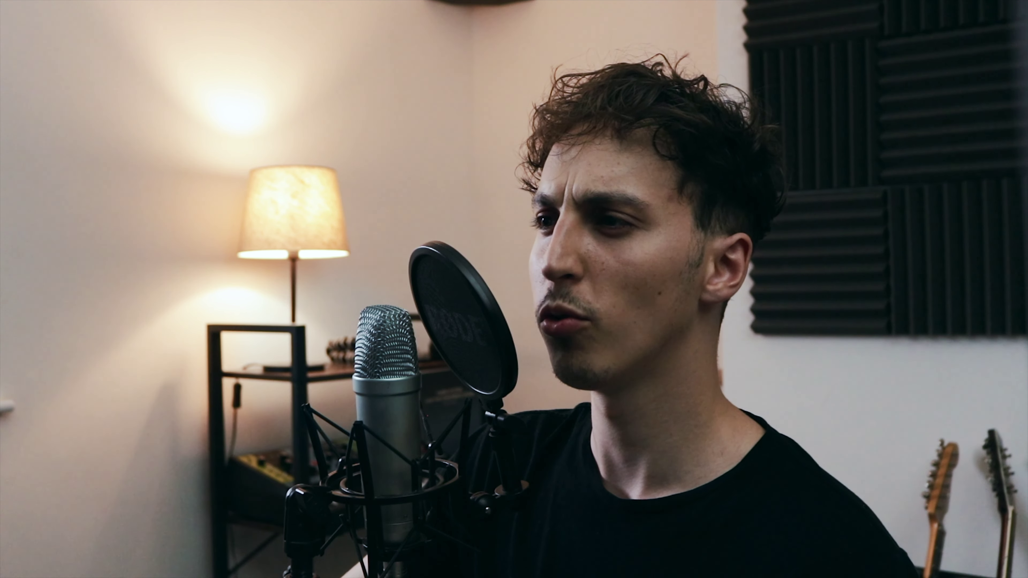
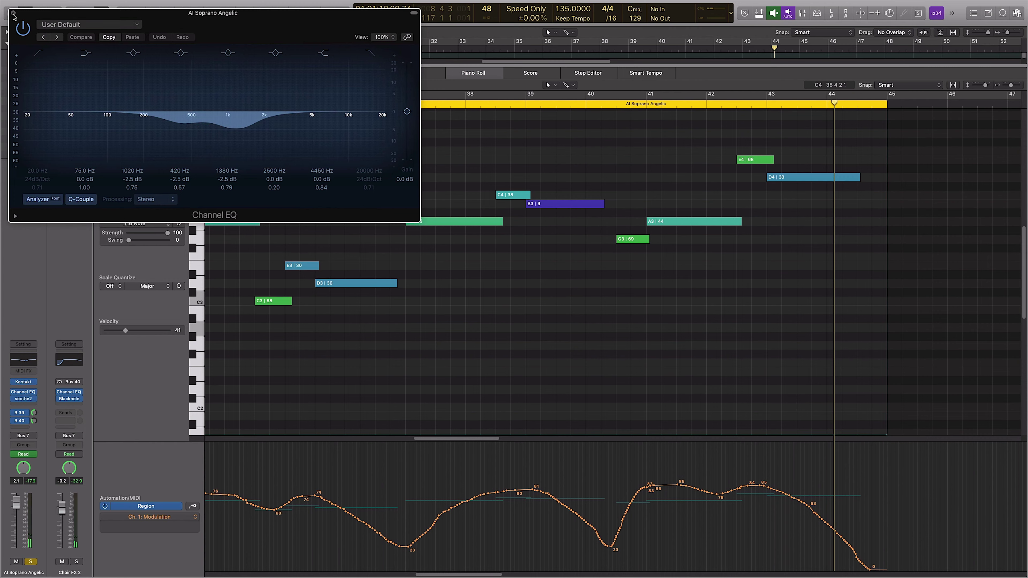
Close the Piano Roll for Al Soprano Angelic, unsolo the track and play the arrangement through about bar 43
{"action": "key", "text": "p"}
{"action": "scroll", "coordinate": [744, 243], "scroll_direction": "up", "scroll_amount": 15}
{"action": "key", "text": "s"}
{"action": "scroll", "coordinate": [609, 79], "scroll_direction": "down", "scroll_amount": 5}
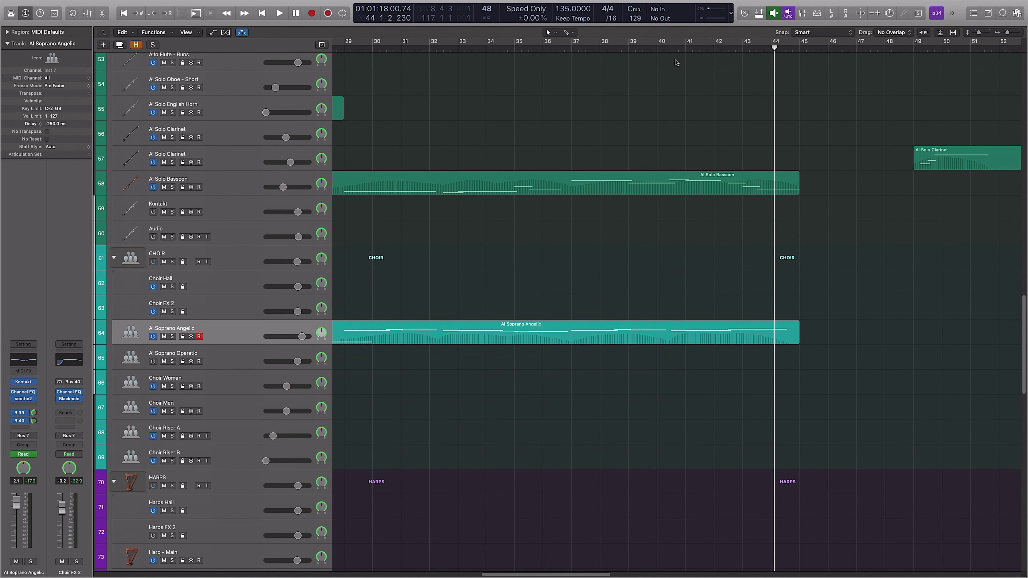
{"action": "key", "text": "space"}
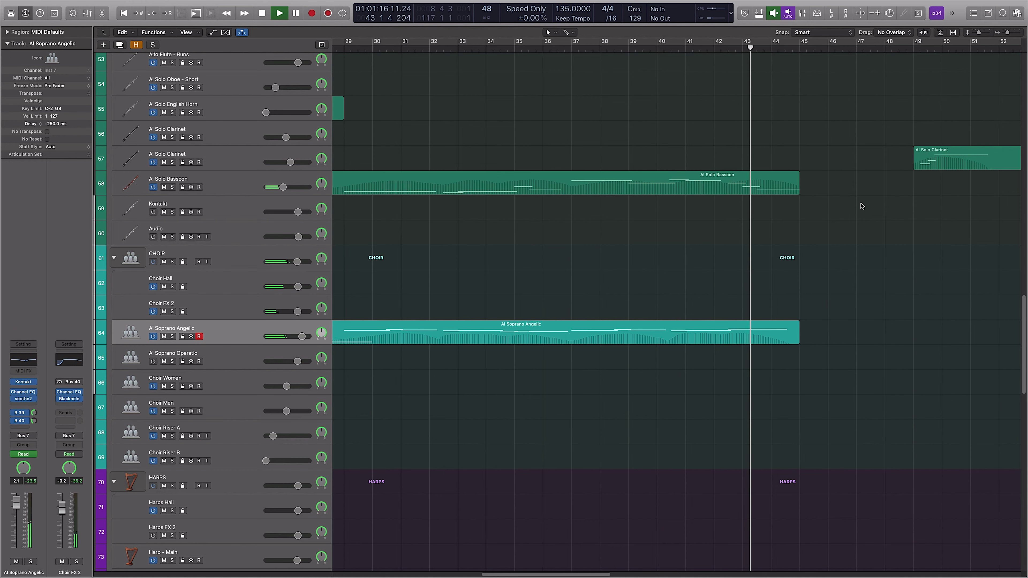
Follow the soloed Al Solo Bassoon region's notes and modulation in the Piano Roll up to bar 44, then close the editor
{"action": "scroll", "coordinate": [858, 209], "scroll_direction": "up", "scroll_amount": 5}
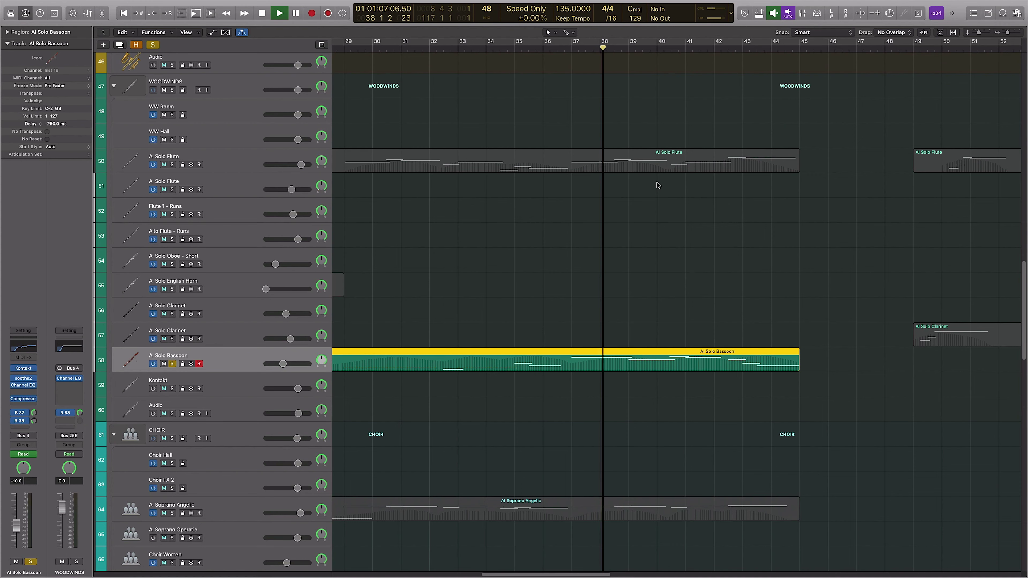
{"action": "key", "text": "p"}
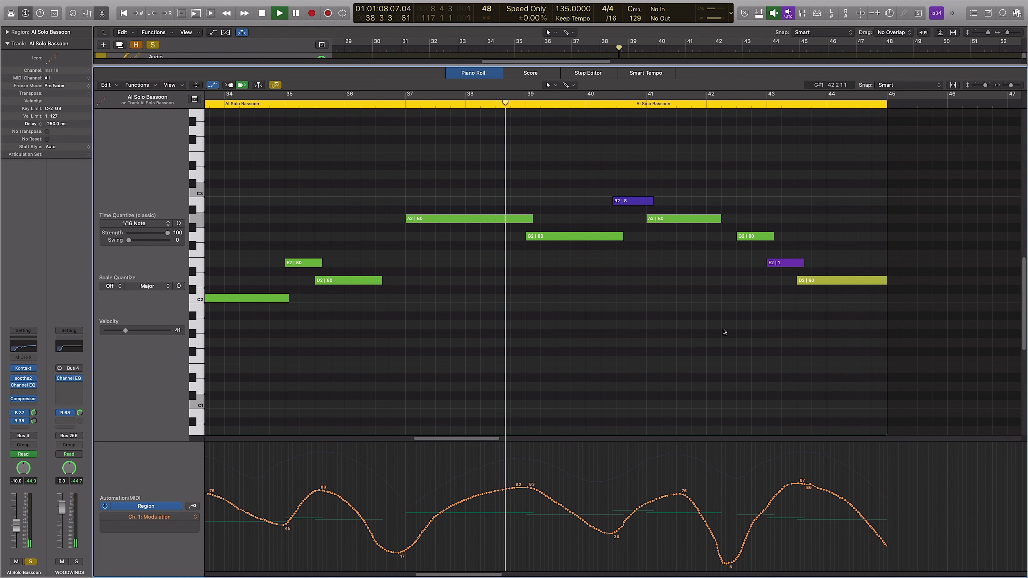
{"action": "scroll", "coordinate": [949, 218], "scroll_direction": "up", "scroll_amount": 2}
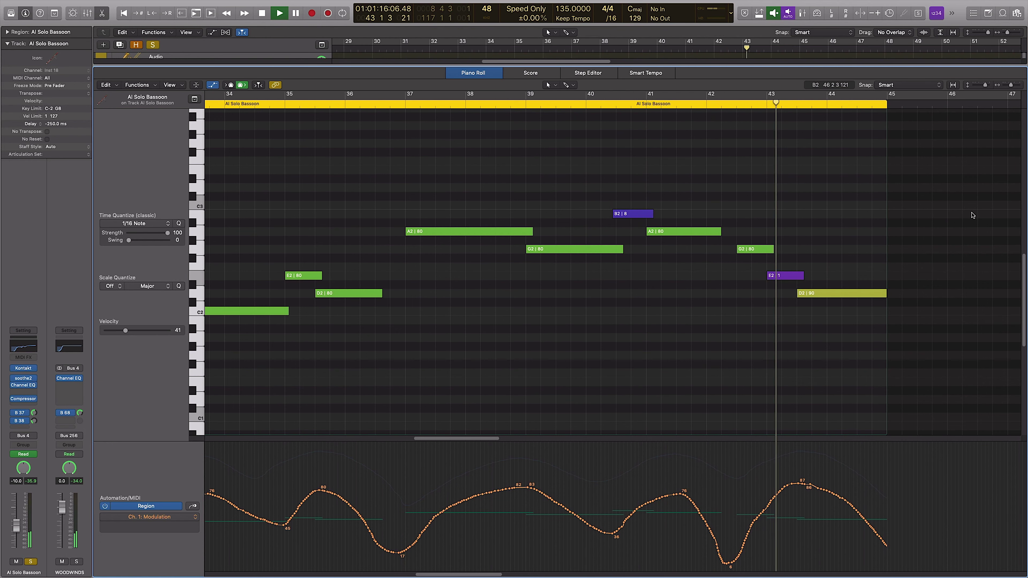
{"action": "key", "text": "e"}
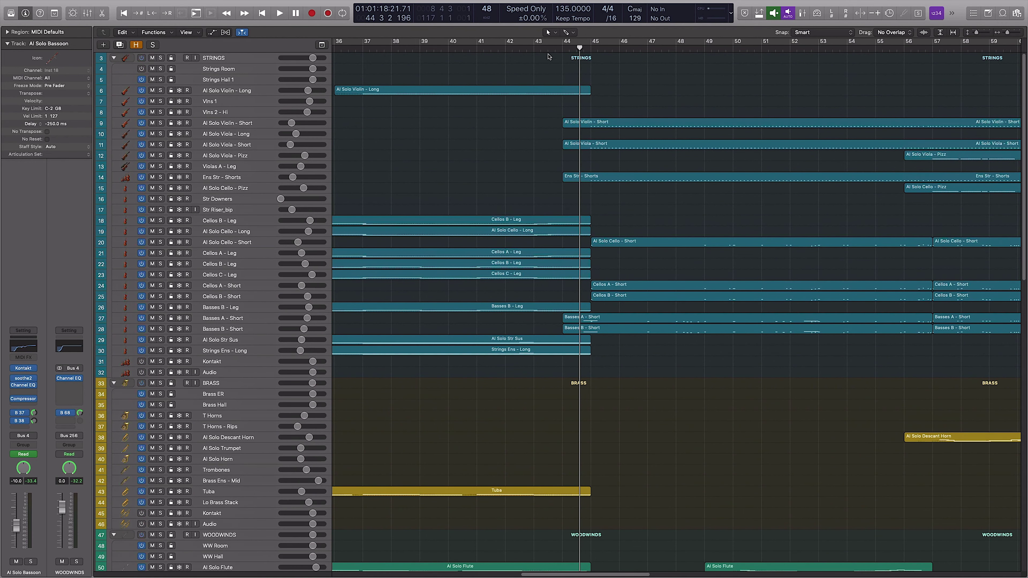
Play the full arrangement from bar 43 and survey the strings, brass, woodwinds and choir parts through the section change
{"action": "left_click", "coordinate": [548, 53]}
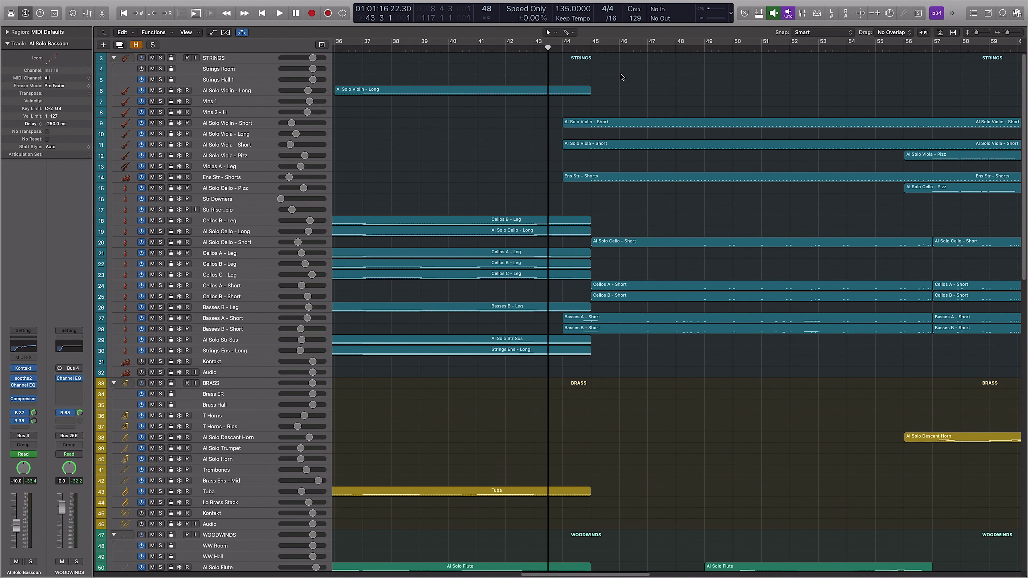
{"action": "key", "text": "space"}
{"action": "scroll", "coordinate": [620, 80], "scroll_direction": "right", "scroll_amount": 5}
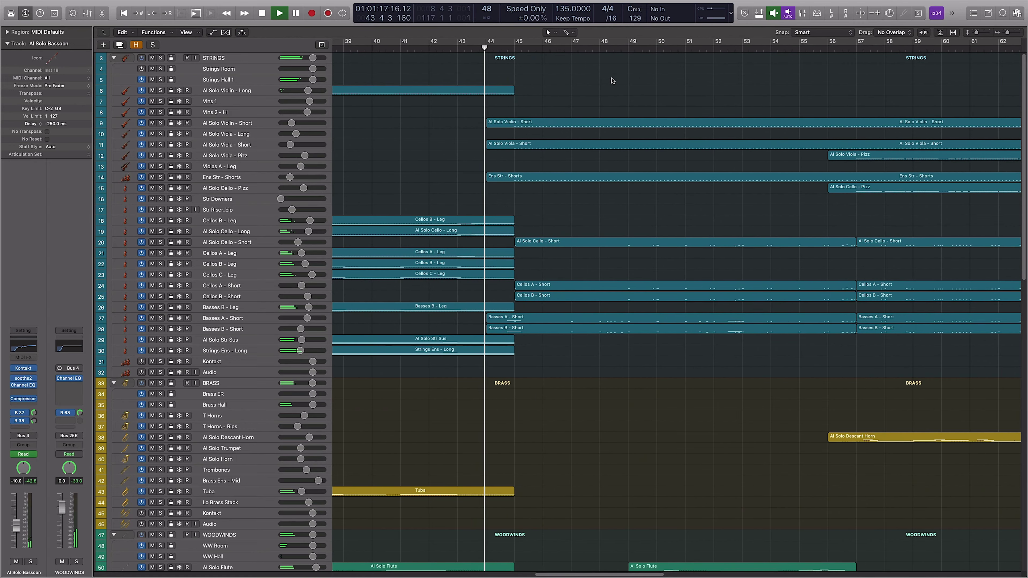
{"action": "scroll", "coordinate": [630, 312], "scroll_direction": "down", "scroll_amount": 5}
{"action": "scroll", "coordinate": [630, 312], "scroll_direction": "down", "scroll_amount": 3}
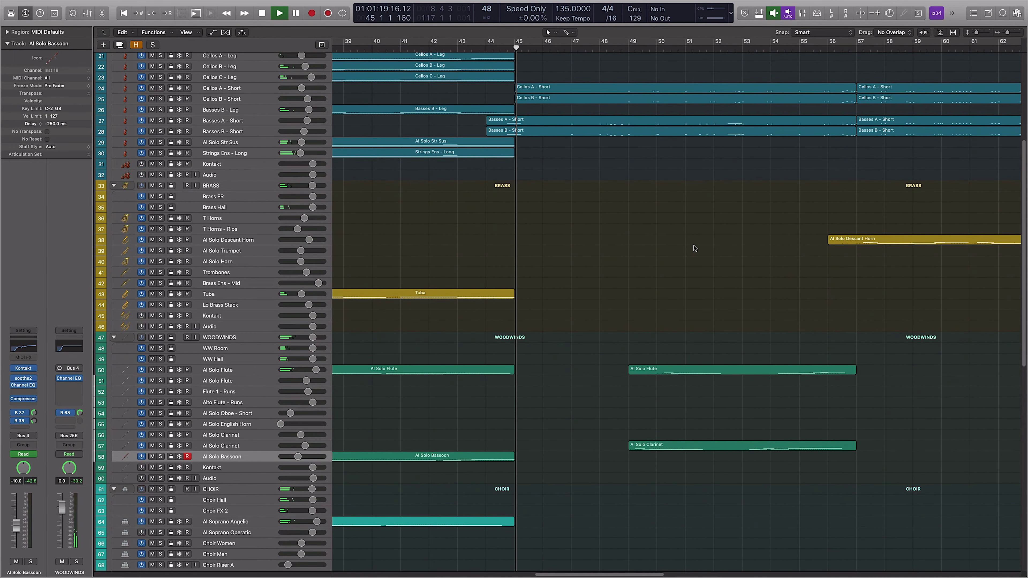
{"action": "scroll", "coordinate": [695, 248], "scroll_direction": "up", "scroll_amount": 8}
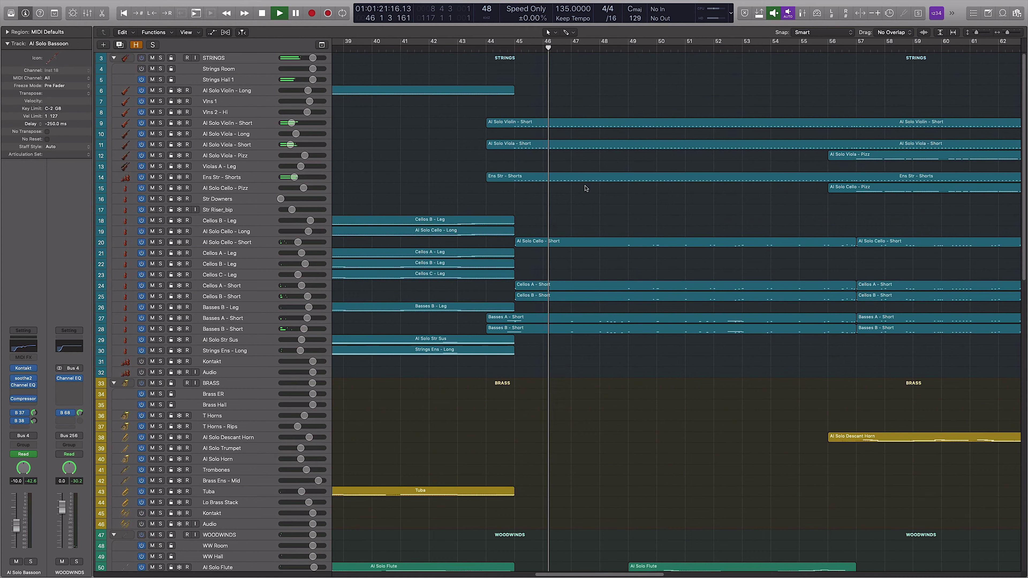
Solo the Al Solo Violin - Short and Al Solo Viola - Short regions and play their notes in the Piano Roll from just before bar 45
{"action": "left_click_drag", "start_coordinate": [522, 105], "coordinate": [527, 148]}
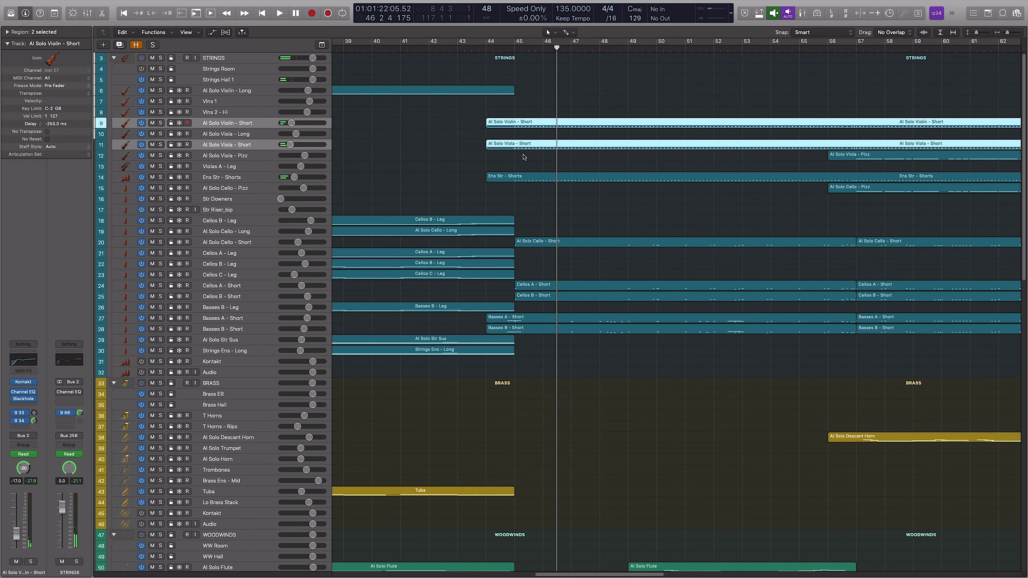
{"action": "key", "text": "e"}
{"action": "key", "text": "a"}
{"action": "scroll", "coordinate": [558, 320], "scroll_direction": "up", "scroll_amount": 4}
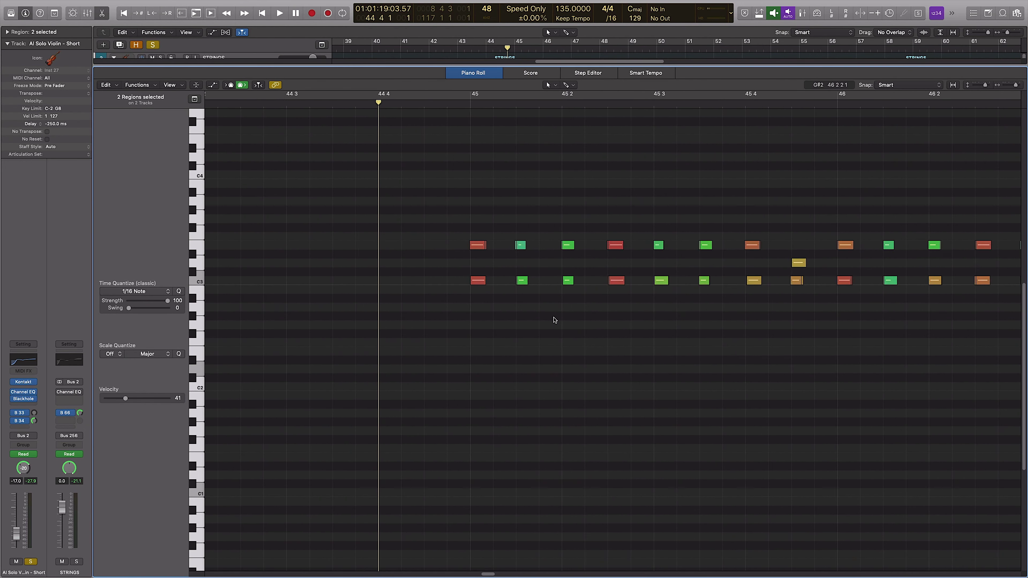
{"action": "scroll", "coordinate": [510, 311], "scroll_direction": "left", "scroll_amount": 3}
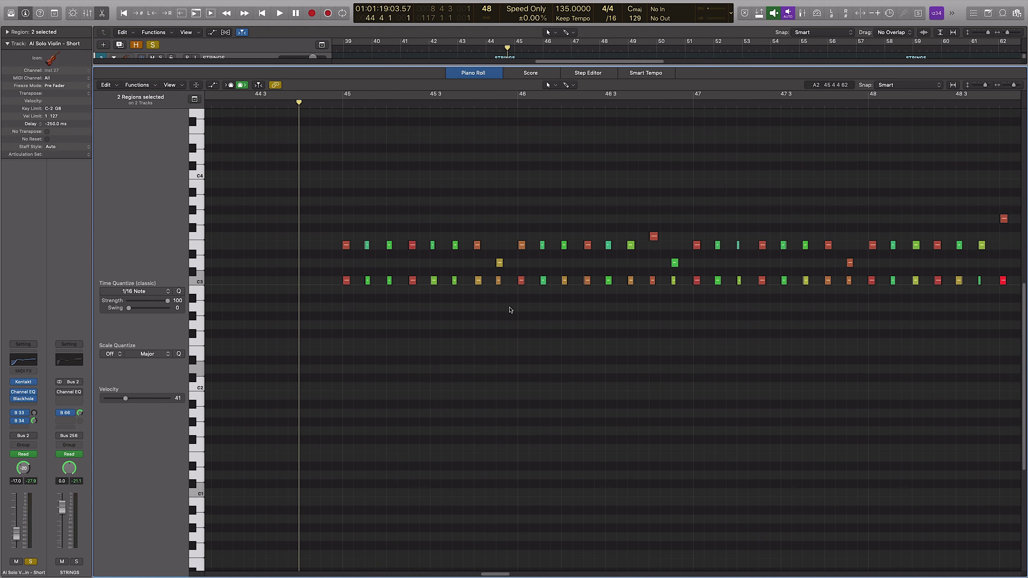
{"action": "key", "text": "space"}
{"action": "scroll", "coordinate": [694, 339], "scroll_direction": "down", "scroll_amount": 2}
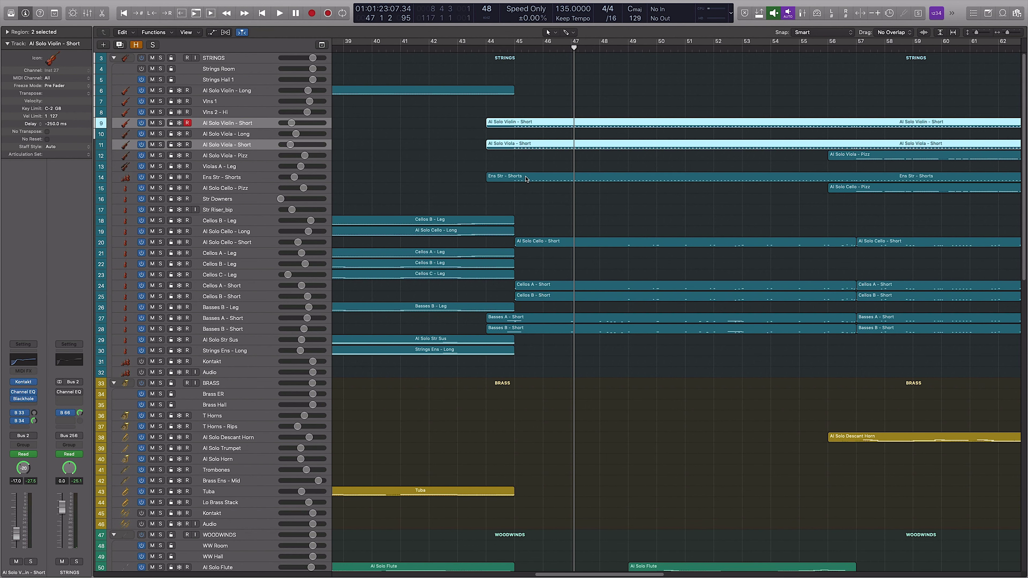
Solo the Ens Str - Shorts track and play it from just before bar 45
{"action": "left_click", "coordinate": [526, 178]}
{"action": "key", "text": "s"}
{"action": "left_click", "coordinate": [507, 49]}
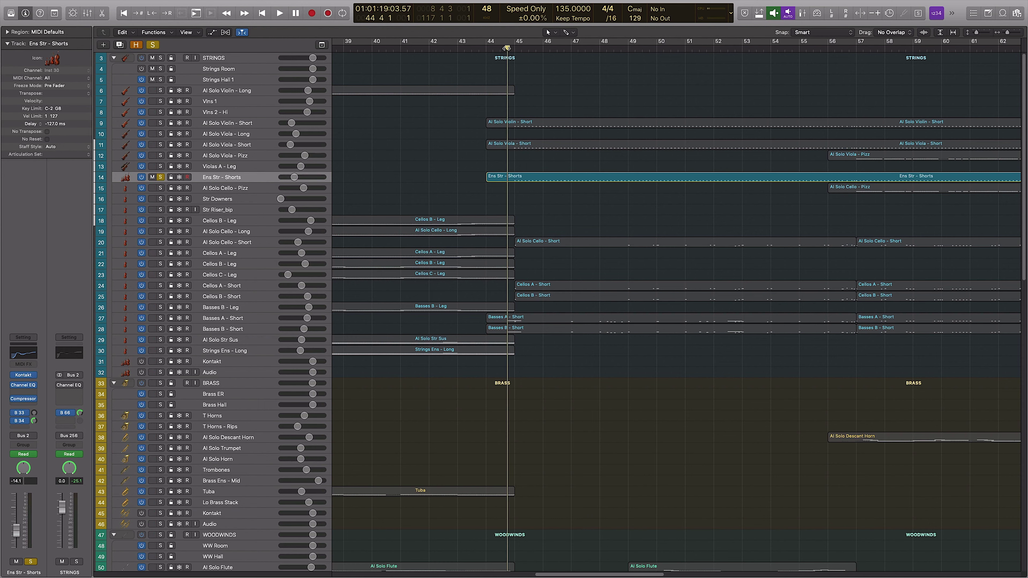
{"action": "key", "text": "space"}
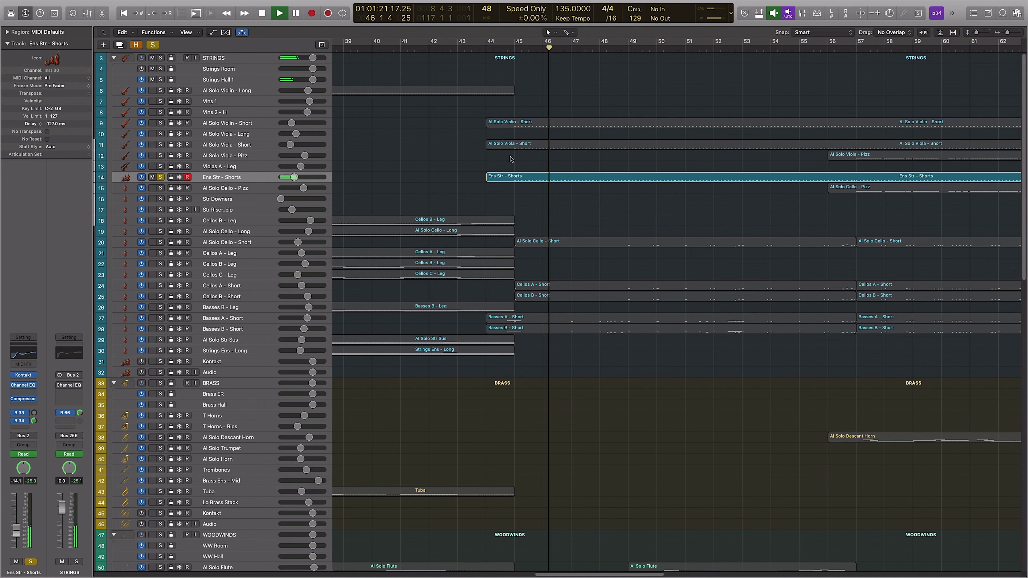
Play Al Solo Violin - Short and Al Solo Viola - Short soloed with Ens Str - Shorts, and compare the layers by toggling their solos
{"action": "left_click_drag", "start_coordinate": [510, 160], "coordinate": [531, 78]}
{"action": "key", "text": "space"}
{"action": "key", "text": "space"}
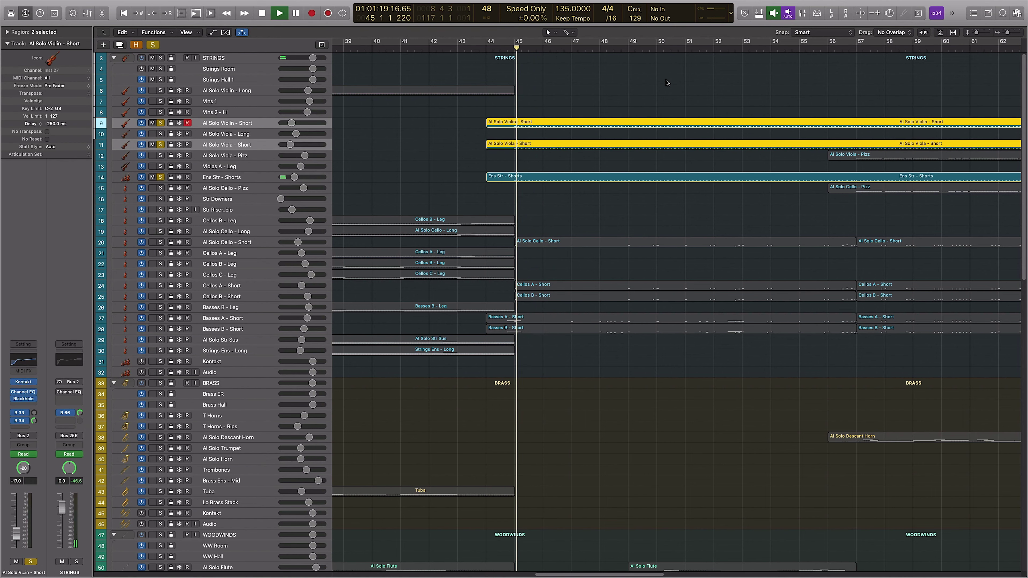
{"action": "left_click", "coordinate": [234, 180]}
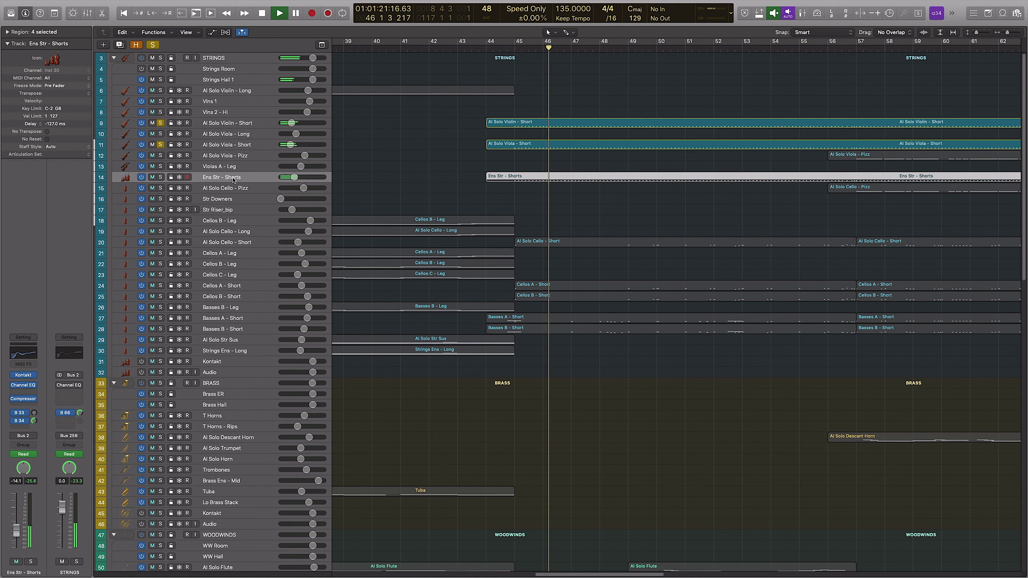
{"action": "left_click", "coordinate": [224, 144]}
{"action": "left_click", "coordinate": [225, 123], "text": "shift"}
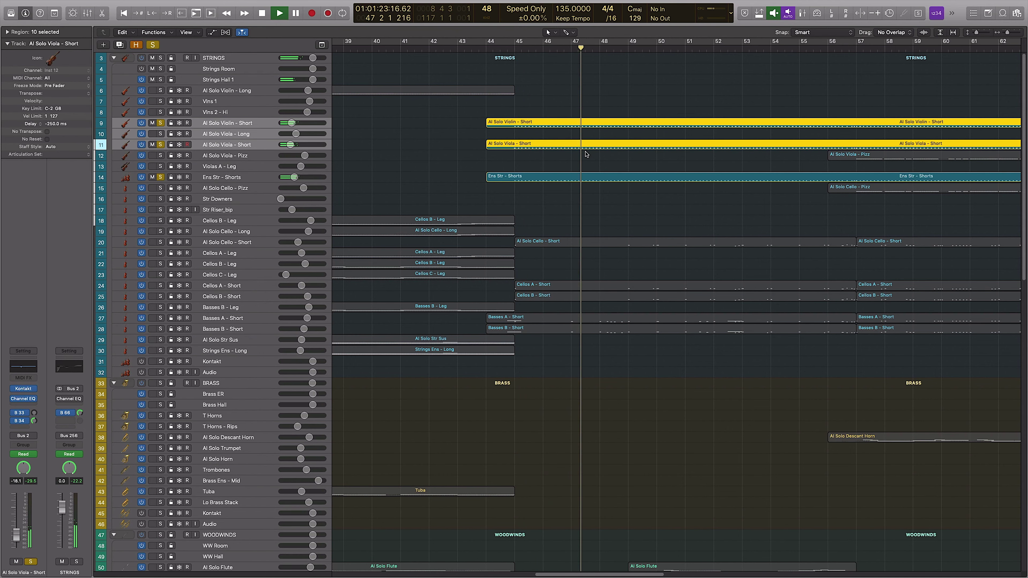
{"action": "key", "text": "s"}
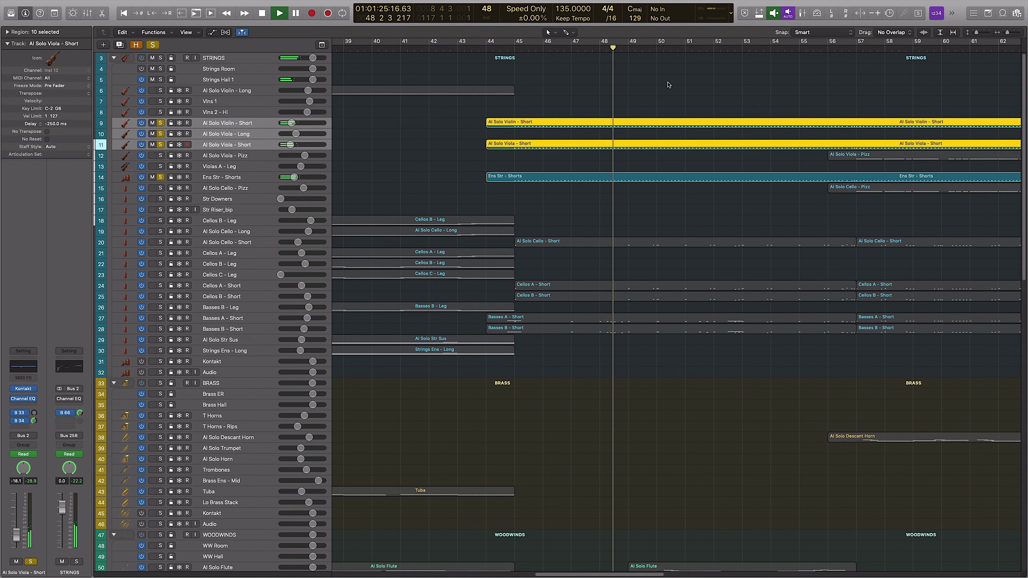
Clear the string solos, then solo the Al Solo Cello - Short region and play it through bar 50
{"action": "left_click", "coordinate": [160, 123], "text": "alt"}
{"action": "left_click", "coordinate": [664, 243]}
{"action": "key", "text": "z"}
{"action": "key", "text": "s"}
{"action": "key", "text": "space"}
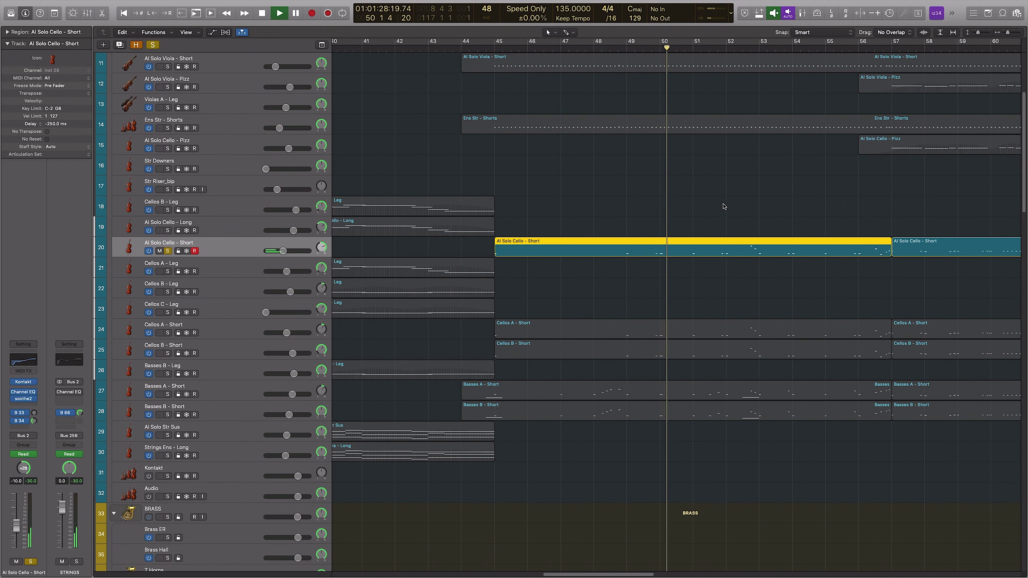
Add the Cellos A - Short and Cellos B - Short tracks to the solo alongside Al Solo Cello - Short
{"action": "left_click", "coordinate": [711, 137]}
{"action": "key", "text": "z"}
{"action": "left_click_drag", "start_coordinate": [675, 351], "coordinate": [705, 416]}
{"action": "key", "text": "s"}
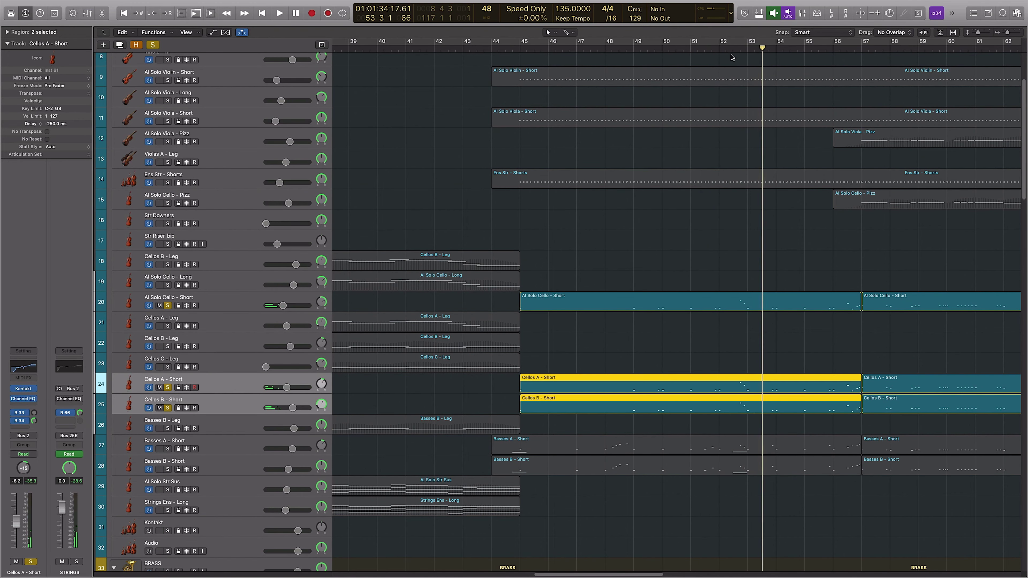
Play the short cellos around bar 52 and compare the ensemble layers without and with Al Solo Cello - Short
{"action": "key", "text": "space"}
{"action": "key", "text": "space"}
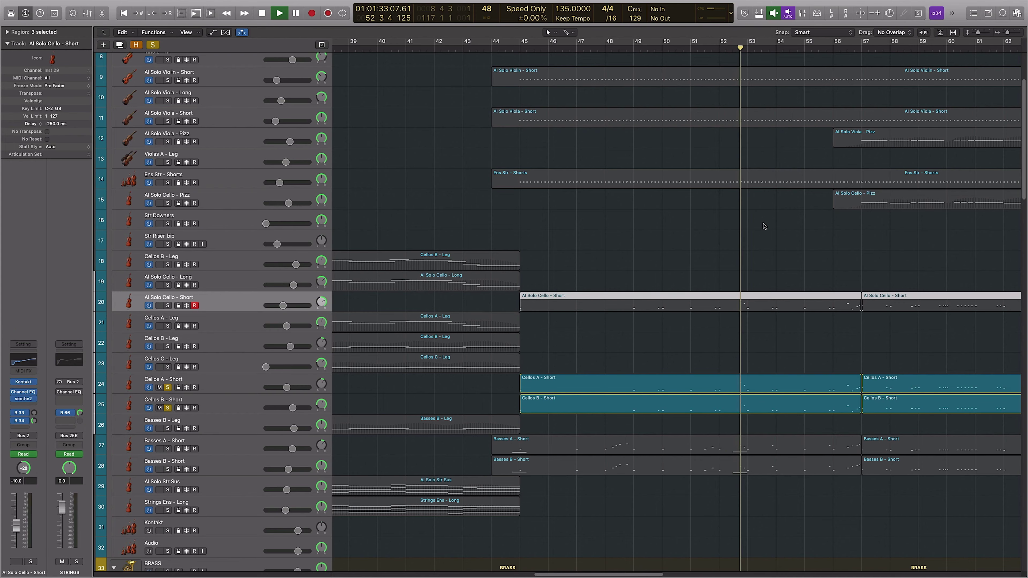
{"action": "key", "text": "s"}
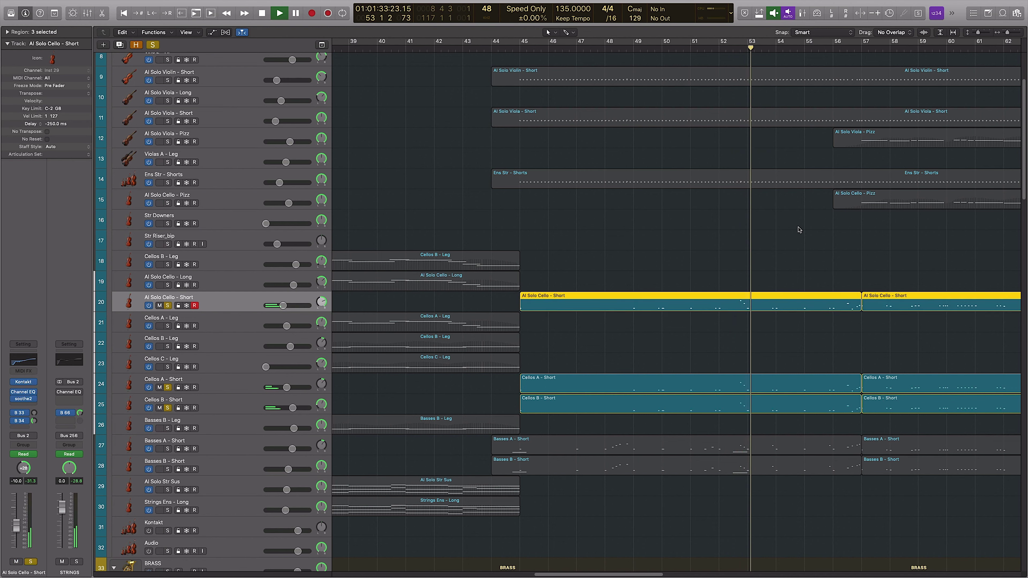
Remove Cellos A and B - Short from the solo, then add Al Solo Violin - Short, Al Solo Viola - Short and Ens Str - Shorts
{"action": "left_click_drag", "start_coordinate": [753, 349], "coordinate": [757, 405]}
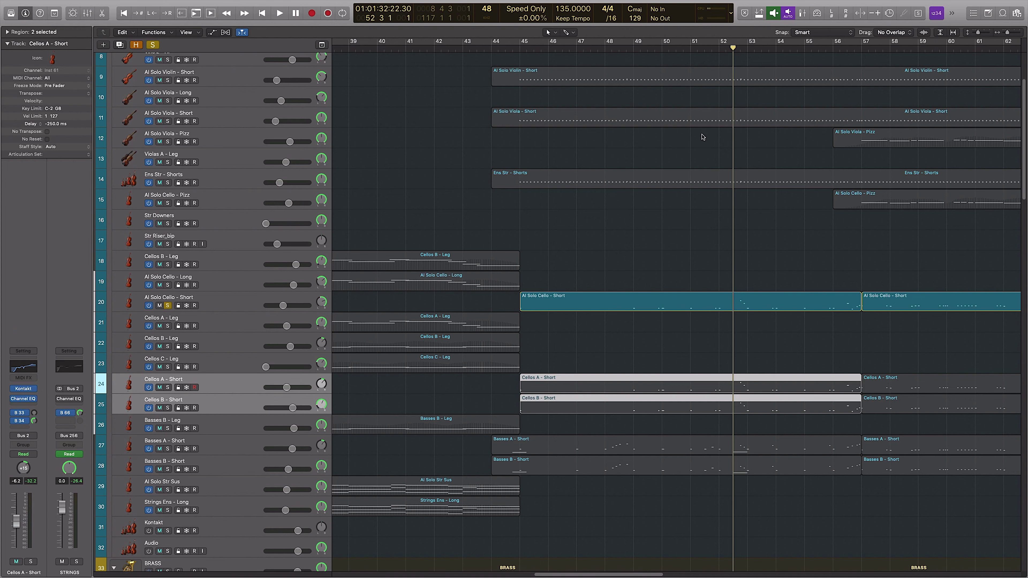
{"action": "left_click_drag", "start_coordinate": [703, 137], "coordinate": [708, 79]}
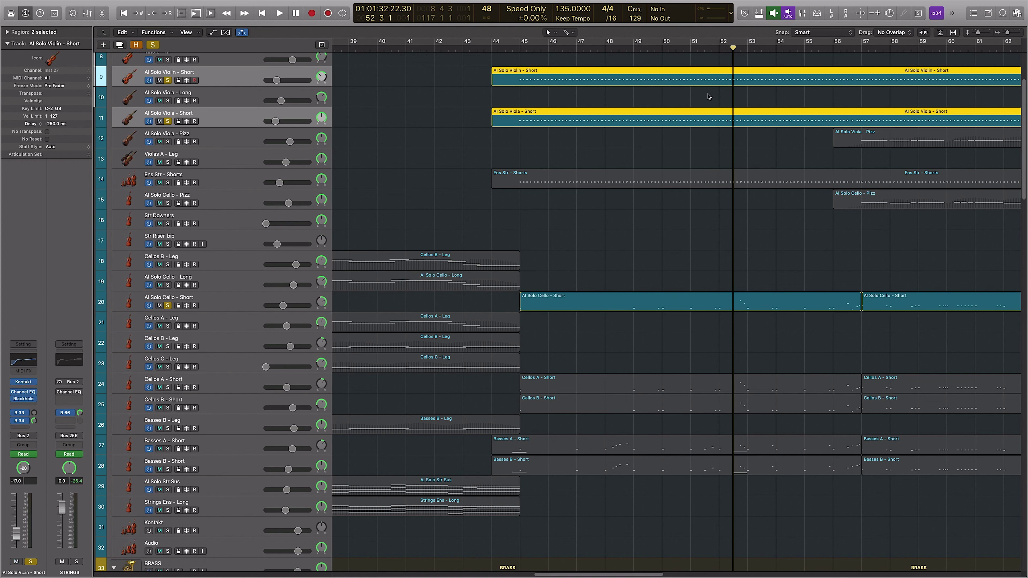
{"action": "left_click", "coordinate": [740, 151]}
{"action": "left_click_drag", "start_coordinate": [743, 145], "coordinate": [753, 216]}
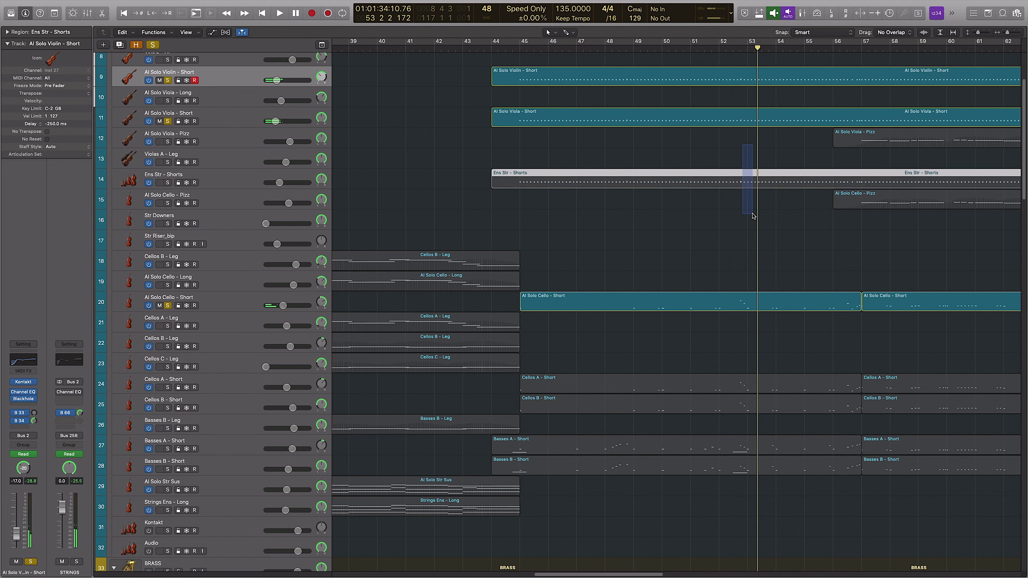
Add Cellos A - Short and Cellos B - Short back to the solo and play the short strings from bar 52
{"action": "left_click_drag", "start_coordinate": [730, 355], "coordinate": [733, 408]}
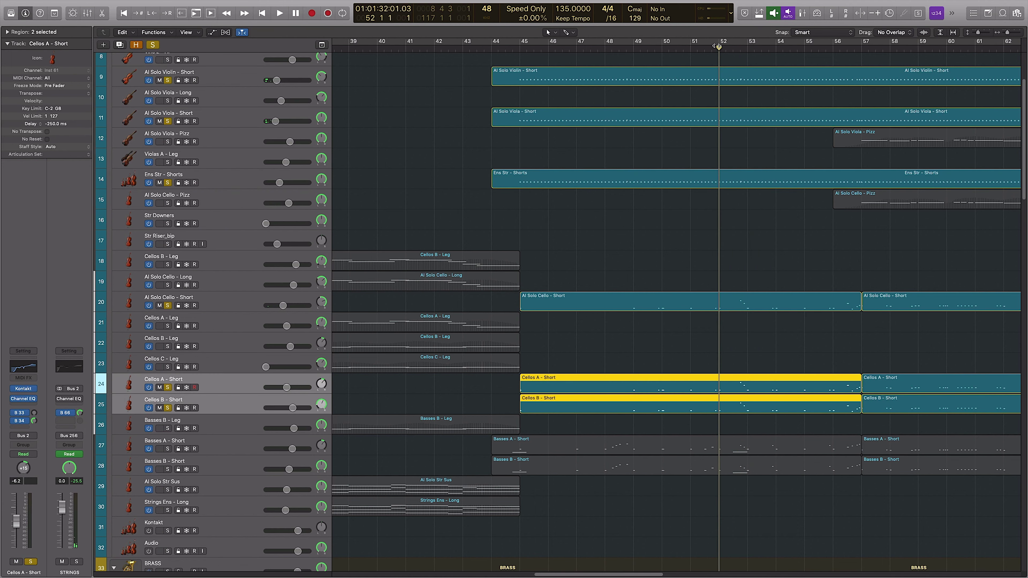
{"action": "left_click", "coordinate": [792, 252]}
{"action": "key", "text": "space"}
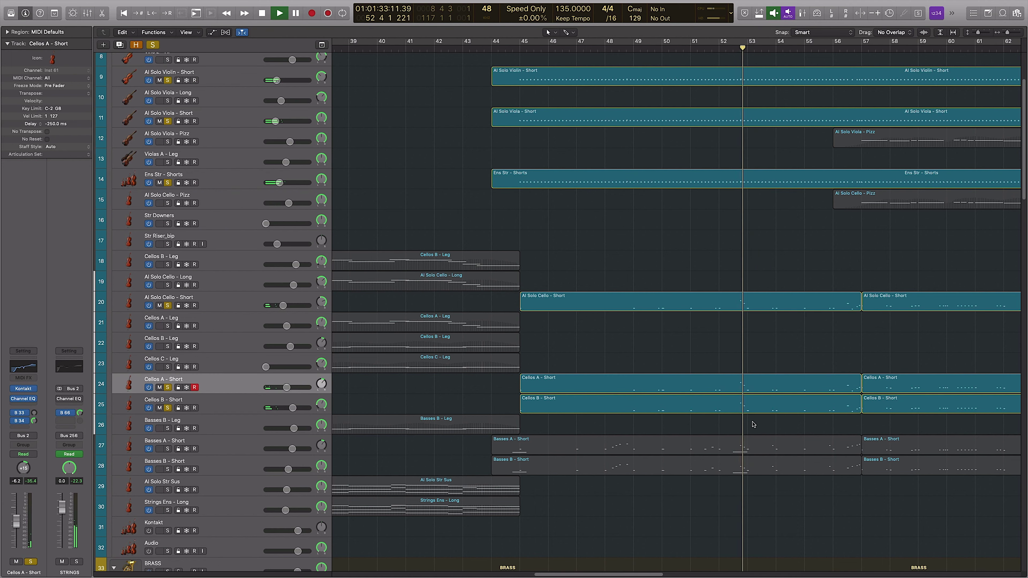
Add Basses A - Short and Basses B - Short to the solo and play all the short strings around bar 52
{"action": "left_click_drag", "start_coordinate": [767, 425], "coordinate": [769, 466]}
{"action": "key", "text": "space"}
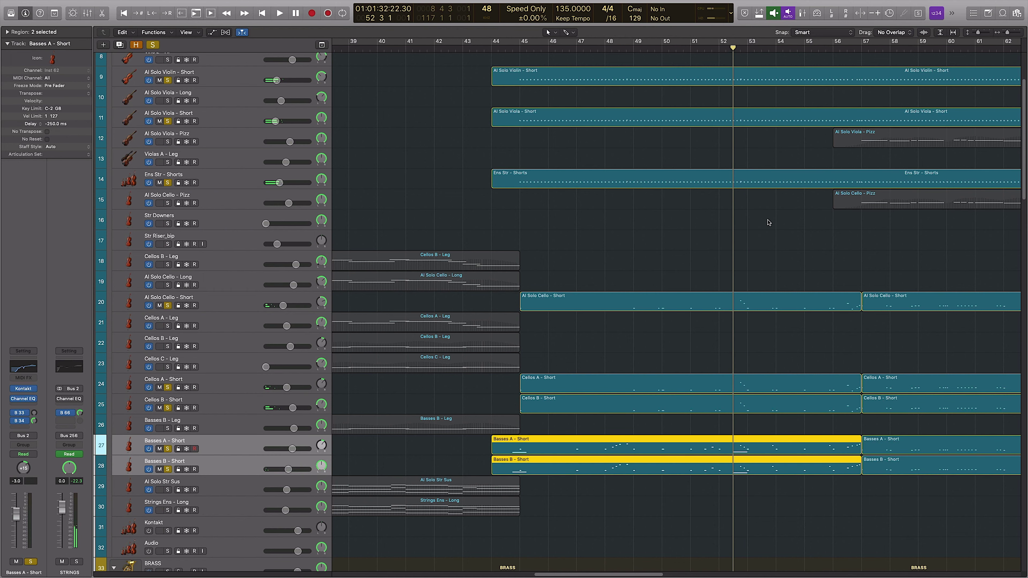
{"action": "key", "text": "space"}
{"action": "left_click", "coordinate": [791, 245]}
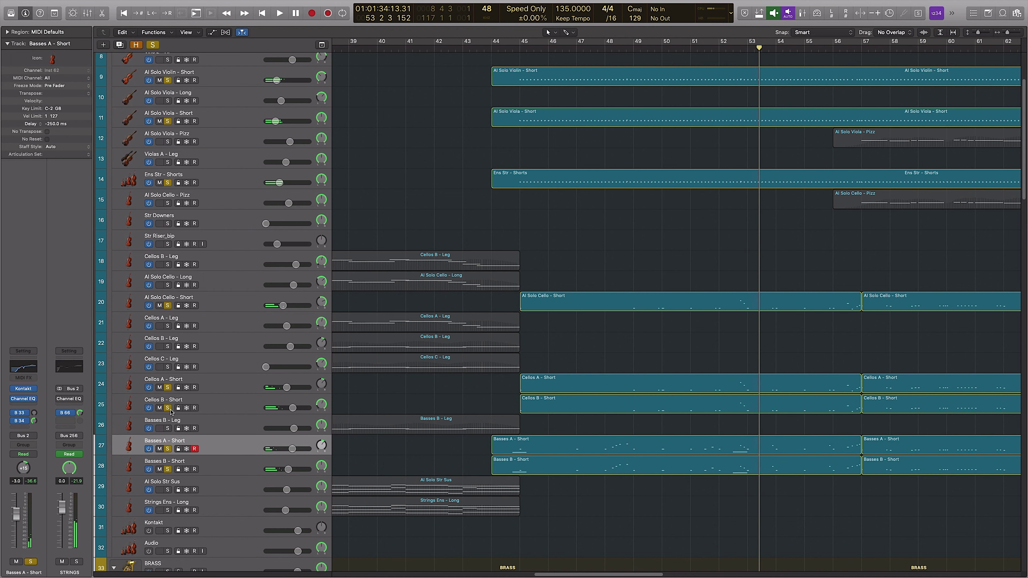
{"action": "key", "text": "space"}
Clear the string solos and play the full mix around bar 49 with the WOODWINDS tracks in view
{"action": "scroll", "coordinate": [649, 243], "scroll_direction": "down", "scroll_amount": 15}
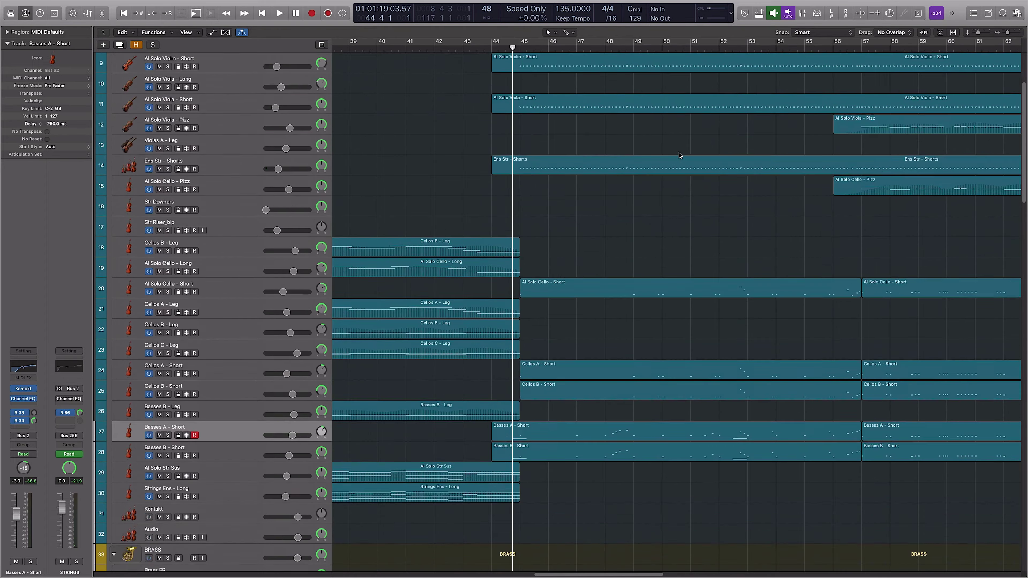
{"action": "scroll", "coordinate": [677, 160], "scroll_direction": "down", "scroll_amount": 10}
{"action": "scroll", "coordinate": [671, 152], "scroll_direction": "up", "scroll_amount": 3}
{"action": "left_click", "coordinate": [627, 55]}
{"action": "scroll", "coordinate": [712, 264], "scroll_direction": "right", "scroll_amount": 5}
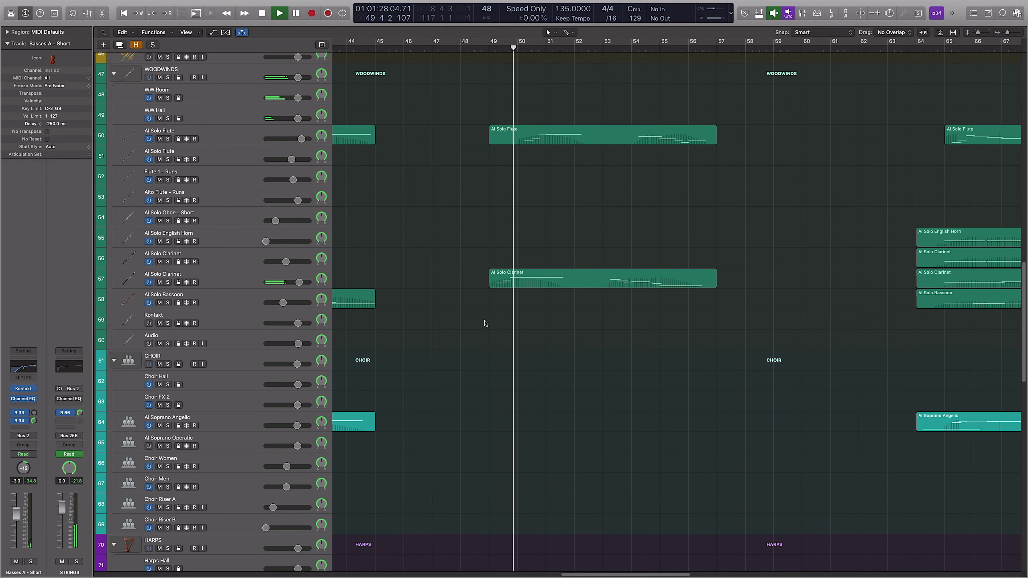
Solo the Al Solo Clarinet and Al Solo Flute regions starting at bar 49 and play them
{"action": "left_click", "coordinate": [499, 281]}
{"action": "key", "text": "ctrl+s"}
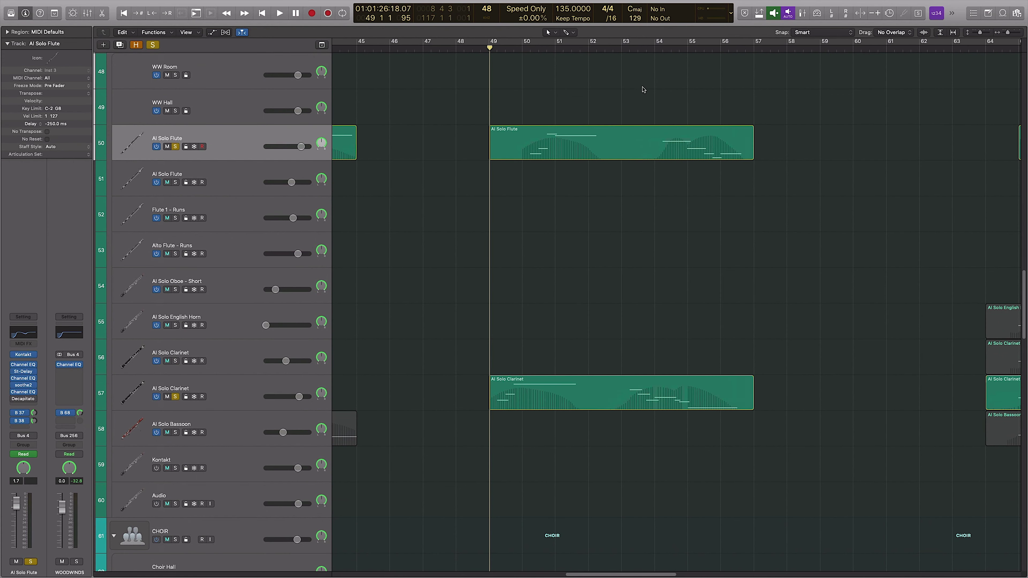
{"action": "left_click", "coordinate": [656, 49]}
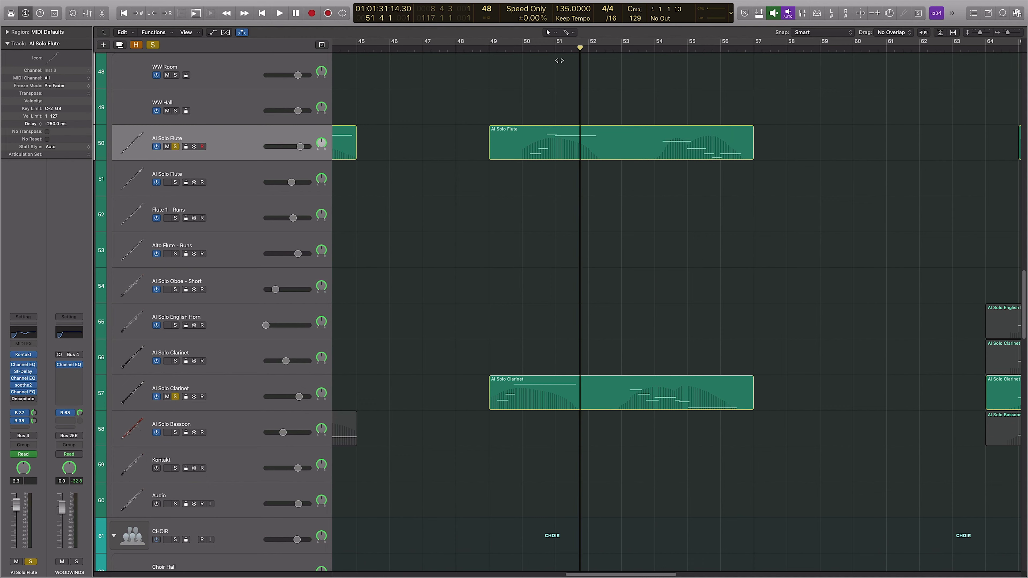
Show the Al Solo Flute and Al Solo Clarinet regions together in the Piano Roll and play them through bar 56
{"action": "left_click_drag", "start_coordinate": [601, 92], "coordinate": [650, 413]}
{"action": "key", "text": "p"}
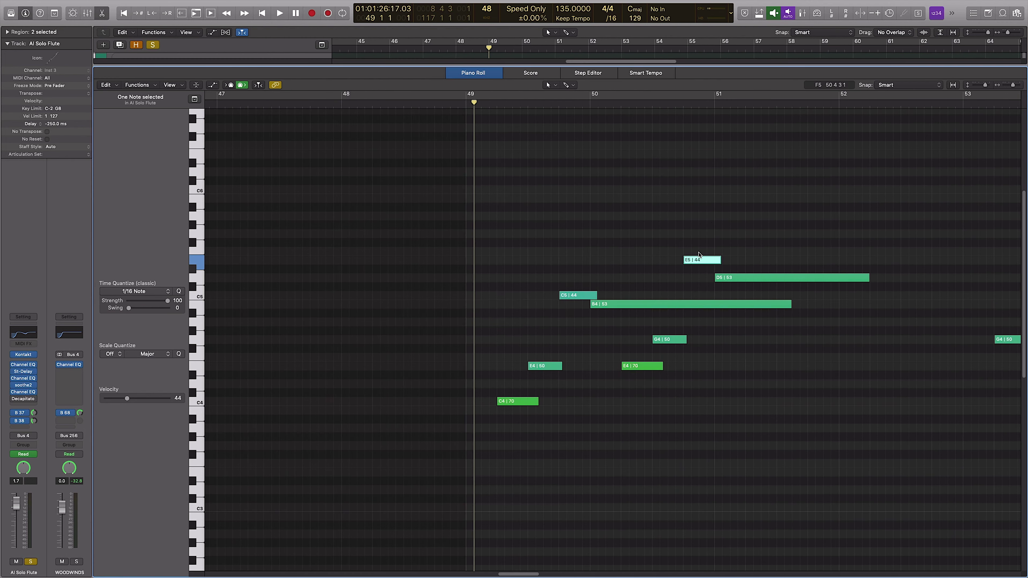
{"action": "key", "text": "a"}
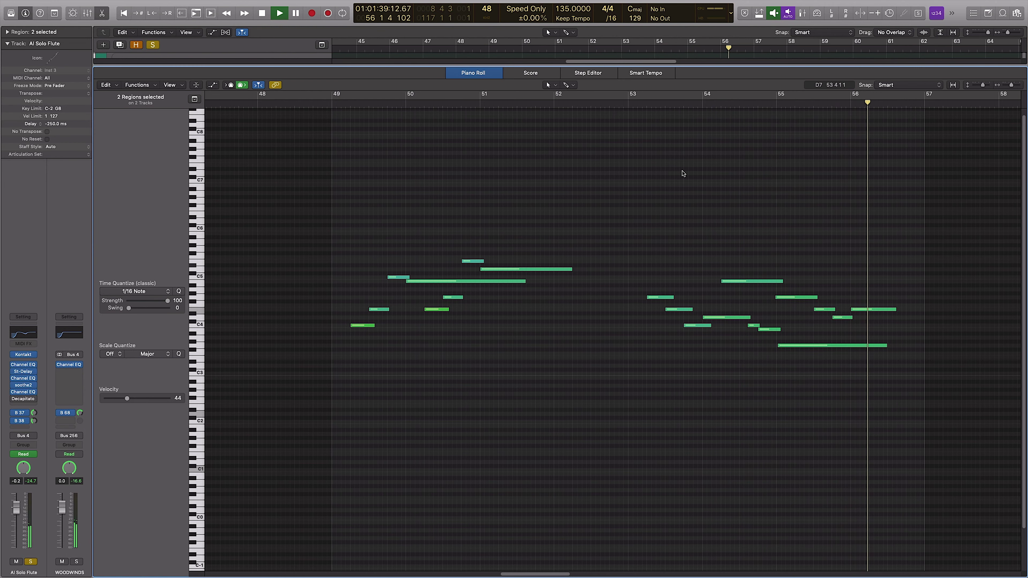
{"action": "key", "text": "e"}
{"action": "key", "text": "space"}
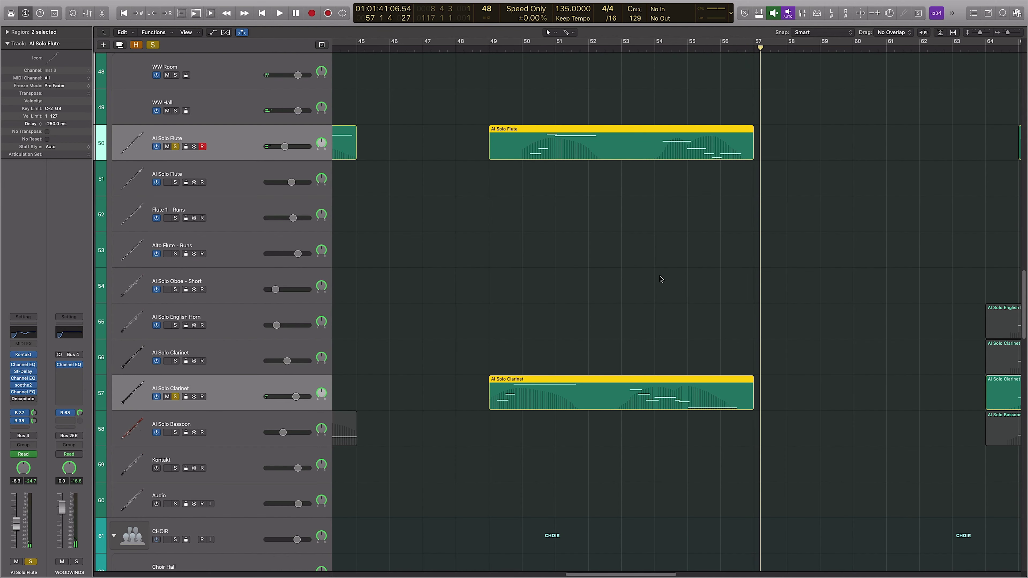
Clear the flute and clarinet solos, then solo the Verb Piano region at bar 49
{"action": "left_click", "coordinate": [661, 281]}
{"action": "left_click", "coordinate": [174, 149], "text": "alt"}
{"action": "left_click", "coordinate": [536, 395]}
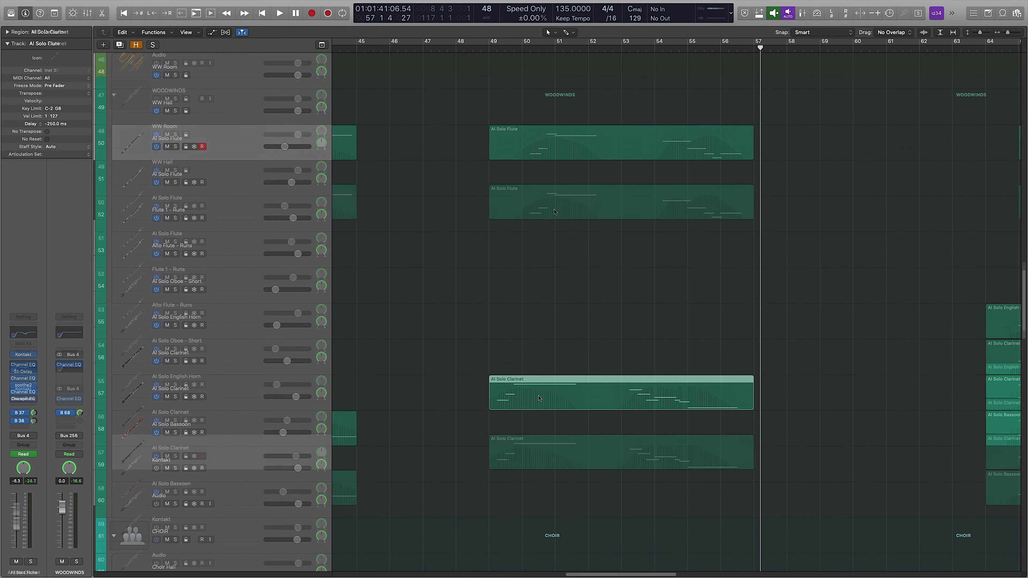
{"action": "key", "text": "super+Up"}
{"action": "key", "text": "super+Up"}
{"action": "scroll", "coordinate": [567, 184], "scroll_direction": "down", "scroll_amount": 10}
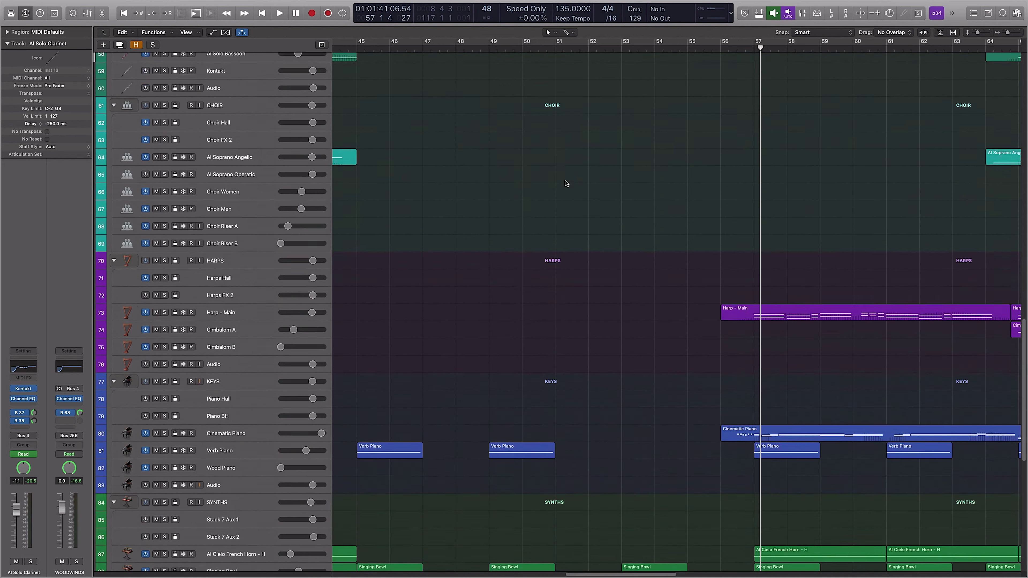
{"action": "scroll", "coordinate": [583, 197], "scroll_direction": "down", "scroll_amount": 7}
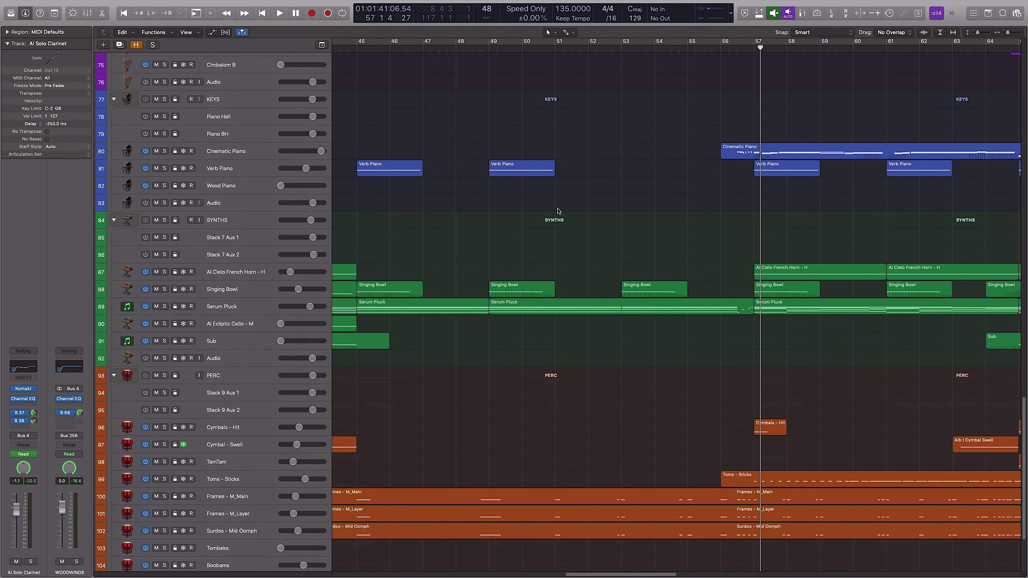
{"action": "left_click", "coordinate": [531, 163]}
{"action": "key", "text": "ctrl+s"}
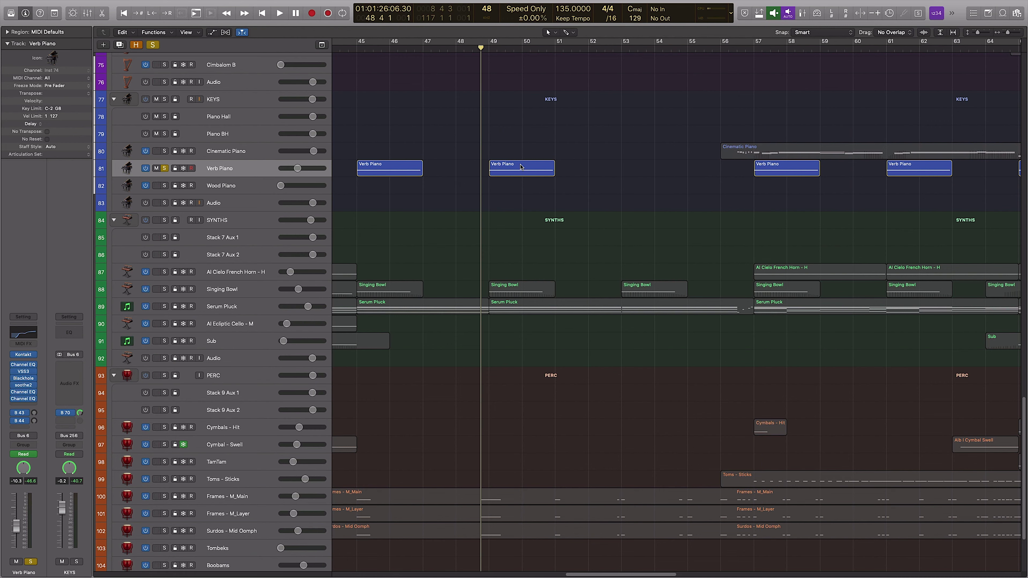
Inspect the first Channel EQ on Verb Piano, play the soloed region from bar 48, then clear its solo
{"action": "left_click", "coordinate": [25, 364]}
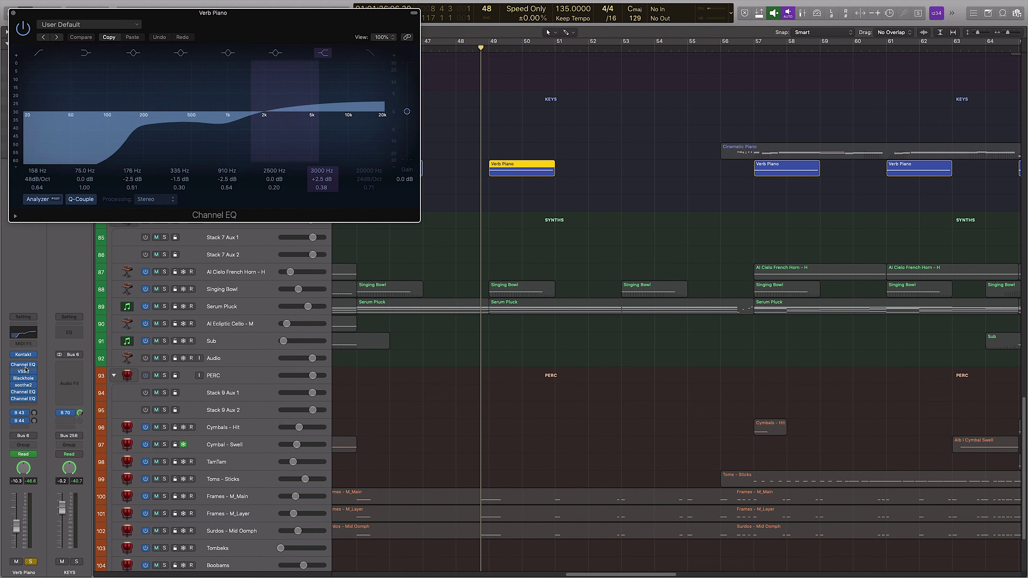
{"action": "left_click", "coordinate": [14, 13]}
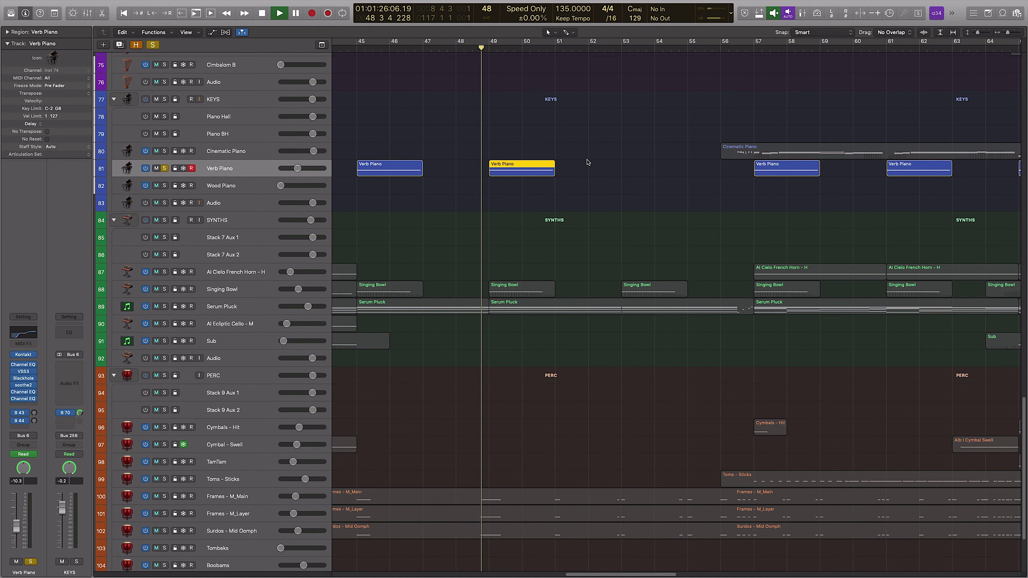
{"action": "key", "text": "ctrl+s"}
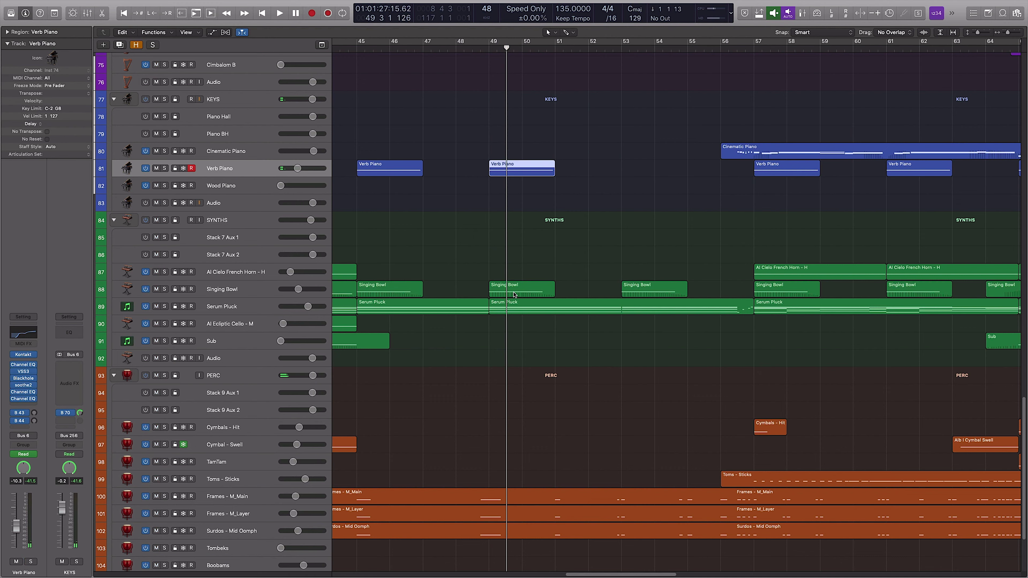
Solo the Serum Pluck region and play its arpeggio around bar 49, then remove it from the solo
{"action": "left_click", "coordinate": [526, 307]}
{"action": "key", "text": "ctrl+s"}
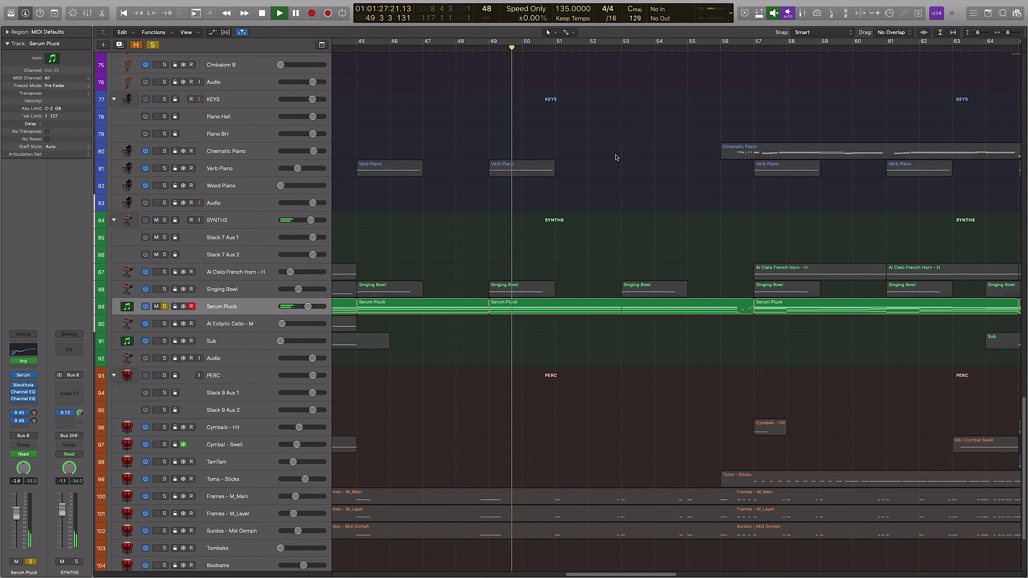
{"action": "key", "text": "ctrl+s"}
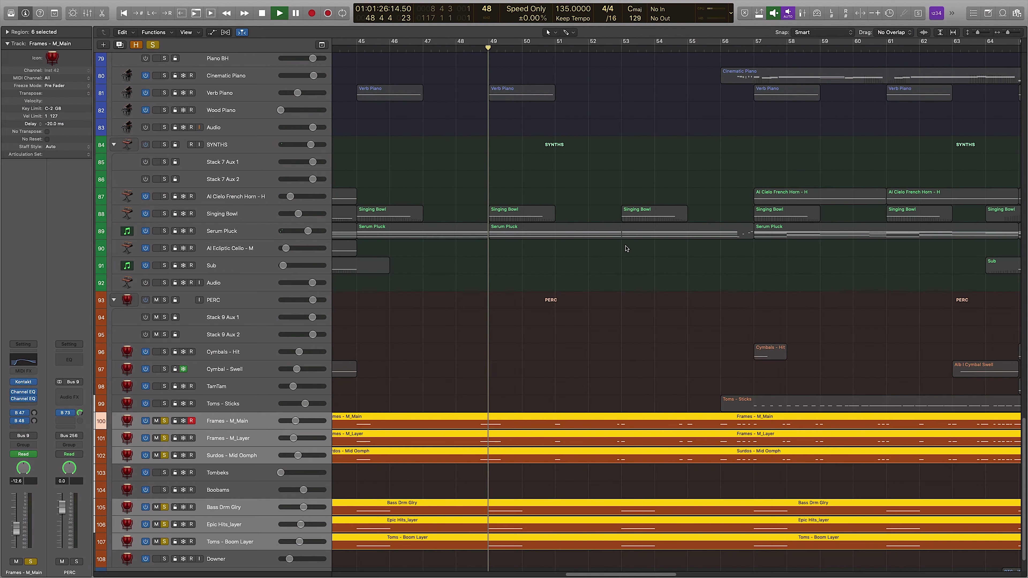
Play the soloed Frames, Surdos, Bass Drm, Epic Hits and Toms - Boom Layer percussion from bar 48, then clear the solos
{"action": "key", "text": "ctrl+s"}
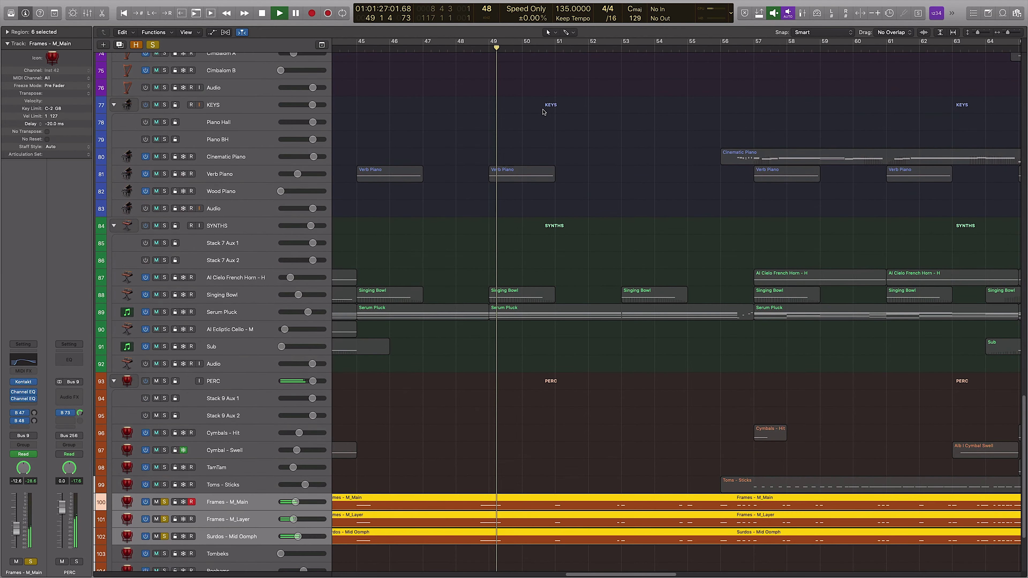
{"action": "scroll", "coordinate": [591, 165], "scroll_direction": "up", "scroll_amount": 3}
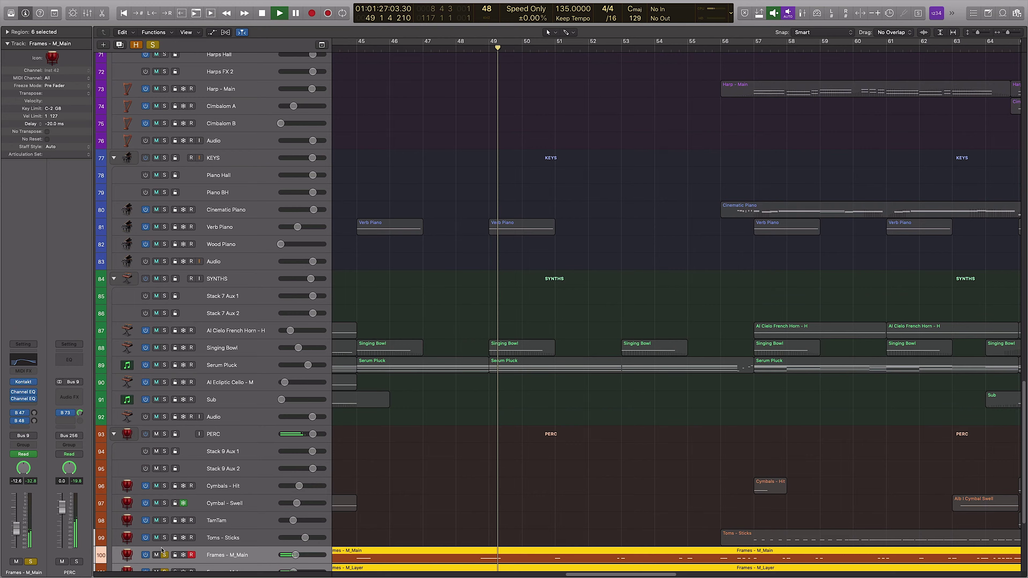
{"action": "scroll", "coordinate": [193, 458], "scroll_direction": "down", "scroll_amount": 2}
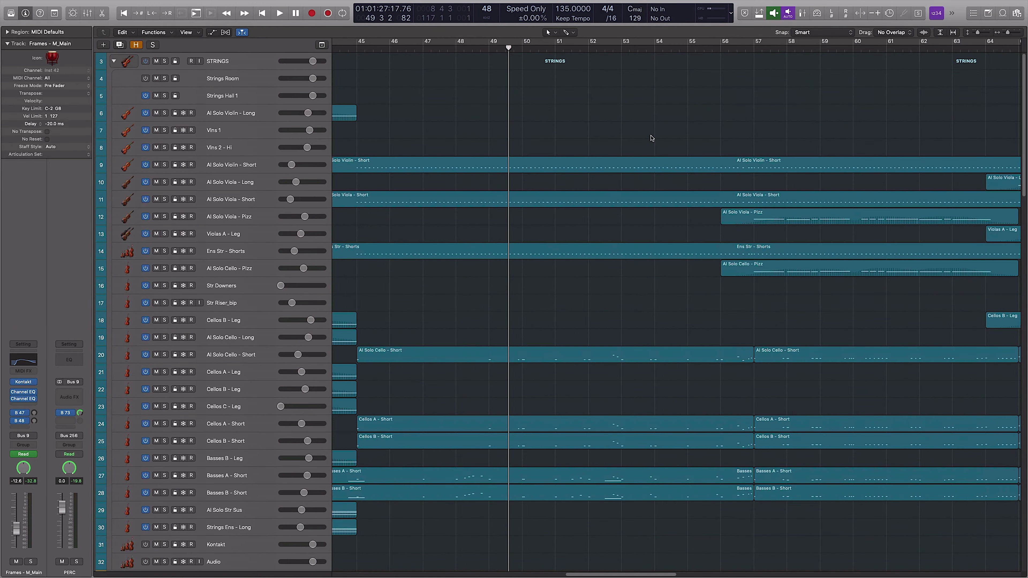
Play the full mix from bar 49 to bar 57 while reviewing the string, brass, woodwind, synth and percussion tracks
{"action": "scroll", "coordinate": [652, 136], "scroll_direction": "down", "scroll_amount": 20}
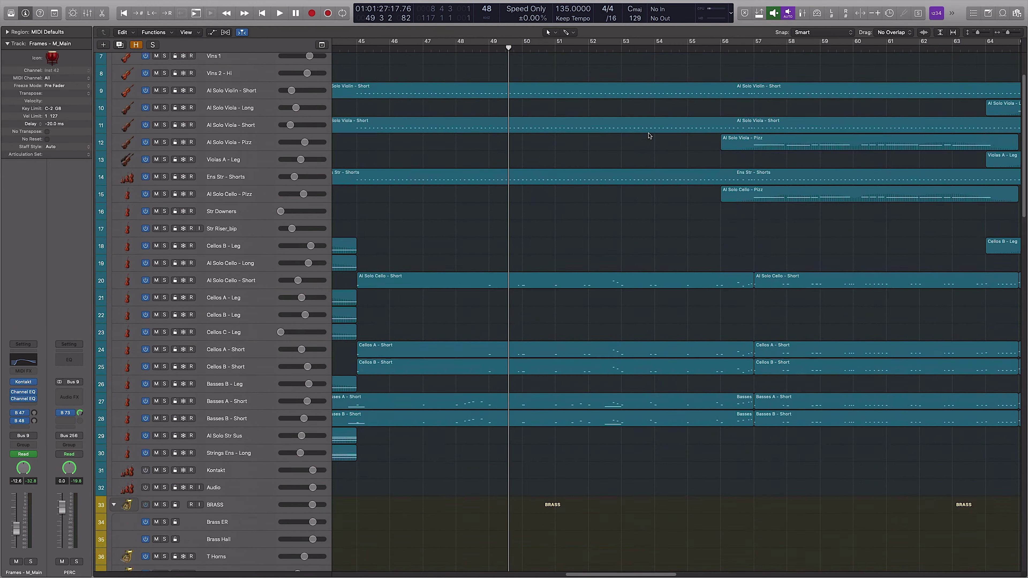
{"action": "key", "text": "super+Up"}
{"action": "scroll", "coordinate": [664, 129], "scroll_direction": "right", "scroll_amount": 5}
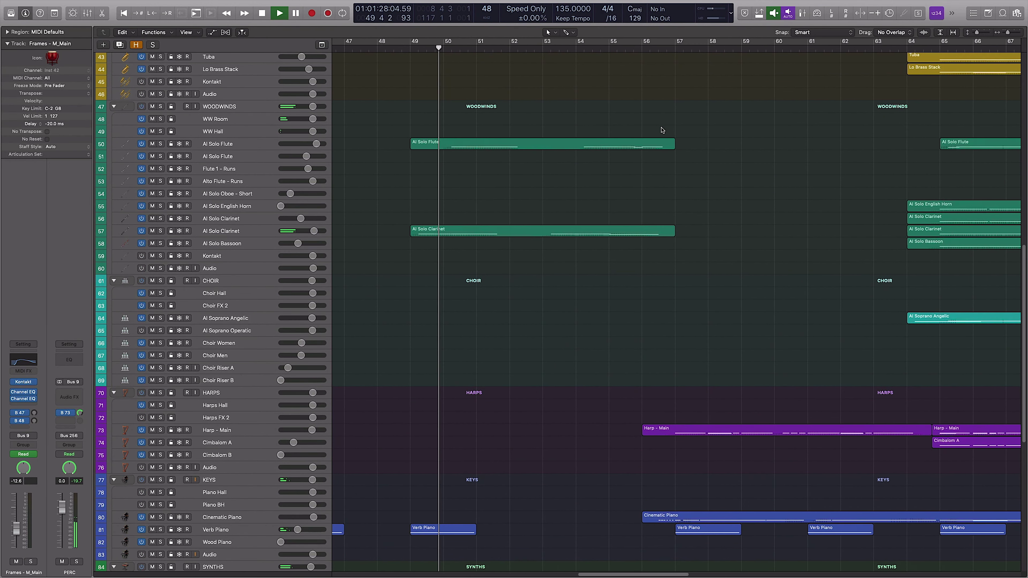
{"action": "scroll", "coordinate": [736, 195], "scroll_direction": "down", "scroll_amount": 20}
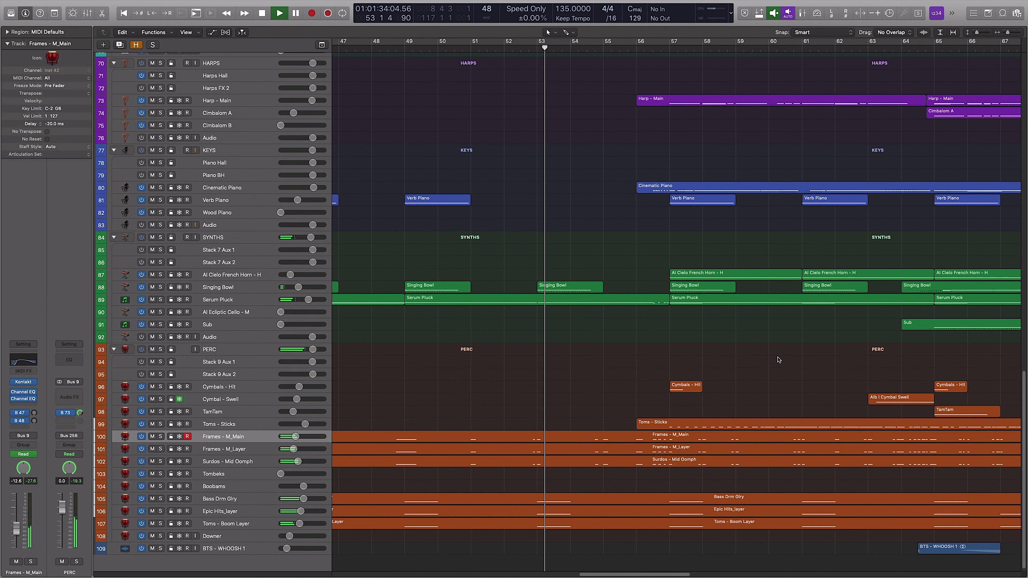
{"action": "scroll", "coordinate": [778, 340], "scroll_direction": "up", "scroll_amount": 8}
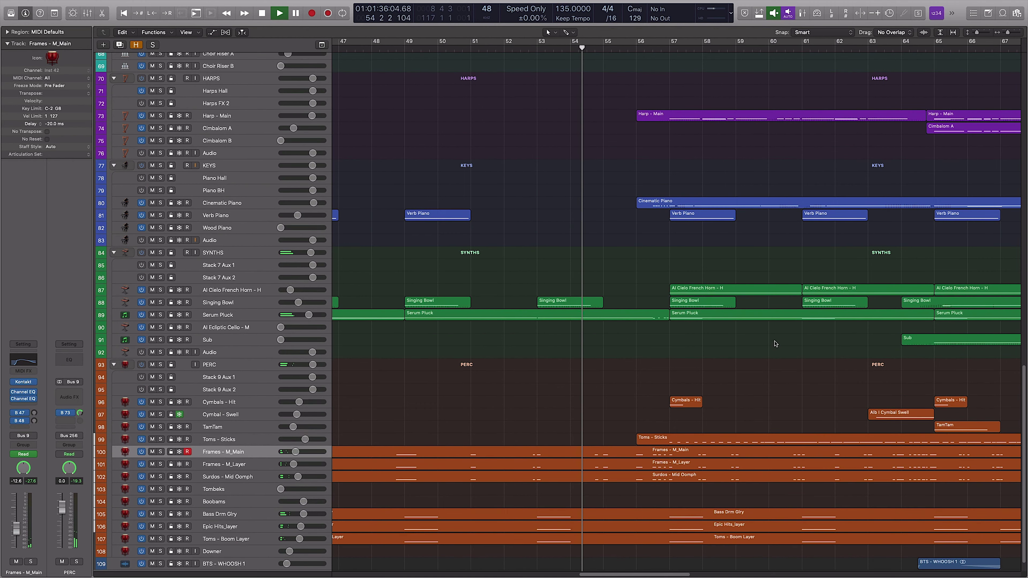
{"action": "scroll", "coordinate": [777, 317], "scroll_direction": "up", "scroll_amount": 20}
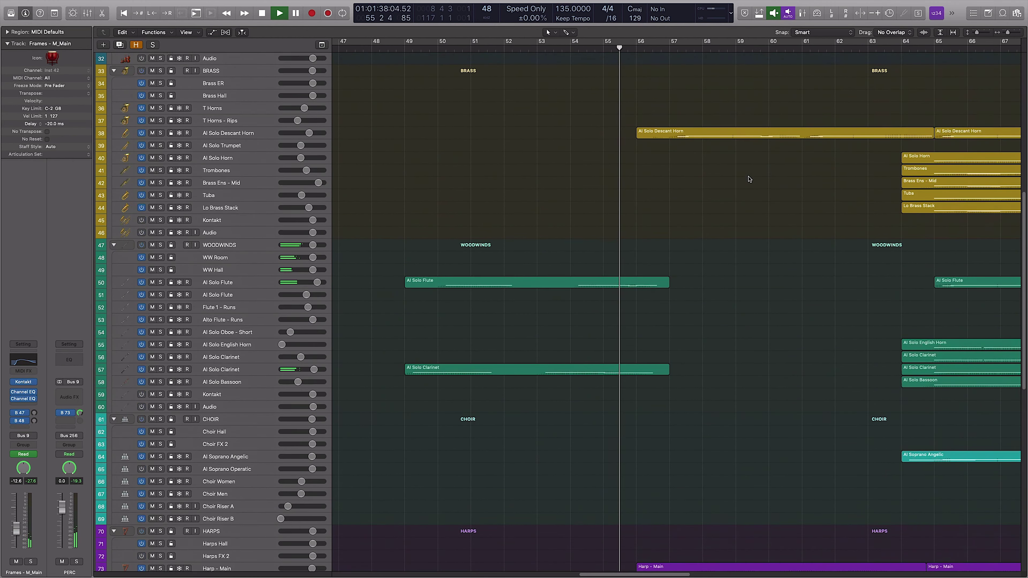
{"action": "scroll", "coordinate": [749, 175], "scroll_direction": "up", "scroll_amount": 7}
{"action": "scroll", "coordinate": [749, 176], "scroll_direction": "up", "scroll_amount": 3}
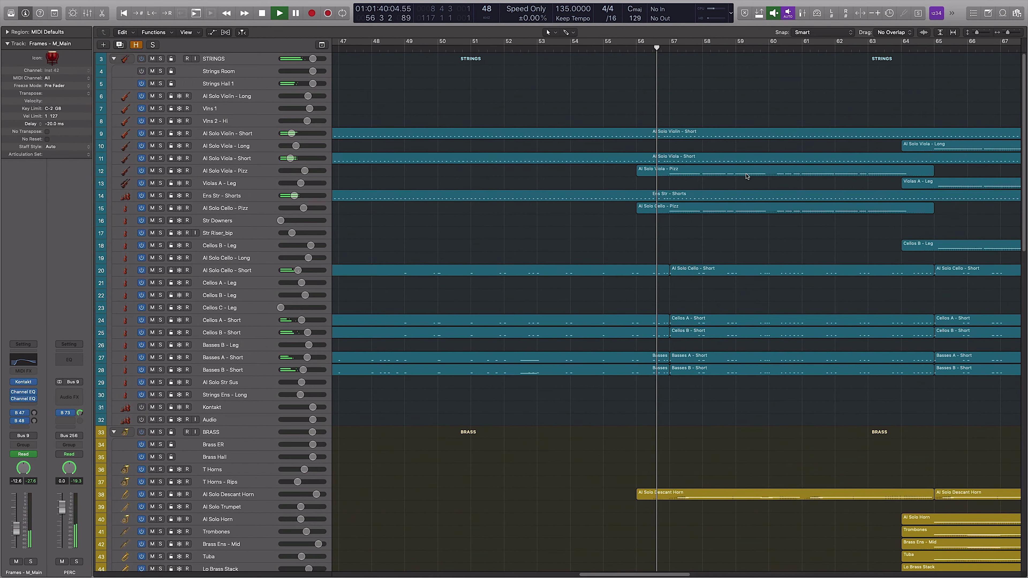
{"action": "scroll", "coordinate": [748, 177], "scroll_direction": "right", "scroll_amount": 4}
{"action": "key", "text": "super+Right"}
{"action": "key", "text": "space"}
Solo the Al Solo Cello - Short region that ends at bar 57 and play it from bar 55
{"action": "left_click_drag", "start_coordinate": [495, 237], "coordinate": [516, 404]}
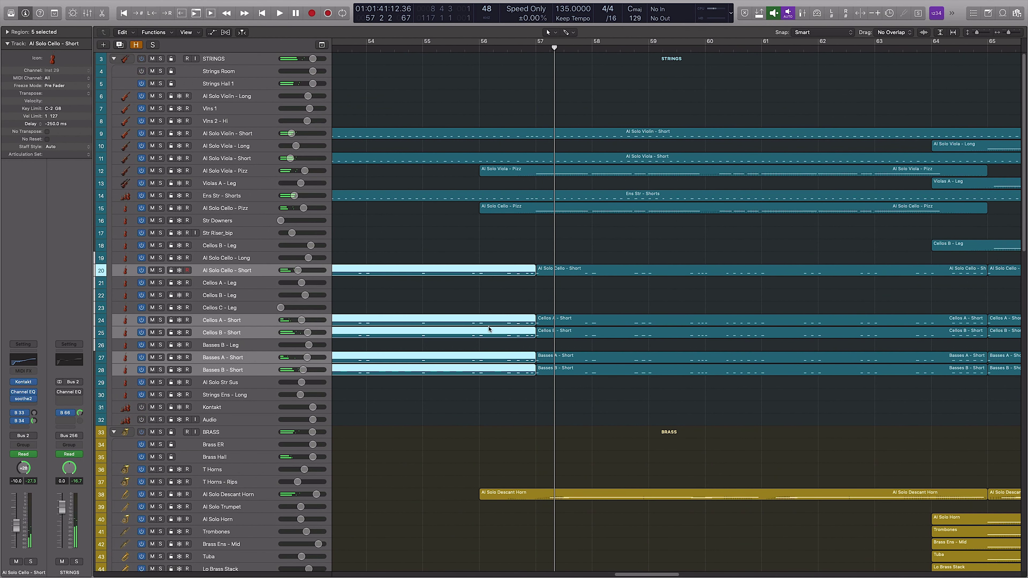
{"action": "left_click", "coordinate": [489, 270]}
{"action": "key", "text": "s"}
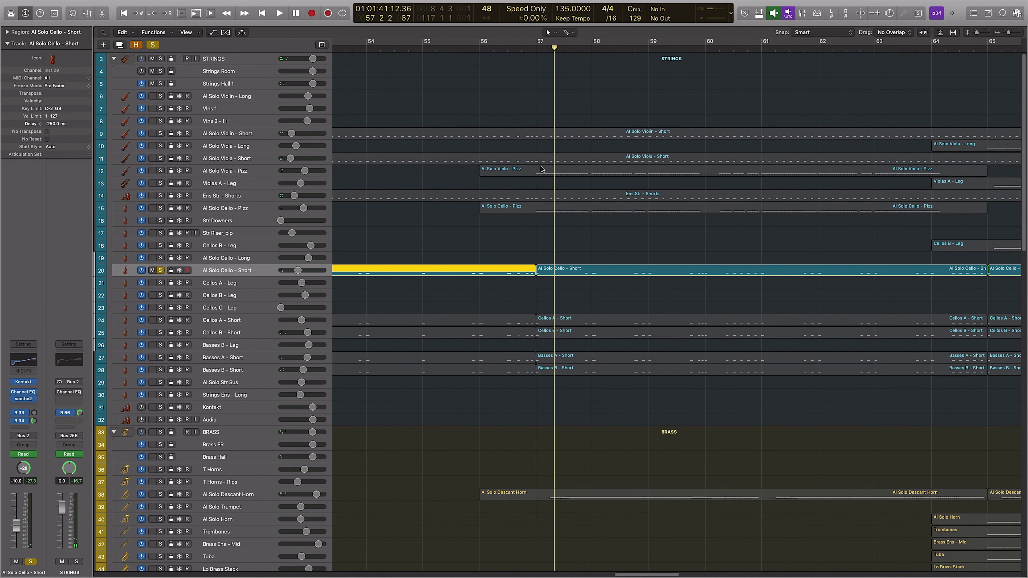
{"action": "key", "text": "space"}
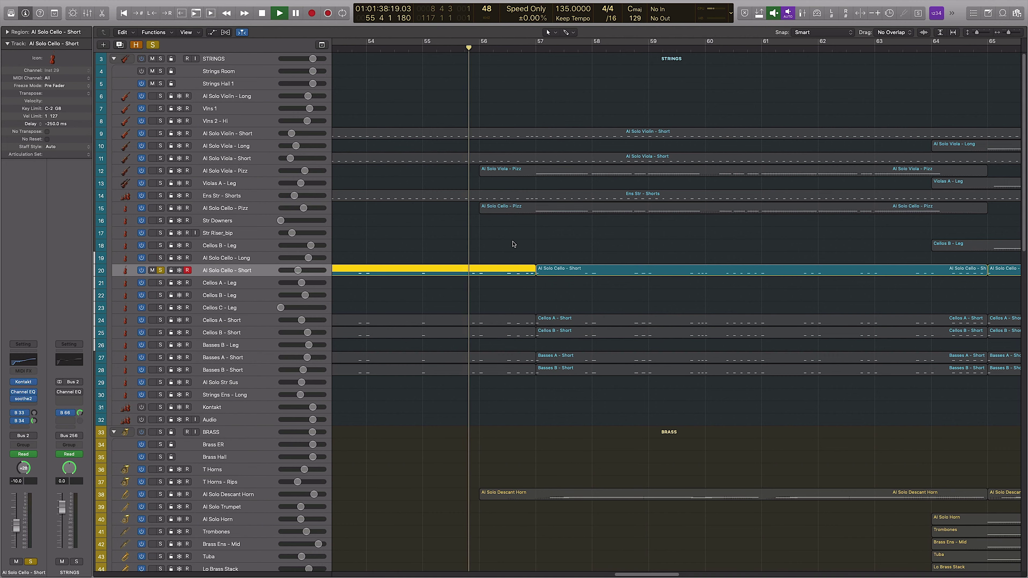
Review the soloed Al Solo Cello - Short notes leading up to bar 57 in the Piano Roll, then clear the solo
{"action": "key", "text": "p"}
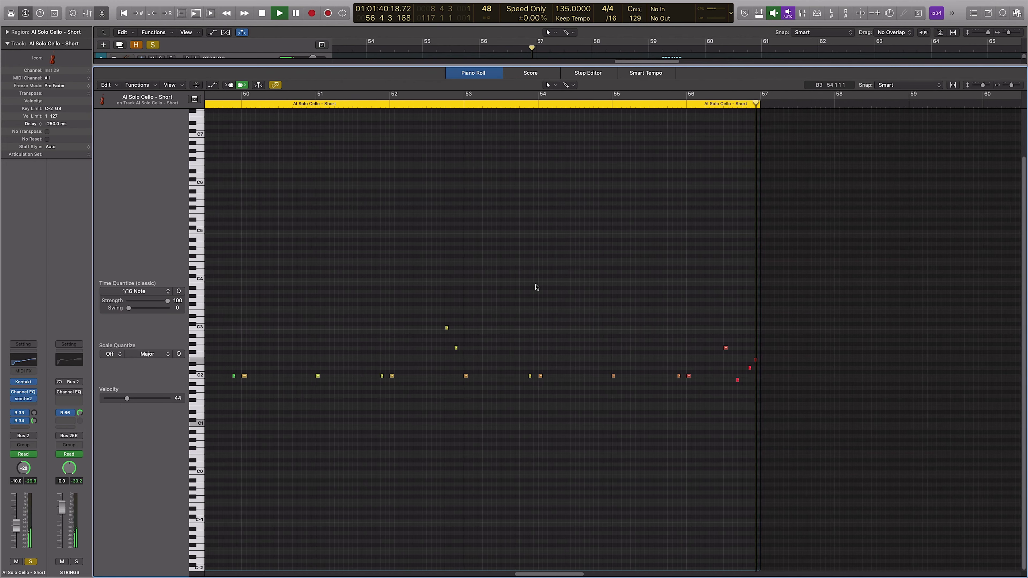
{"action": "key", "text": "p"}
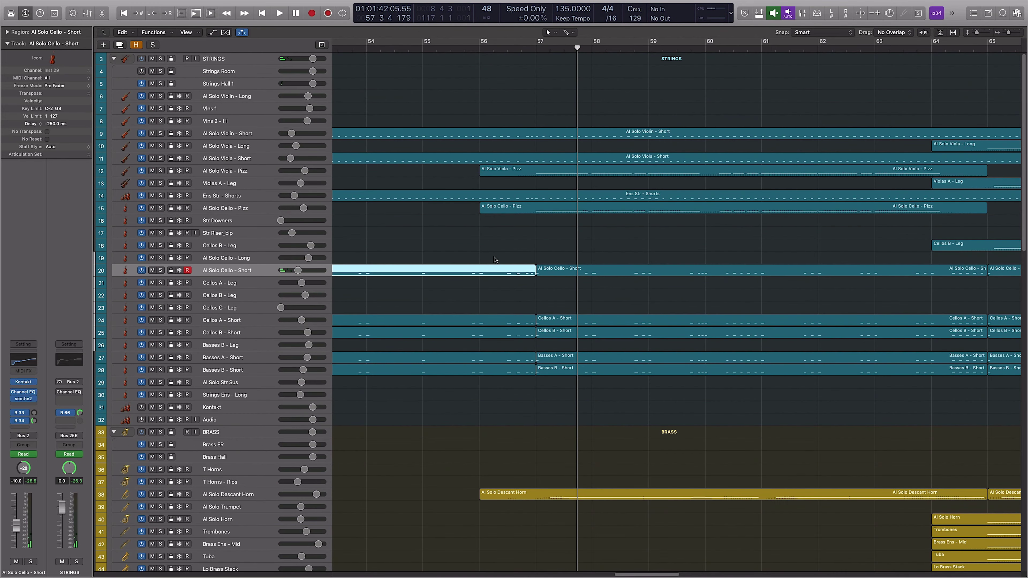
Solo the Al Solo Cello, Cellos A and Cellos B short regions around bar 57, play their notes in the Piano Roll, then clear the solos
{"action": "left_click_drag", "start_coordinate": [490, 240], "coordinate": [612, 349]}
{"action": "key", "text": "p"}
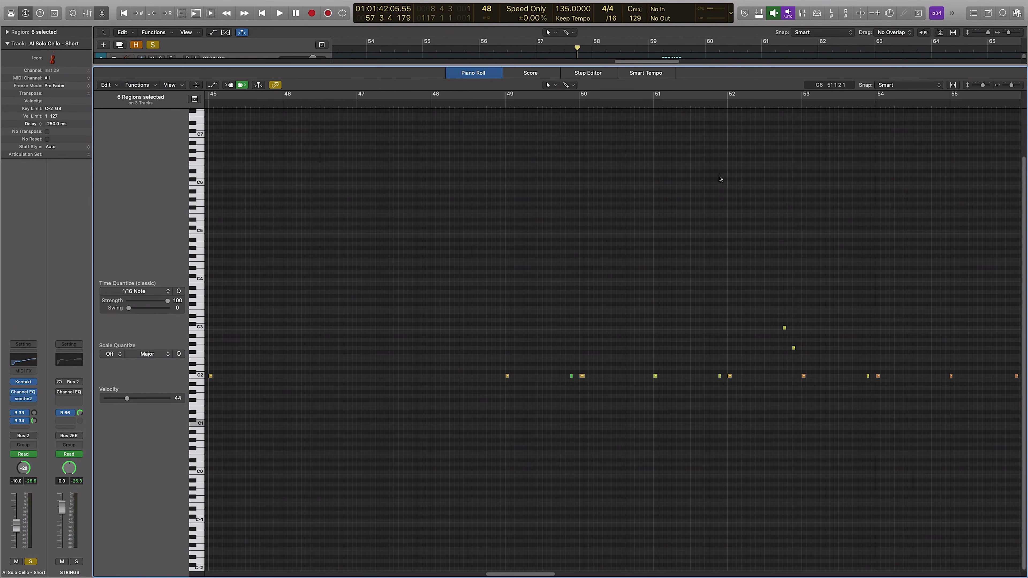
{"action": "scroll", "coordinate": [676, 162], "scroll_direction": "right", "scroll_amount": 5}
{"action": "key", "text": "space"}
{"action": "scroll", "coordinate": [725, 245], "scroll_direction": "right", "scroll_amount": 4}
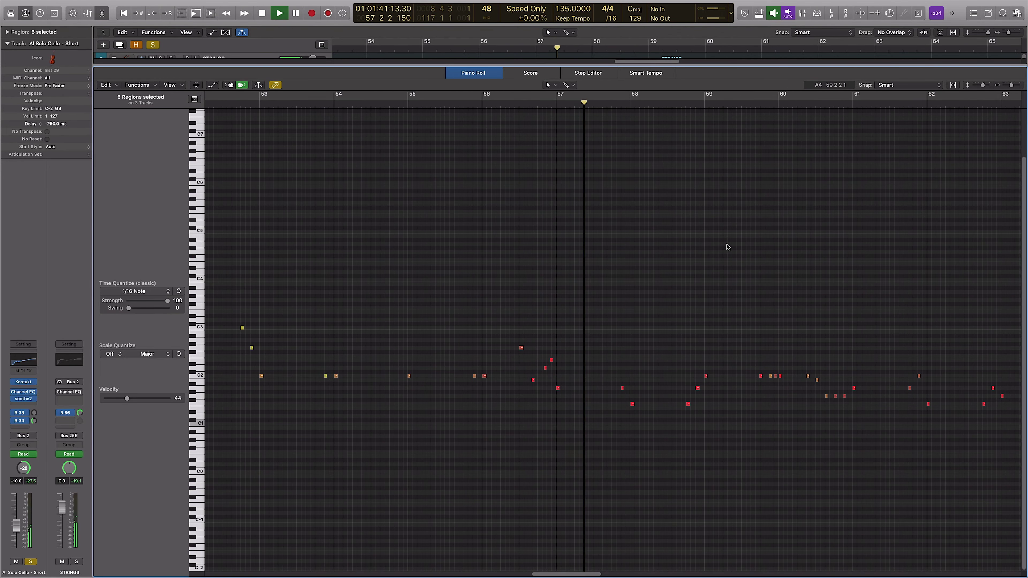
{"action": "key", "text": "space"}
{"action": "key", "text": "p"}
{"action": "key", "text": "space"}
{"action": "key", "text": "ctrl+alt+super+s"}
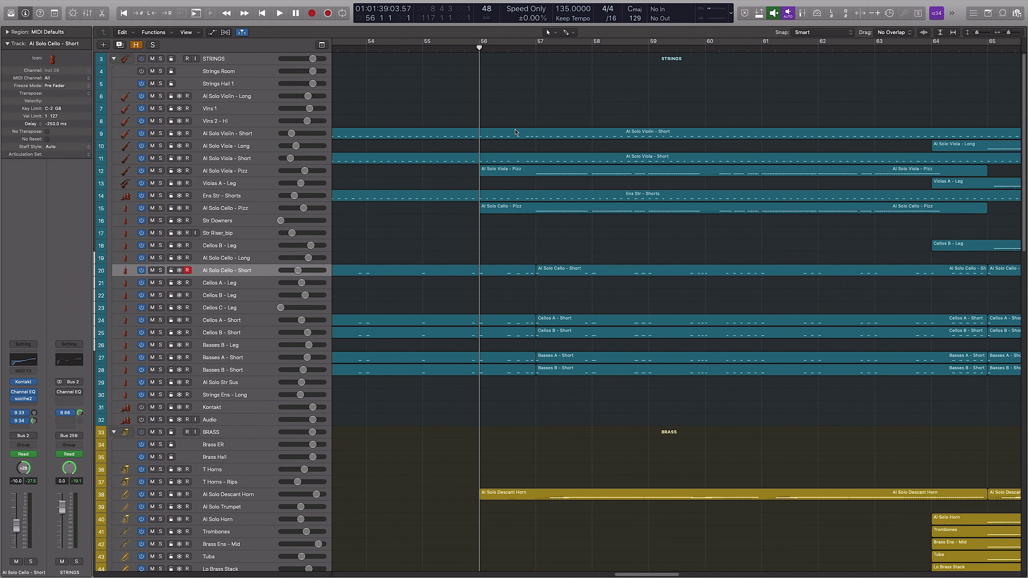
Open the Cinematic Piano region in the Piano Roll, solo it and play its notes from bar 56
{"action": "scroll", "coordinate": [515, 132], "scroll_direction": "down", "scroll_amount": 20}
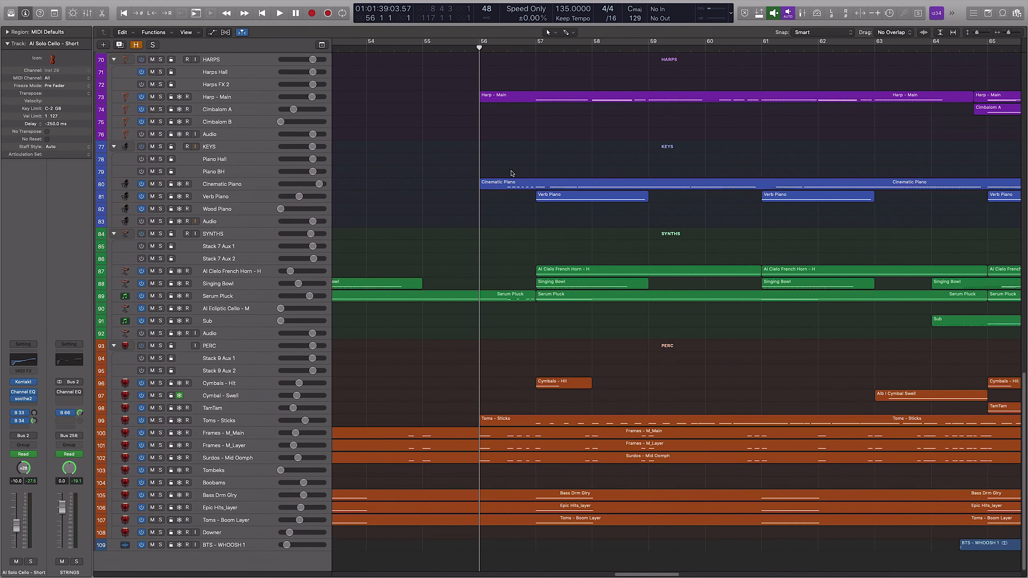
{"action": "left_click", "coordinate": [522, 186]}
{"action": "double_click", "coordinate": [523, 187]}
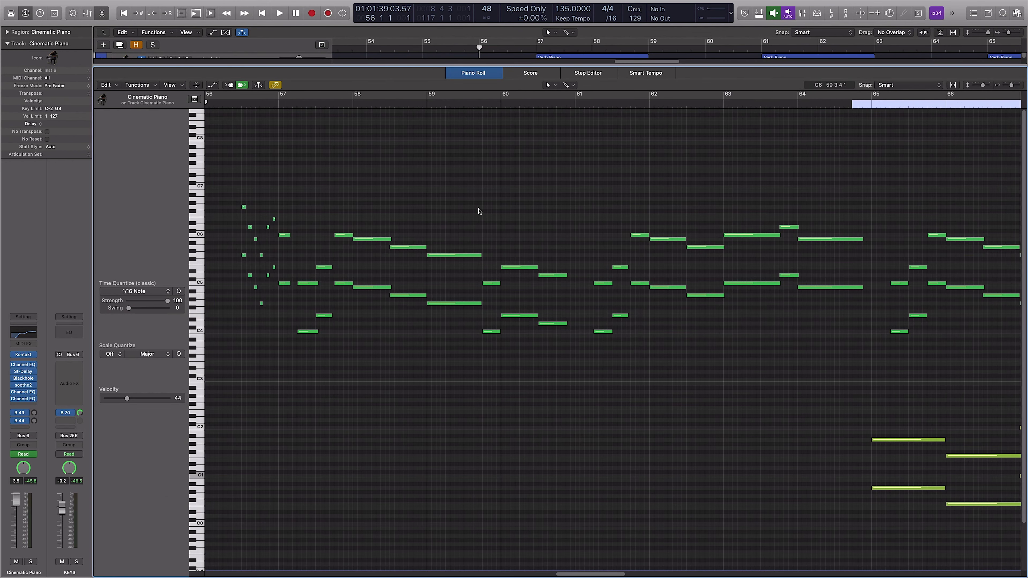
{"action": "key", "text": "super+Right"}
{"action": "key", "text": "super+Right"}
{"action": "key", "text": "space"}
{"action": "key", "text": "s"}
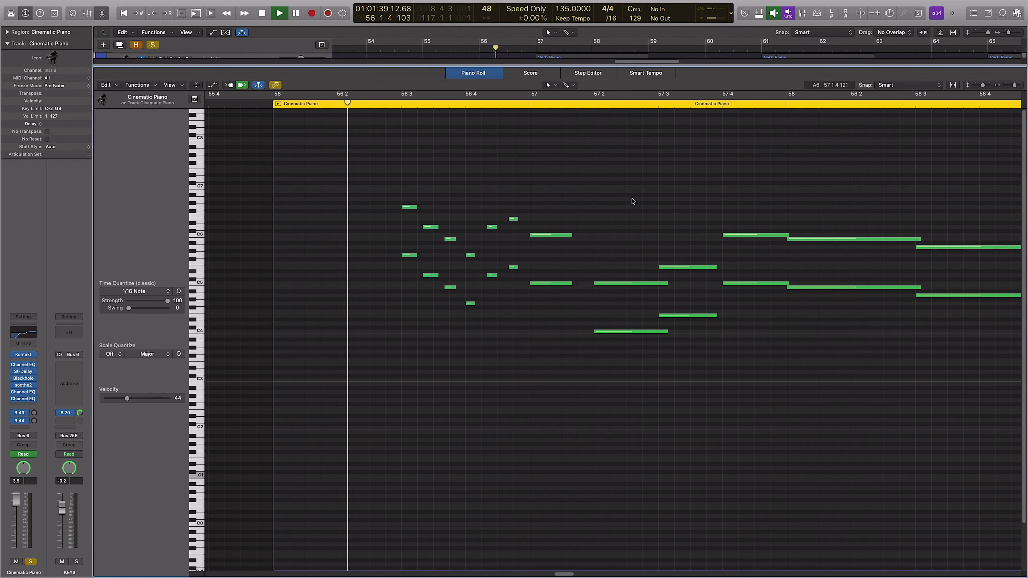
Solo the five short cello and bass regions ending at bar 57 together with the Cinematic Piano region
{"action": "key", "text": "s"}
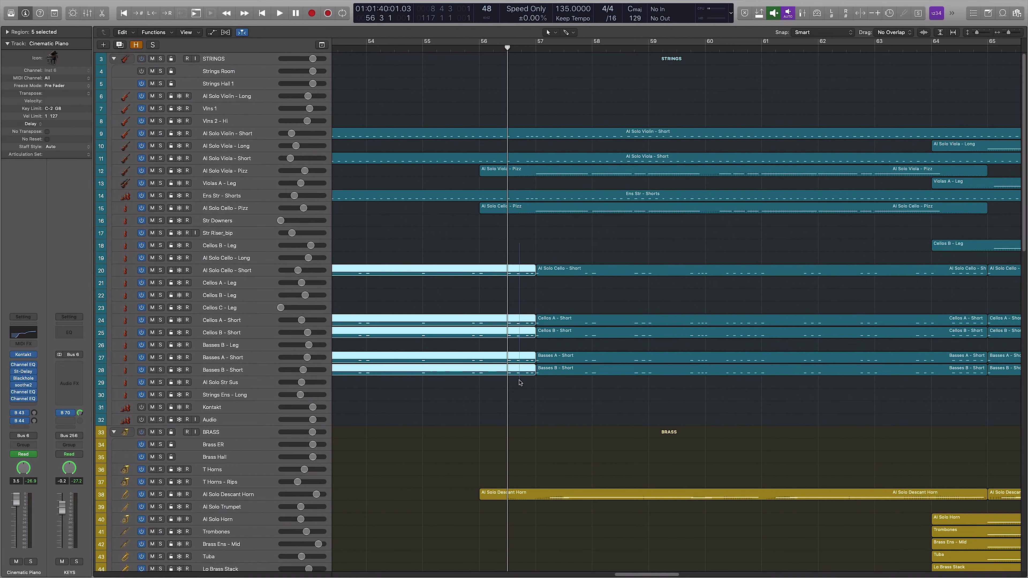
{"action": "scroll", "coordinate": [531, 394], "scroll_direction": "down", "scroll_amount": 15}
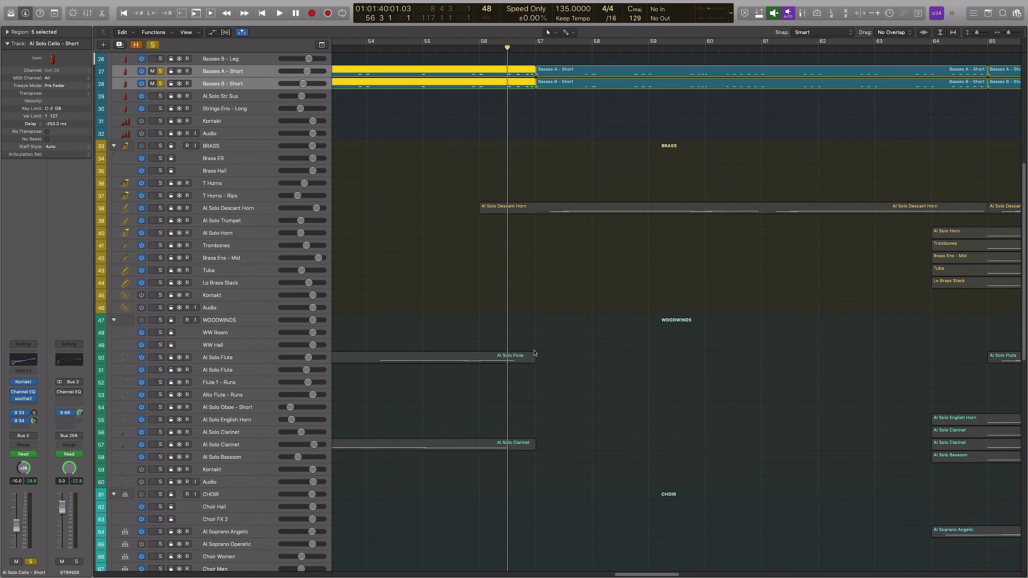
{"action": "scroll", "coordinate": [529, 406], "scroll_direction": "down", "scroll_amount": 5}
{"action": "left_click", "coordinate": [522, 536]}
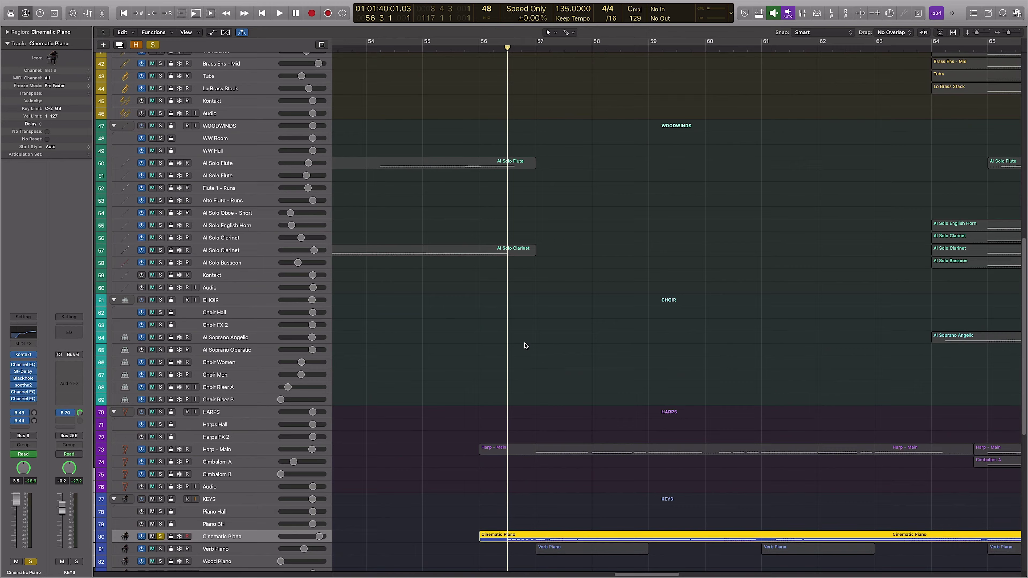
{"action": "key", "text": "super+Up"}
{"action": "scroll", "coordinate": [514, 235], "scroll_direction": "up", "scroll_amount": 2}
{"action": "left_click_drag", "start_coordinate": [484, 248], "coordinate": [502, 161]}
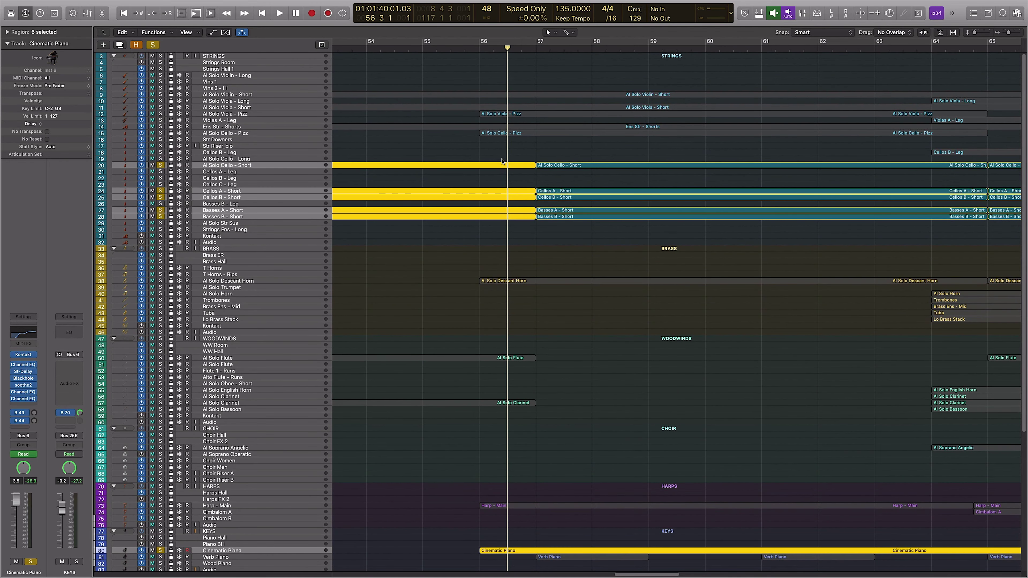
Compare and play the soloed short string and Cinematic Piano notes around bars 56 to 58 in the Piano Roll, then clear the solos
{"action": "key", "text": "p"}
{"action": "scroll", "coordinate": [612, 253], "scroll_direction": "right", "scroll_amount": 5}
{"action": "scroll", "coordinate": [605, 227], "scroll_direction": "down", "scroll_amount": 5}
{"action": "scroll", "coordinate": [703, 233], "scroll_direction": "up", "scroll_amount": 3}
{"action": "scroll", "coordinate": [601, 356], "scroll_direction": "right", "scroll_amount": 2}
{"action": "scroll", "coordinate": [482, 325], "scroll_direction": "left", "scroll_amount": 1}
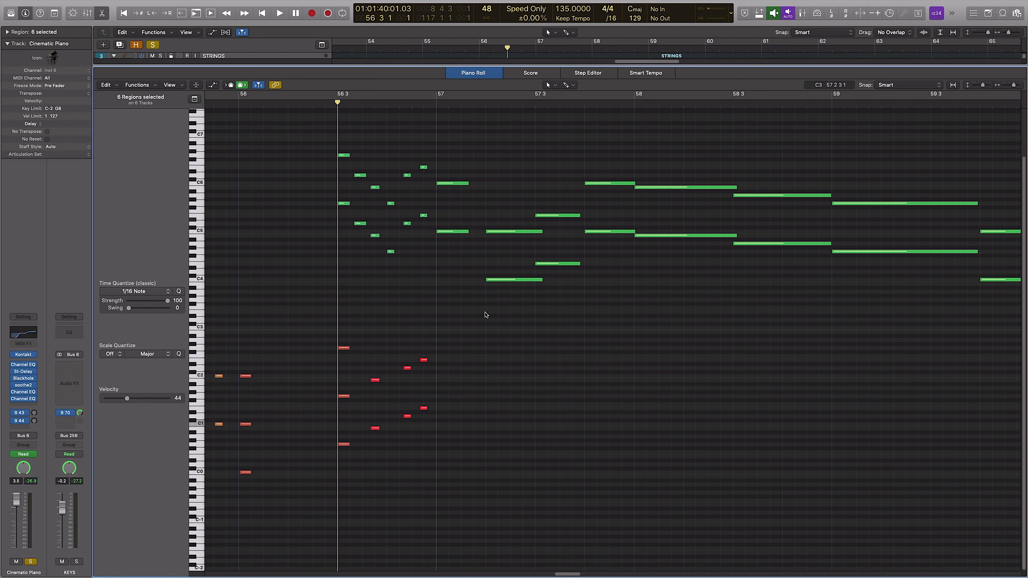
{"action": "key", "text": "space"}
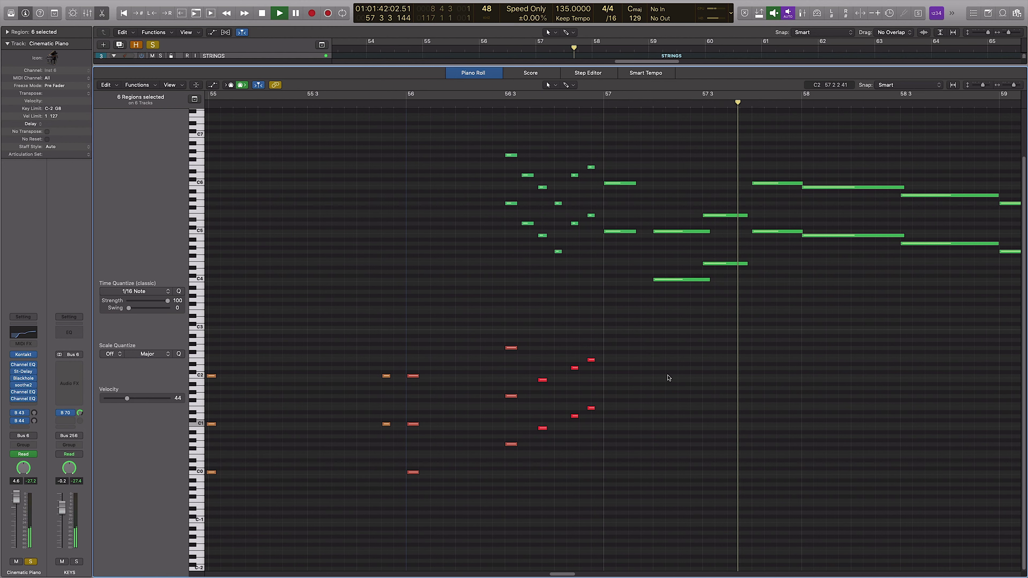
{"action": "key", "text": "e"}
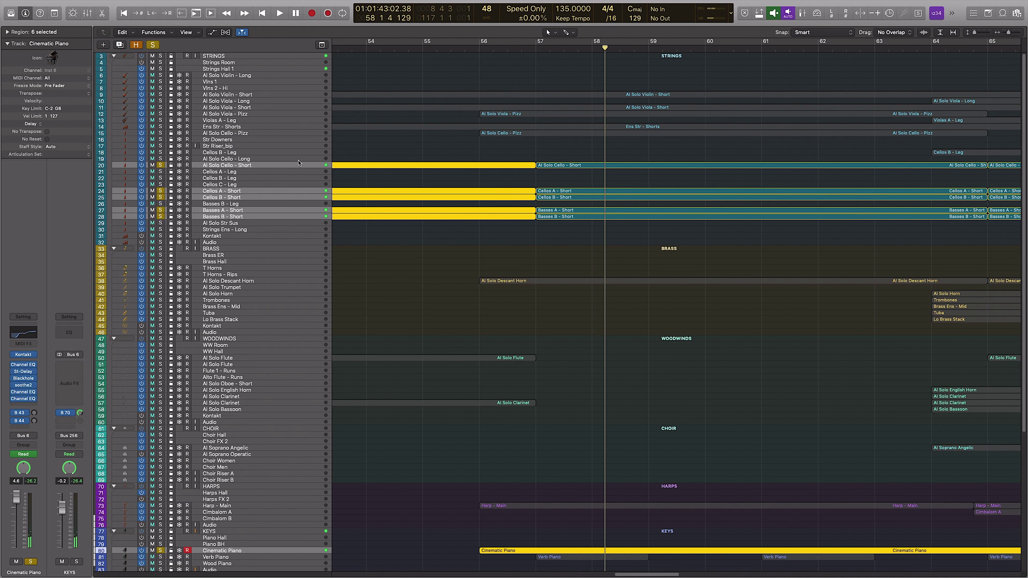
{"action": "left_click", "coordinate": [160, 165], "text": "alt"}
Solo the five short cello and bass regions spanning bars 57 to 65 and play them up to bar 61
{"action": "scroll", "coordinate": [535, 241], "scroll_direction": "right", "scroll_amount": 3}
{"action": "left_click", "coordinate": [493, 240]}
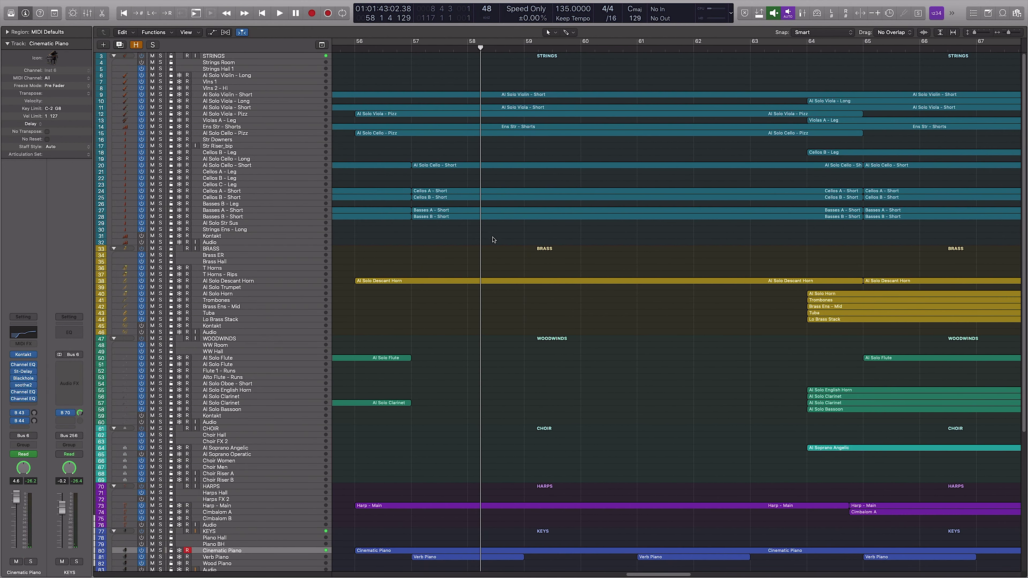
{"action": "left_click", "coordinate": [444, 167]}
{"action": "left_click_drag", "start_coordinate": [463, 223], "coordinate": [466, 188]}
{"action": "key", "text": "ctrl+s"}
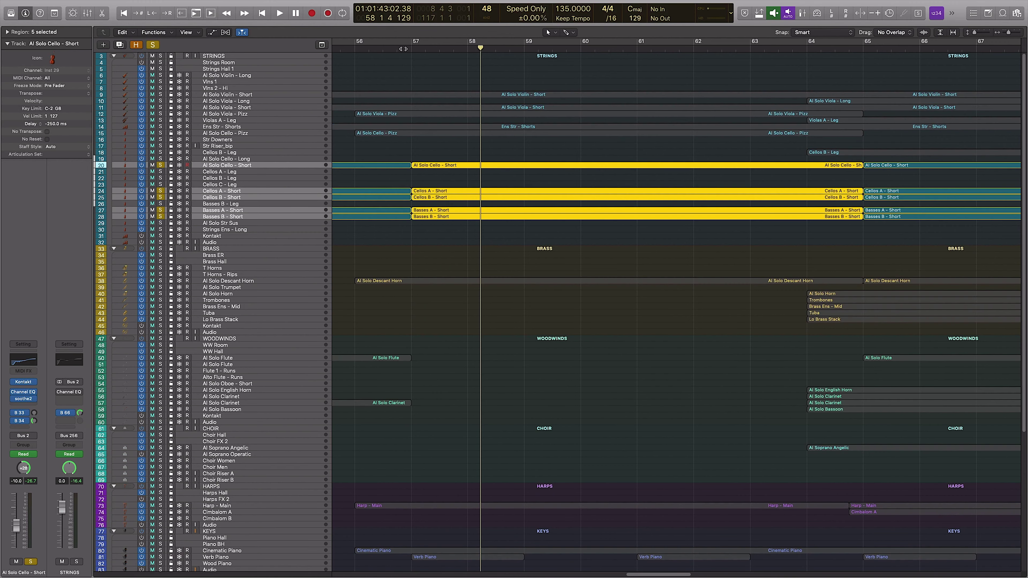
{"action": "scroll", "coordinate": [572, 264], "scroll_direction": "up", "scroll_amount": 3}
{"action": "key", "text": "space"}
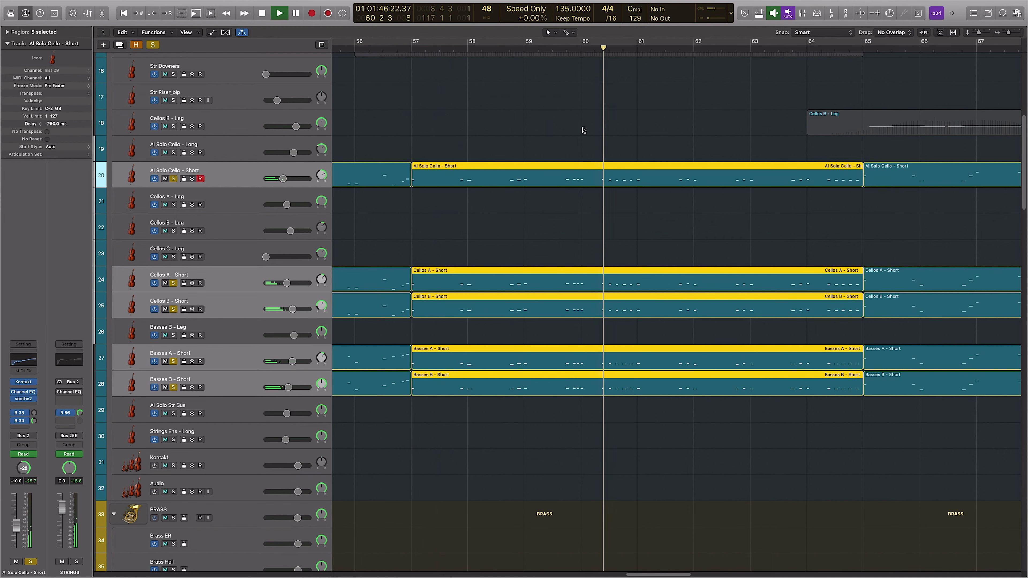
{"action": "key", "text": "space"}
Examine the combined notes of the five short cello and bass regions from bar 57 in the Piano Roll
{"action": "key", "text": "p"}
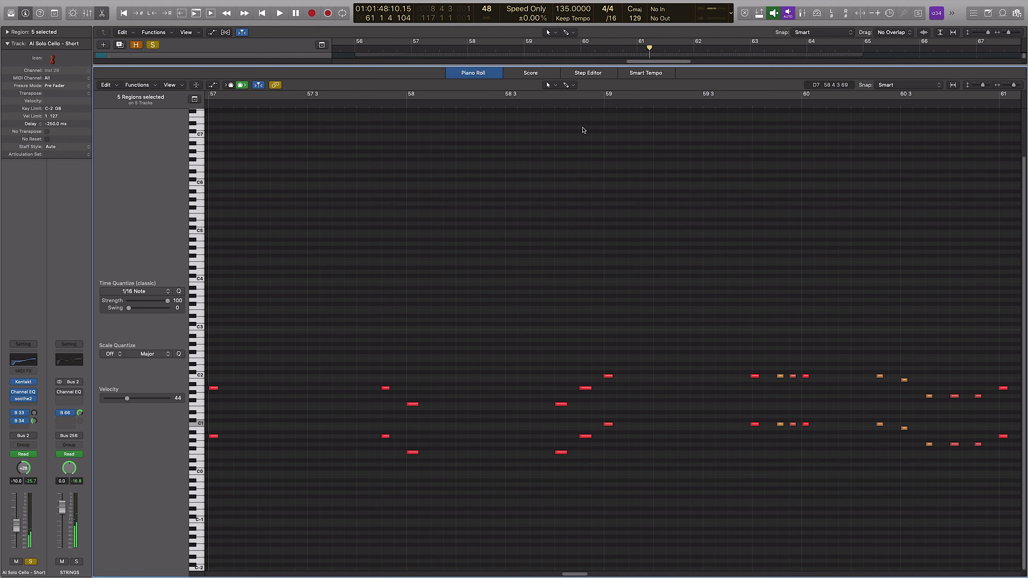
{"action": "scroll", "coordinate": [542, 243], "scroll_direction": "down", "scroll_amount": 6}
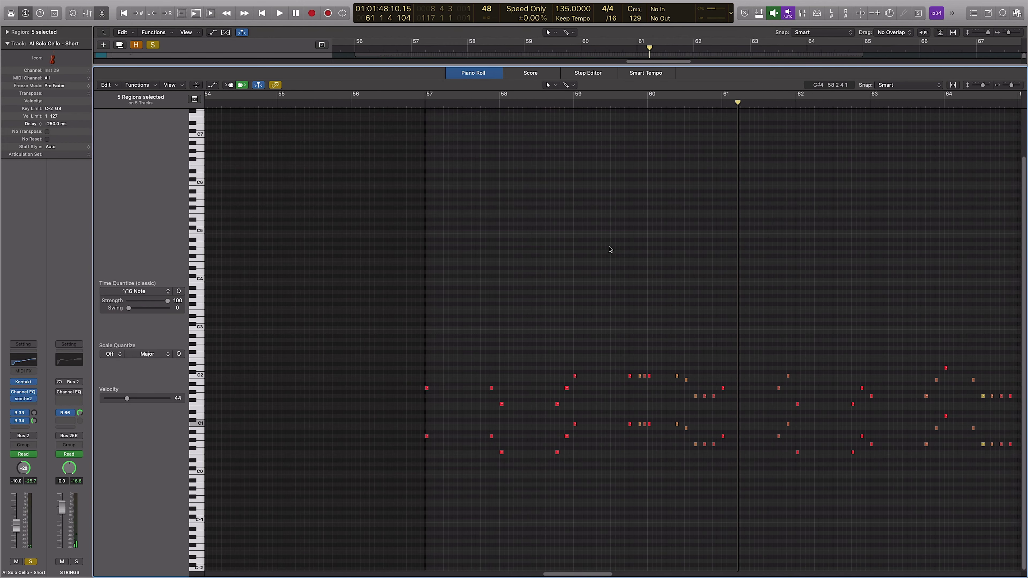
{"action": "scroll", "coordinate": [542, 243], "scroll_direction": "up", "scroll_amount": 4}
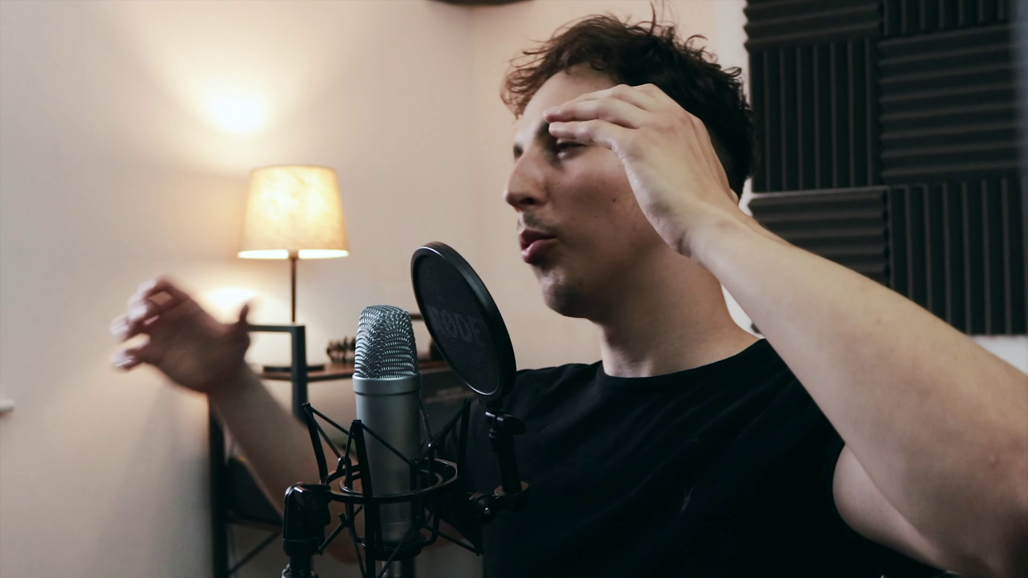
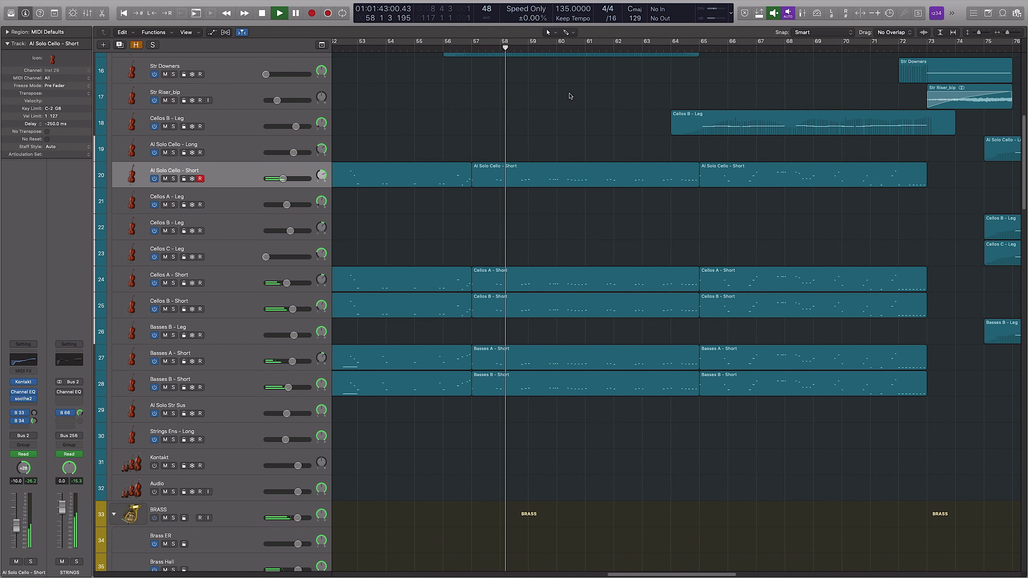
Solo the Al Solo Descant Horn region spanning bars 56 to 65 and play it
{"action": "scroll", "coordinate": [570, 96], "scroll_direction": "down", "scroll_amount": 10}
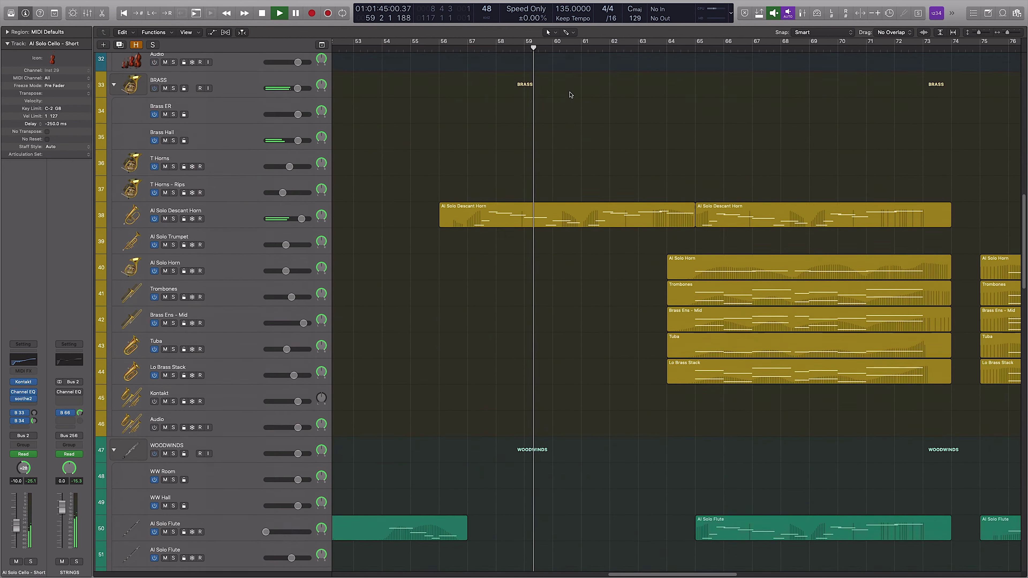
{"action": "scroll", "coordinate": [570, 95], "scroll_direction": "down", "scroll_amount": 1}
{"action": "key", "text": "space"}
{"action": "left_click", "coordinate": [519, 195]}
{"action": "key", "text": "s"}
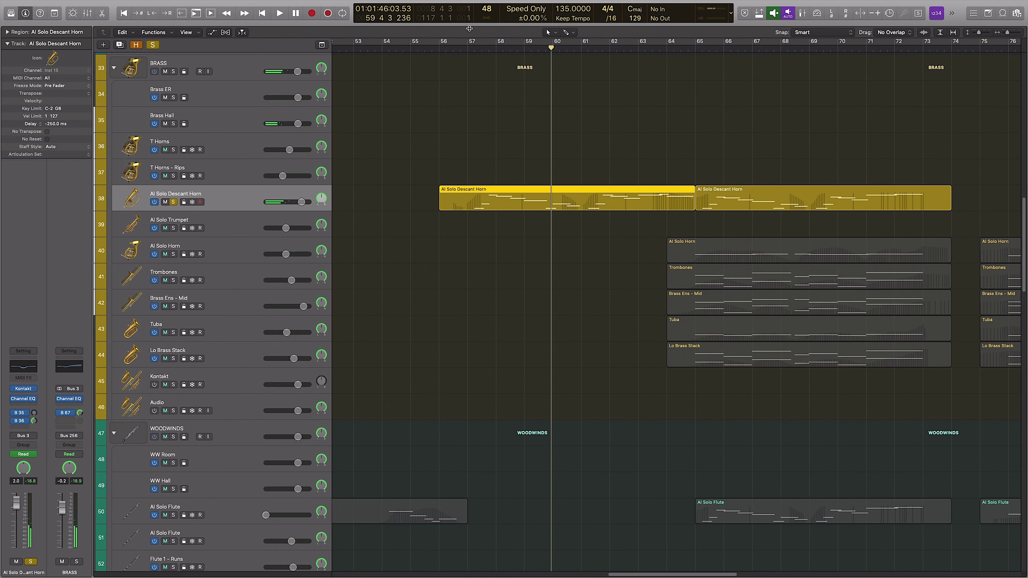
{"action": "key", "text": "space"}
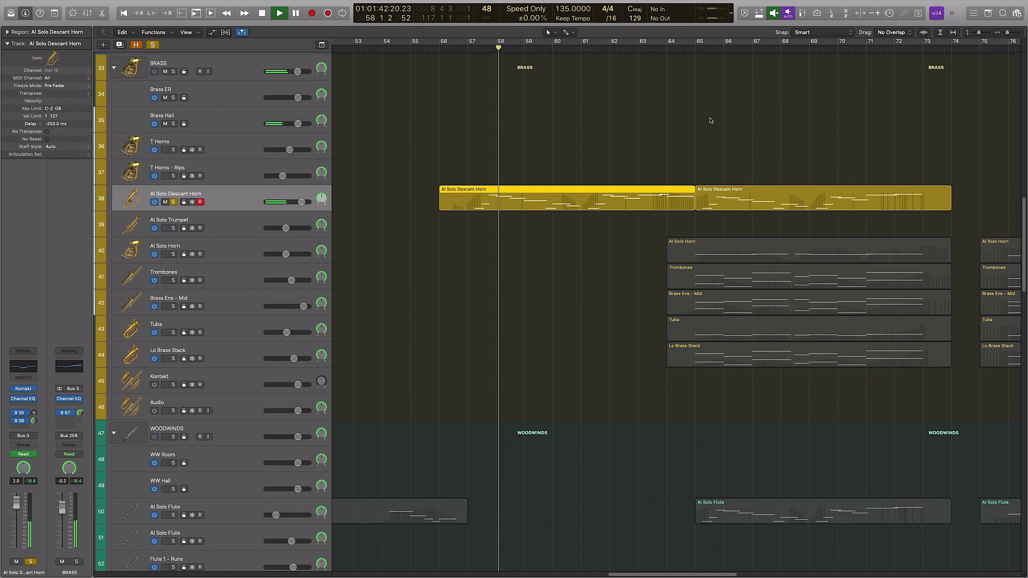
Review the descant horn's notes and Modulation curve in the Piano Roll during playback, then close its Kontakt instrument window
{"action": "key", "text": "p"}
{"action": "scroll", "coordinate": [634, 206], "scroll_direction": "down", "scroll_amount": 5}
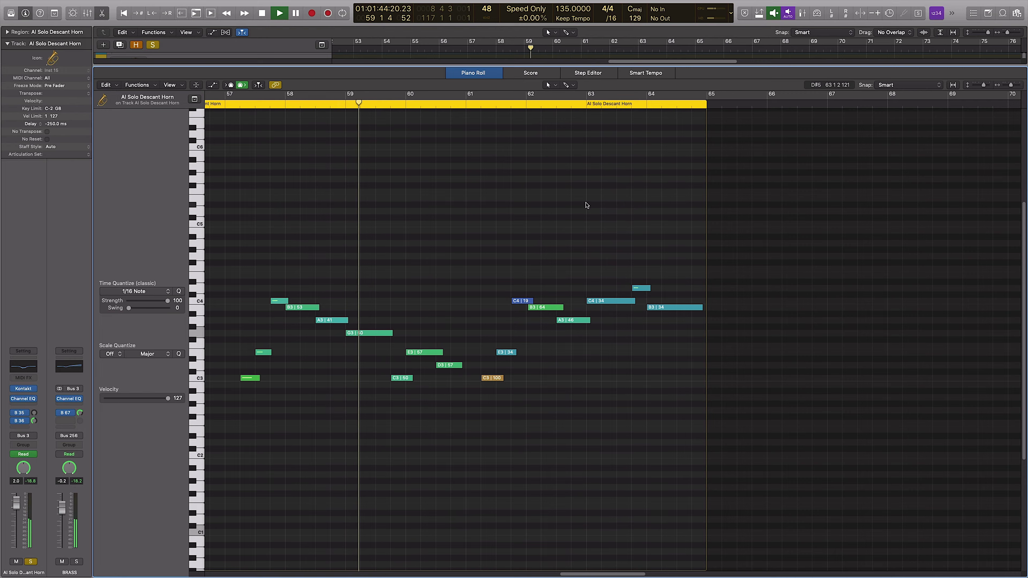
{"action": "key", "text": "a"}
{"action": "scroll", "coordinate": [514, 209], "scroll_direction": "up", "scroll_amount": 3}
{"action": "scroll", "coordinate": [648, 206], "scroll_direction": "down", "scroll_amount": 3}
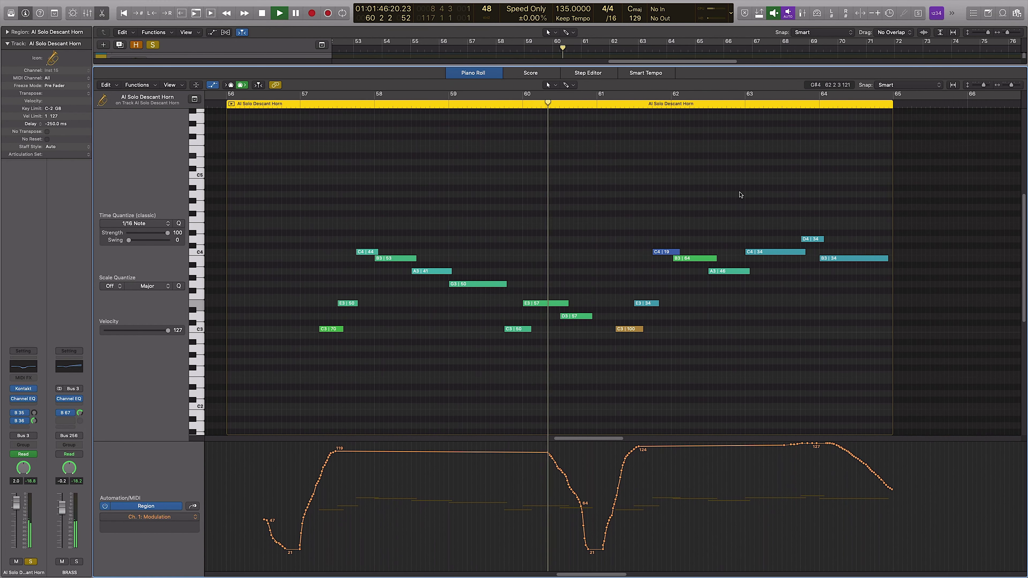
{"action": "scroll", "coordinate": [834, 194], "scroll_direction": "right", "scroll_amount": 3}
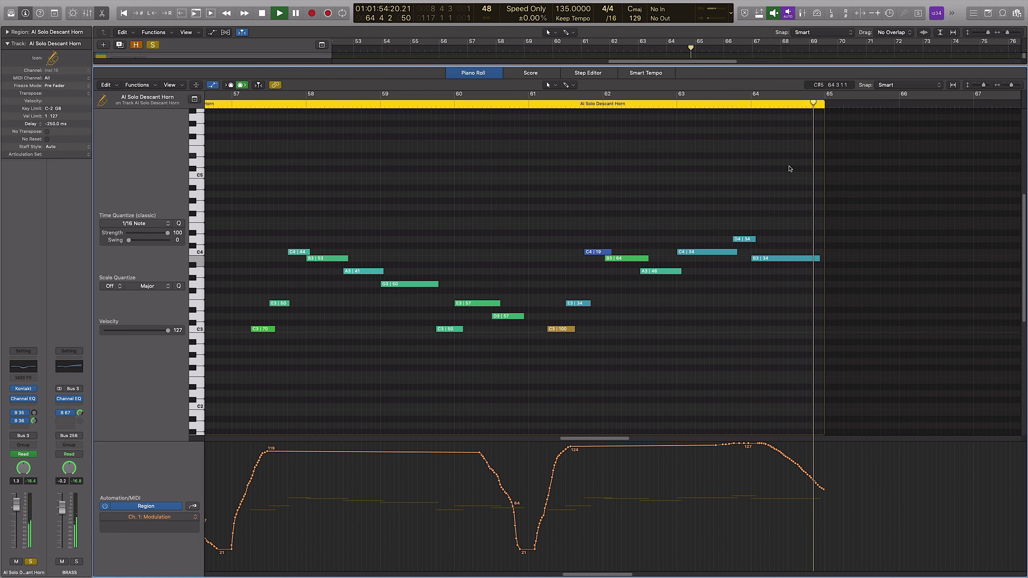
{"action": "scroll", "coordinate": [789, 168], "scroll_direction": "left", "scroll_amount": 2}
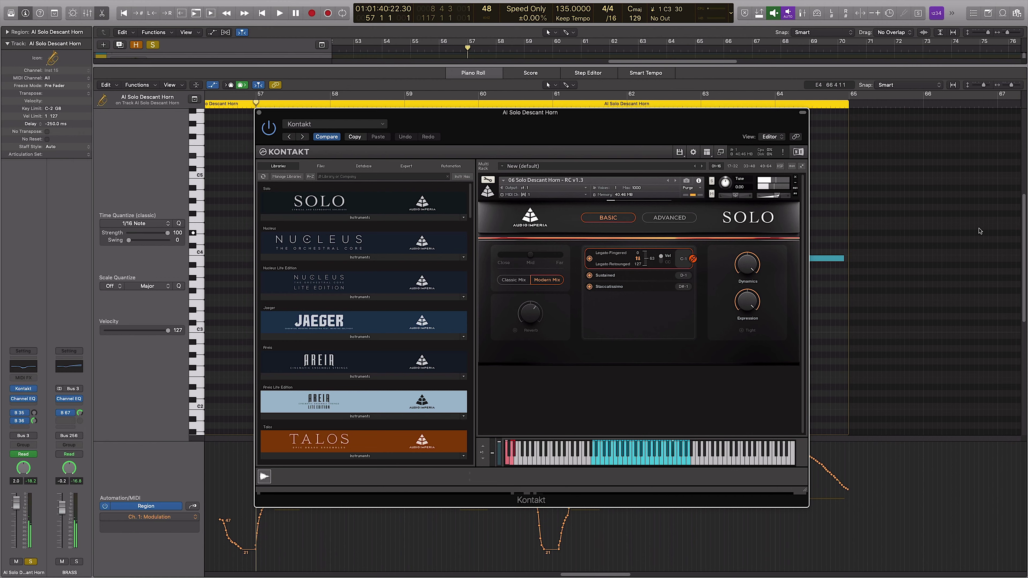
{"action": "left_click", "coordinate": [260, 112]}
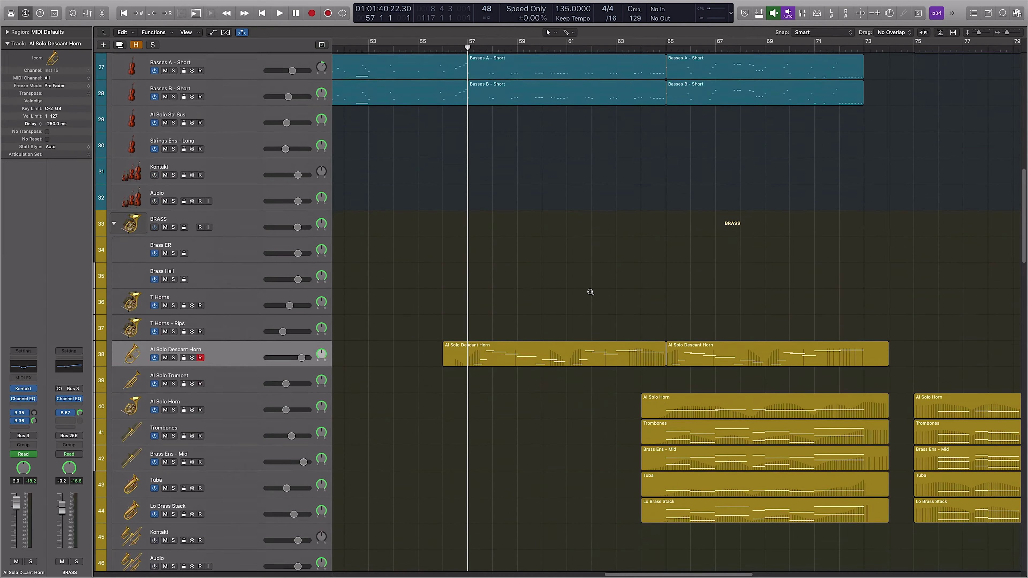
Play the full mix from bar 57 while reviewing the tracks down to the percussion, then solo the Serum Pluck region
{"action": "scroll", "coordinate": [590, 292], "scroll_direction": "down", "scroll_amount": 10}
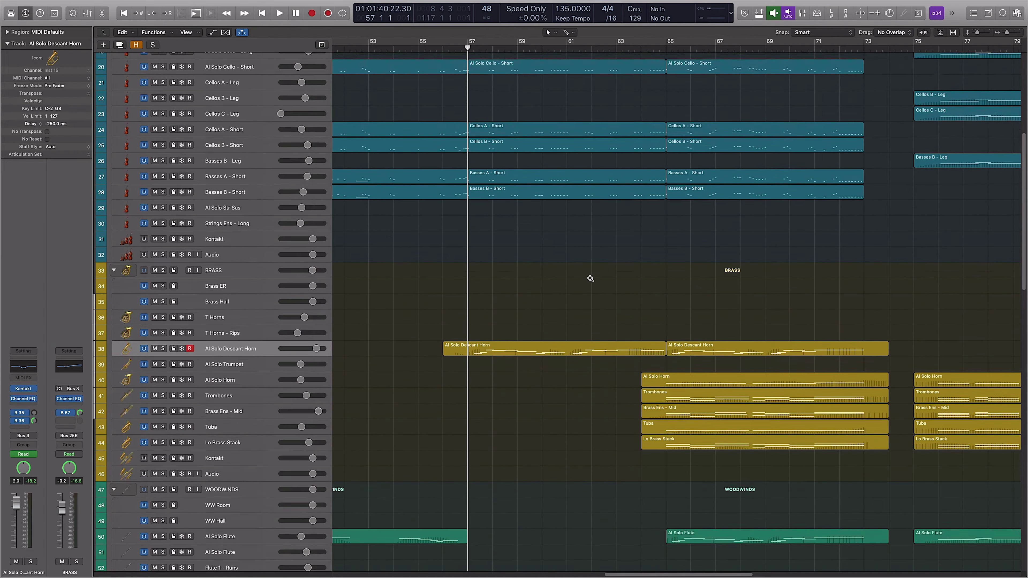
{"action": "scroll", "coordinate": [603, 225], "scroll_direction": "down", "scroll_amount": 10}
{"action": "scroll", "coordinate": [603, 226], "scroll_direction": "up", "scroll_amount": 10}
{"action": "scroll", "coordinate": [555, 352], "scroll_direction": "down", "scroll_amount": 15}
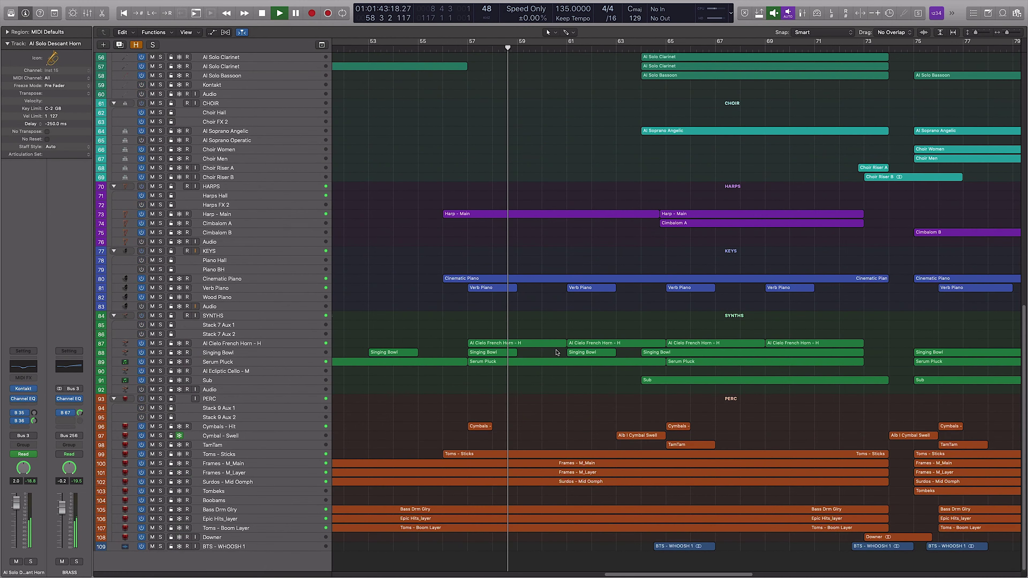
{"action": "left_click", "coordinate": [515, 367]}
{"action": "key", "text": "ctrl+s"}
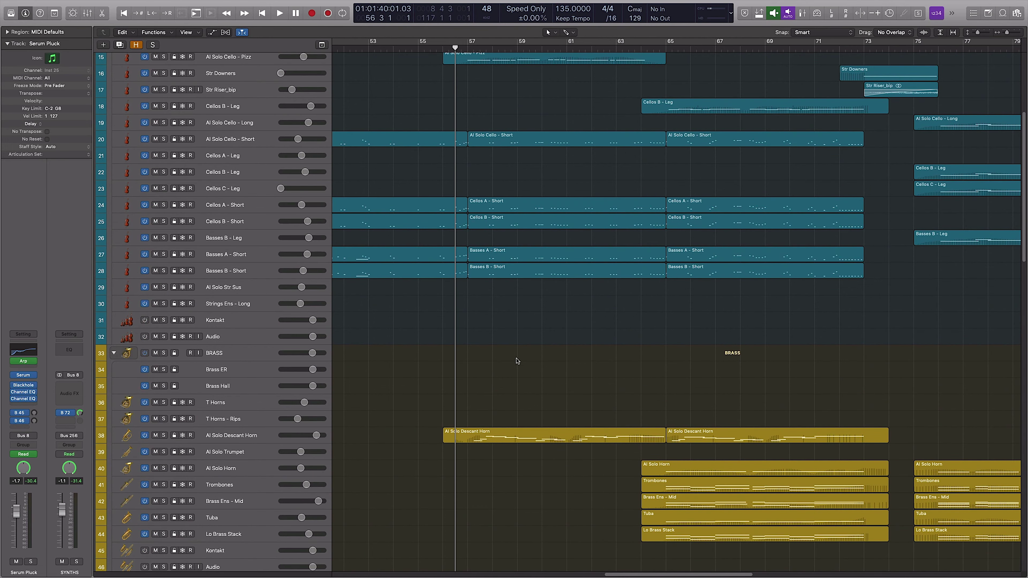
Select the bar 56 AI Solo Descant Horn, AI Solo Viola - Pizz, AI Solo Cello - Pizz and Harp - Main regions together
{"action": "left_click_drag", "start_coordinate": [517, 359], "coordinate": [556, 436]}
{"action": "scroll", "coordinate": [574, 379], "scroll_direction": "up", "scroll_amount": 10}
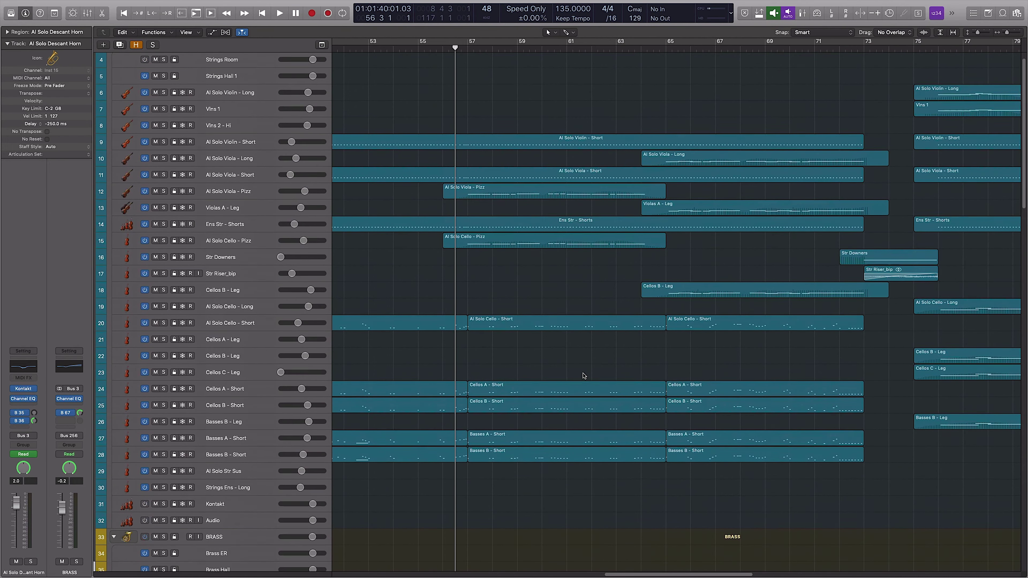
{"action": "left_click_drag", "start_coordinate": [471, 286], "coordinate": [491, 258]}
{"action": "left_click", "coordinate": [443, 213], "text": "shift"}
{"action": "scroll", "coordinate": [444, 213], "scroll_direction": "down", "scroll_amount": 5}
{"action": "scroll", "coordinate": [444, 213], "scroll_direction": "up", "scroll_amount": 5}
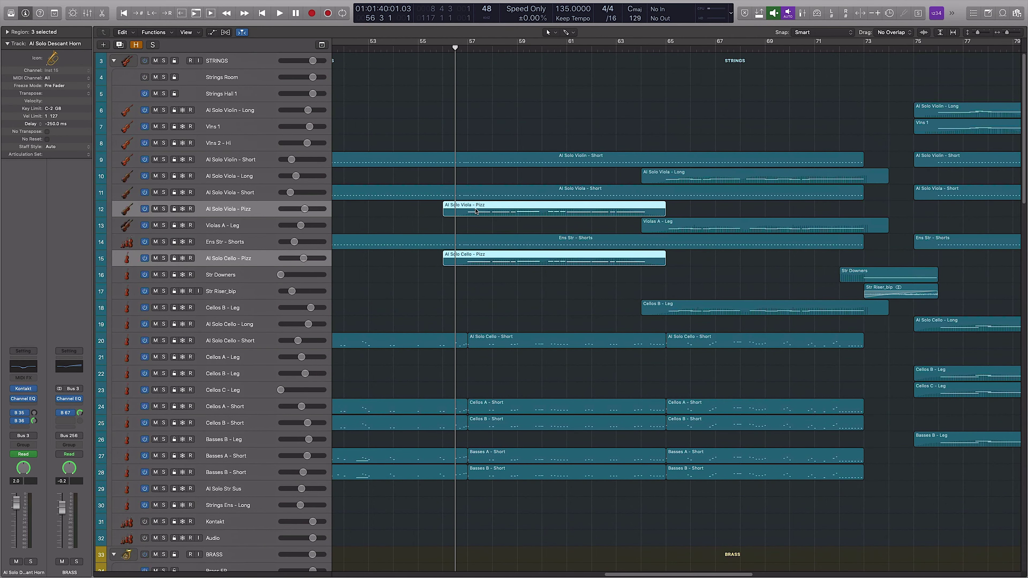
{"action": "scroll", "coordinate": [504, 287], "scroll_direction": "down", "scroll_amount": 15}
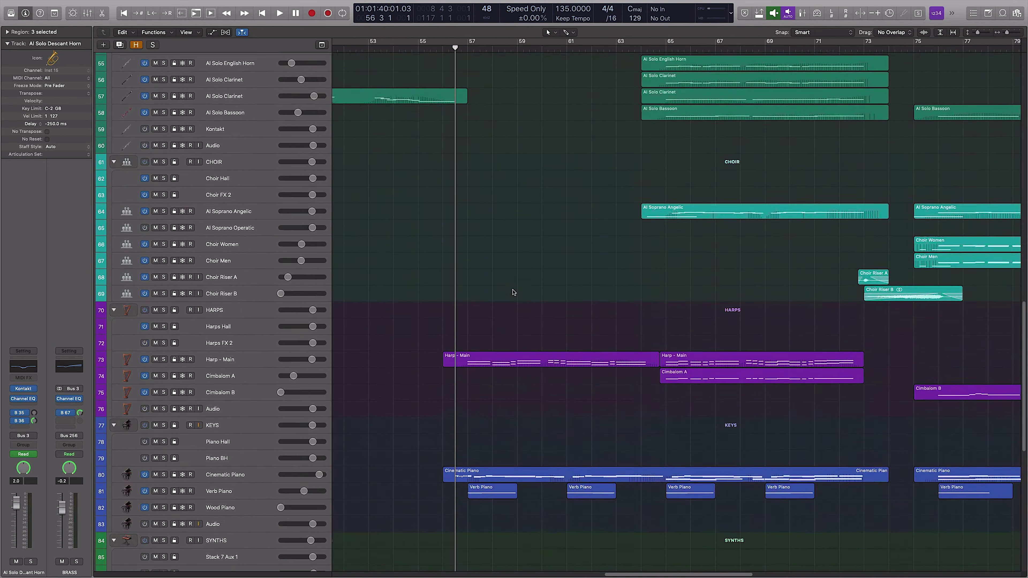
{"action": "left_click", "coordinate": [482, 137], "text": "shift"}
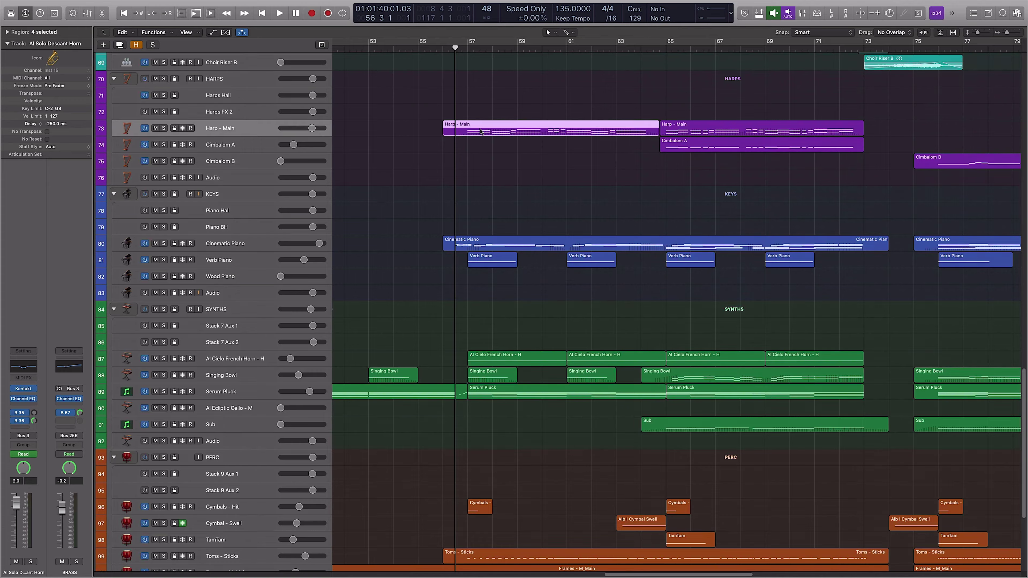
{"action": "scroll", "coordinate": [534, 174], "scroll_direction": "up", "scroll_amount": 15}
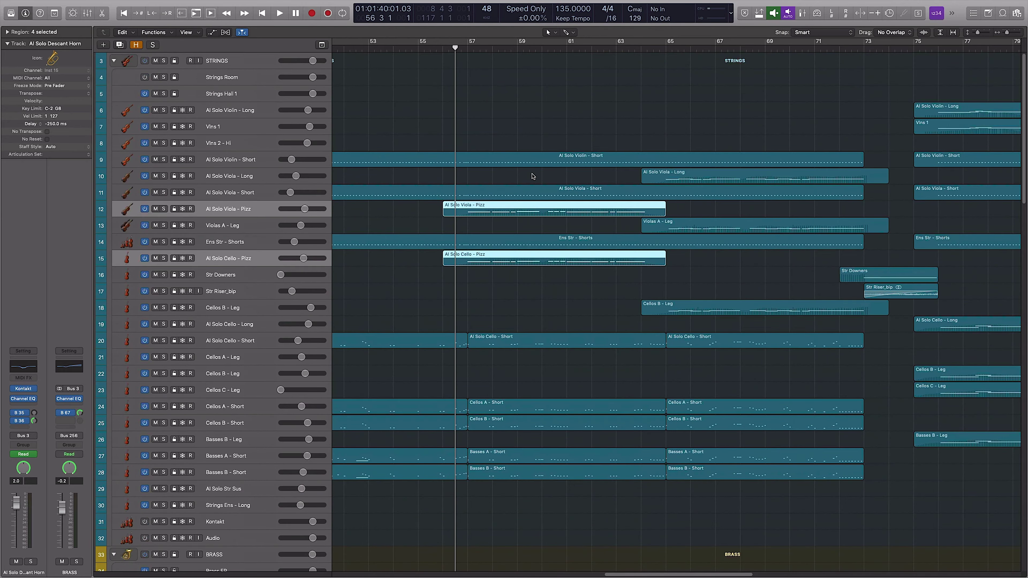
Solo the four selected regions and play them while examining their combined notes and Modulation curves in the Piano Roll, then close it
{"action": "key", "text": "p"}
{"action": "key", "text": "super+Right"}
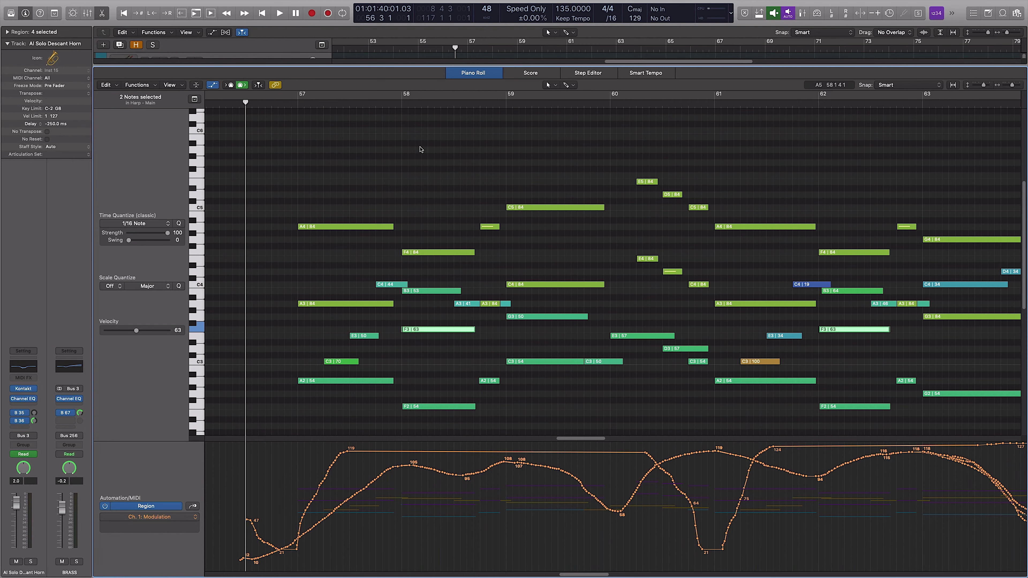
{"action": "key", "text": "space"}
{"action": "key", "text": "s"}
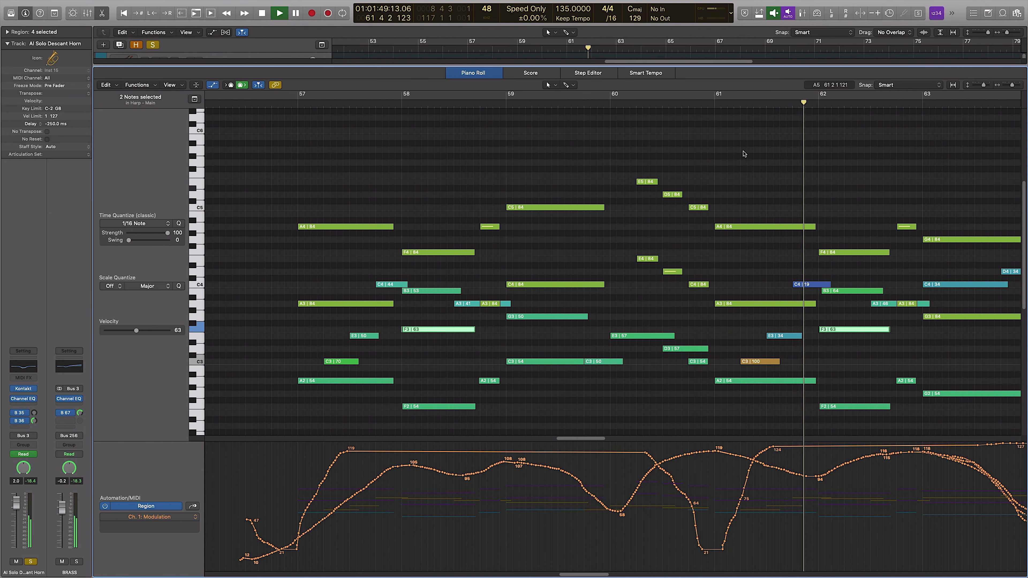
{"action": "left_click", "coordinate": [743, 154]}
{"action": "key", "text": "a"}
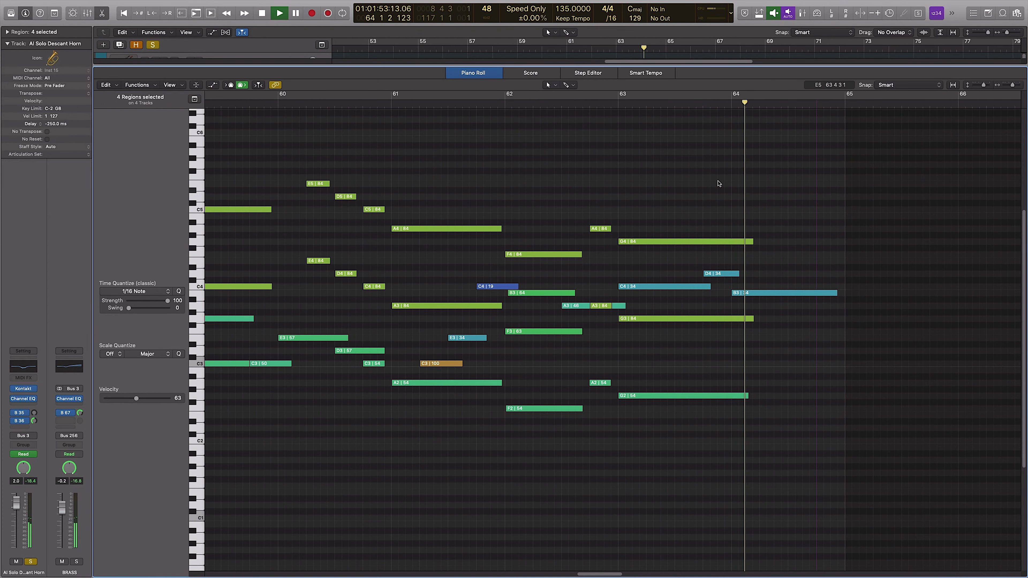
{"action": "key", "text": "e"}
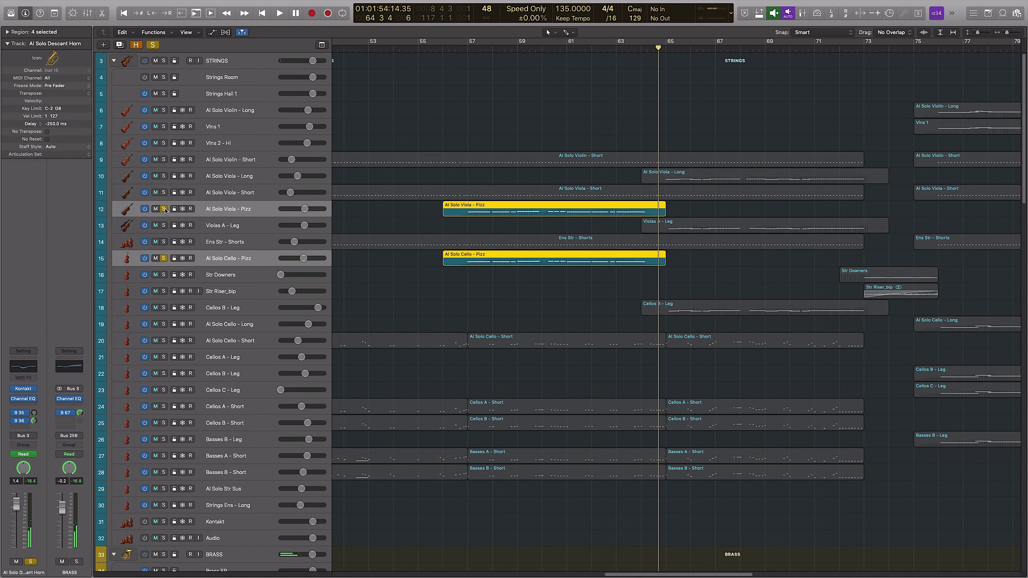
Solo the Violas A - Leg region, switch the solo to AI Solo Viola - Long with Cellos B - Leg, and play them
{"action": "left_click", "coordinate": [746, 273]}
{"action": "left_click", "coordinate": [707, 225]}
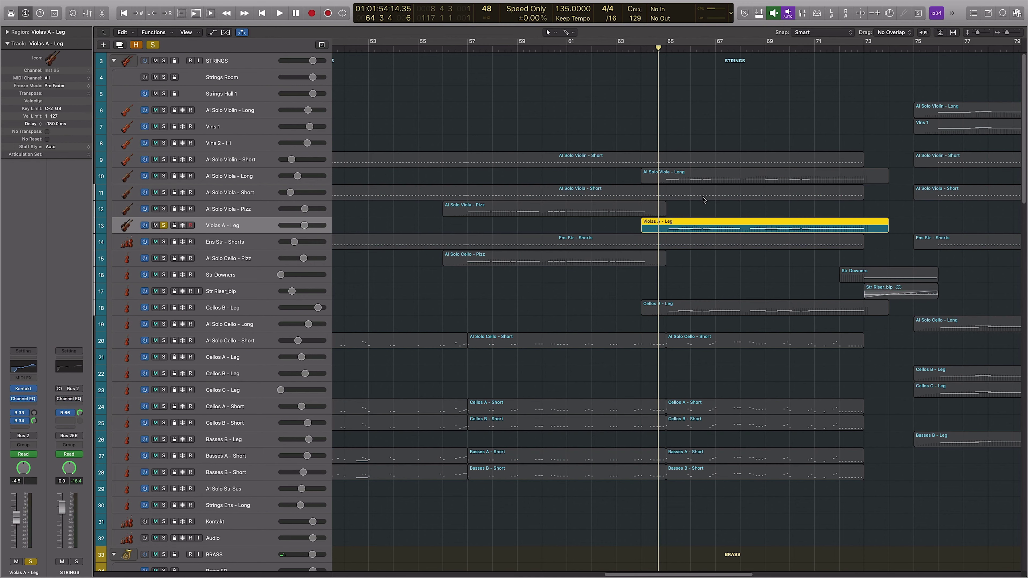
{"action": "left_click", "coordinate": [697, 178]}
{"action": "left_click", "coordinate": [680, 309]}
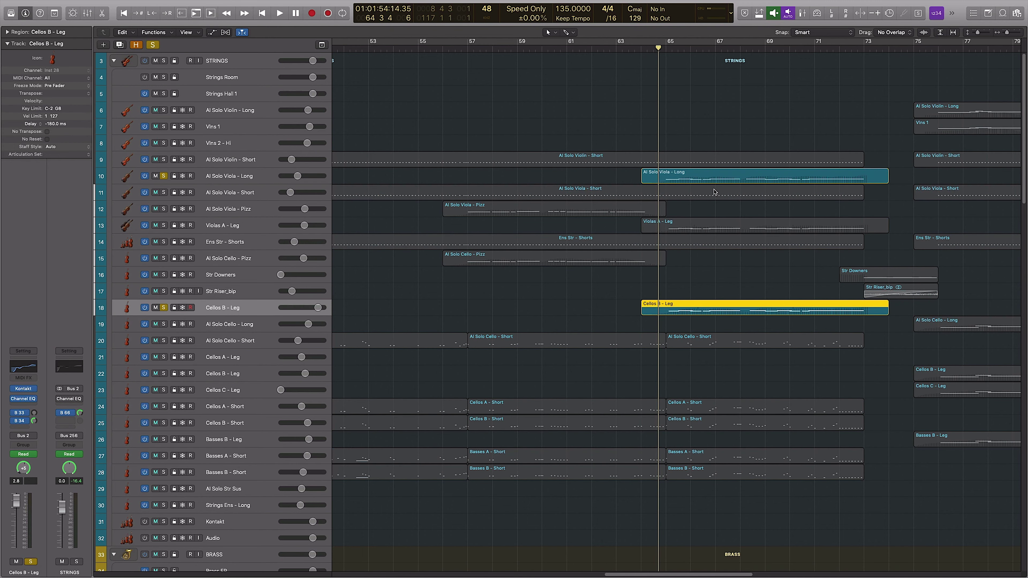
{"action": "key", "text": "space"}
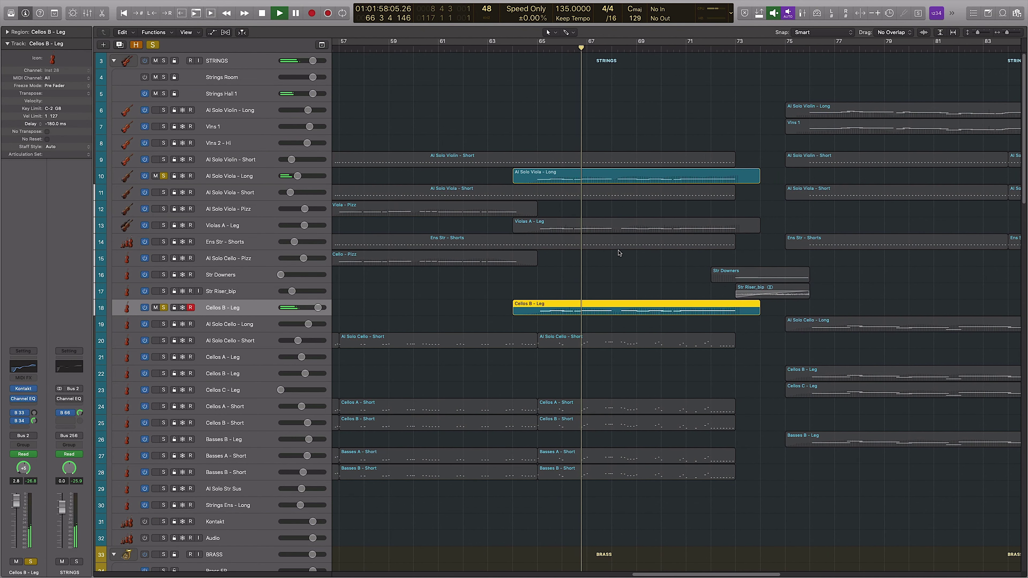
{"action": "key", "text": "space"}
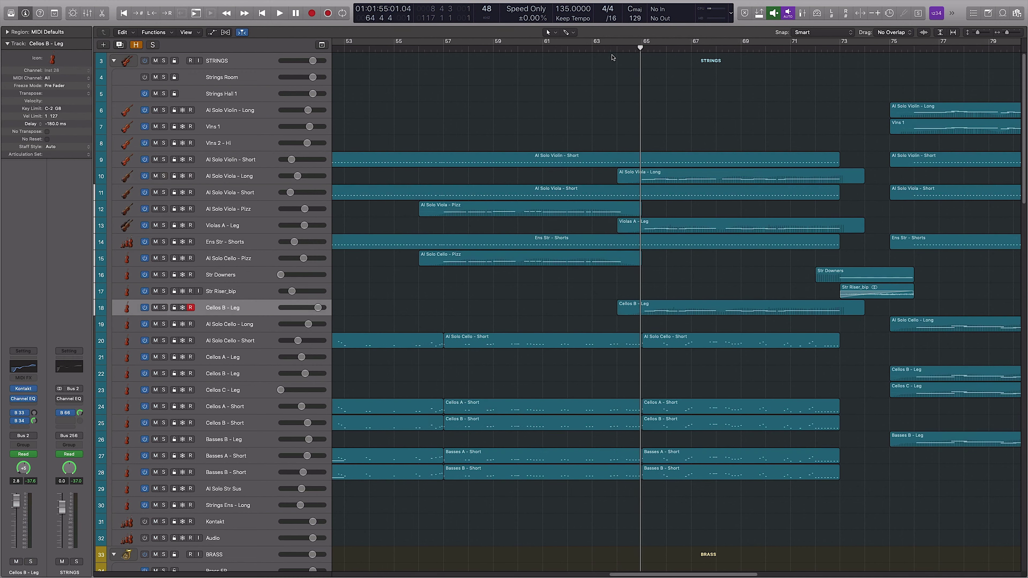
Place the playhead at bar 64 and solo only the AI Solo Viola - Long region
{"action": "left_click", "coordinate": [612, 56]}
{"action": "left_click", "coordinate": [647, 175]}
{"action": "scroll", "coordinate": [667, 177], "scroll_direction": "right", "scroll_amount": 3}
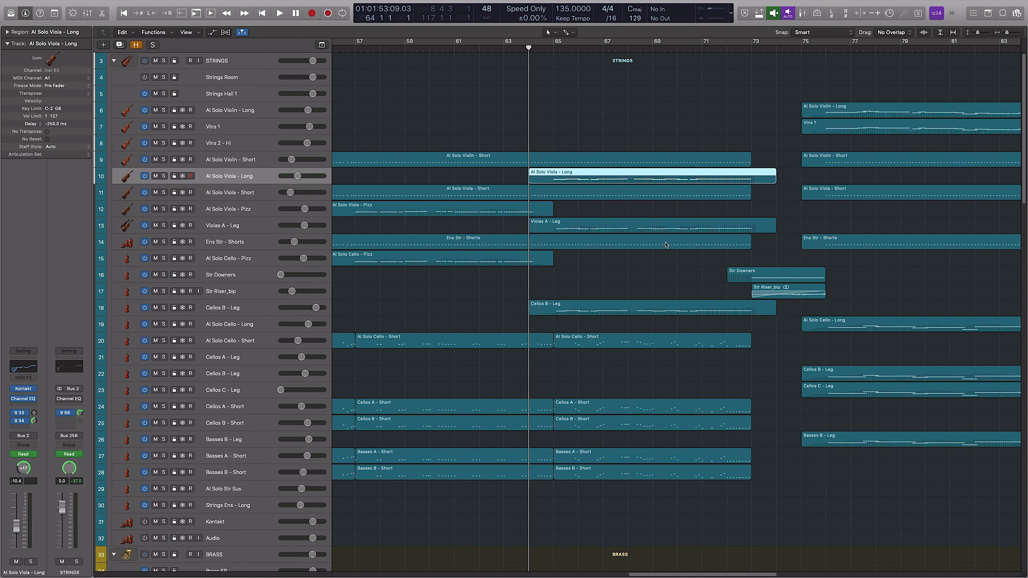
{"action": "key", "text": "s"}
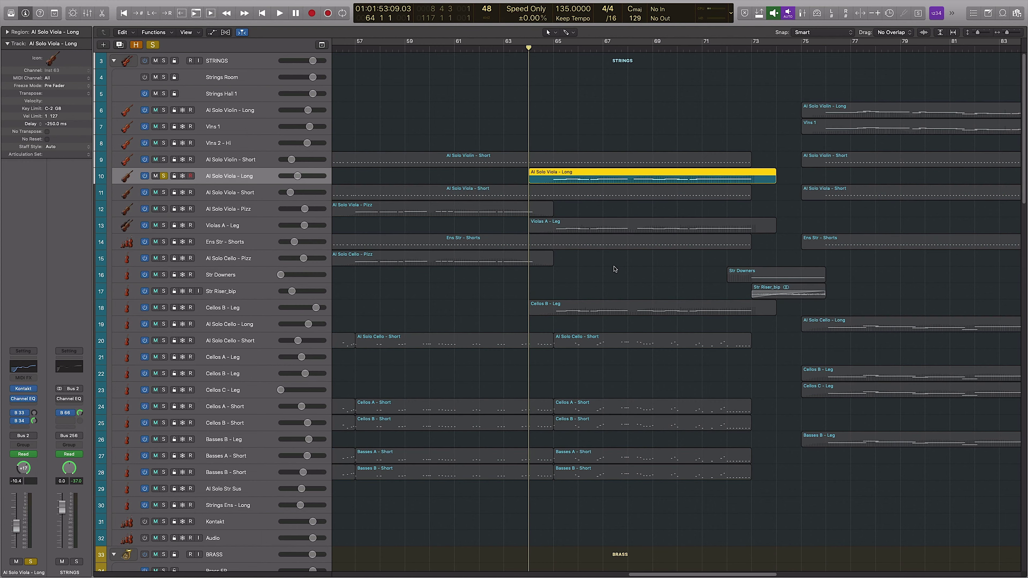
Play the soloed viola with its Kontakt instrument window open to review the legato patch and dynamics, then close the window
{"action": "key", "text": "v"}
{"action": "left_click_drag", "start_coordinate": [319, 31], "coordinate": [283, 98]}
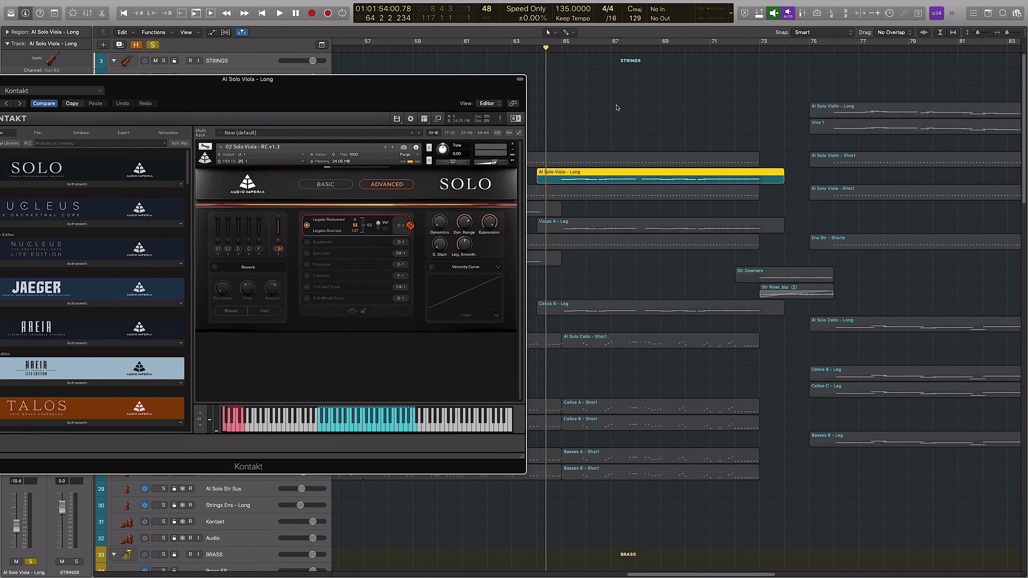
{"action": "key", "text": "space"}
{"action": "left_click_drag", "start_coordinate": [418, 95], "coordinate": [457, 83]}
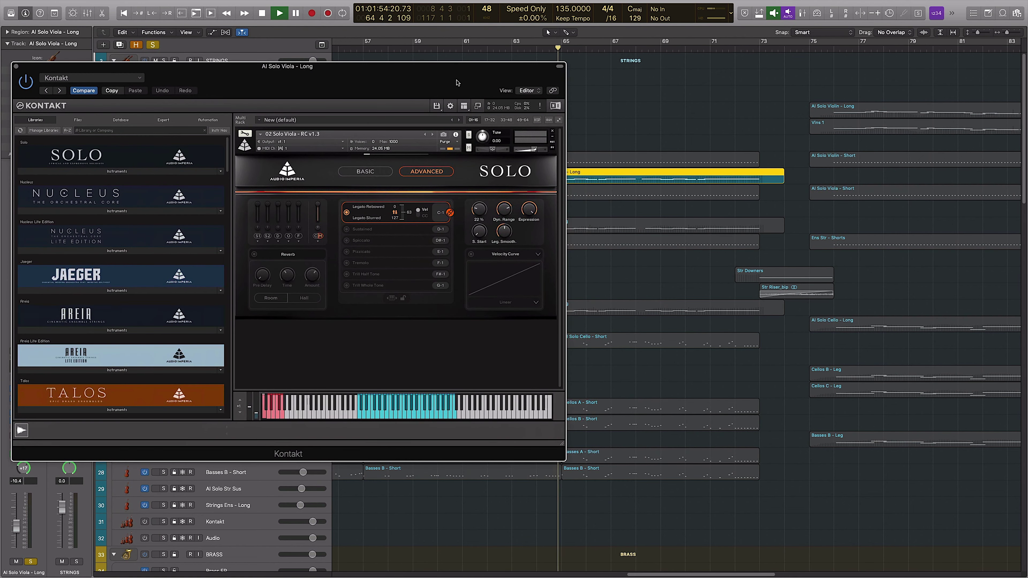
{"action": "key", "text": "super+Right"}
{"action": "scroll", "coordinate": [623, 150], "scroll_direction": "left", "scroll_amount": 3}
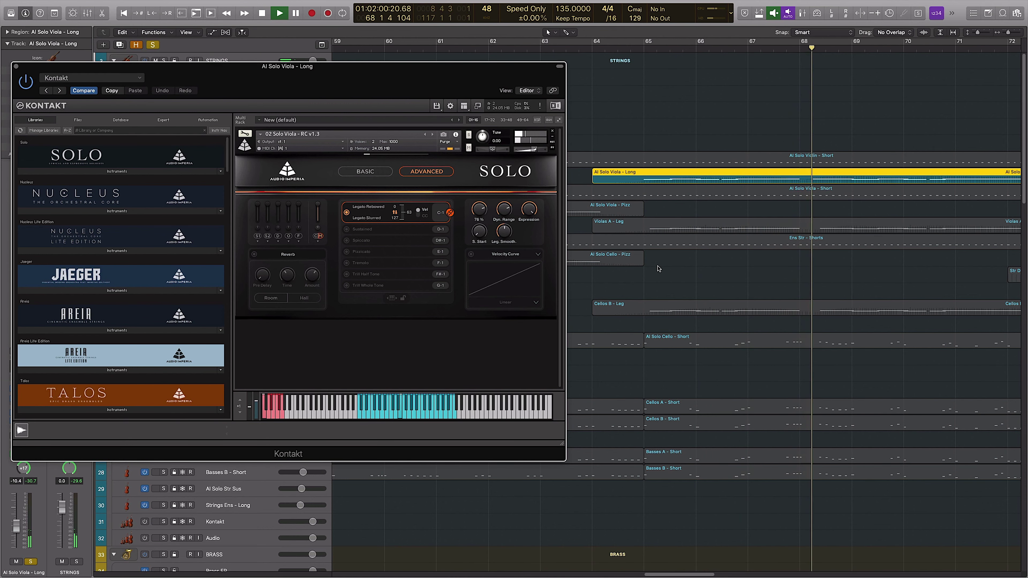
{"action": "left_click_drag", "start_coordinate": [119, 71], "coordinate": [149, 94]}
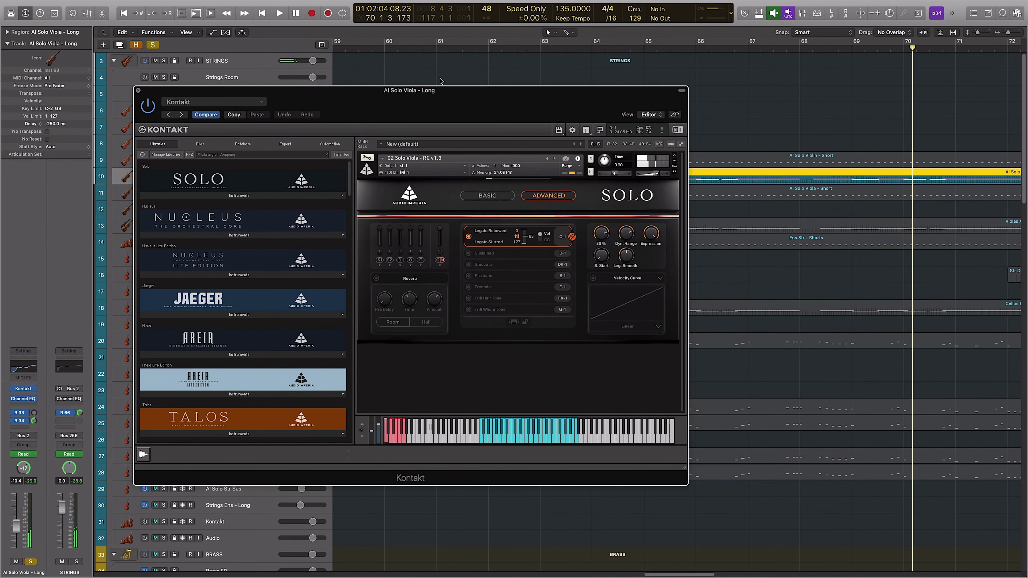
{"action": "key", "text": "v"}
Solo the AI Solo Viola - Long region again and play it from bar 68
{"action": "key", "text": "Down"}
{"action": "key", "text": "Down"}
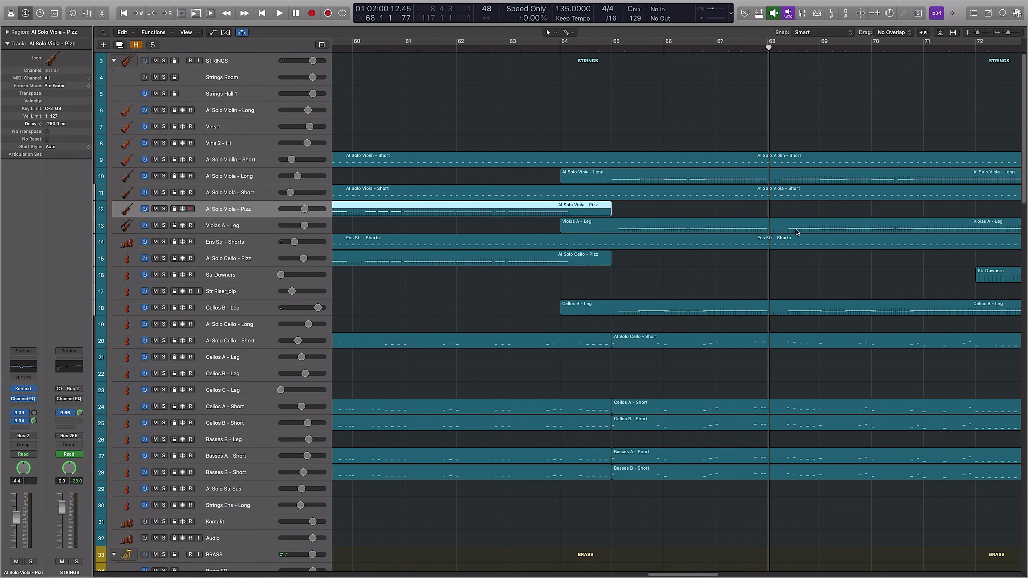
{"action": "left_click", "coordinate": [792, 183]}
{"action": "key", "text": "s"}
{"action": "key", "text": "space"}
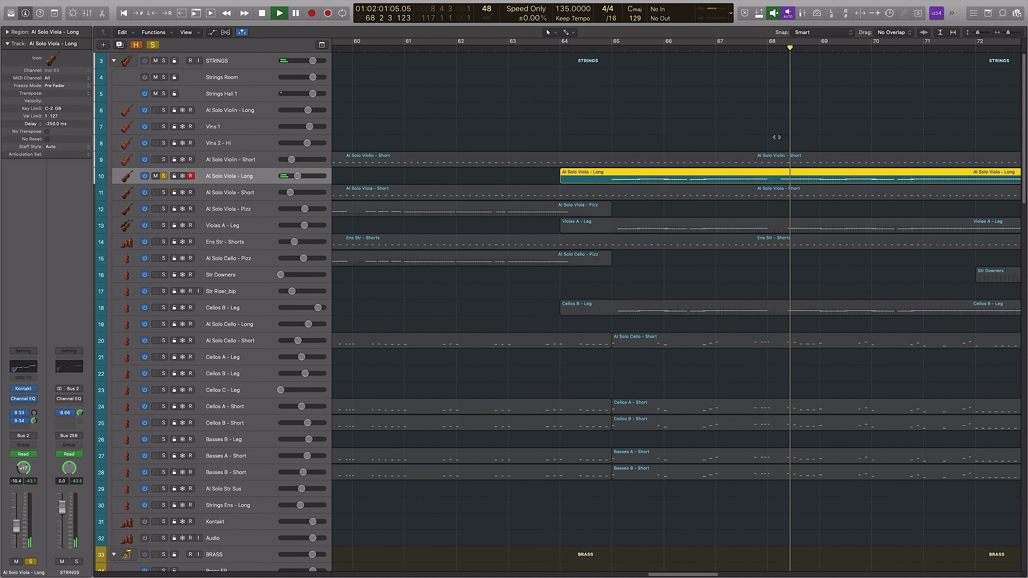
{"action": "scroll", "coordinate": [778, 132], "scroll_direction": "left", "scroll_amount": 3}
{"action": "scroll", "coordinate": [777, 133], "scroll_direction": "left", "scroll_amount": 2}
{"action": "key", "text": "space"}
Solo and play the AI Solo Viola - Pizz region around bar 60 for comparison, then clear the solo
{"action": "key", "text": "s"}
{"action": "key", "text": "Down"}
{"action": "key", "text": "Down"}
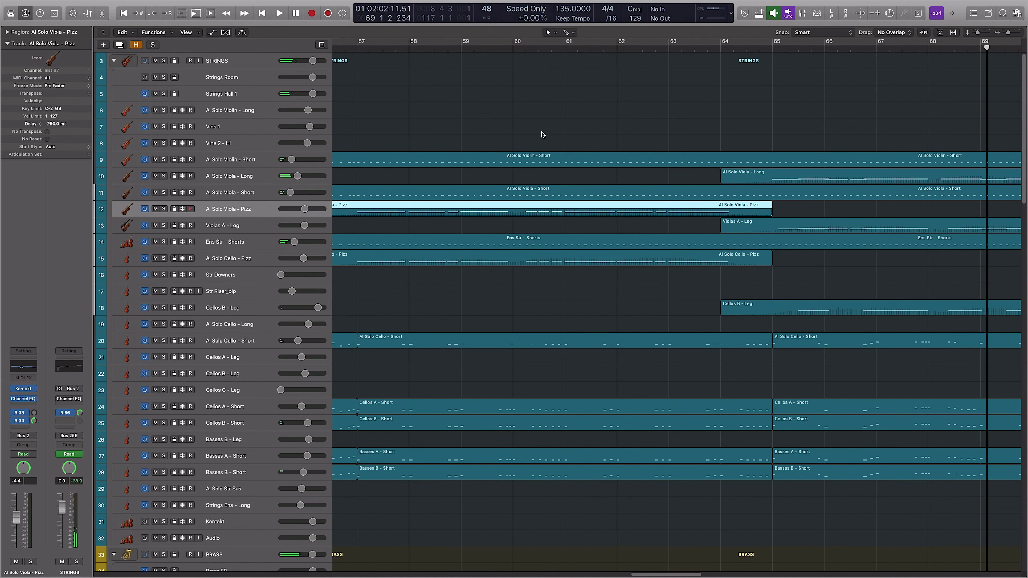
{"action": "key", "text": "s"}
{"action": "key", "text": "space"}
{"action": "scroll", "coordinate": [609, 130], "scroll_direction": "left", "scroll_amount": 1}
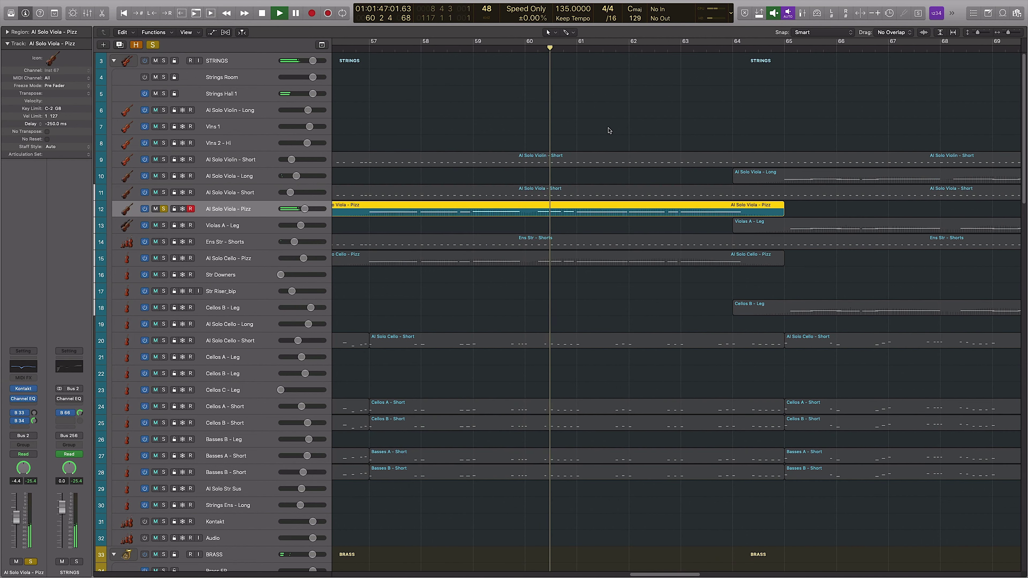
{"action": "key", "text": "s"}
{"action": "left_click", "coordinate": [764, 116]}
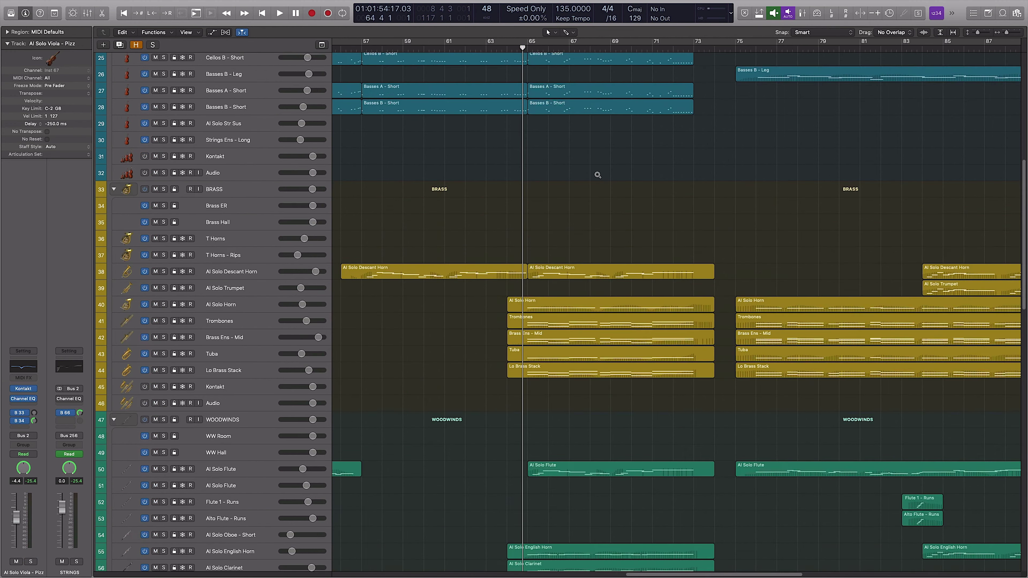
Solo the AI Solo string, horn, woodwind and soprano tracks together and play the blend from bar 64
{"action": "key", "text": "super+Up"}
{"action": "key", "text": "super+Up"}
{"action": "key", "text": "super+Up"}
{"action": "scroll", "coordinate": [600, 299], "scroll_direction": "up", "scroll_amount": 2}
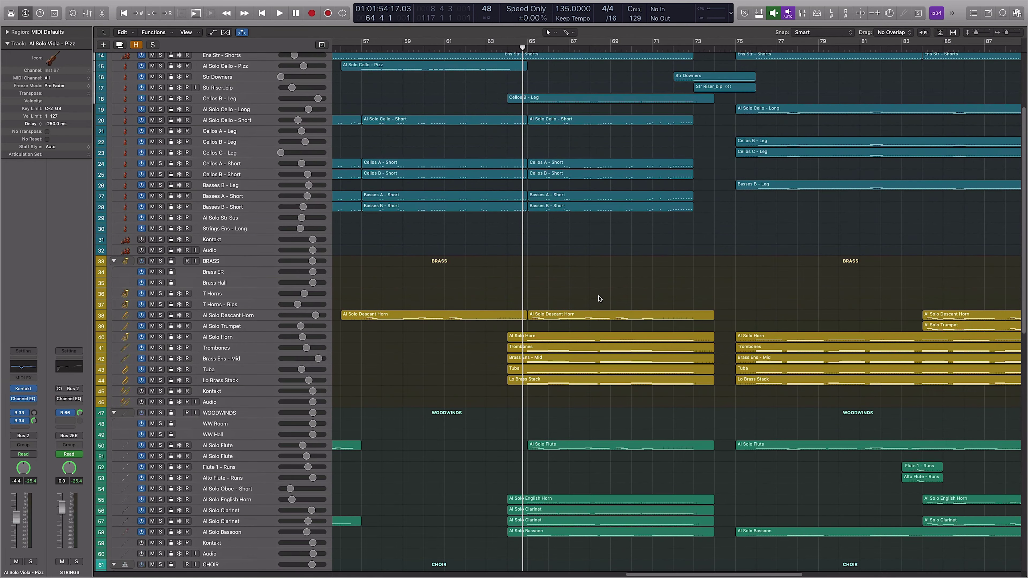
{"action": "left_click", "coordinate": [548, 314]}
{"action": "key", "text": "s"}
{"action": "scroll", "coordinate": [582, 212], "scroll_direction": "up", "scroll_amount": 5}
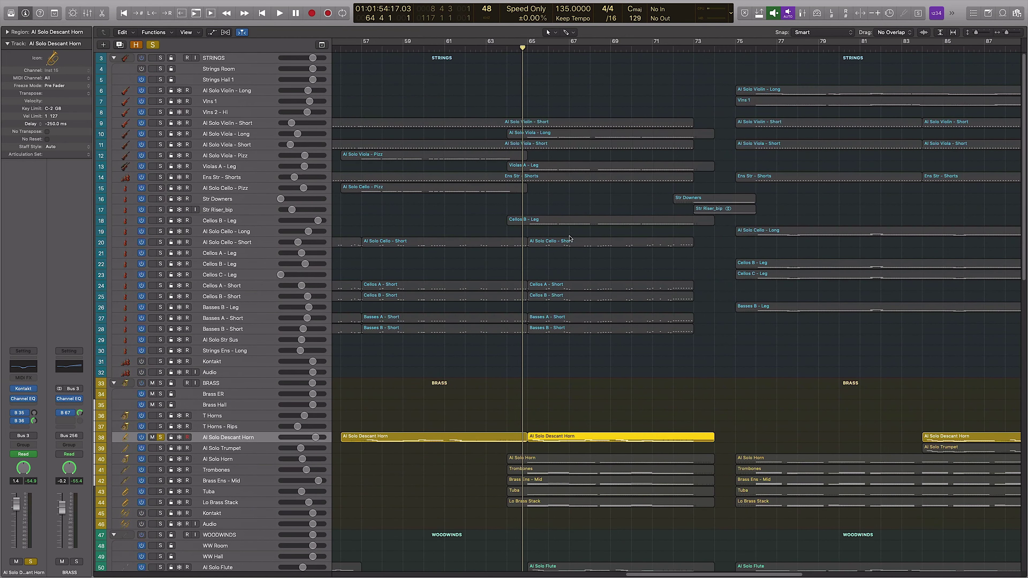
{"action": "left_click", "coordinate": [553, 168]}
{"action": "key", "text": "s"}
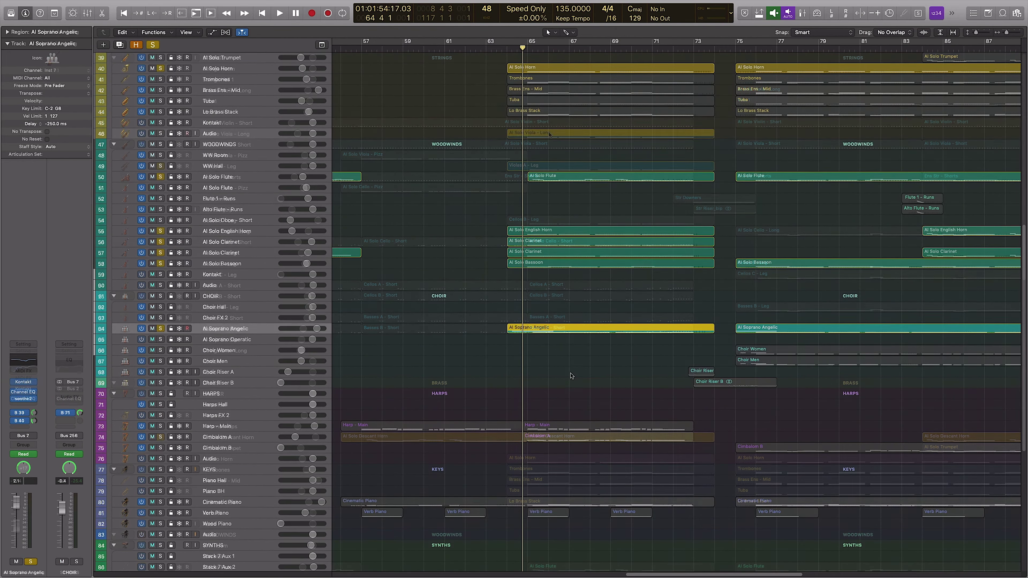
{"action": "scroll", "coordinate": [563, 253], "scroll_direction": "down", "scroll_amount": 3}
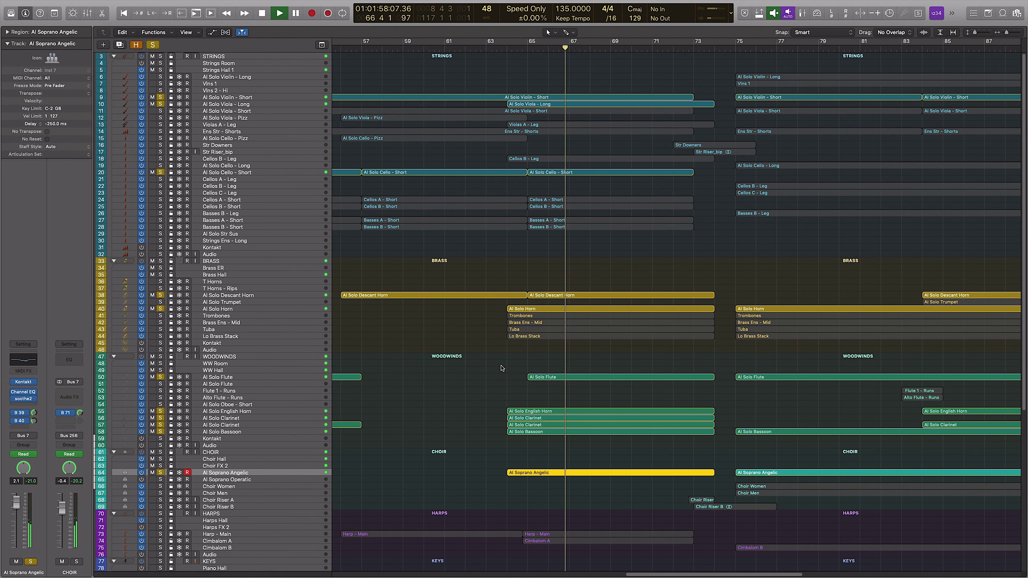
{"action": "scroll", "coordinate": [501, 368], "scroll_direction": "up", "scroll_amount": 2}
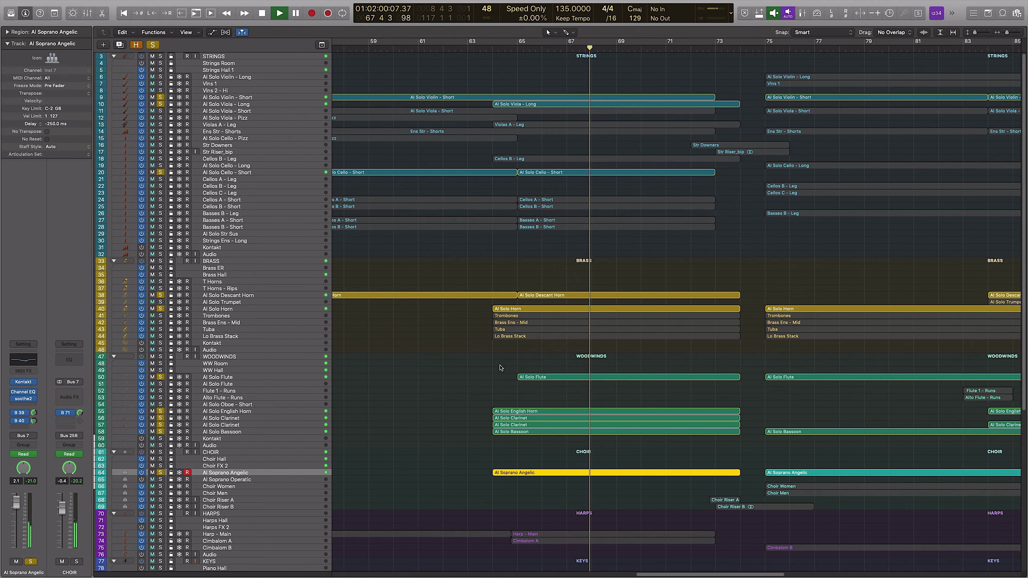
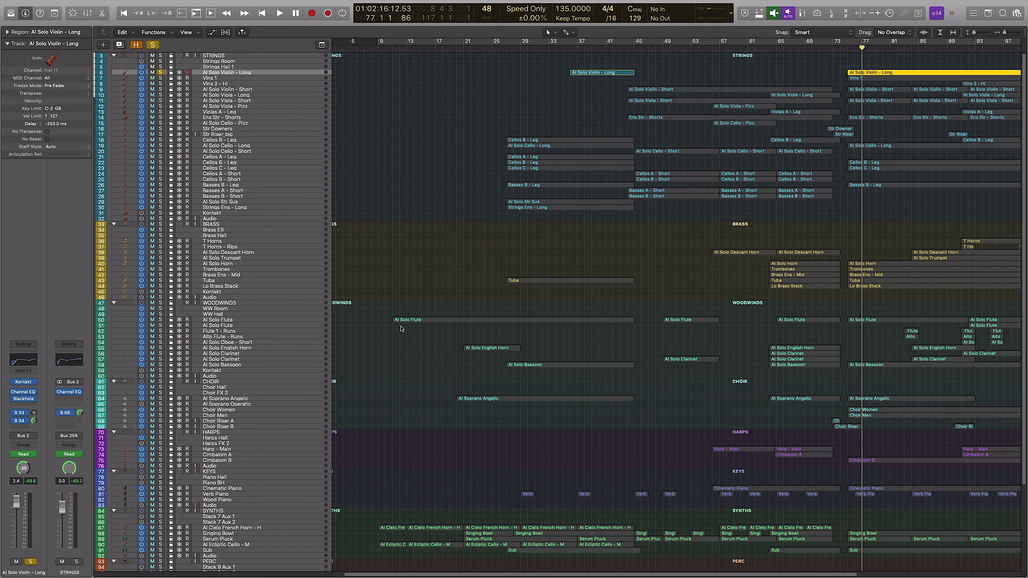
Solo the AI Solo Flute track alongside AI Solo Violin - Long and place the playhead at bar 76
{"action": "left_click", "coordinate": [445, 320]}
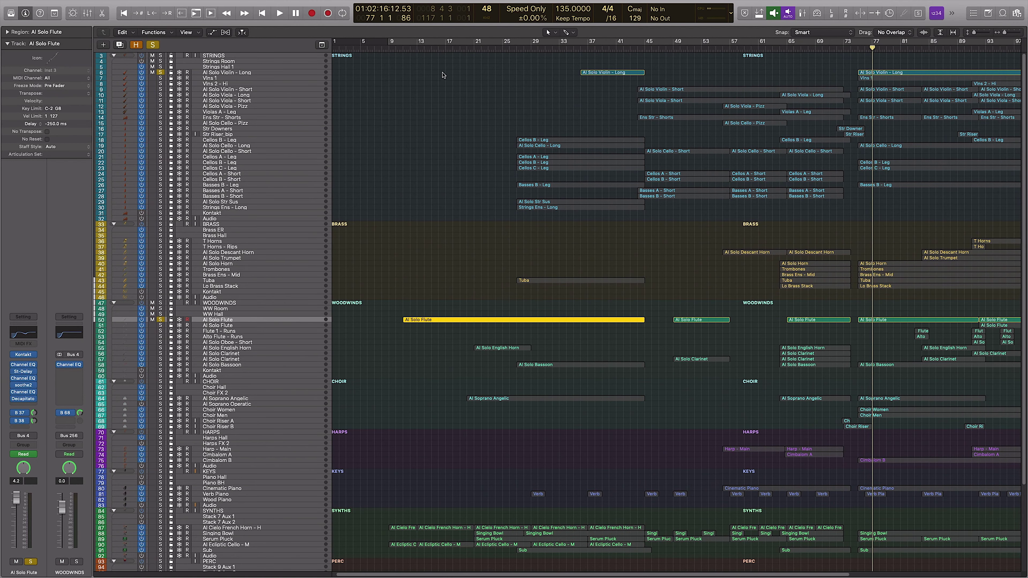
{"action": "left_click", "coordinate": [401, 47]}
{"action": "key", "text": "super+Down"}
{"action": "scroll", "coordinate": [531, 234], "scroll_direction": "up", "scroll_amount": 6}
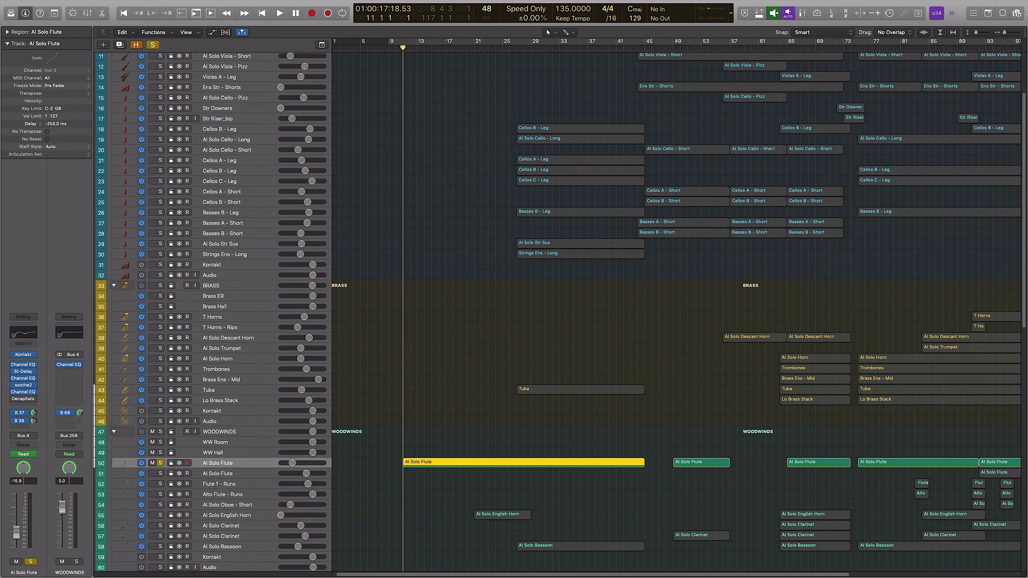
{"action": "scroll", "coordinate": [866, 101], "scroll_direction": "up", "scroll_amount": 3}
{"action": "left_click", "coordinate": [866, 47]}
{"action": "scroll", "coordinate": [870, 79], "scroll_direction": "right", "scroll_amount": 6}
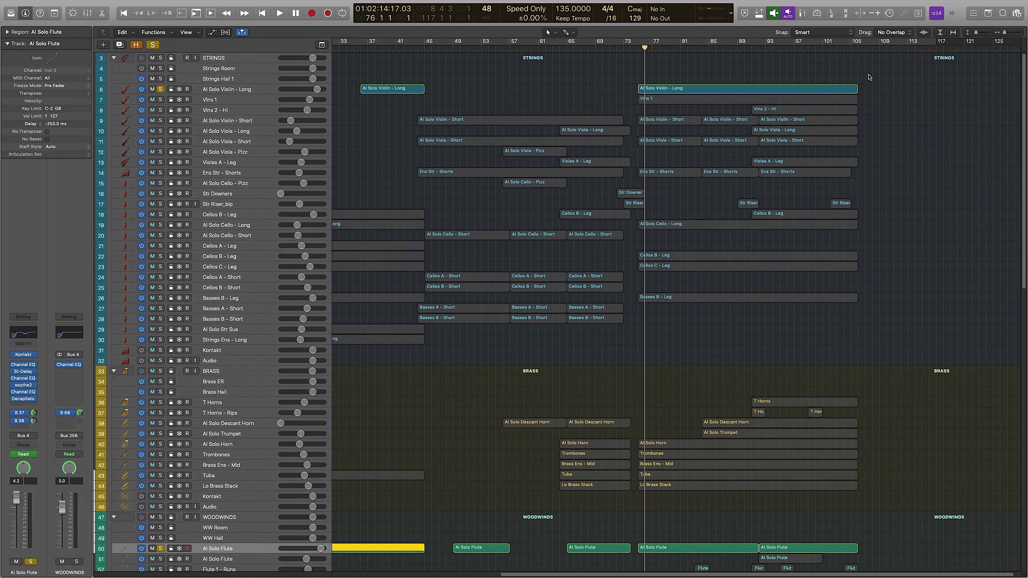
Open the AI Solo Violin - Long region at bar 75 in the piano roll and play its notes from around bar 76
{"action": "key", "text": "super+Down"}
{"action": "scroll", "coordinate": [785, 142], "scroll_direction": "up", "scroll_amount": 10}
{"action": "double_click", "coordinate": [684, 110]}
{"action": "key", "text": "space"}
{"action": "scroll", "coordinate": [761, 166], "scroll_direction": "left", "scroll_amount": 3}
{"action": "key", "text": "super+Left"}
{"action": "key", "text": "super+Left"}
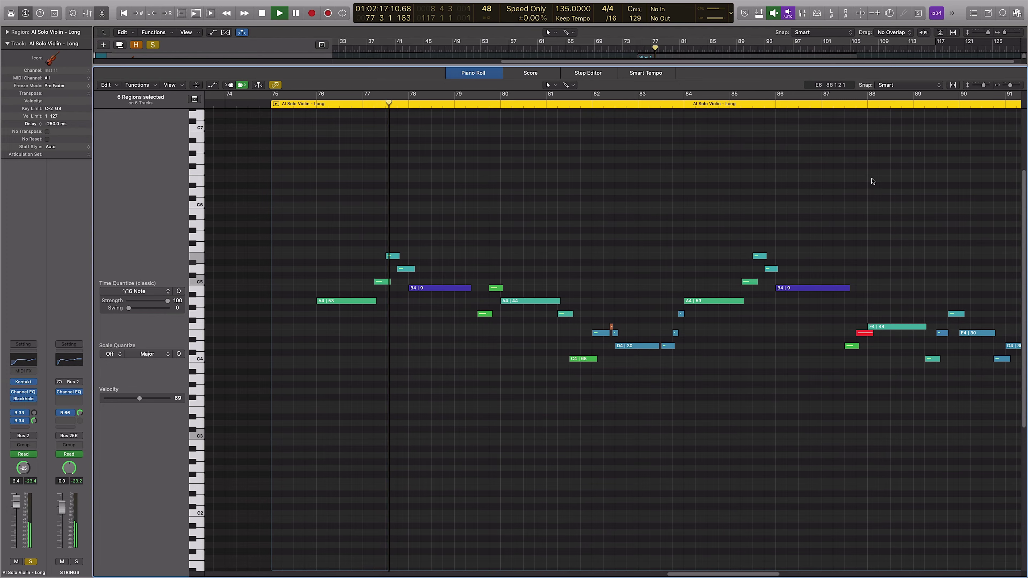
{"action": "scroll", "coordinate": [872, 182], "scroll_direction": "right", "scroll_amount": 2}
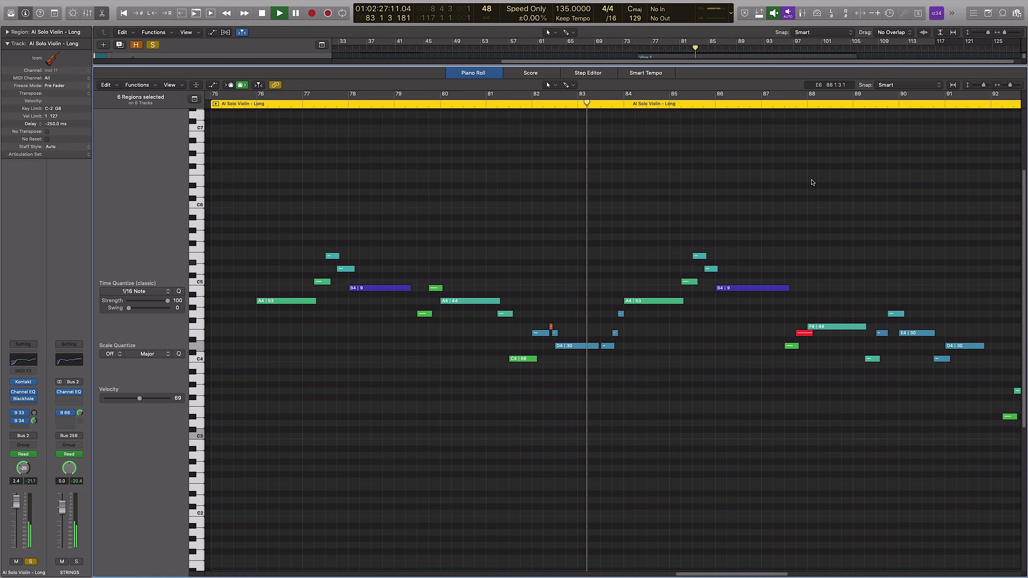
{"action": "key", "text": "space"}
{"action": "key", "text": "e"}
Return to the opening AI Solo Flute region and place the playhead at bar 12
{"action": "scroll", "coordinate": [743, 401], "scroll_direction": "down", "scroll_amount": 10}
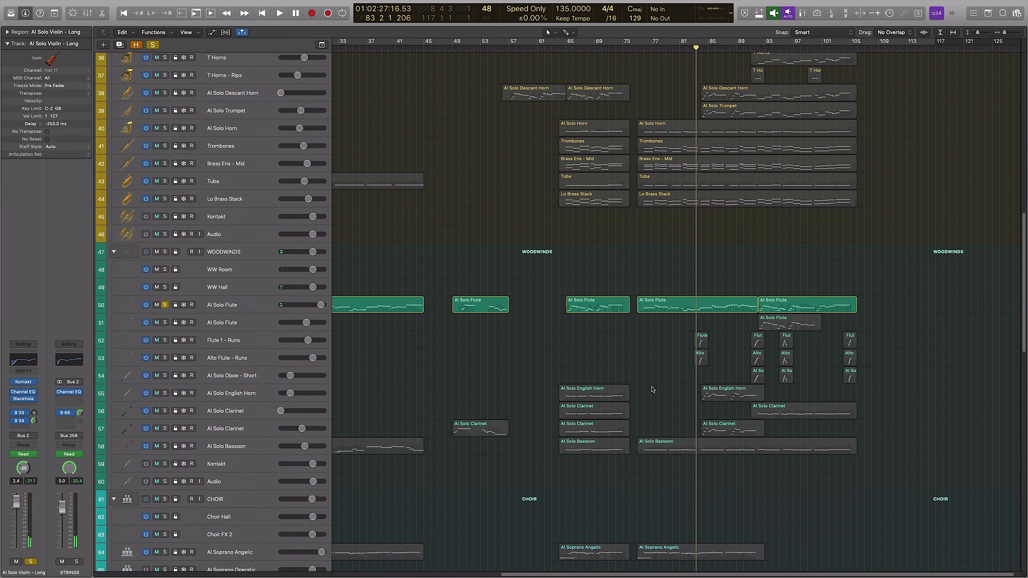
{"action": "scroll", "coordinate": [715, 246], "scroll_direction": "left", "scroll_amount": 10}
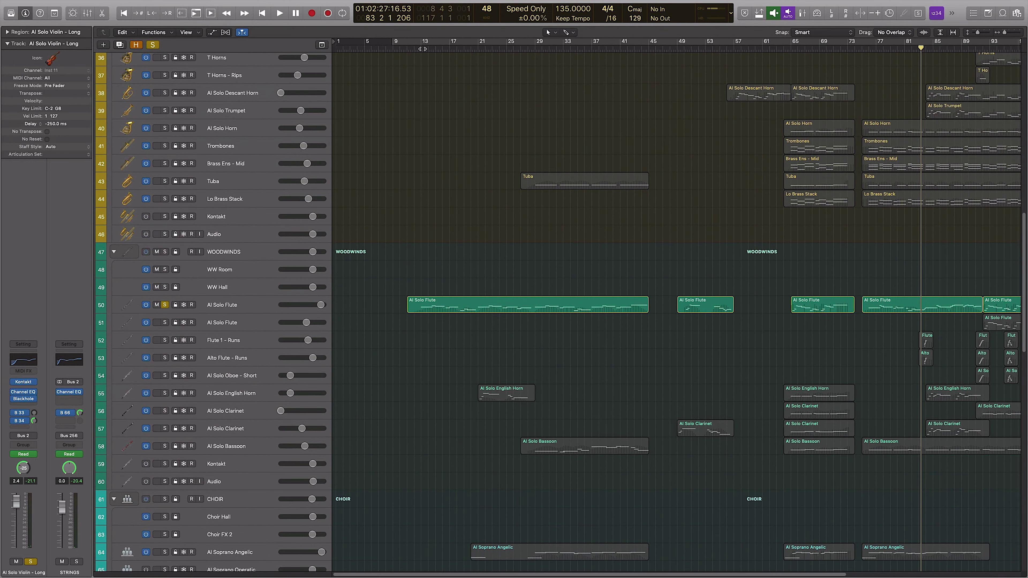
{"action": "key", "text": "z"}
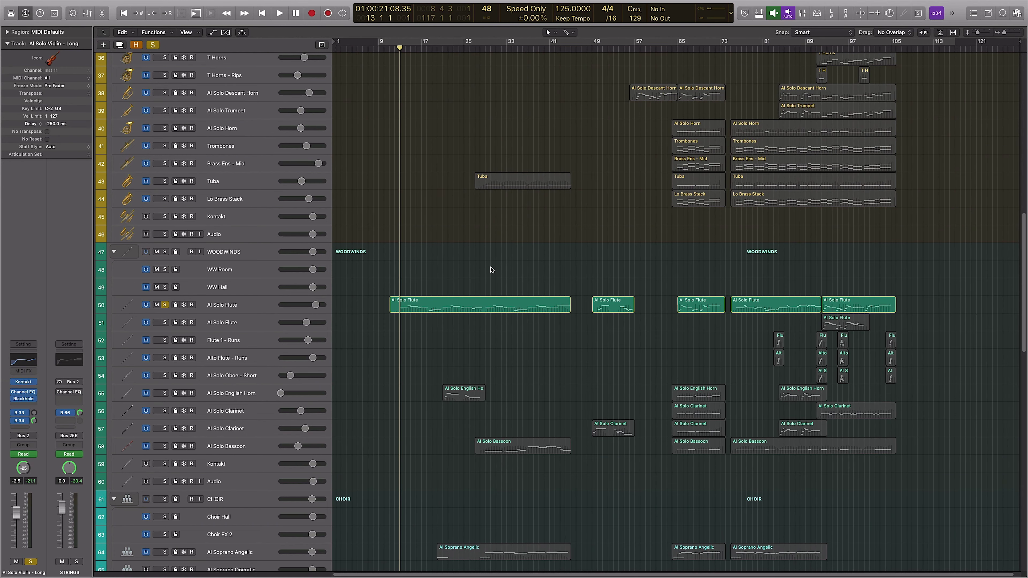
{"action": "left_click", "coordinate": [634, 46]}
{"action": "scroll", "coordinate": [528, 214], "scroll_direction": "up", "scroll_amount": 5}
{"action": "scroll", "coordinate": [623, 184], "scroll_direction": "down", "scroll_amount": 10}
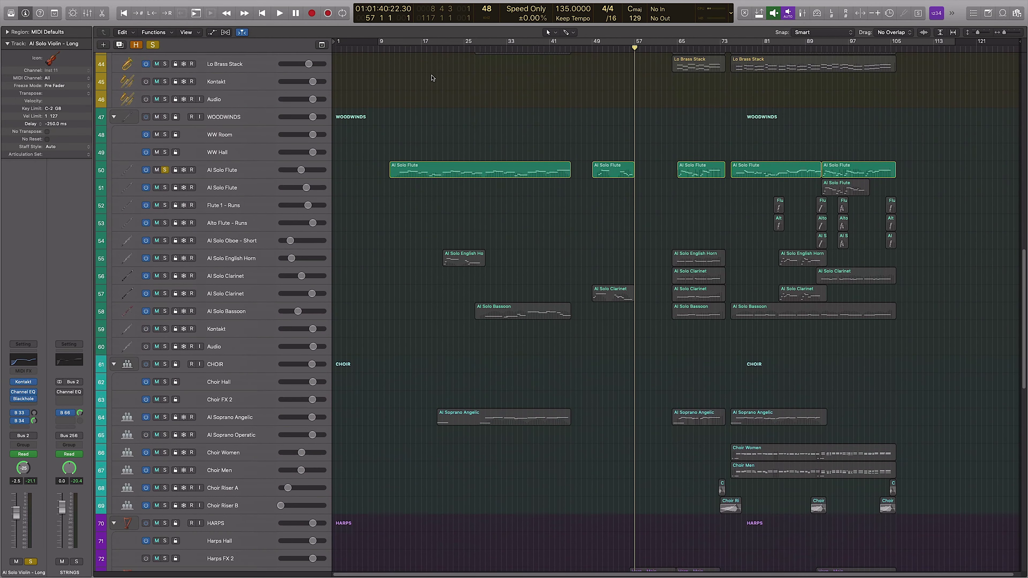
{"action": "left_click", "coordinate": [397, 47]}
{"action": "key", "text": "super+Right"}
Open the first AI Solo Flute region in the piano roll and play its melody from around bar 12, then close the editor
{"action": "left_click", "coordinate": [425, 166]}
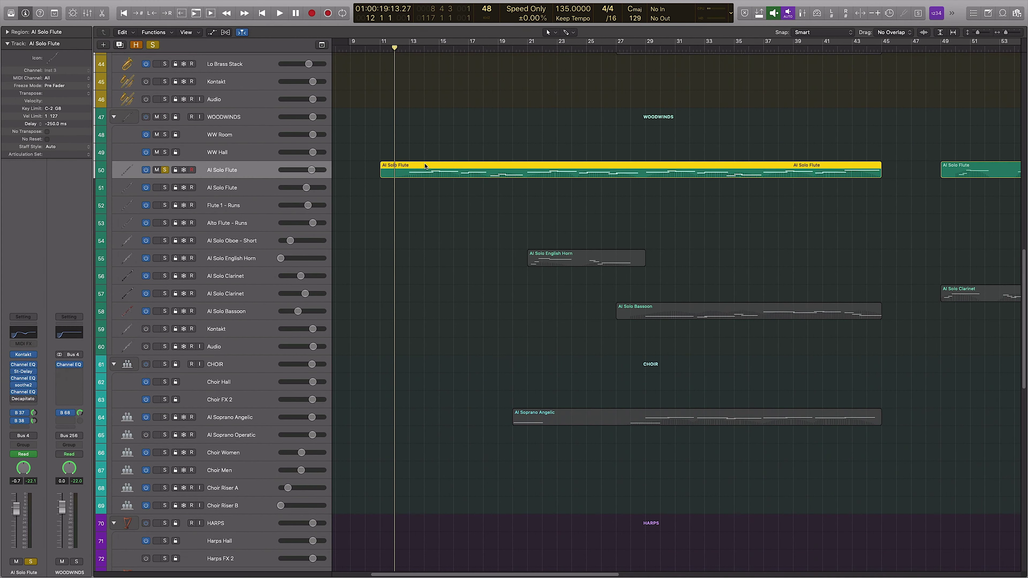
{"action": "double_click", "coordinate": [424, 170]}
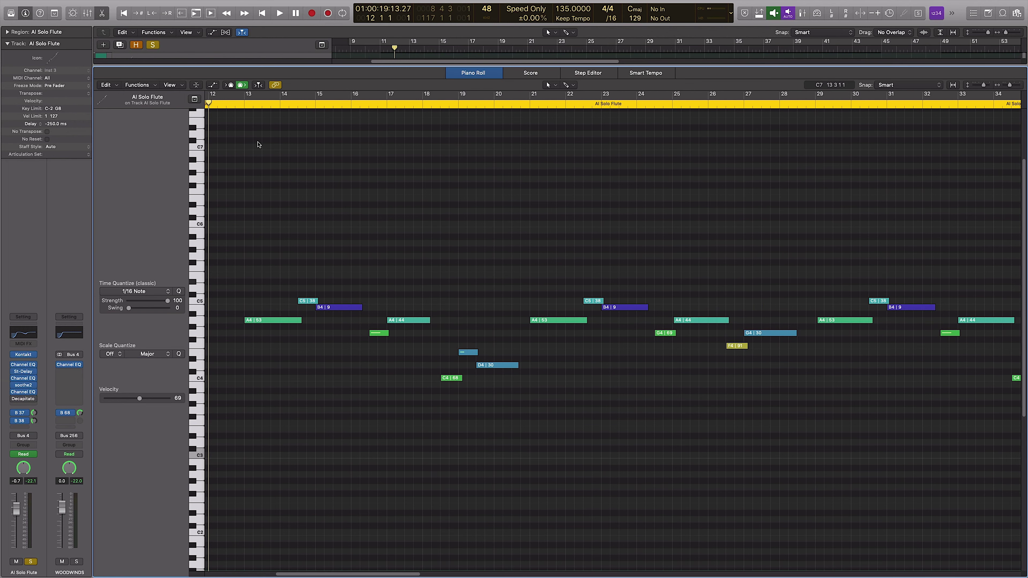
{"action": "left_click", "coordinate": [236, 106]}
{"action": "key", "text": "space"}
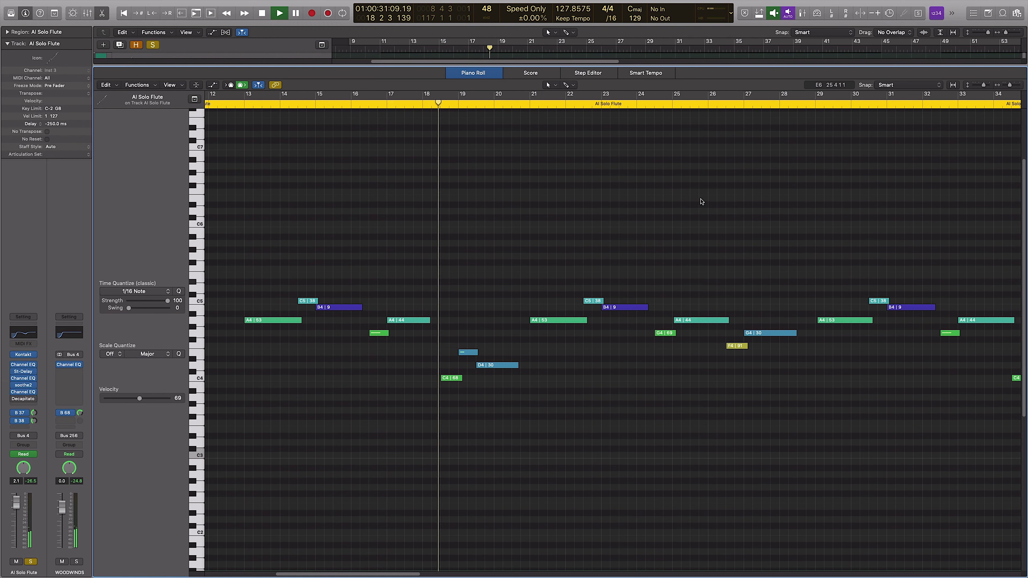
{"action": "key", "text": "space"}
{"action": "key", "text": "p"}
Return to the strings around bar 76 and add the Vlns 1 track to the solo with AI Solo Violin - Long
{"action": "scroll", "coordinate": [696, 144], "scroll_direction": "up", "scroll_amount": 10}
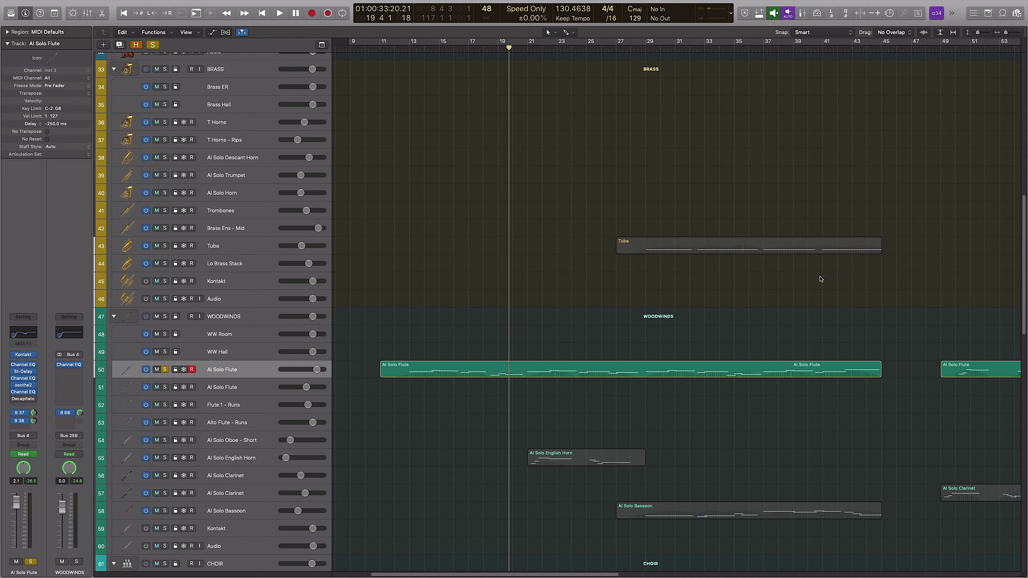
{"action": "scroll", "coordinate": [820, 279], "scroll_direction": "right", "scroll_amount": 20}
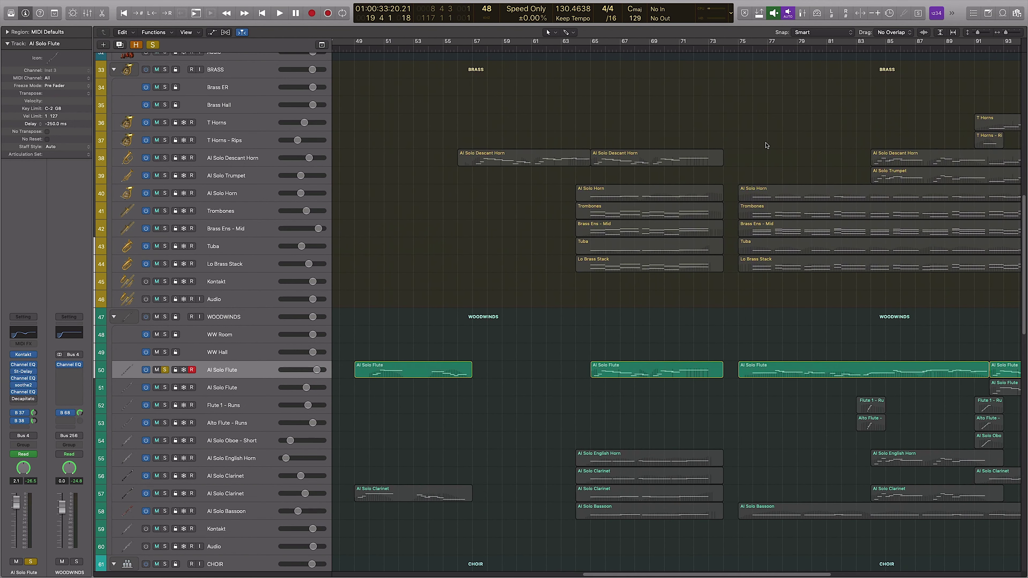
{"action": "scroll", "coordinate": [639, 66], "scroll_direction": "up", "scroll_amount": 1}
{"action": "scroll", "coordinate": [640, 67], "scroll_direction": "up", "scroll_amount": 15}
{"action": "left_click", "coordinate": [793, 115]}
{"action": "key", "text": "space"}
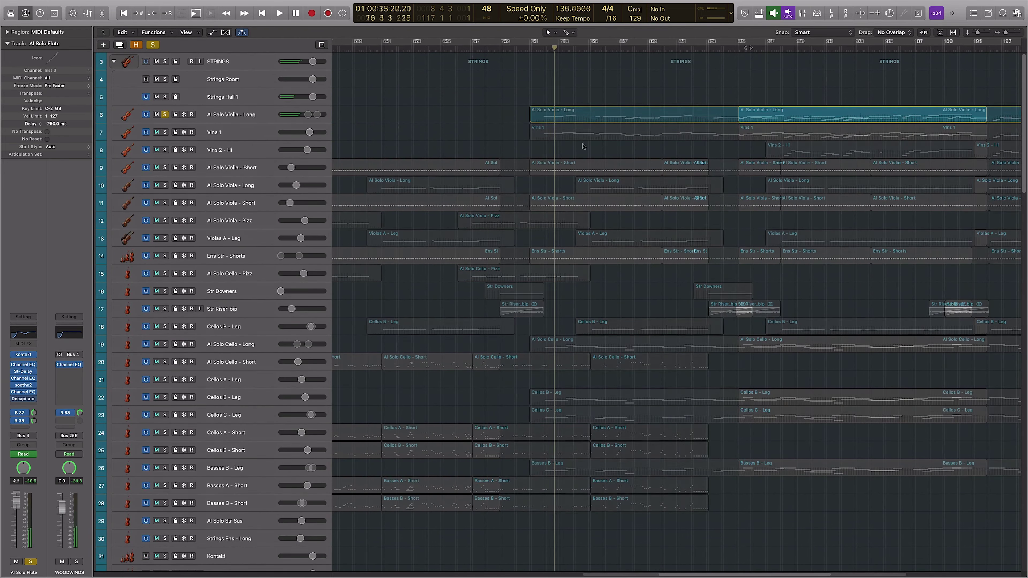
{"action": "left_click", "coordinate": [588, 130]}
{"action": "scroll", "coordinate": [616, 243], "scroll_direction": "down", "scroll_amount": 10}
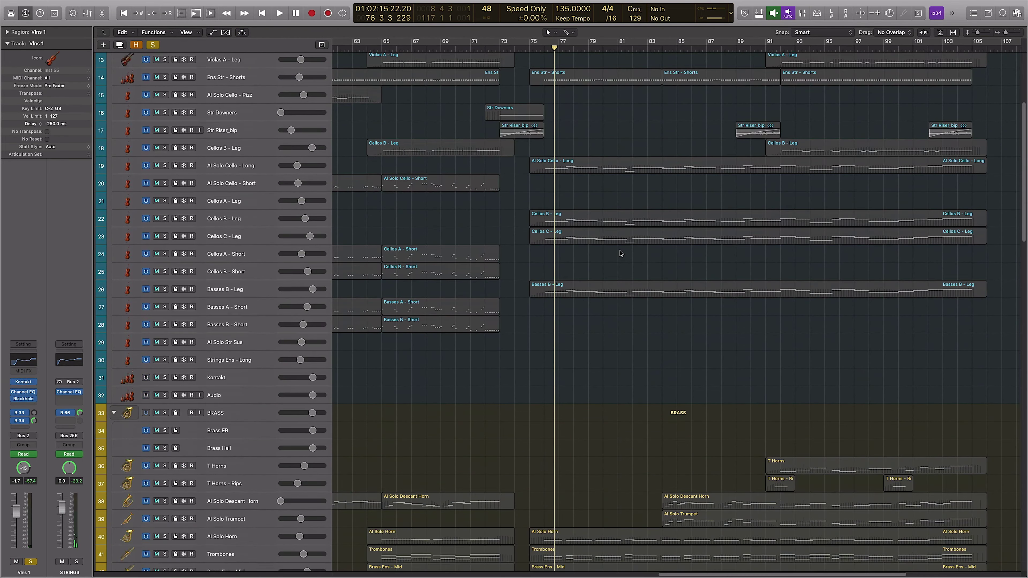
{"action": "scroll", "coordinate": [600, 263], "scroll_direction": "up", "scroll_amount": 7}
{"action": "left_click", "coordinate": [595, 262]}
Add the AI Soprano Angelic track to the soloed melody layers and play from bar 76
{"action": "scroll", "coordinate": [597, 258], "scroll_direction": "down", "scroll_amount": 15}
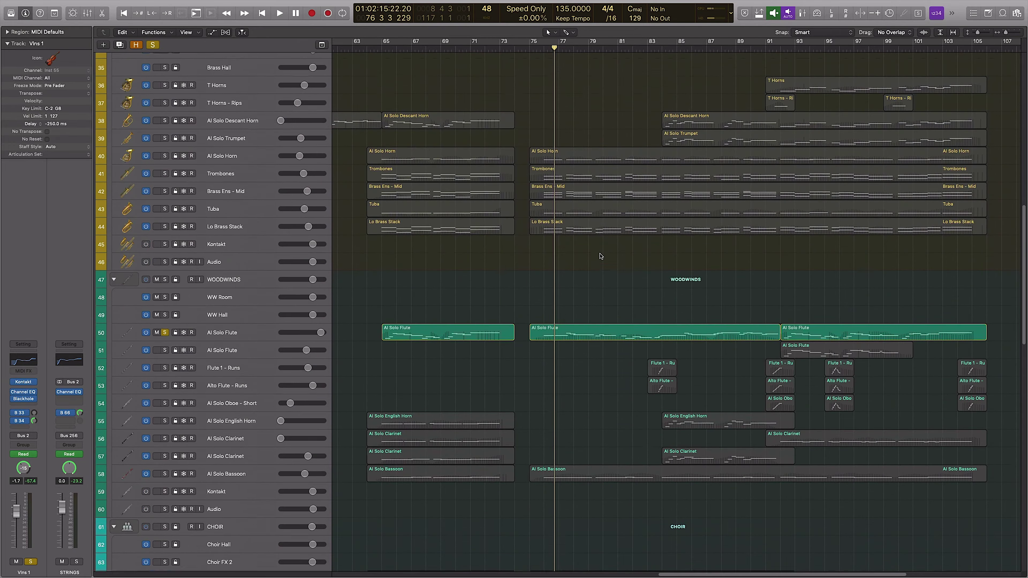
{"action": "scroll", "coordinate": [584, 222], "scroll_direction": "down", "scroll_amount": 11}
{"action": "left_click", "coordinate": [583, 200]}
{"action": "key", "text": "super+Down"}
{"action": "key", "text": "super+Down"}
{"action": "key", "text": "super+Down"}
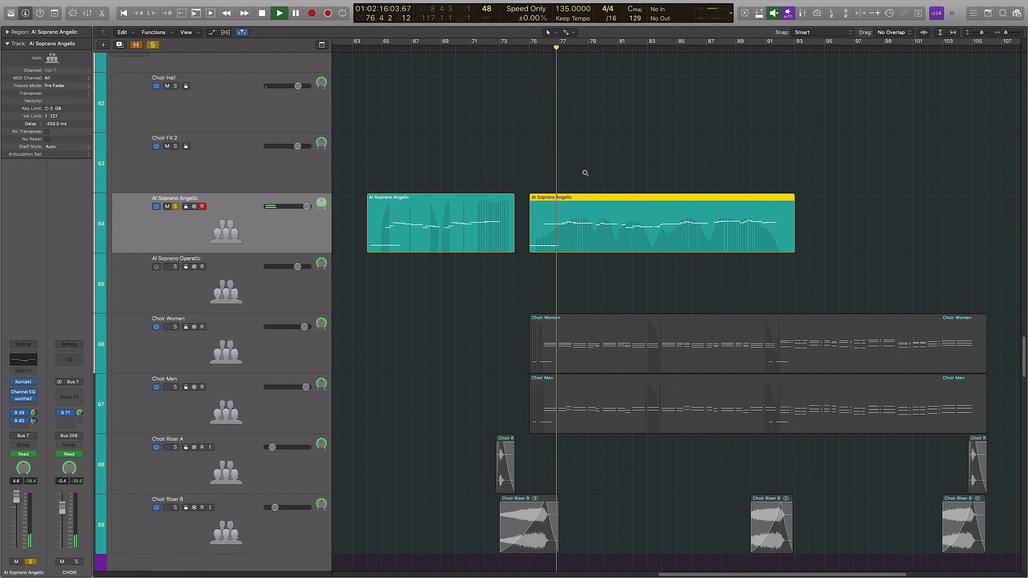
{"action": "scroll", "coordinate": [601, 251], "scroll_direction": "down", "scroll_amount": 15}
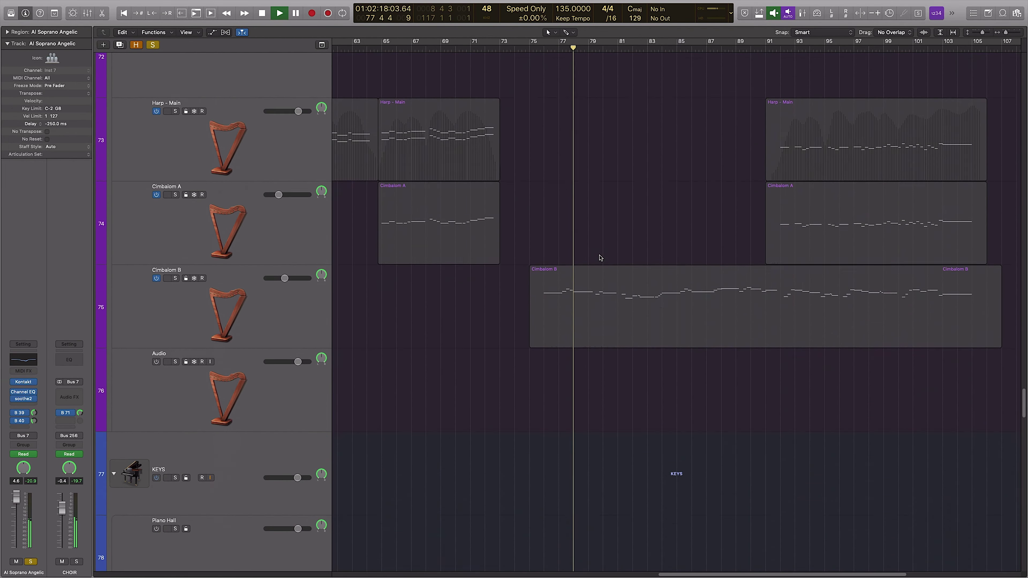
Add the Cimbalom B and Cinematic Piano tracks to the soloed melody layers during playback
{"action": "key", "text": "super+Up"}
{"action": "key", "text": "super+Up"}
{"action": "left_click", "coordinate": [581, 230]}
{"action": "scroll", "coordinate": [616, 260], "scroll_direction": "down", "scroll_amount": 5}
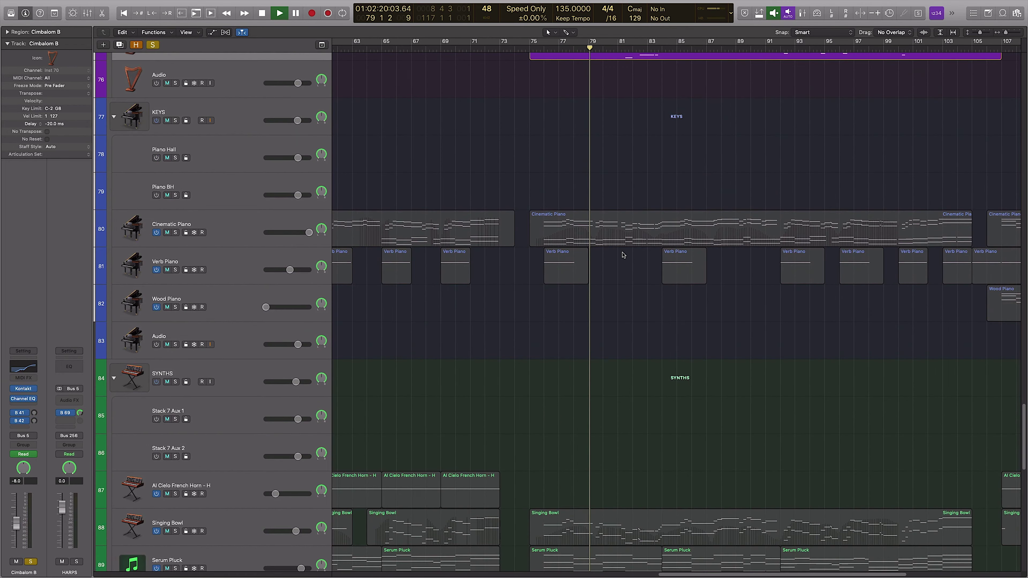
{"action": "scroll", "coordinate": [647, 243], "scroll_direction": "up", "scroll_amount": 4}
{"action": "left_click", "coordinate": [582, 381]}
{"action": "scroll", "coordinate": [574, 251], "scroll_direction": "down", "scroll_amount": 10}
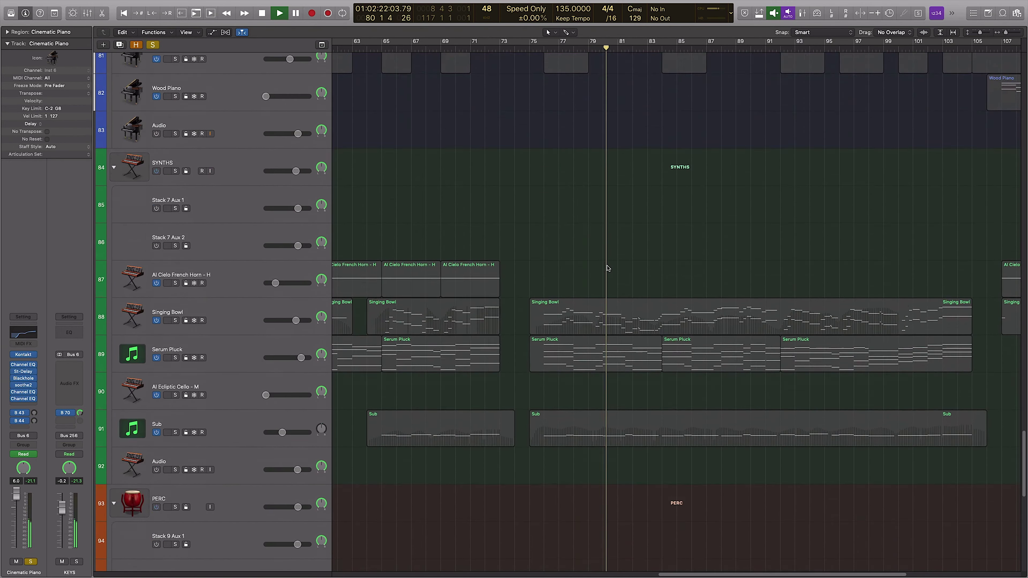
Add the Singing Bowl track to the solo, stop playback and review all soloed melody layers across the arrangement
{"action": "left_click", "coordinate": [570, 117], "text": "shift"}
{"action": "scroll", "coordinate": [575, 202], "scroll_direction": "down", "scroll_amount": 5}
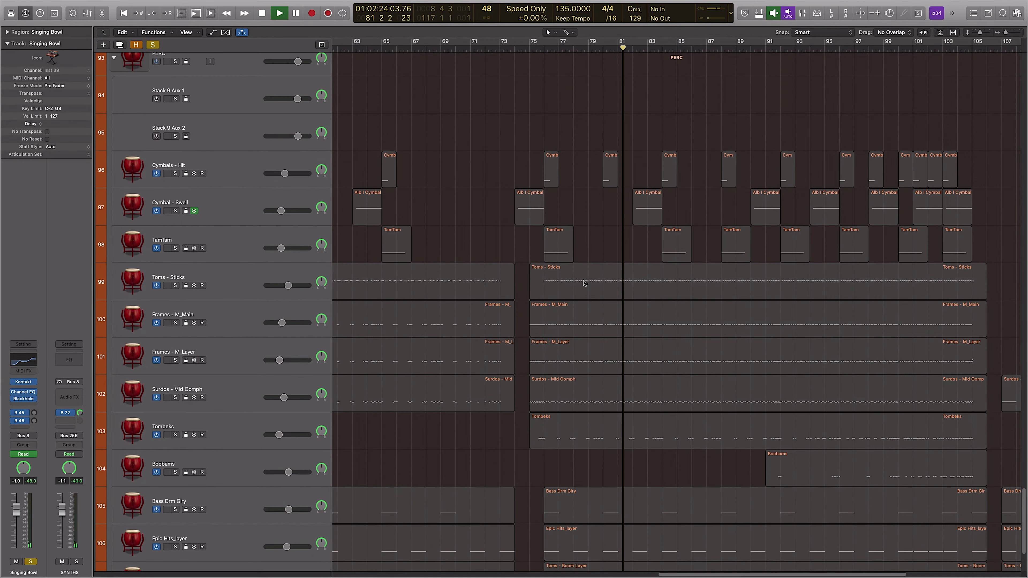
{"action": "scroll", "coordinate": [594, 219], "scroll_direction": "up", "scroll_amount": 15}
{"action": "key", "text": "z"}
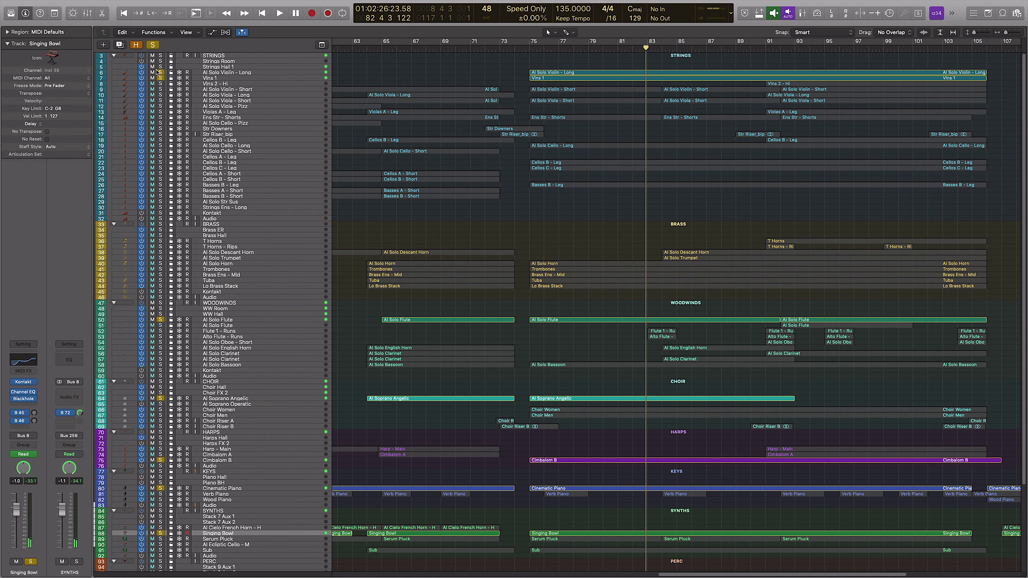
{"action": "scroll", "coordinate": [559, 132], "scroll_direction": "down", "scroll_amount": 1}
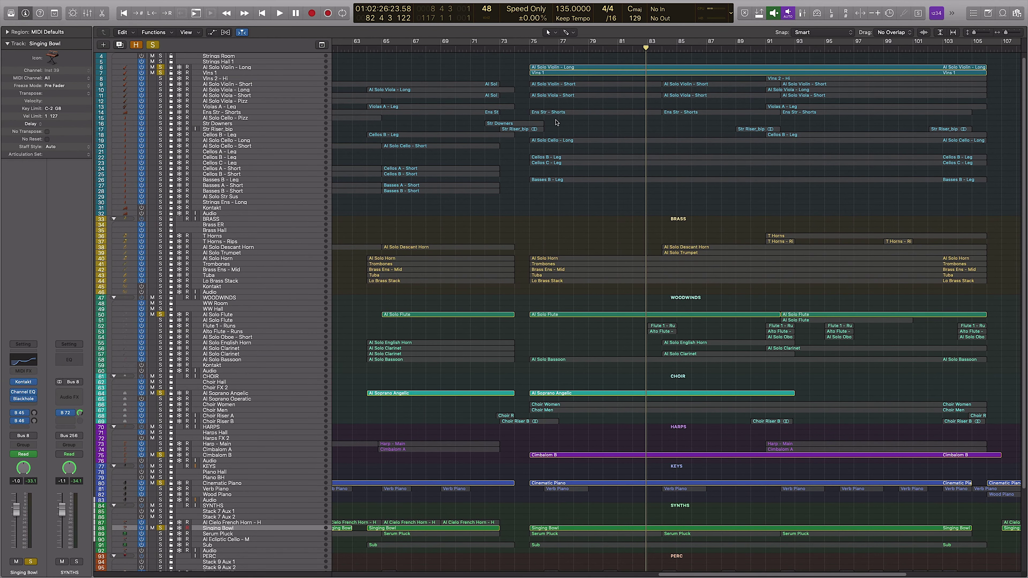
{"action": "scroll", "coordinate": [570, 299], "scroll_direction": "down", "scroll_amount": 5}
{"action": "scroll", "coordinate": [558, 339], "scroll_direction": "down", "scroll_amount": 3}
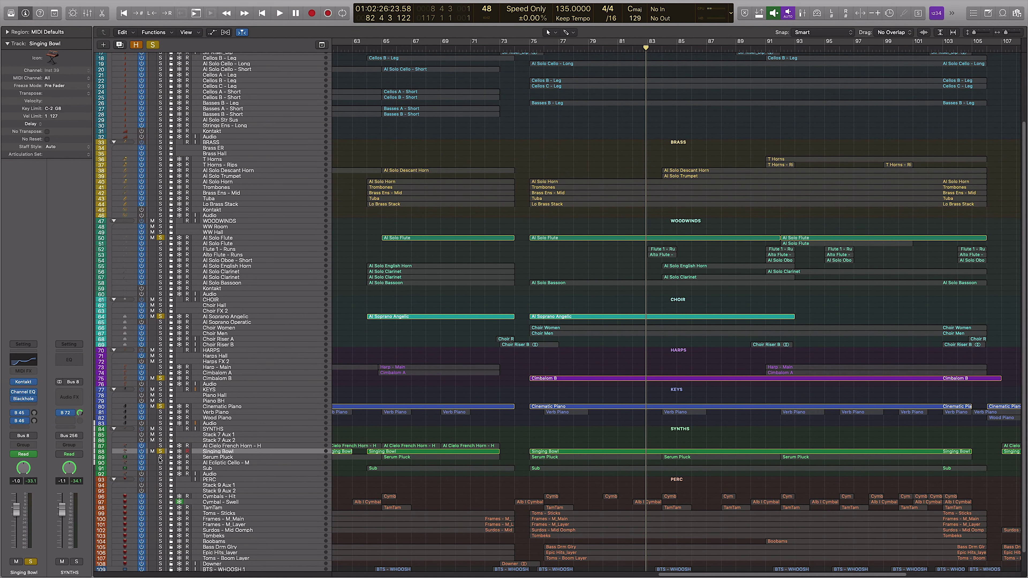
Clear the melody solos, solo the string regions that start around bar 75, and place the playhead at bar 74
{"action": "key", "text": "ctrl+alt+super+s"}
{"action": "scroll", "coordinate": [589, 109], "scroll_direction": "up", "scroll_amount": 8}
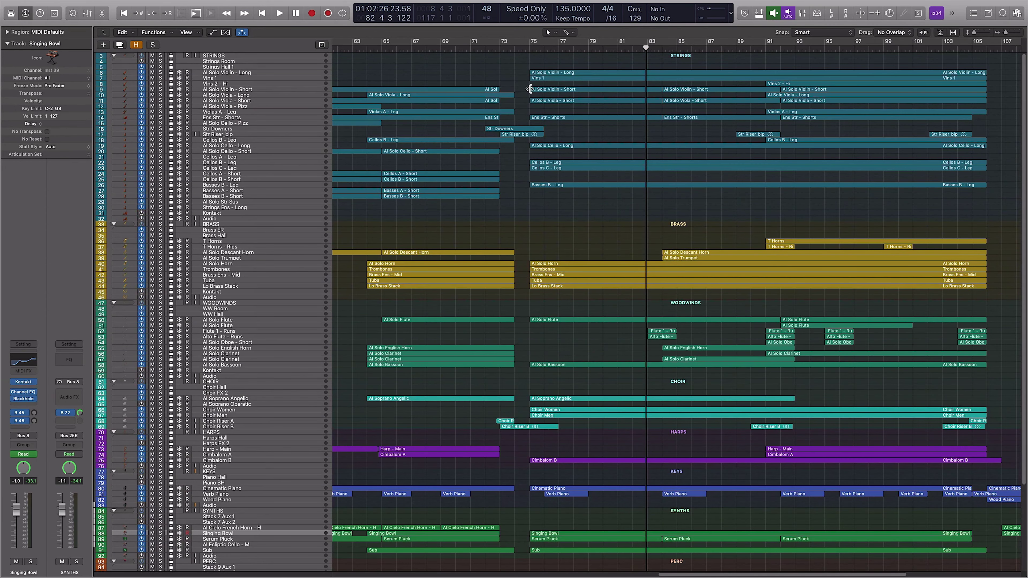
{"action": "left_click_drag", "start_coordinate": [539, 59], "coordinate": [520, 190]}
{"action": "key", "text": "s"}
{"action": "left_click", "coordinate": [517, 47]}
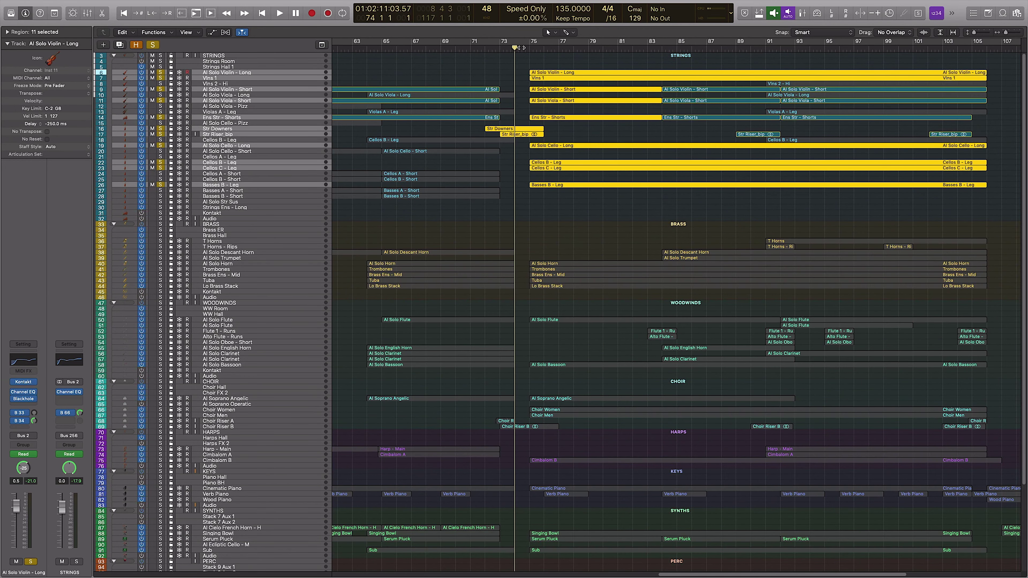
Play the soloed string regions while viewing their notes in the piano roll through bar 92, then clear the solo
{"action": "key", "text": "p"}
{"action": "key", "text": "super+Right"}
{"action": "key", "text": "super+Right"}
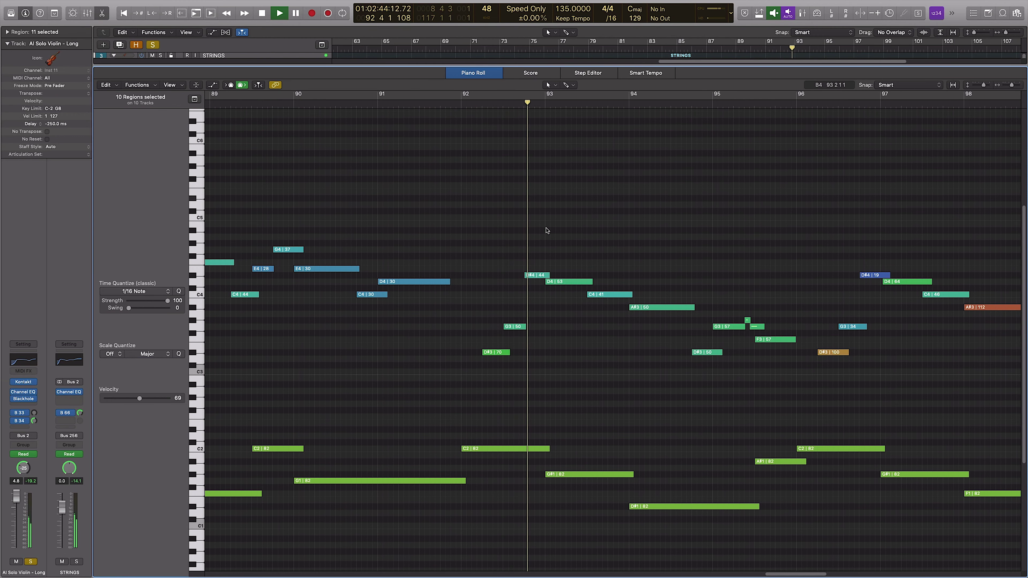
{"action": "key", "text": "space"}
{"action": "key", "text": "e"}
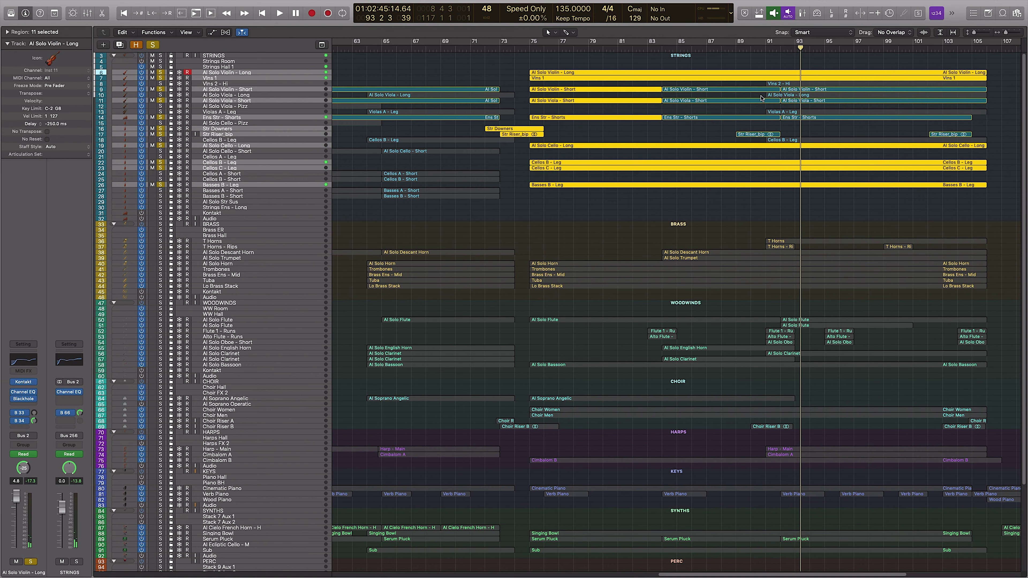
{"action": "left_click", "coordinate": [800, 103], "text": "ctrl+alt"}
{"action": "scroll", "coordinate": [434, 151], "scroll_direction": "left", "scroll_amount": 5}
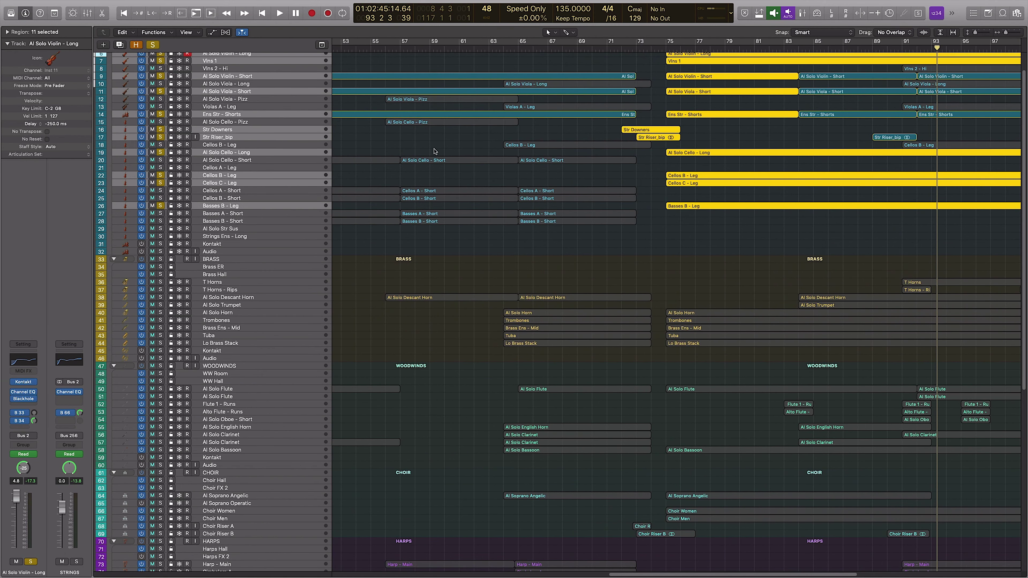
{"action": "left_click", "coordinate": [158, 150], "text": "alt"}
{"action": "left_click", "coordinate": [569, 153]}
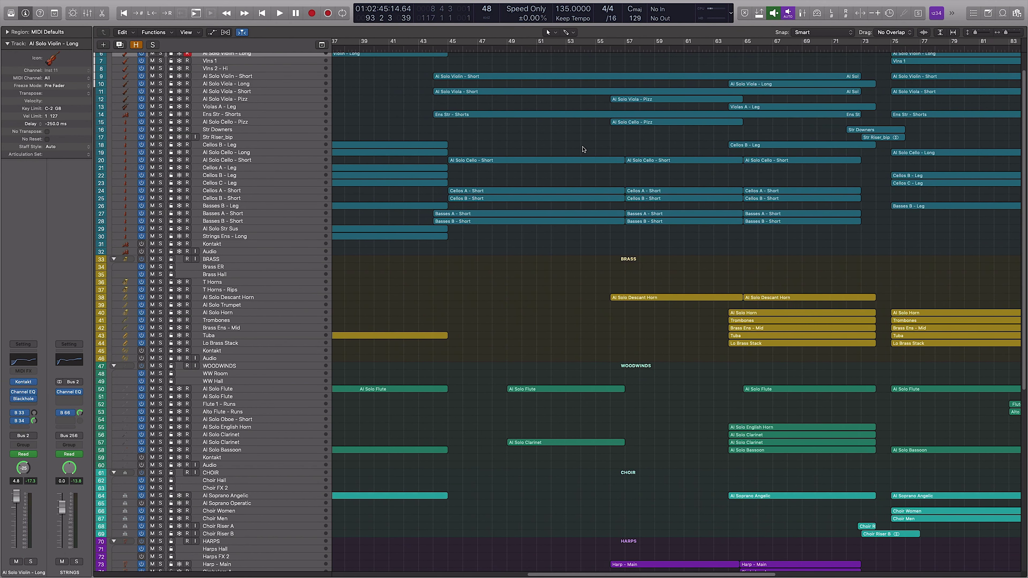
Solo the AI Solo Descant Horn region at bar 56, play it from bar 57, then clear the solo
{"action": "scroll", "coordinate": [521, 252], "scroll_direction": "left", "scroll_amount": 3}
{"action": "left_click", "coordinate": [458, 297]}
{"action": "key", "text": "s"}
{"action": "left_click", "coordinate": [460, 49]}
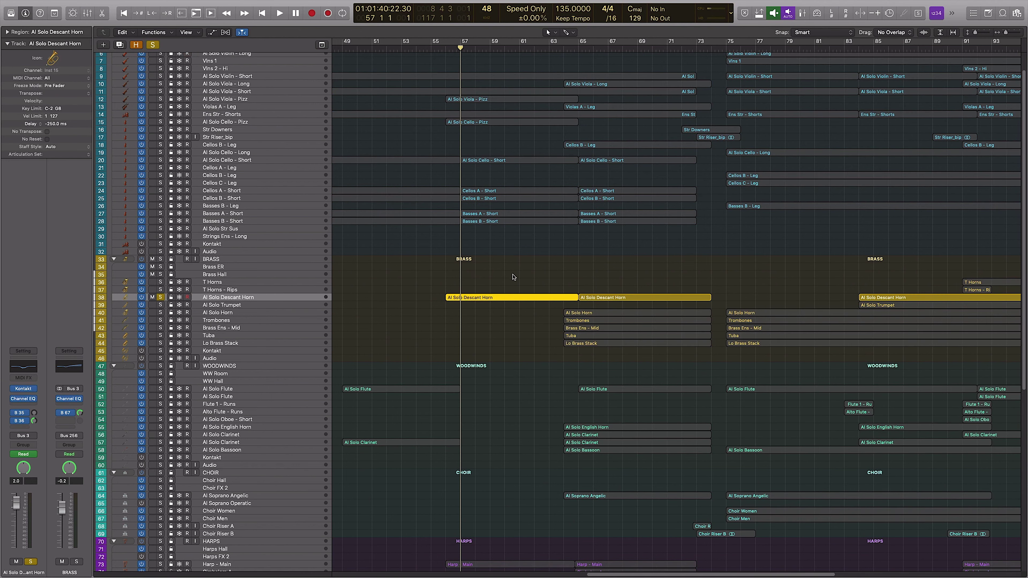
{"action": "key", "text": "space"}
{"action": "key", "text": "super+Down"}
{"action": "scroll", "coordinate": [520, 246], "scroll_direction": "left", "scroll_amount": 1}
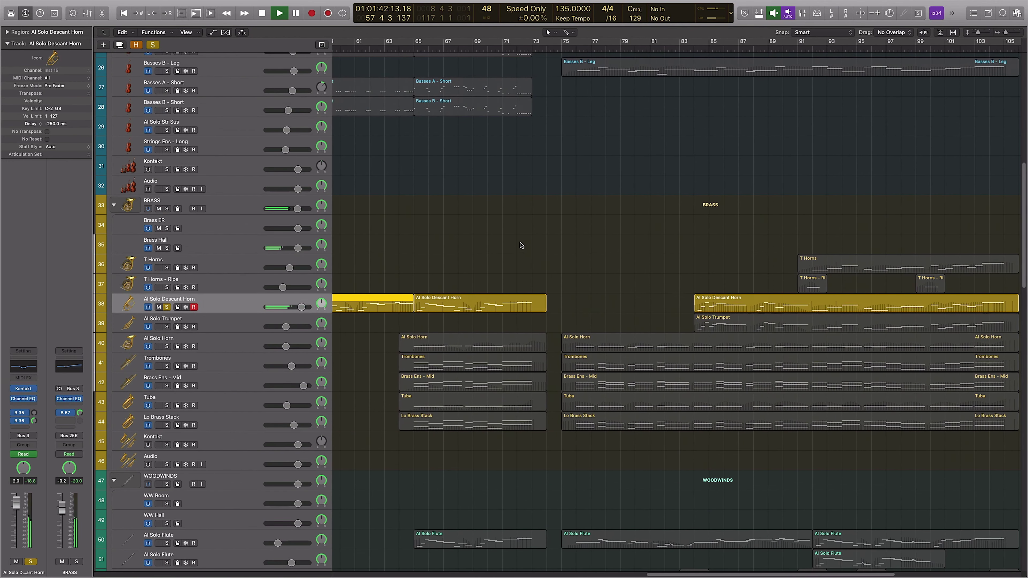
{"action": "key", "text": "s"}
{"action": "left_click", "coordinate": [657, 226]}
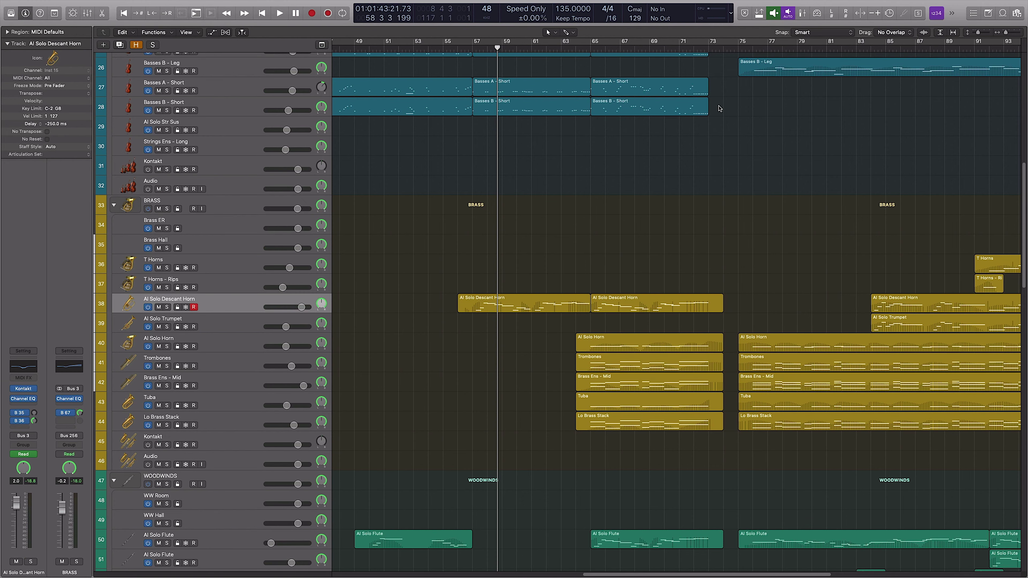
Place the playhead at bar 75 and solo the brass tracks from T Horns down to Lo Brass Stack
{"action": "scroll", "coordinate": [730, 85], "scroll_direction": "right", "scroll_amount": 10}
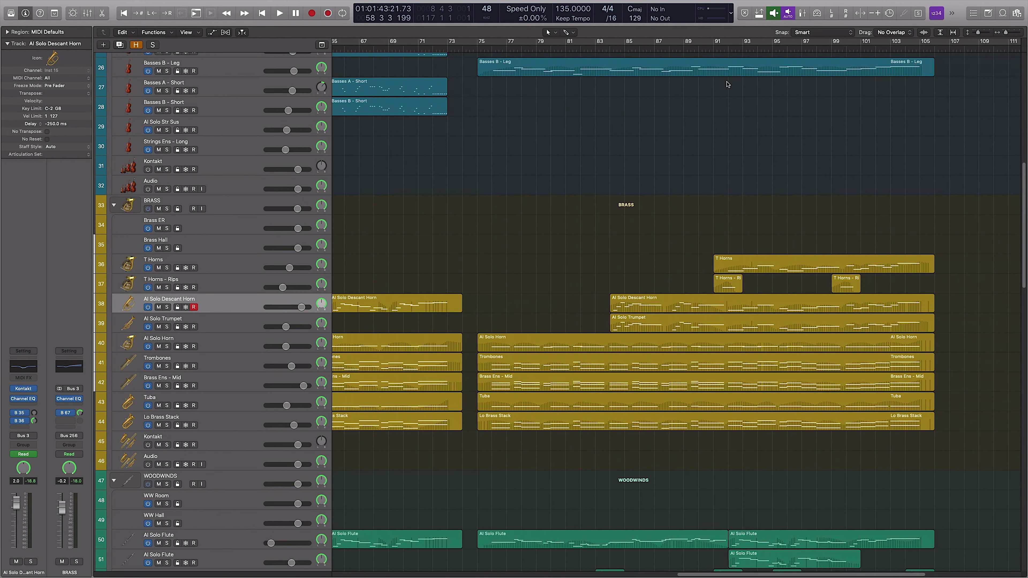
{"action": "scroll", "coordinate": [604, 122], "scroll_direction": "up", "scroll_amount": 15}
{"action": "left_click", "coordinate": [476, 50]}
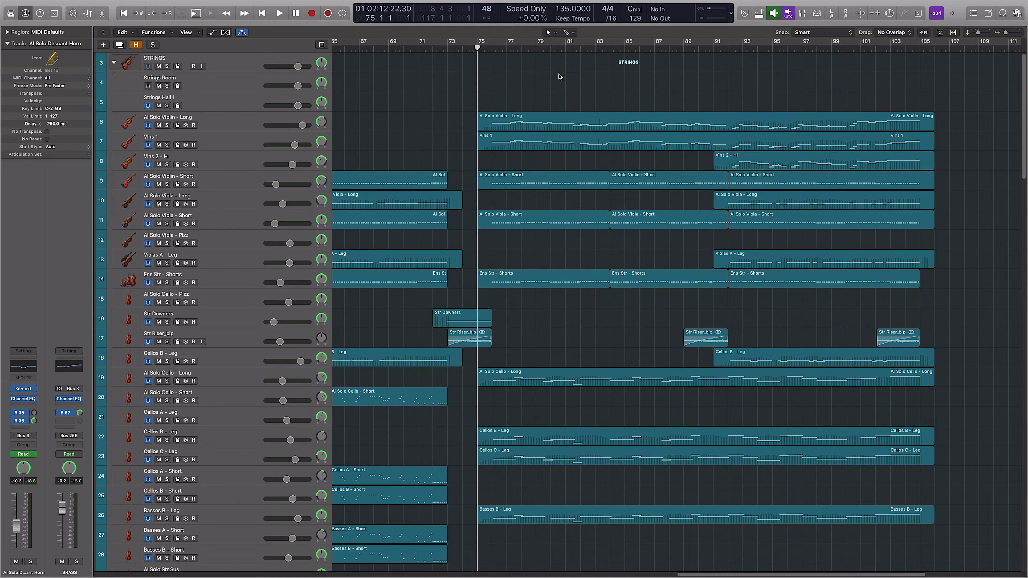
{"action": "scroll", "coordinate": [561, 367], "scroll_direction": "down", "scroll_amount": 17}
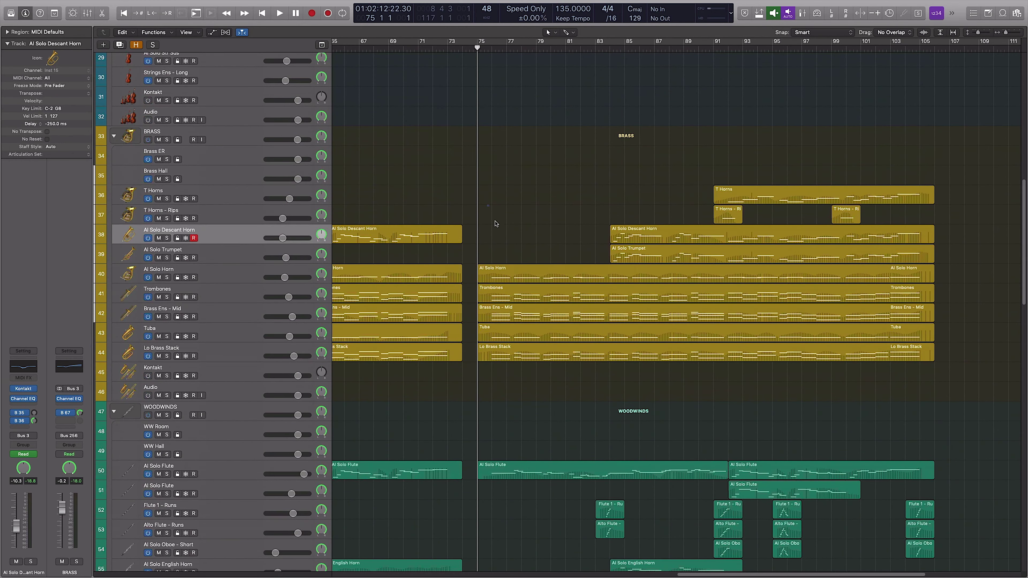
{"action": "left_click_drag", "start_coordinate": [496, 224], "coordinate": [525, 370]}
{"action": "key", "text": "s"}
{"action": "left_click_drag", "start_coordinate": [587, 162], "coordinate": [868, 261]}
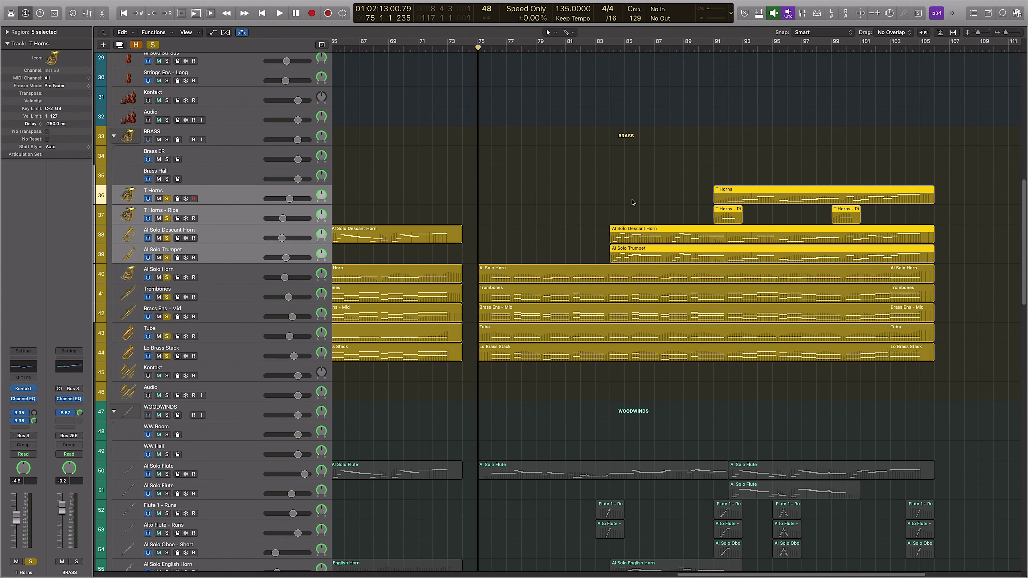
Select all brass regions from bar 75 onward, play them from bar 76, and show their notes in the piano roll
{"action": "left_click", "coordinate": [639, 174]}
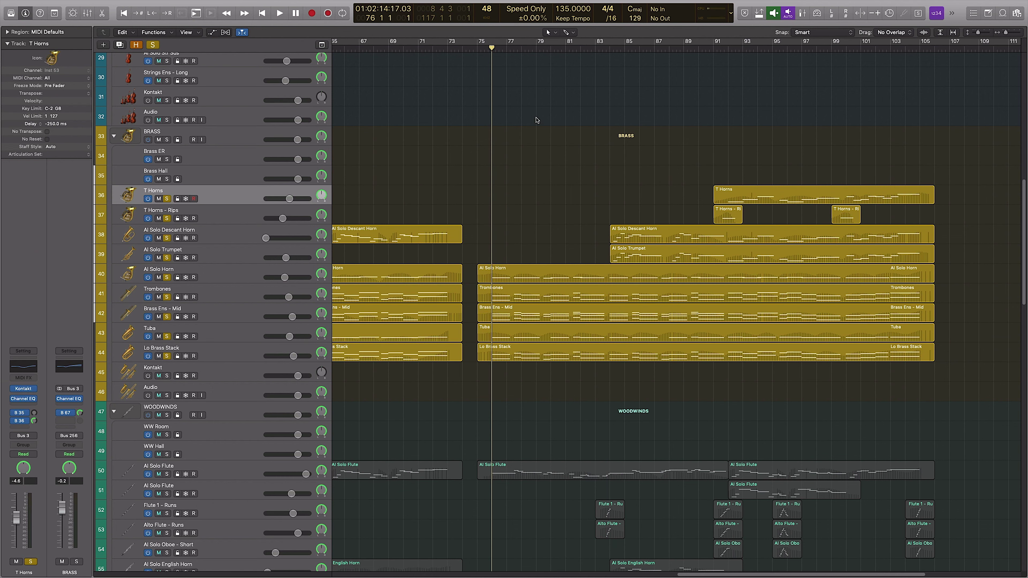
{"action": "left_click_drag", "start_coordinate": [536, 120], "coordinate": [905, 397]}
{"action": "key", "text": "space"}
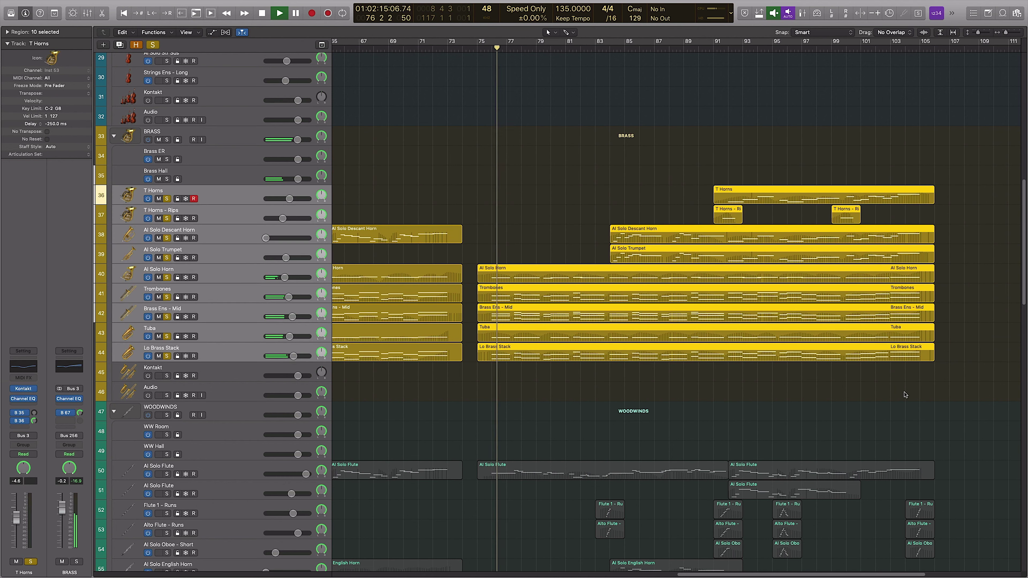
{"action": "key", "text": "p"}
{"action": "scroll", "coordinate": [696, 239], "scroll_direction": "left", "scroll_amount": 10}
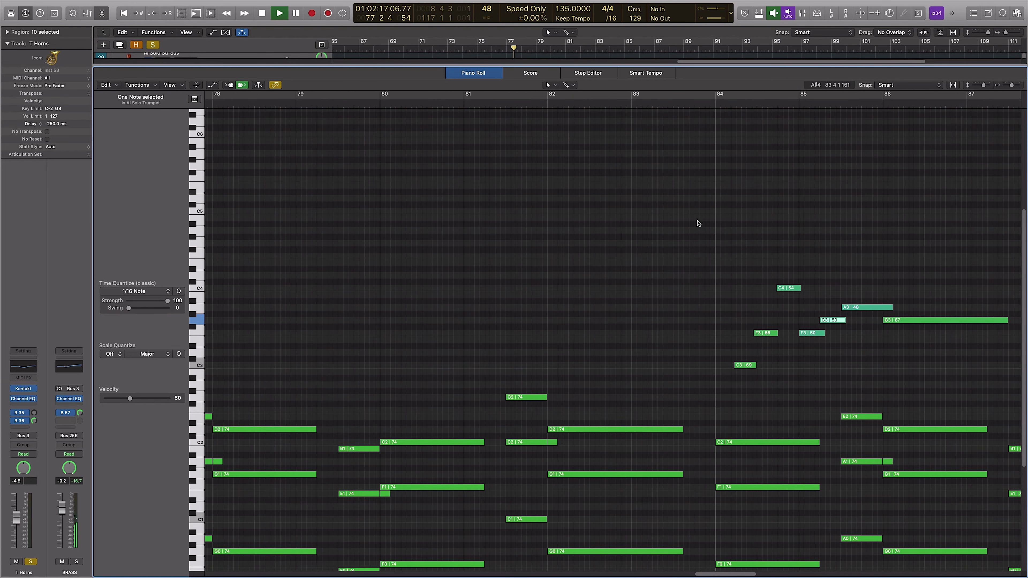
Follow the brass notes in the piano roll up to bar 80, stop playback, and audition the stacked C2 and F0 notes there
{"action": "scroll", "coordinate": [696, 214], "scroll_direction": "down", "scroll_amount": 3}
{"action": "scroll", "coordinate": [696, 214], "scroll_direction": "right", "scroll_amount": 3}
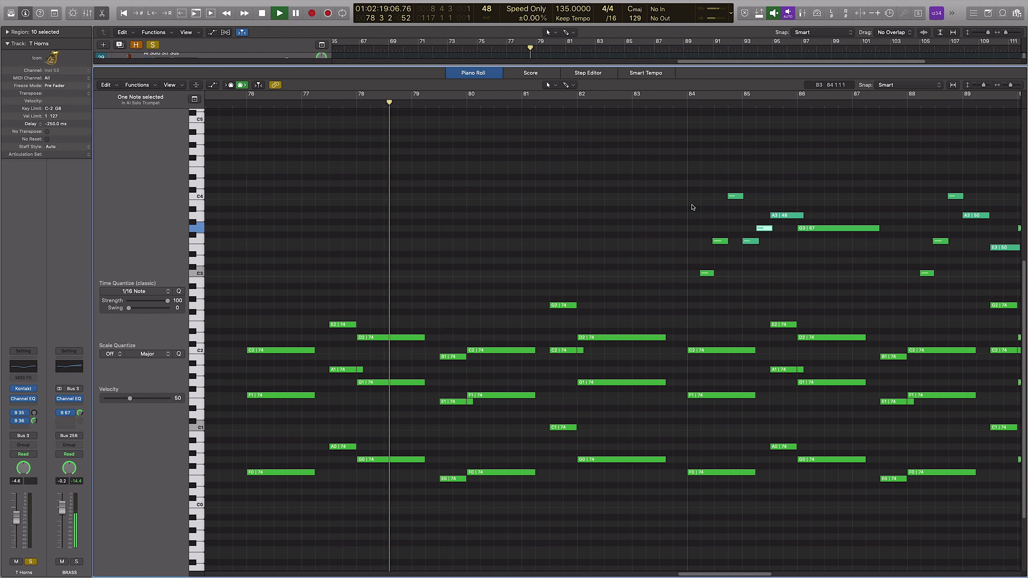
{"action": "scroll", "coordinate": [692, 207], "scroll_direction": "up", "scroll_amount": 2}
{"action": "scroll", "coordinate": [692, 207], "scroll_direction": "right", "scroll_amount": 1}
{"action": "key", "text": "space"}
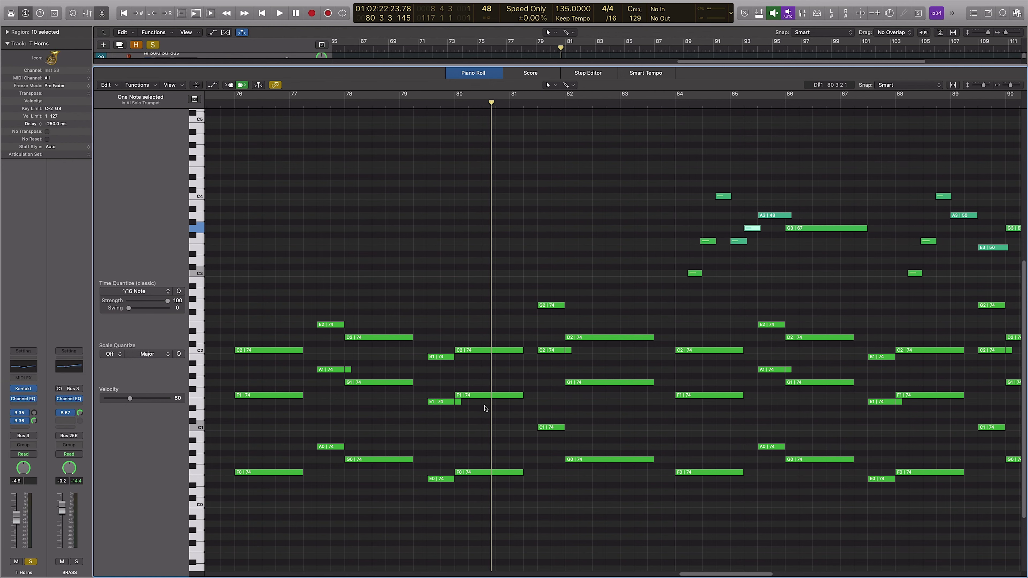
{"action": "left_click", "coordinate": [479, 350]}
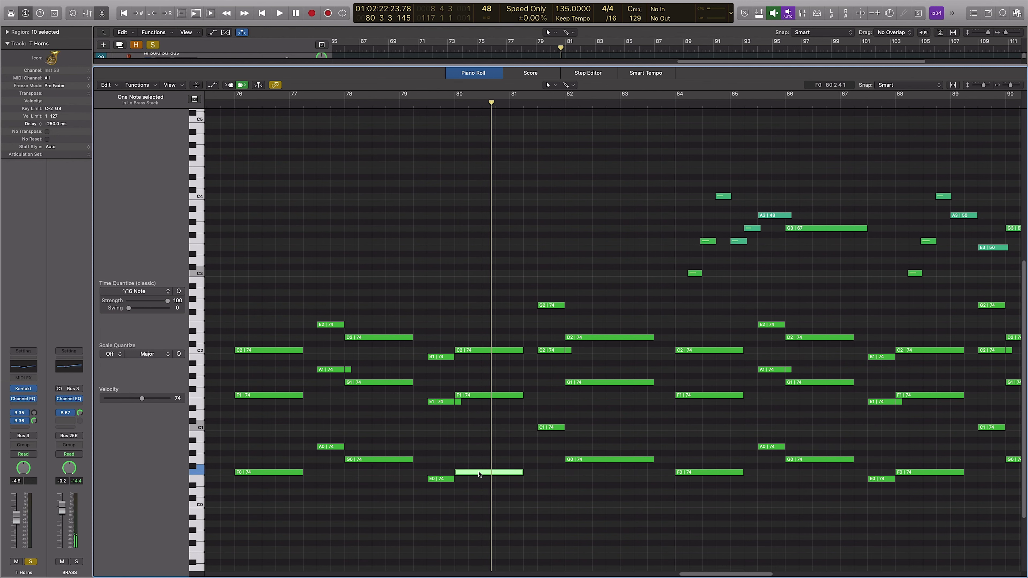
{"action": "left_click", "coordinate": [490, 434]}
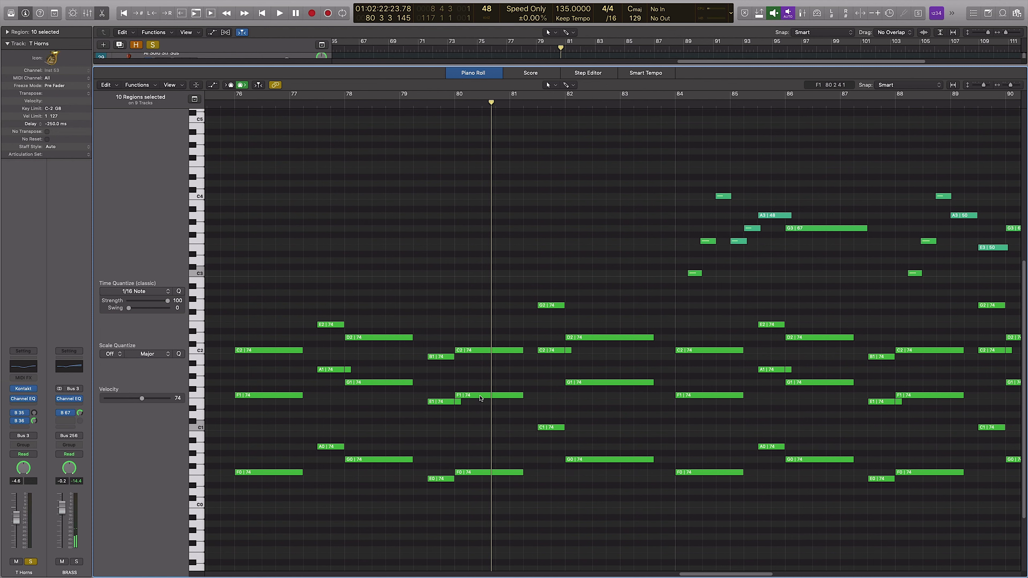
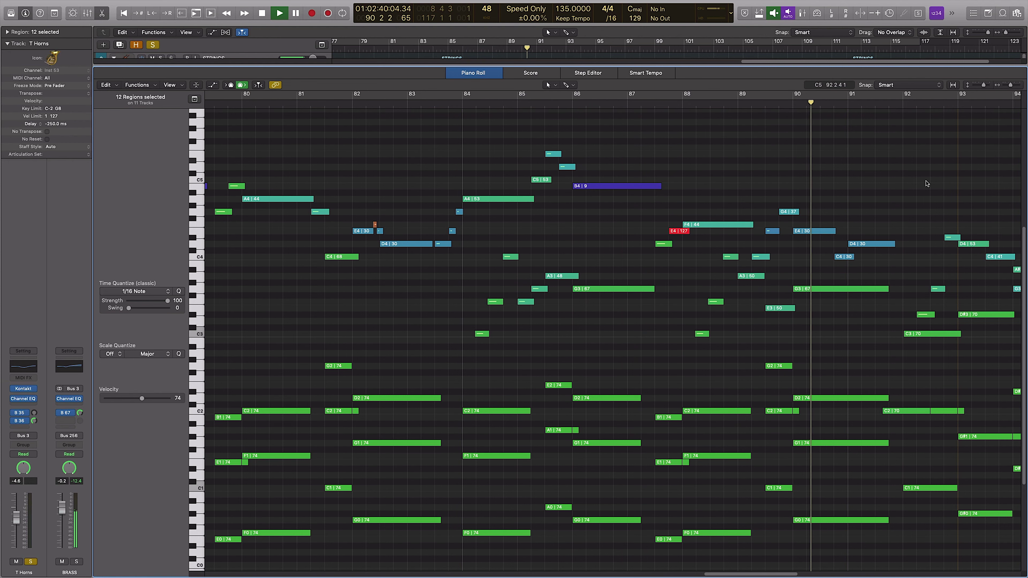
Follow the combined violin and brass notes through bar 91 in the piano roll, then return the playhead to bar 83
{"action": "scroll", "coordinate": [935, 183], "scroll_direction": "right", "scroll_amount": 1}
{"action": "scroll", "coordinate": [938, 183], "scroll_direction": "right", "scroll_amount": 5}
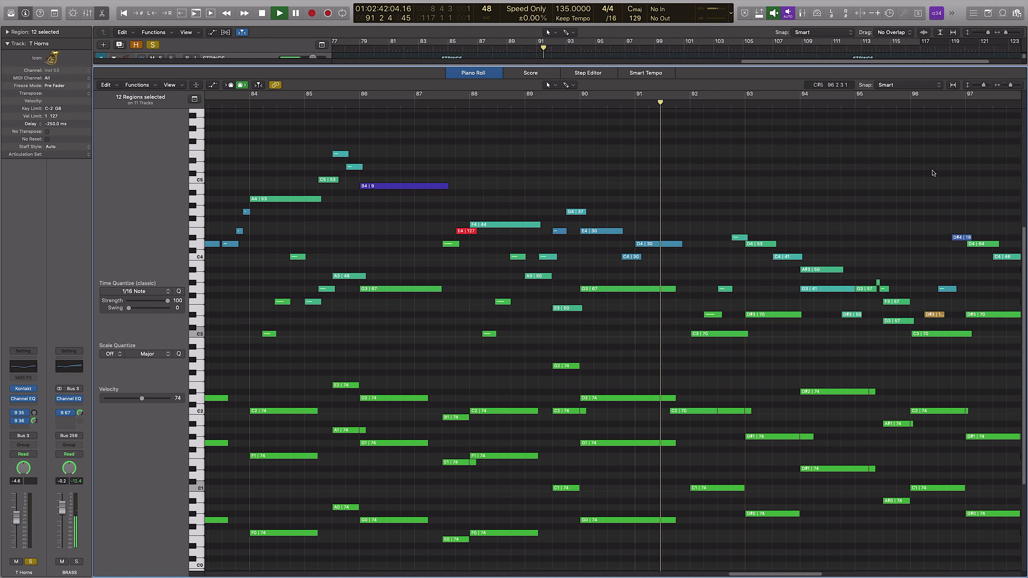
{"action": "scroll", "coordinate": [511, 146], "scroll_direction": "left", "scroll_amount": 4}
{"action": "left_click", "coordinate": [330, 105]}
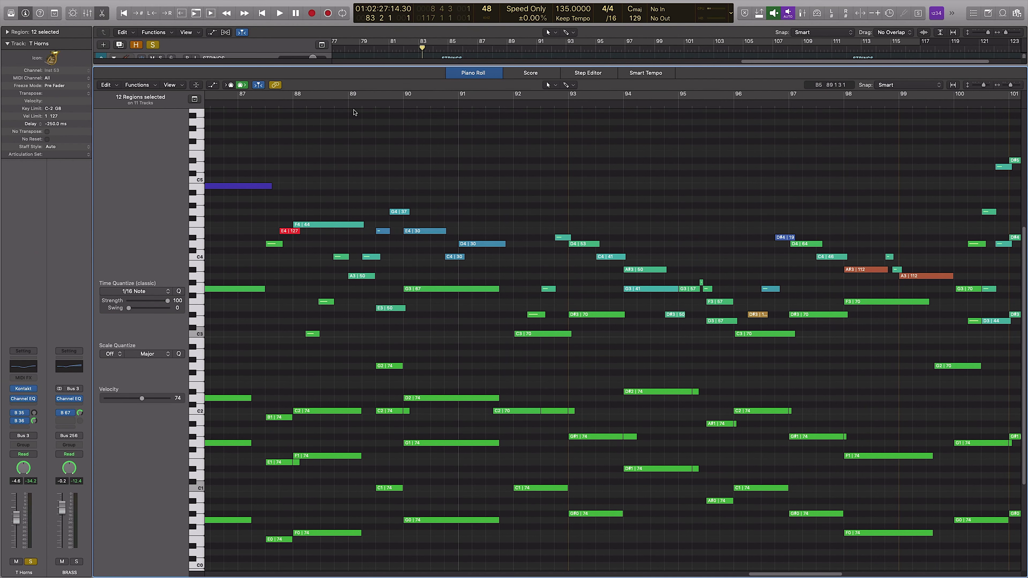
Return to the arrangement, clear the violin and brass solos, and solo the woodwind regions from bar 75 onward
{"action": "key", "text": "p"}
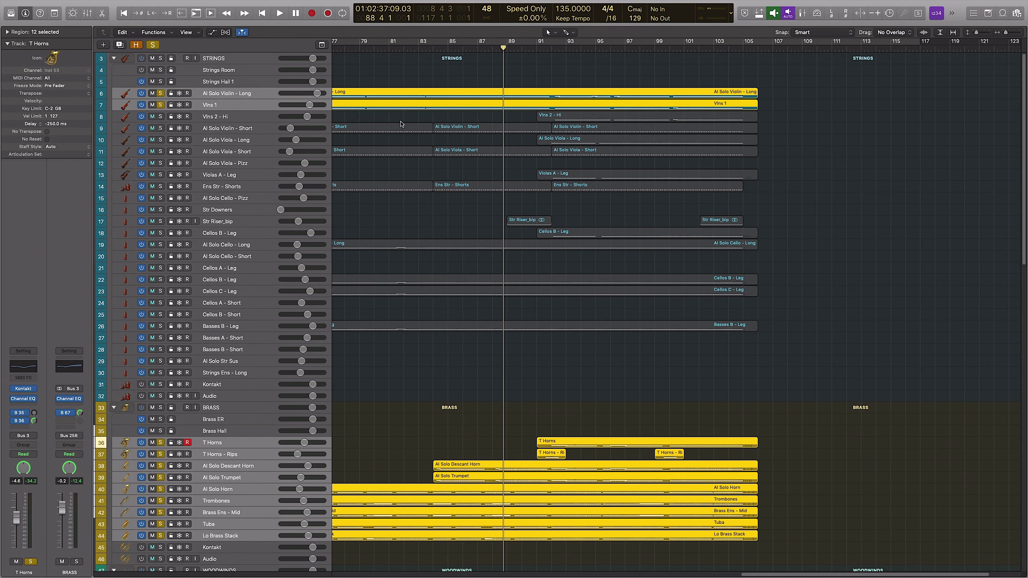
{"action": "left_click", "coordinate": [553, 197]}
{"action": "scroll", "coordinate": [498, 292], "scroll_direction": "down", "scroll_amount": 10}
{"action": "scroll", "coordinate": [498, 292], "scroll_direction": "left", "scroll_amount": 5}
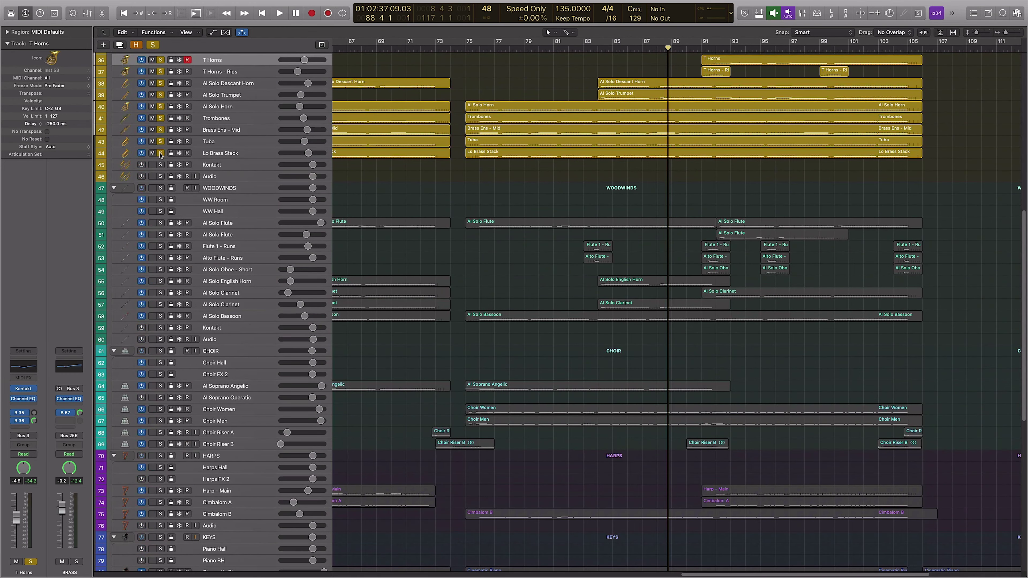
{"action": "left_click", "coordinate": [161, 154]}
{"action": "left_click_drag", "start_coordinate": [599, 187], "coordinate": [810, 334]}
{"action": "key", "text": "s"}
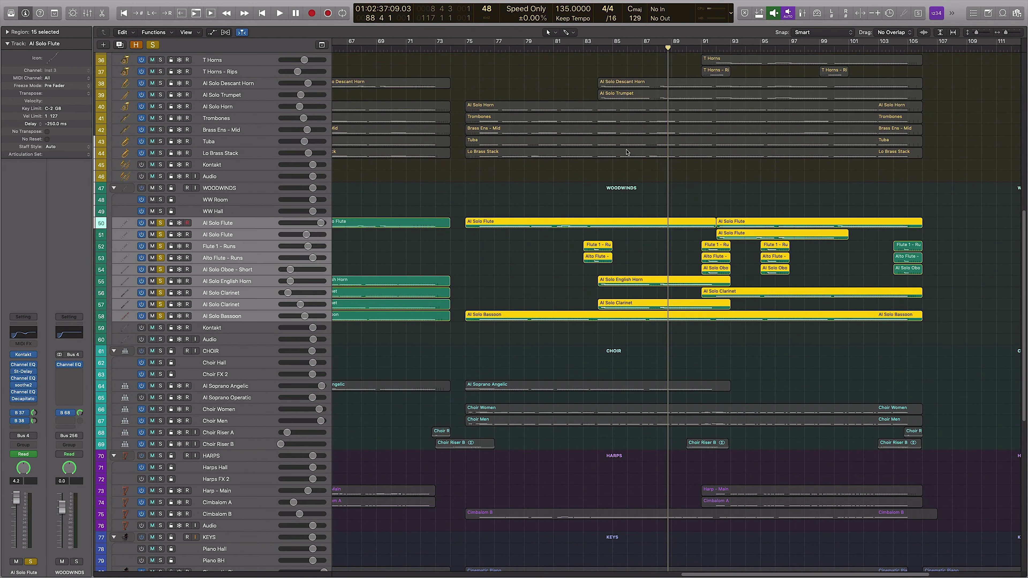
Narrow the solo to the flute, English horn, clarinet and bassoon regions around bar 84 and show their notes in the piano roll
{"action": "left_click", "coordinate": [374, 230]}
{"action": "key", "text": "space"}
{"action": "scroll", "coordinate": [632, 238], "scroll_direction": "up", "scroll_amount": 3}
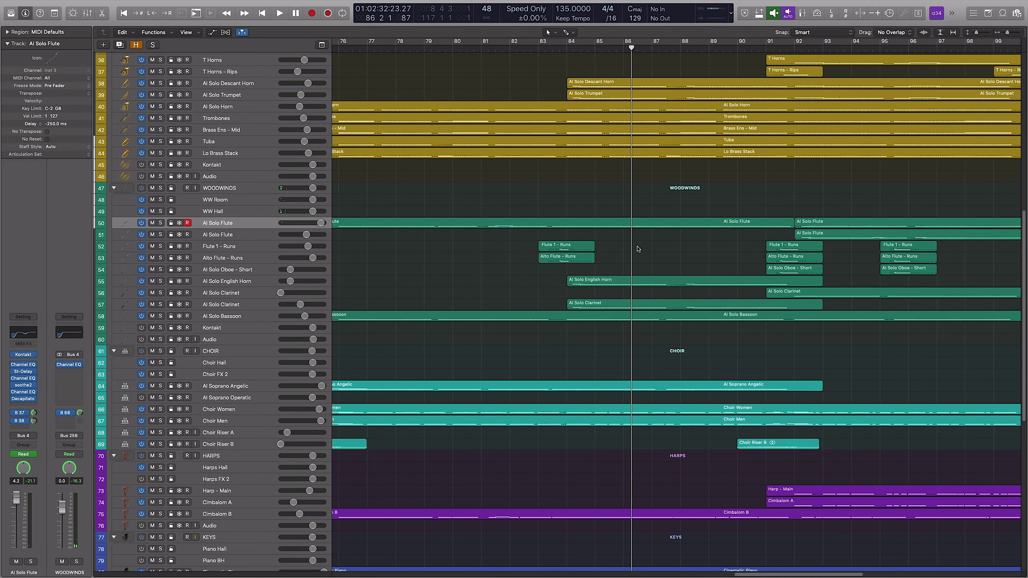
{"action": "scroll", "coordinate": [555, 237], "scroll_direction": "right", "scroll_amount": 2}
{"action": "left_click_drag", "start_coordinate": [563, 198], "coordinate": [587, 318]}
{"action": "key", "text": "s"}
{"action": "key", "text": "p"}
{"action": "scroll", "coordinate": [361, 170], "scroll_direction": "left", "scroll_amount": 3}
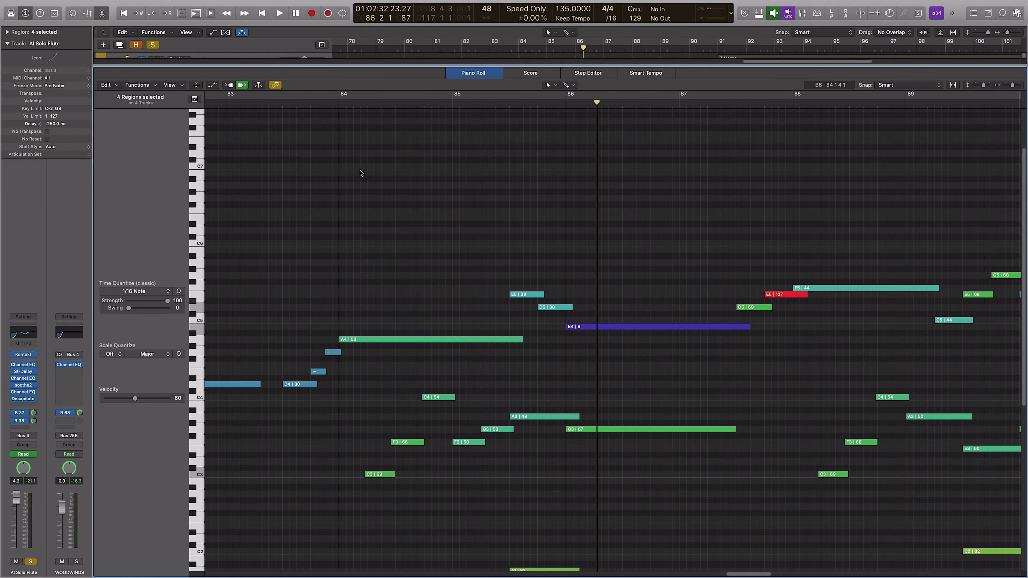
Play the four soloed woodwinds from bar 84 to bar 90 while following their melody notes in the piano roll
{"action": "key", "text": "space"}
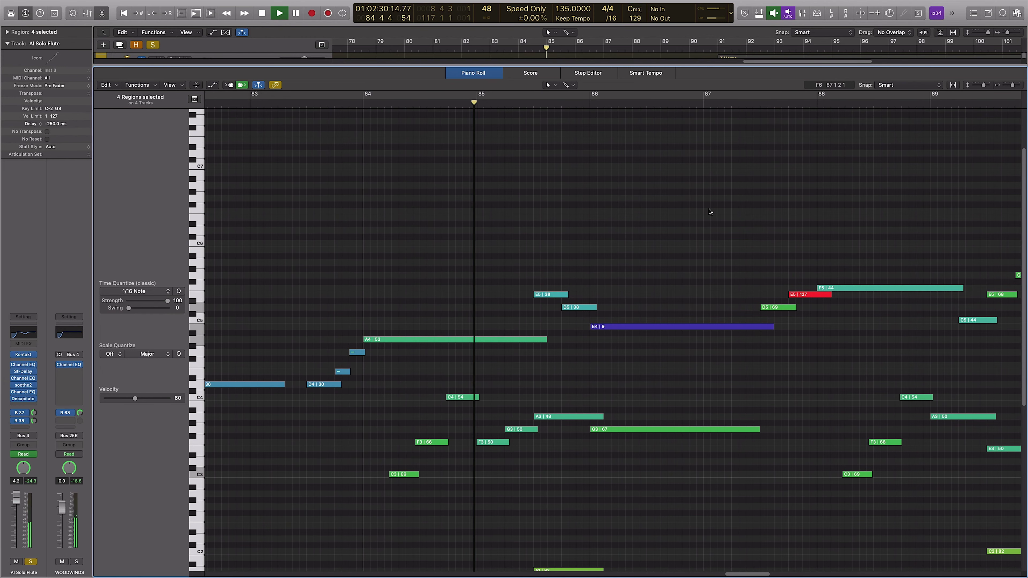
{"action": "scroll", "coordinate": [710, 211], "scroll_direction": "down", "scroll_amount": 2}
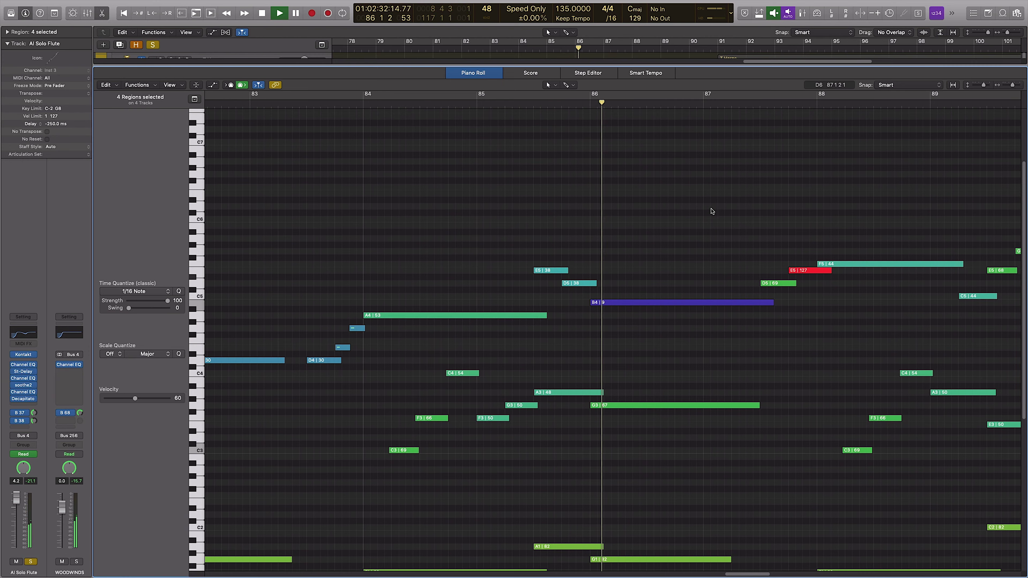
{"action": "scroll", "coordinate": [713, 210], "scroll_direction": "down", "scroll_amount": 2}
{"action": "key", "text": "cmd+Left"}
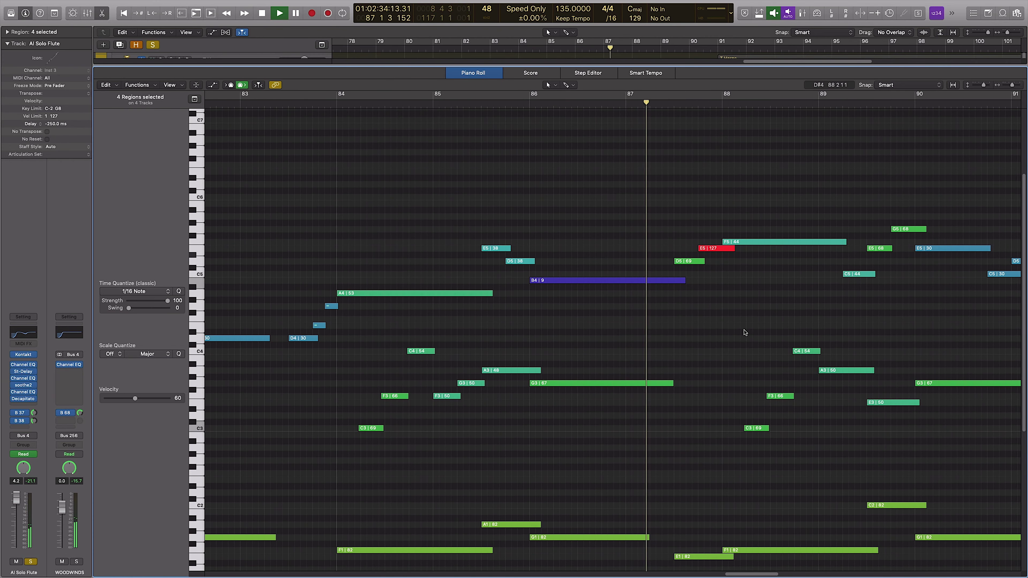
{"action": "scroll", "coordinate": [725, 324], "scroll_direction": "right", "scroll_amount": 3}
{"action": "key", "text": "super+Left"}
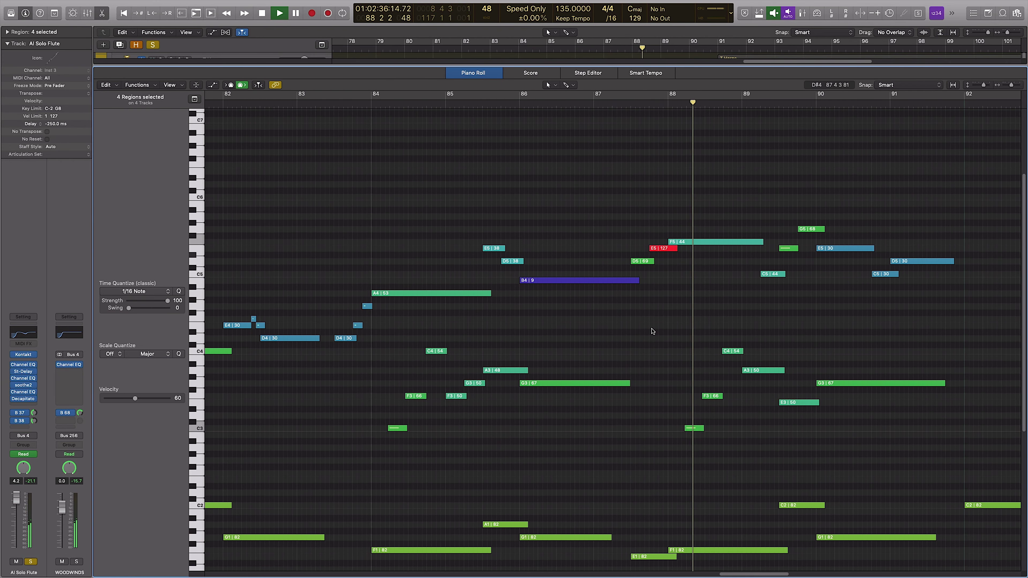
{"action": "key", "text": "super+Right"}
{"action": "key", "text": "super+Left"}
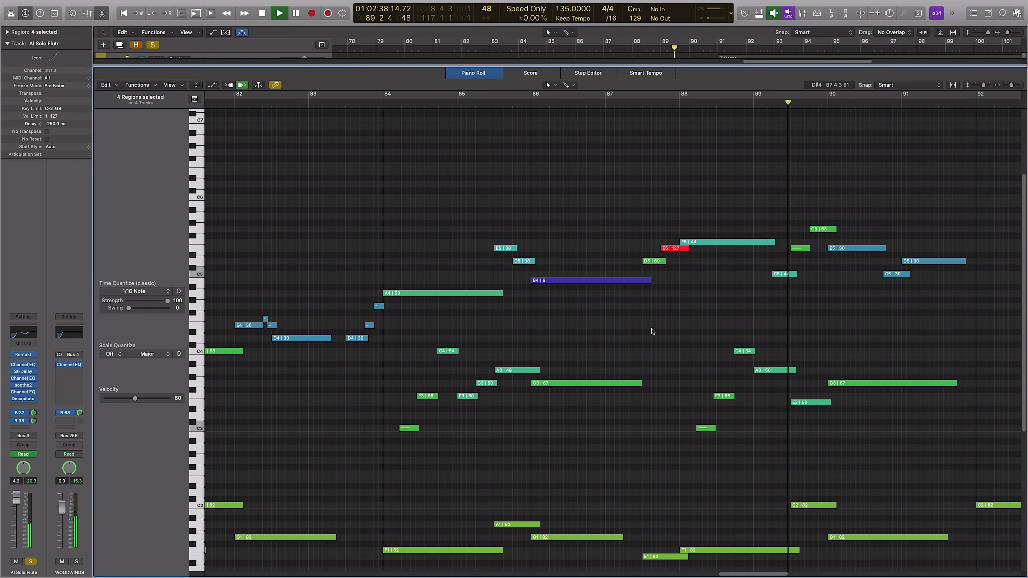
{"action": "key", "text": "space"}
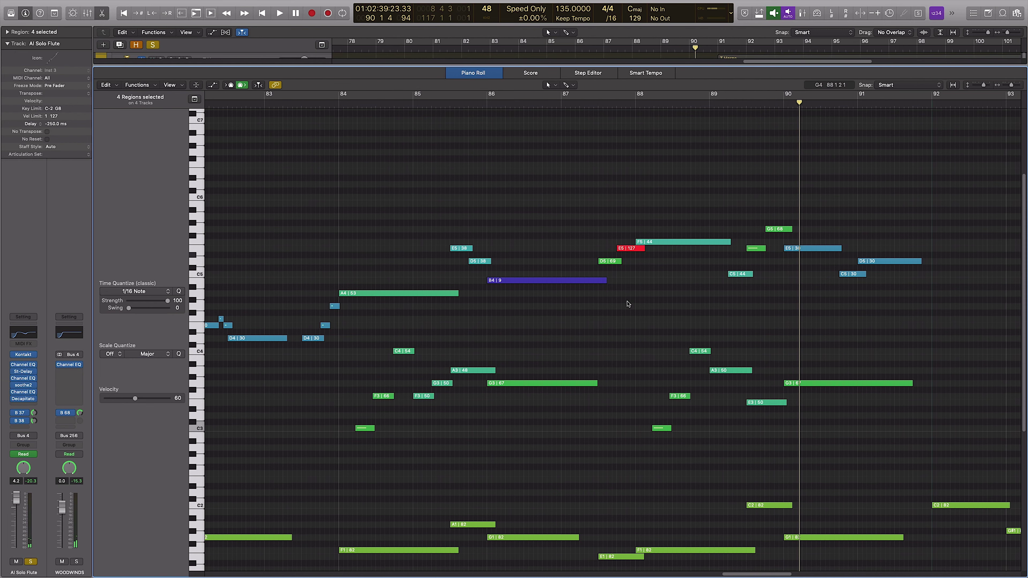
Examine the ends of the held A4 and B4 melody notes, then return to the arrangement view
{"action": "mouse_move", "coordinate": [457, 295]}
{"action": "left_mouse_down"}
{"action": "mouse_move", "coordinate": [436, 296]}
{"action": "mouse_move", "coordinate": [445, 299]}
{"action": "left_mouse_up"}
{"action": "left_click_drag", "start_coordinate": [604, 284], "coordinate": [589, 284]}
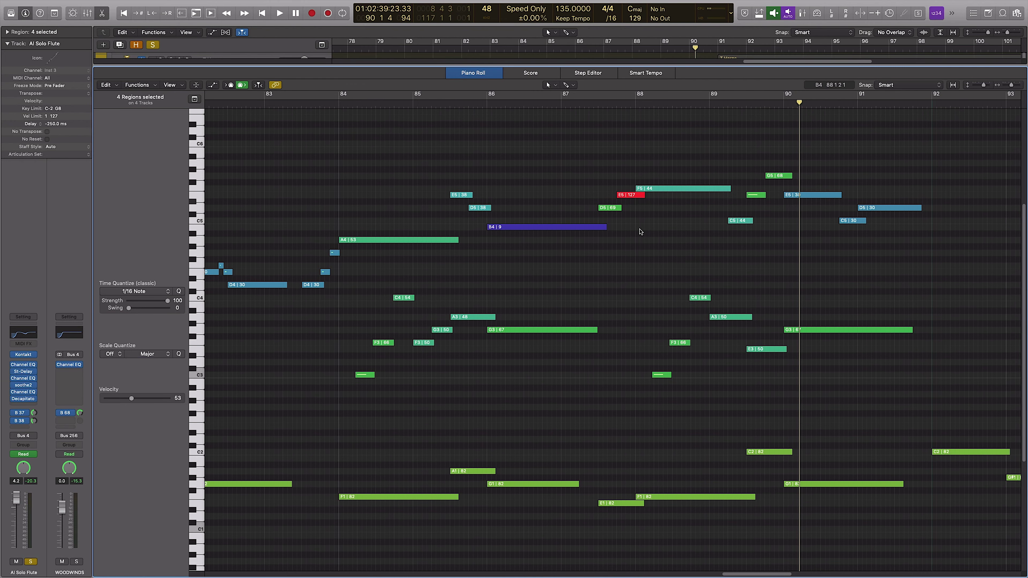
{"action": "key", "text": "e"}
{"action": "left_click", "coordinate": [662, 200]}
{"action": "scroll", "coordinate": [648, 194], "scroll_direction": "down", "scroll_amount": 5}
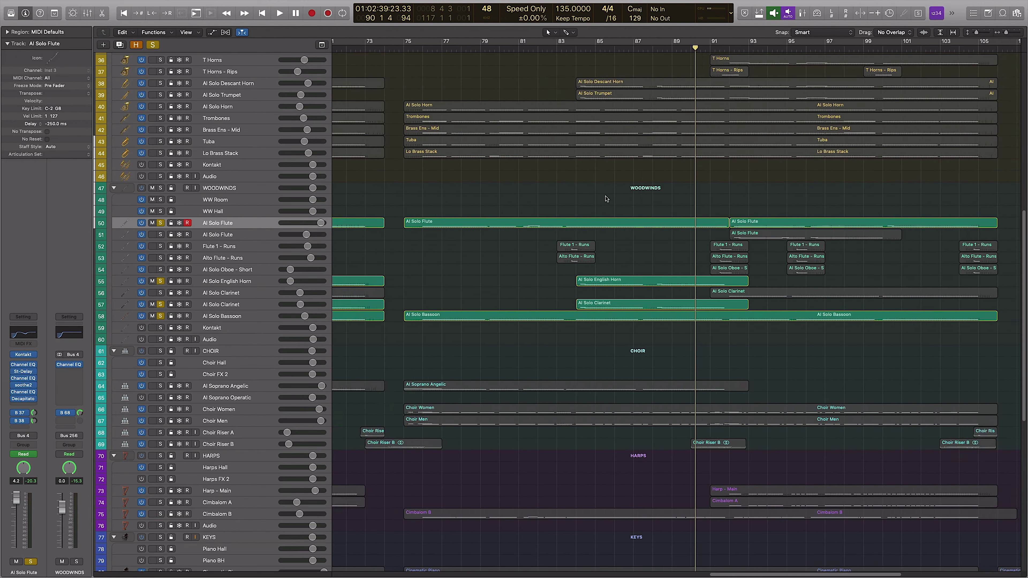
Play the soloed woodwinds briefly from bar 49, then move the playhead to bar 81
{"action": "left_click", "coordinate": [424, 51]}
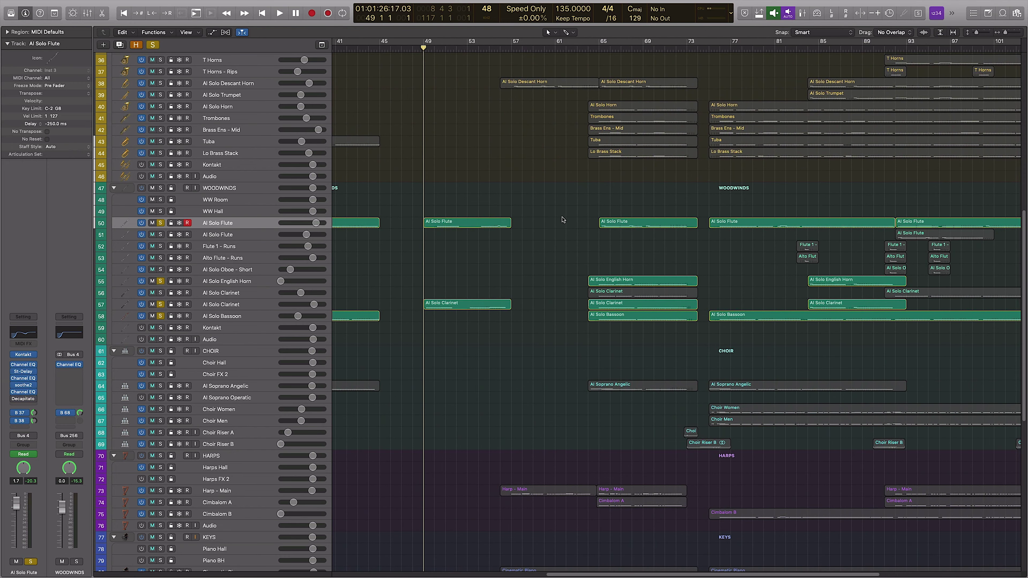
{"action": "key", "text": "space"}
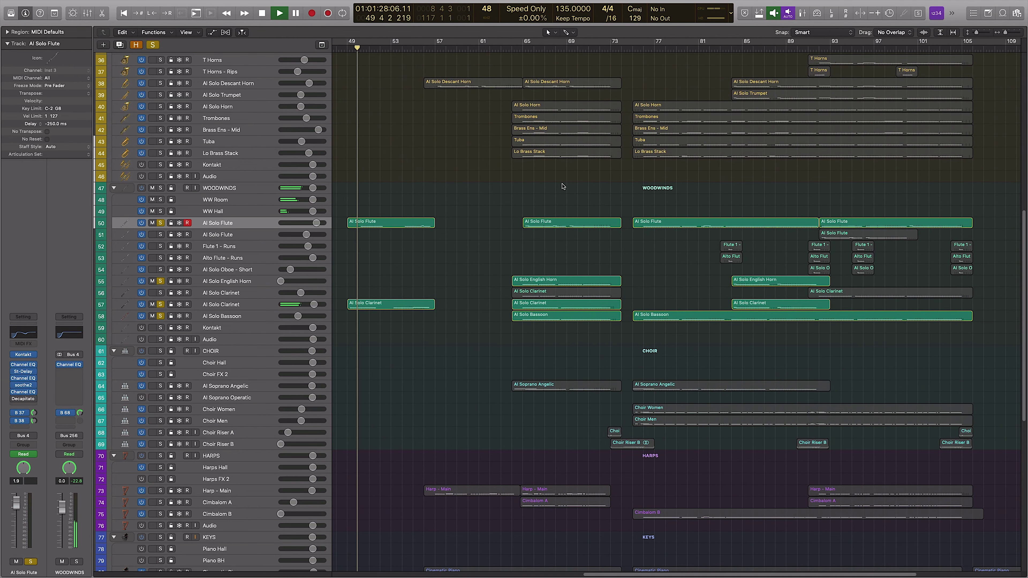
{"action": "scroll", "coordinate": [571, 170], "scroll_direction": "right", "scroll_amount": 4}
{"action": "left_click", "coordinate": [609, 49]}
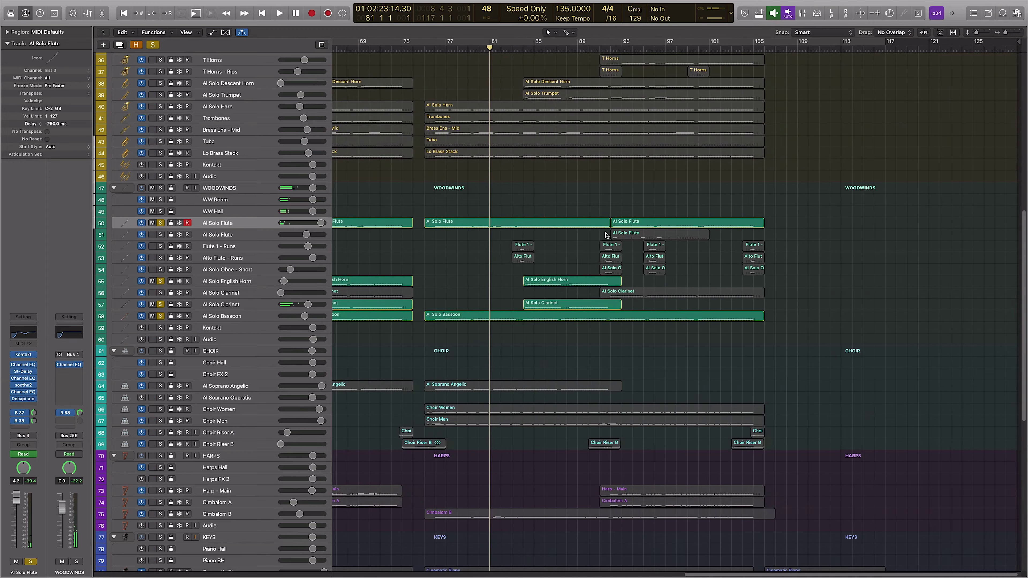
Clear the woodwind solos, solo the AI Soprano Angelic region from bar 75, and play it from bar 81 to bar 82
{"action": "left_click", "coordinate": [160, 317], "text": "alt"}
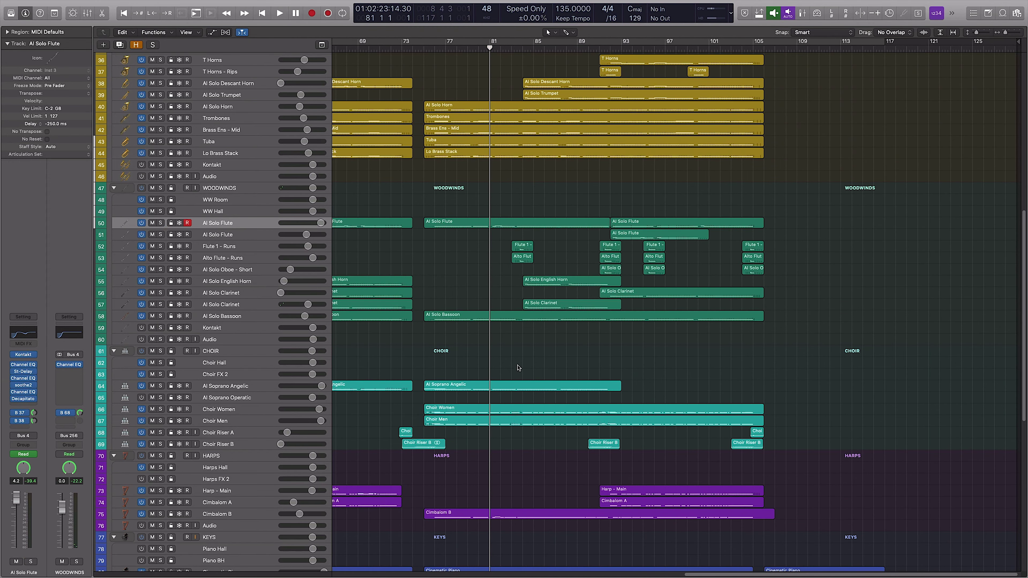
{"action": "key", "text": "ctrl+s"}
{"action": "scroll", "coordinate": [528, 311], "scroll_direction": "up", "scroll_amount": 4}
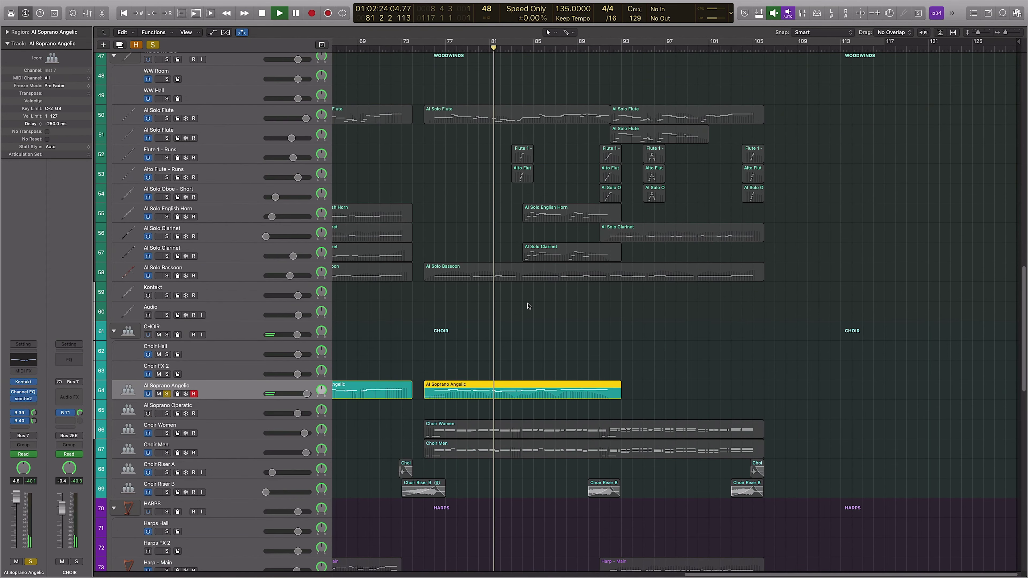
{"action": "scroll", "coordinate": [529, 307], "scroll_direction": "up", "scroll_amount": 2}
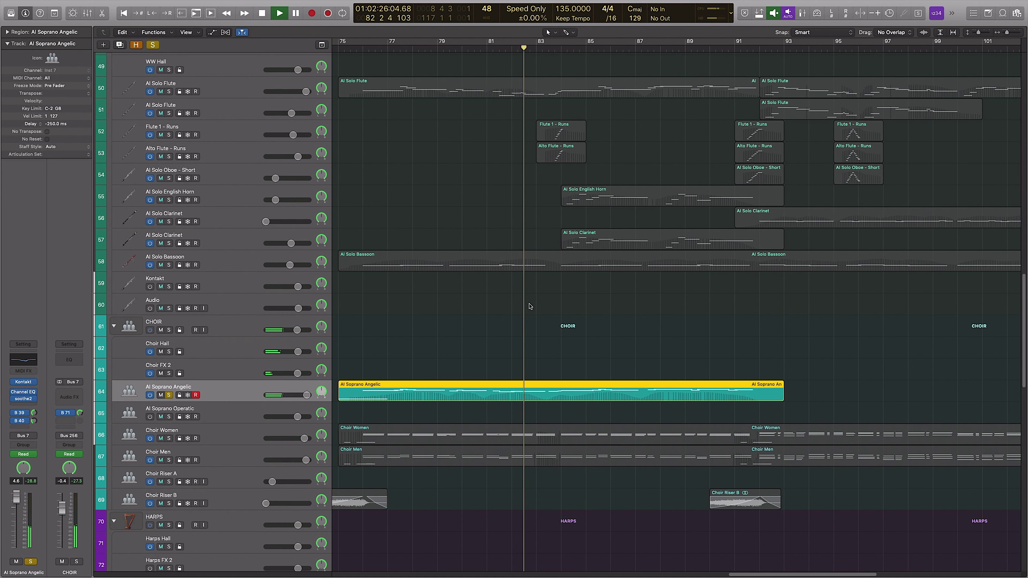
{"action": "scroll", "coordinate": [530, 305], "scroll_direction": "down", "scroll_amount": 3}
{"action": "key", "text": "space"}
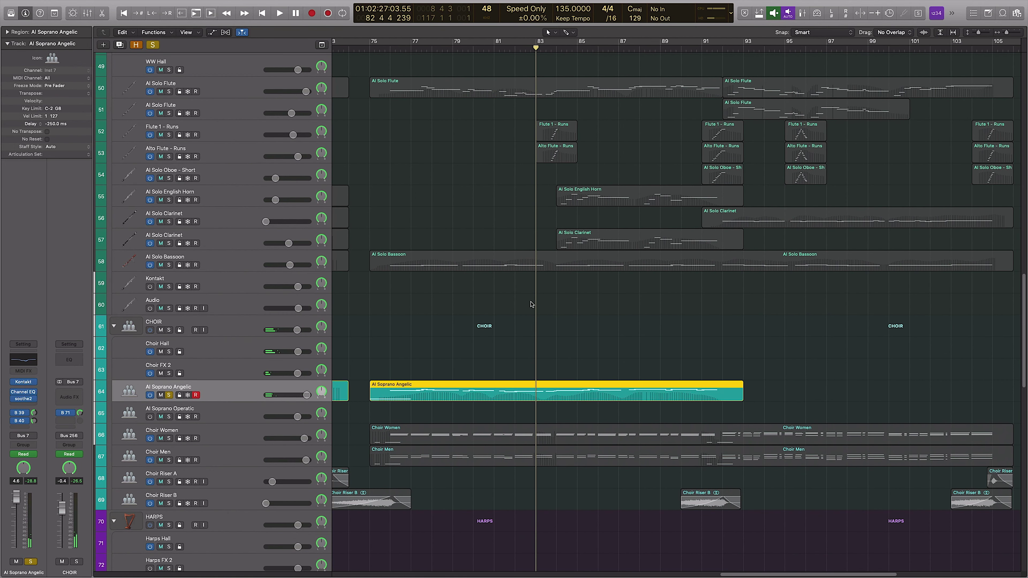
Replace the soprano solo with the Choir Women and Choir Men regions and play them up to bar 86
{"action": "key", "text": "ctrl+s"}
{"action": "left_click", "coordinate": [545, 430]}
{"action": "left_click", "coordinate": [551, 457], "text": "shift"}
{"action": "key", "text": "ctrl+s"}
{"action": "key", "text": "space"}
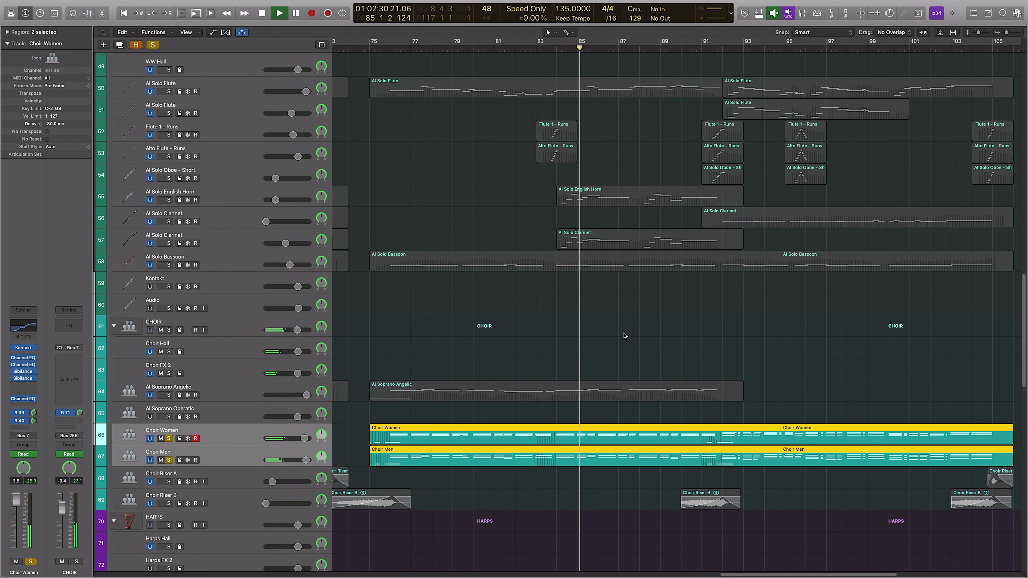
{"action": "key", "text": "space"}
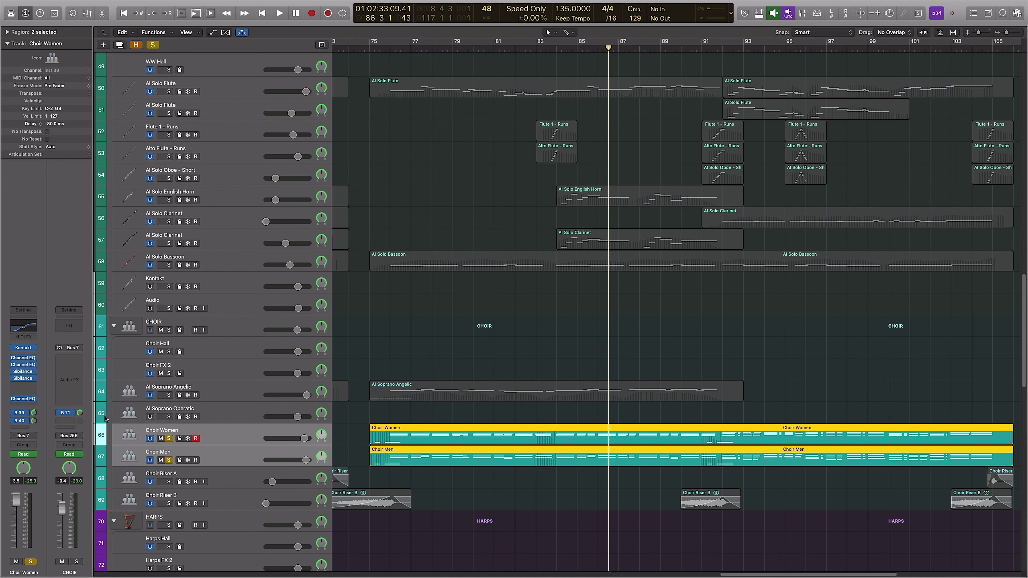
Clear the choir solos, solo the Choir Riser B region near bar 91, and play it from about bar 90
{"action": "left_click", "coordinate": [168, 438]}
{"action": "scroll", "coordinate": [611, 322], "scroll_direction": "right", "scroll_amount": 5}
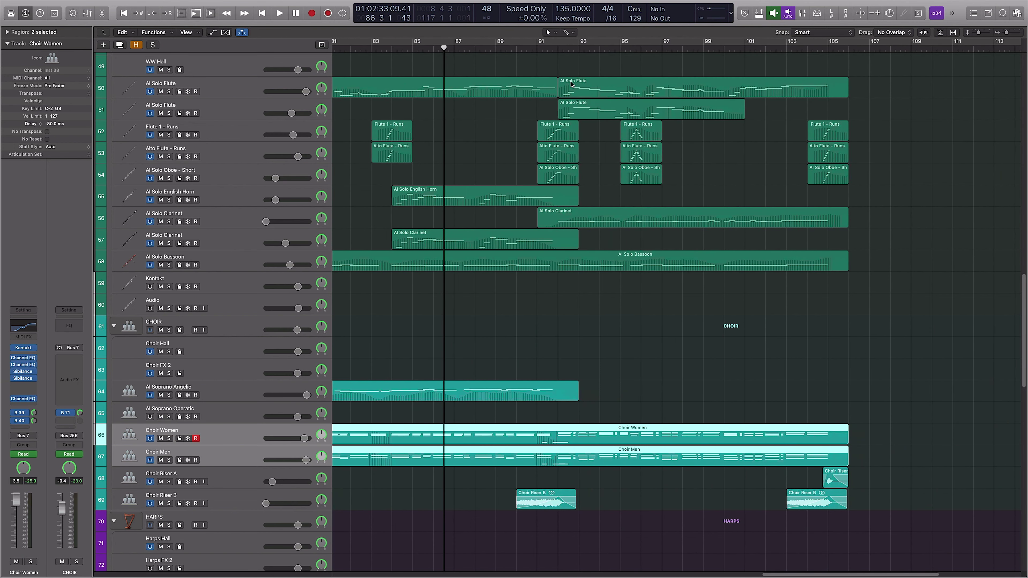
{"action": "left_click", "coordinate": [539, 48]}
{"action": "left_click", "coordinate": [531, 500]}
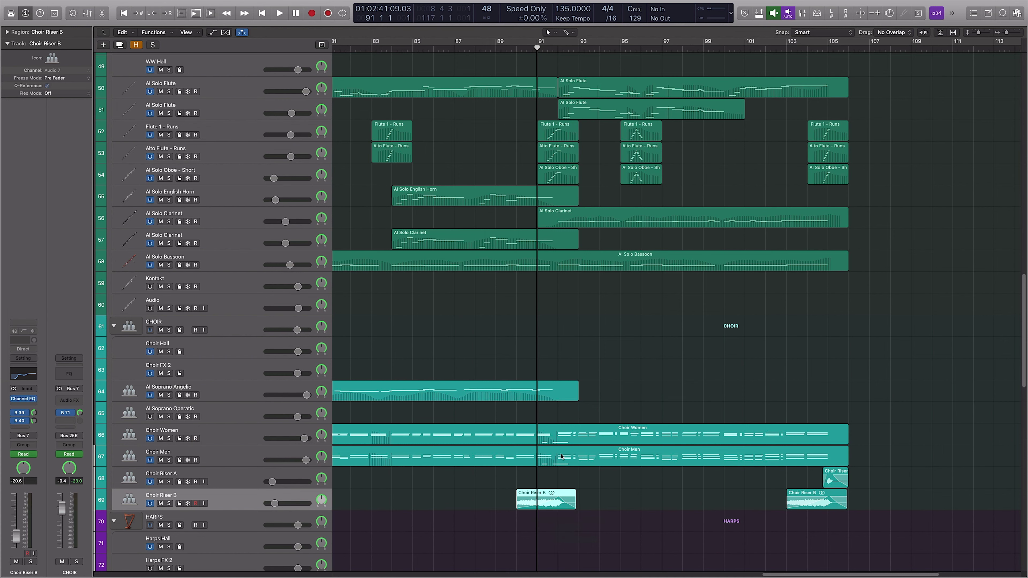
{"action": "key", "text": "ctrl+s"}
{"action": "left_click", "coordinate": [523, 49]}
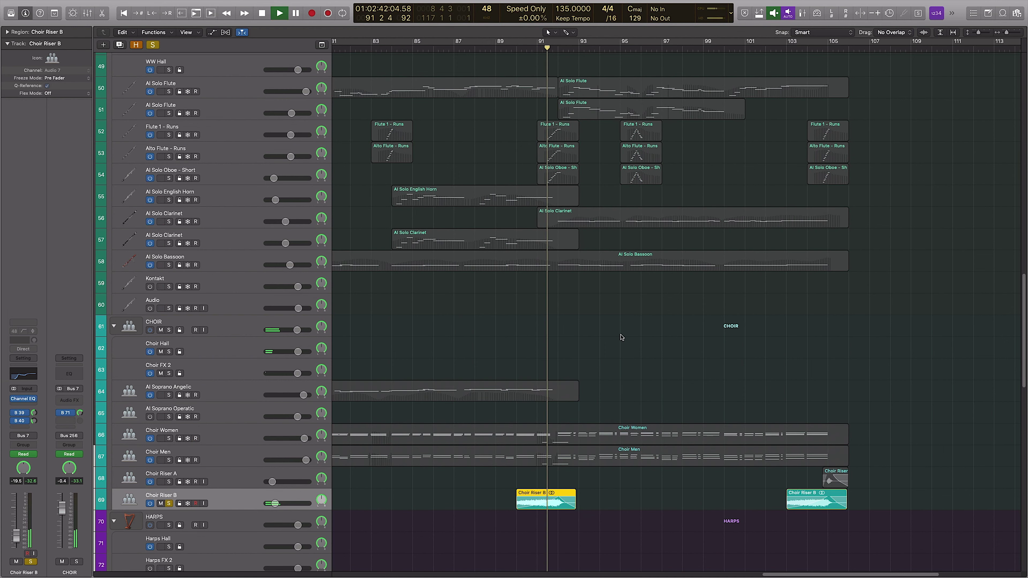
Clear the Choir Riser B solo, then solo the Harp - Main, Cimbalom A and Cimbalom B regions in the harps section
{"action": "key", "text": "s"}
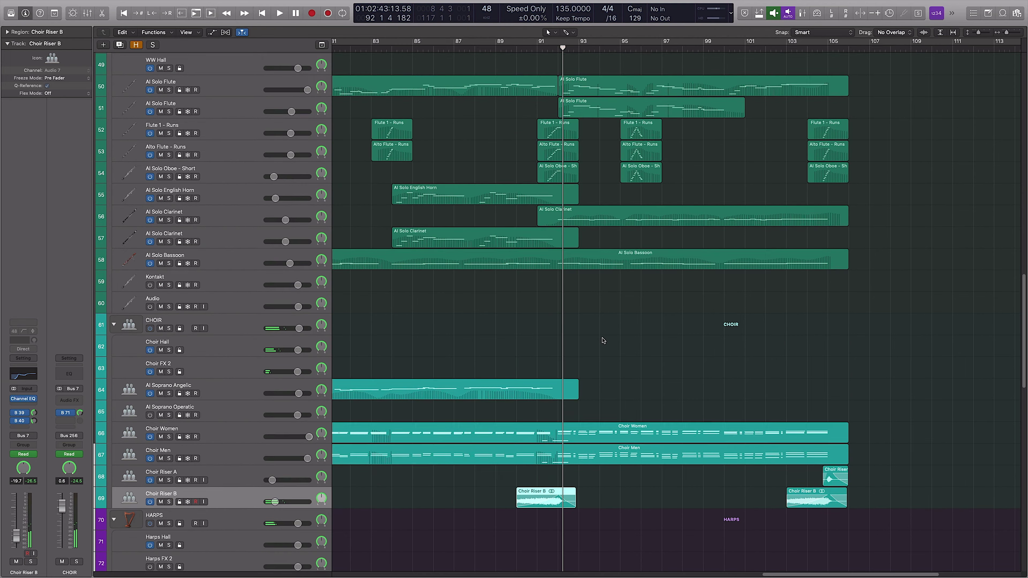
{"action": "scroll", "coordinate": [604, 341], "scroll_direction": "down", "scroll_amount": 6}
{"action": "scroll", "coordinate": [603, 340], "scroll_direction": "down", "scroll_amount": 4}
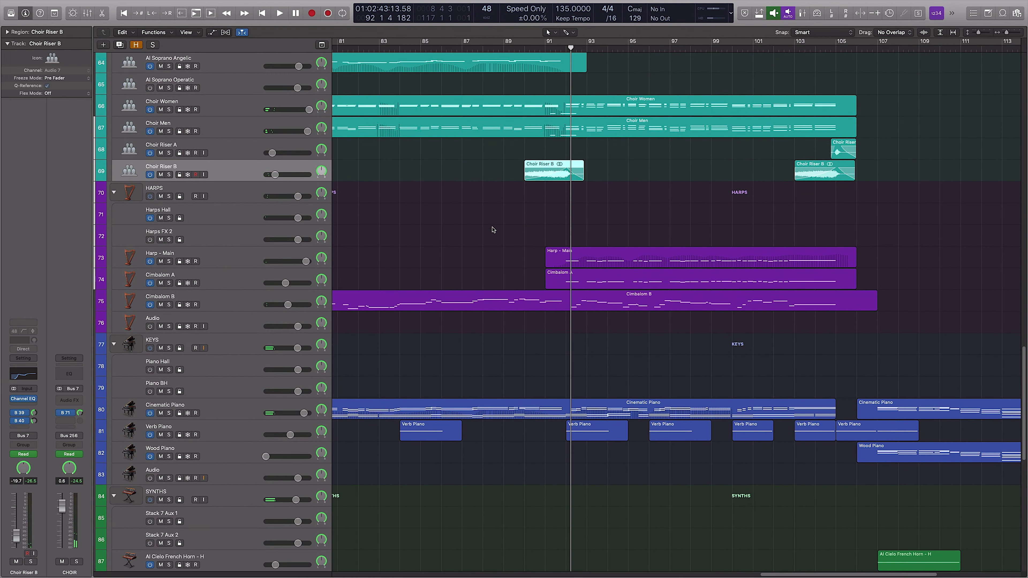
{"action": "left_click_drag", "start_coordinate": [493, 230], "coordinate": [568, 377]}
{"action": "key", "text": "s"}
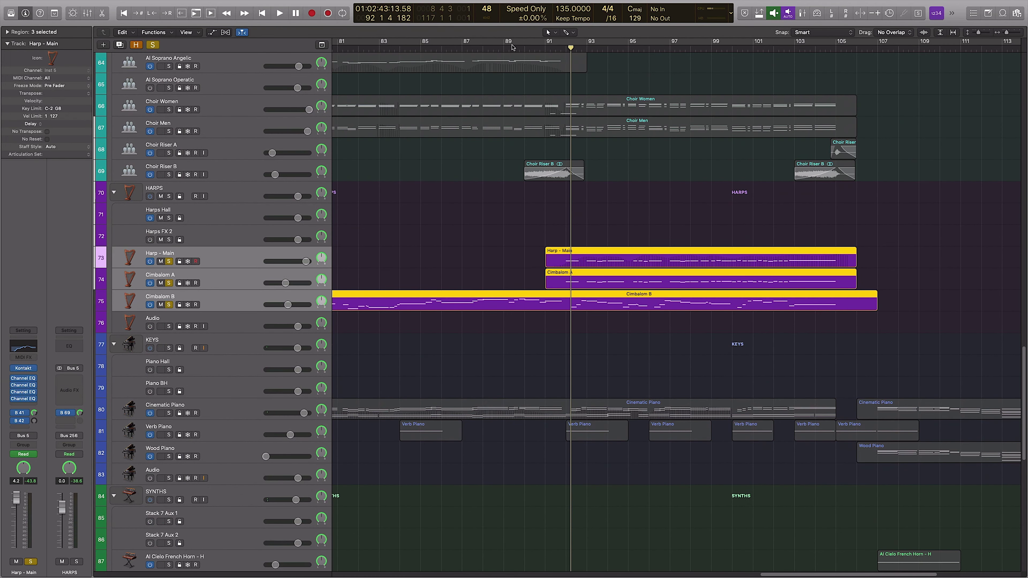
Play the soloed harp and cimbalom regions from about bar 88 to bar 96 while viewing their notes in the Piano Roll
{"action": "left_click", "coordinate": [512, 49]}
{"action": "left_click", "coordinate": [492, 42]}
{"action": "key", "text": "space"}
{"action": "key", "text": "p"}
{"action": "scroll", "coordinate": [598, 342], "scroll_direction": "right", "scroll_amount": 10}
{"action": "scroll", "coordinate": [760, 398], "scroll_direction": "right", "scroll_amount": 5}
{"action": "scroll", "coordinate": [761, 398], "scroll_direction": "down", "scroll_amount": 3}
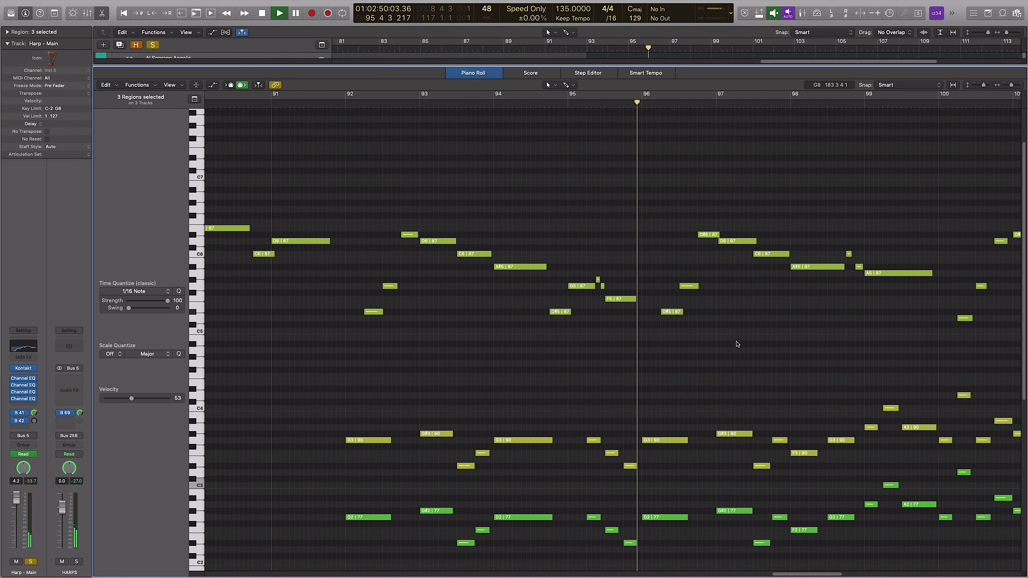
{"action": "key", "text": "space"}
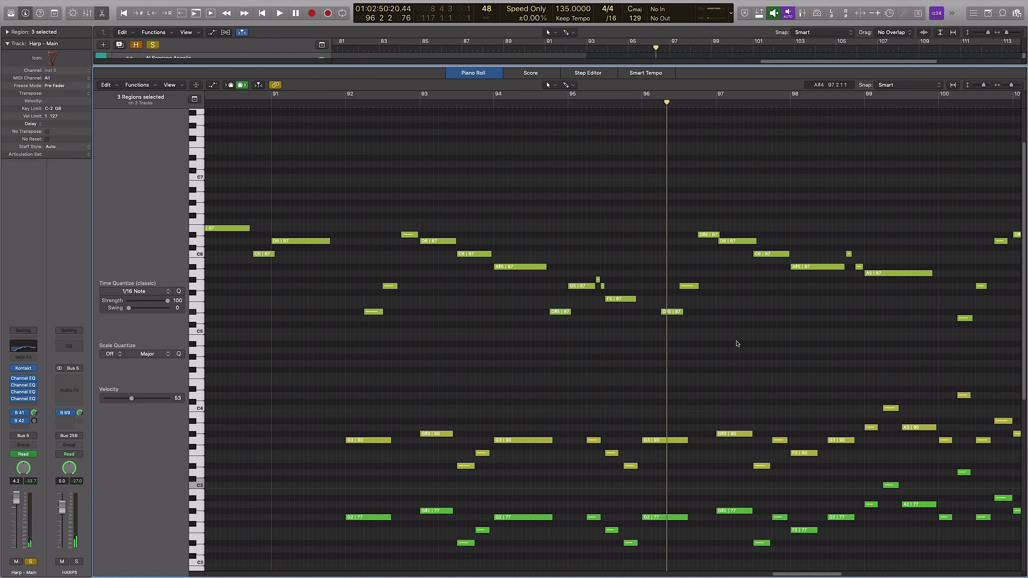
Close the Piano Roll, clear the harp solos, and solo the Cinematic Piano and Verb Piano regions starting around bar 75
{"action": "key", "text": "e"}
{"action": "scroll", "coordinate": [587, 204], "scroll_direction": "left", "scroll_amount": 5}
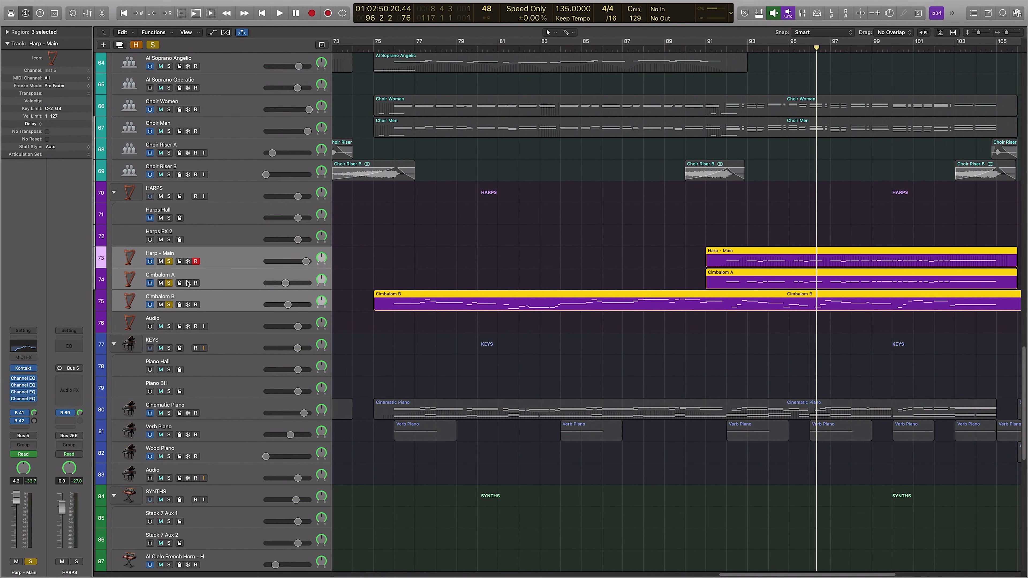
{"action": "left_click", "coordinate": [171, 284]}
{"action": "scroll", "coordinate": [526, 324], "scroll_direction": "down", "scroll_amount": 3}
{"action": "left_click_drag", "start_coordinate": [613, 410], "coordinate": [445, 353]}
{"action": "key", "text": "ctrl+s"}
Play the soloed pianos from bar 75 with their notes shown, then display only the Cinematic Piano region in the Piano Roll
{"action": "left_click", "coordinate": [384, 49]}
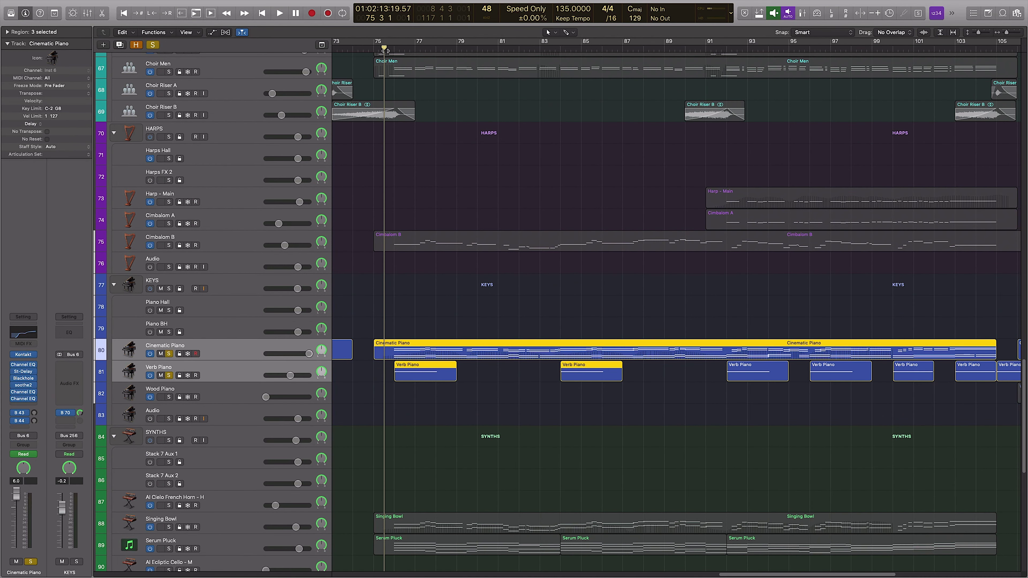
{"action": "key", "text": "p"}
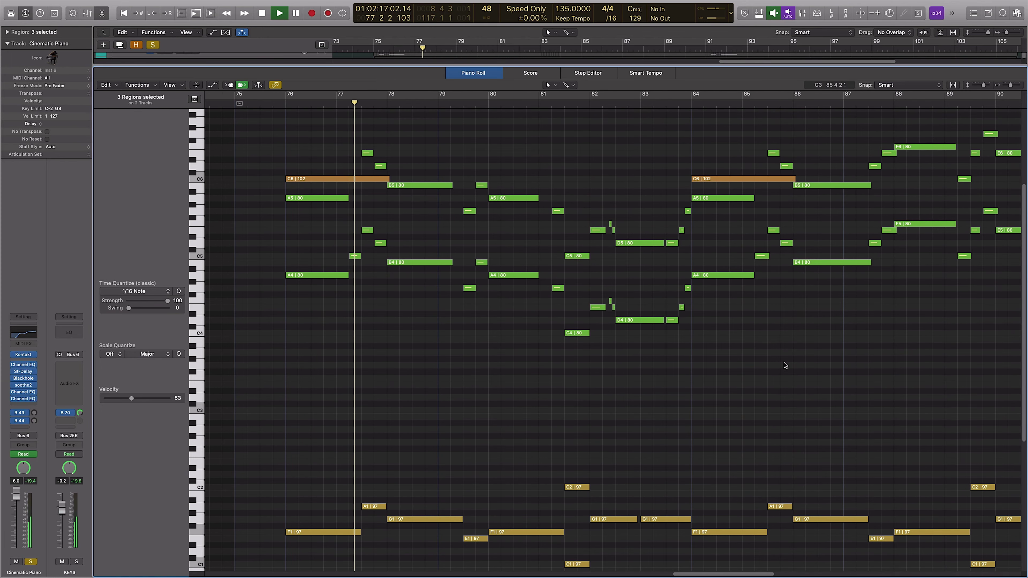
{"action": "key", "text": "p"}
{"action": "left_click", "coordinate": [419, 354]}
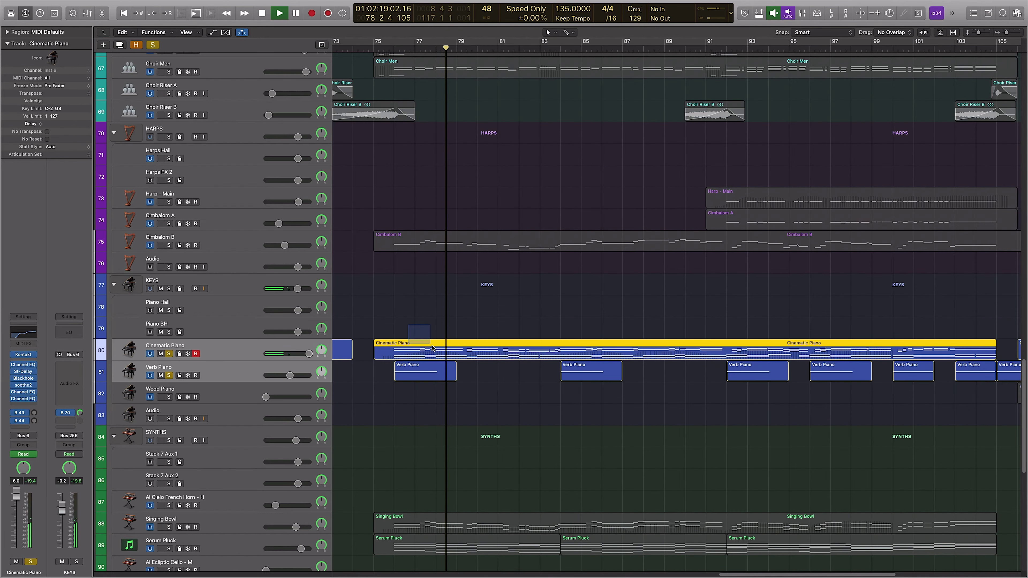
{"action": "key", "text": "p"}
Examine the Cinematic Piano's upper melody octaves and low bass notes during playback up to about bar 87
{"action": "scroll", "coordinate": [538, 359], "scroll_direction": "down", "scroll_amount": 6}
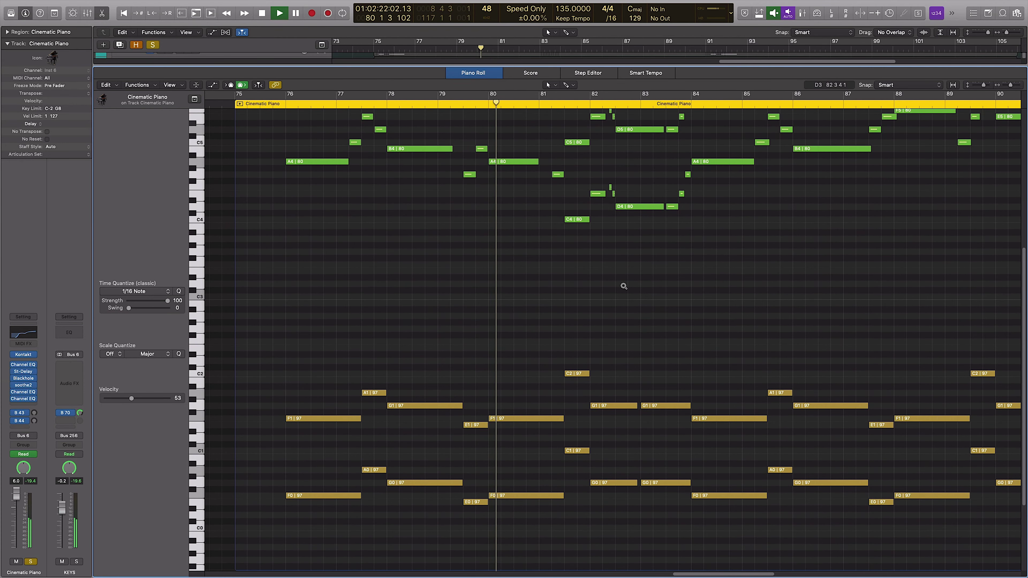
{"action": "left_click", "coordinate": [624, 286], "text": "ctrl+alt"}
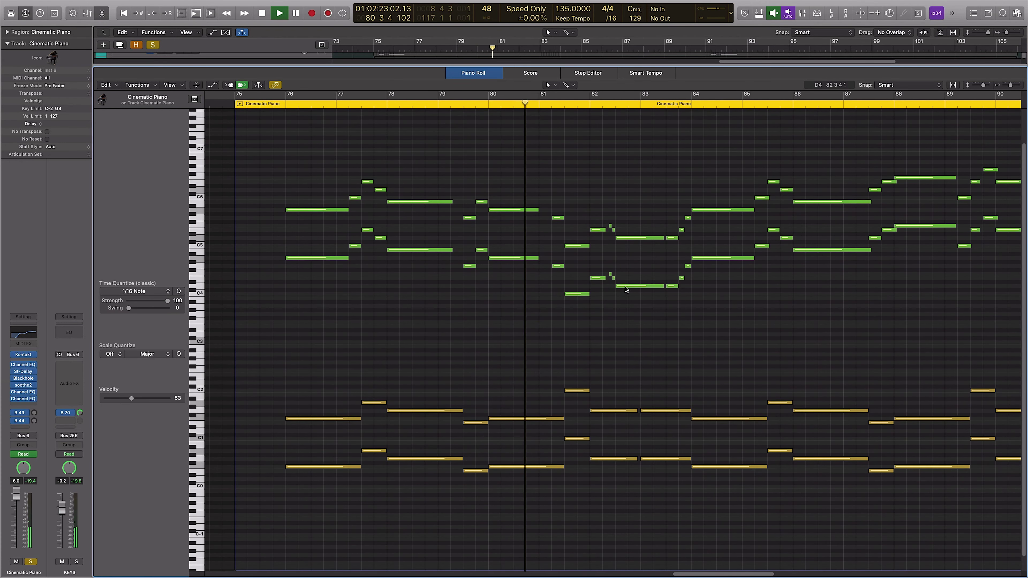
{"action": "scroll", "coordinate": [691, 337], "scroll_direction": "up", "scroll_amount": 5}
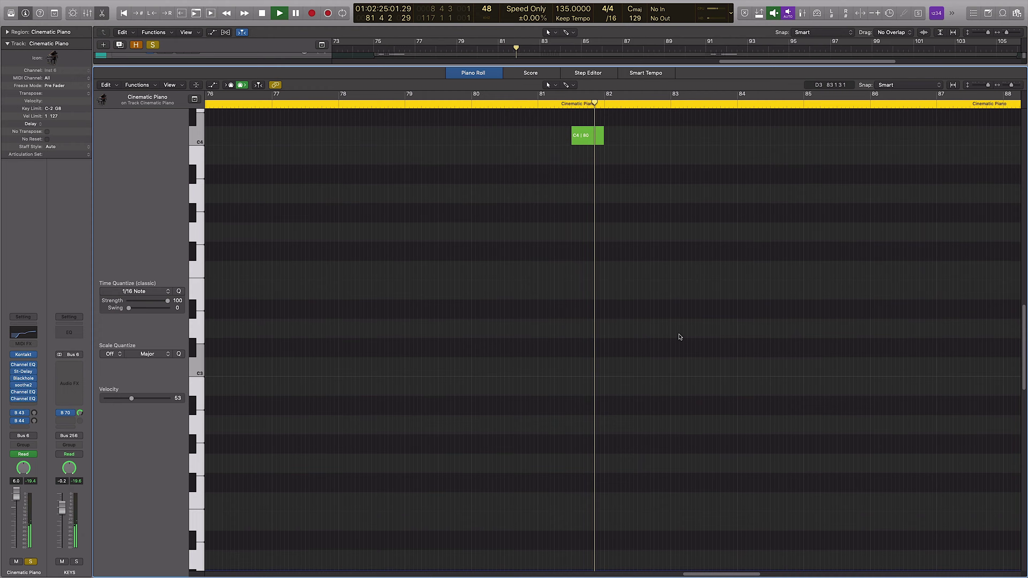
{"action": "scroll", "coordinate": [691, 337], "scroll_direction": "up", "scroll_amount": 7}
{"action": "scroll", "coordinate": [690, 319], "scroll_direction": "down", "scroll_amount": 4}
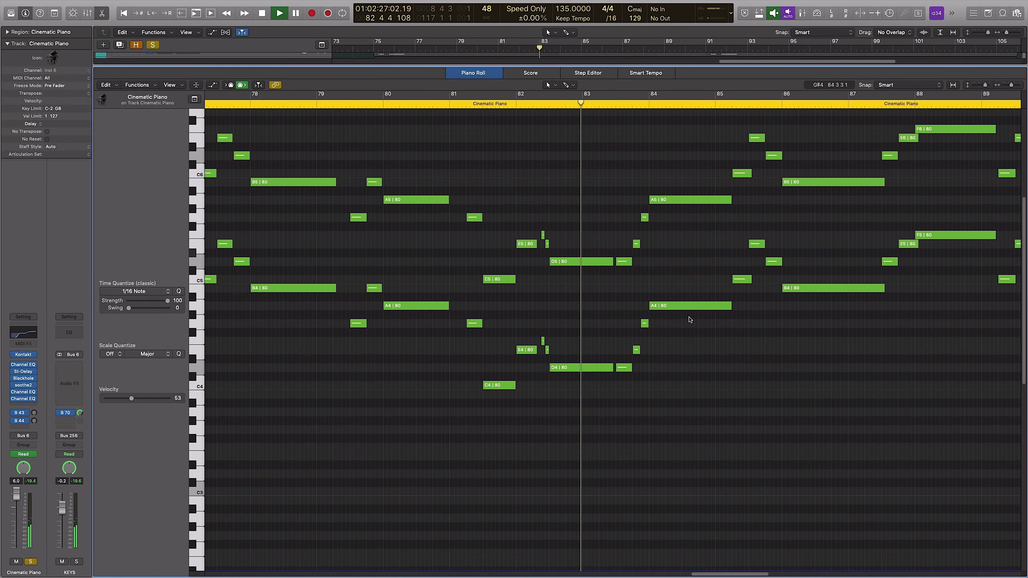
{"action": "scroll", "coordinate": [690, 319], "scroll_direction": "down", "scroll_amount": 10}
{"action": "scroll", "coordinate": [690, 319], "scroll_direction": "up", "scroll_amount": 10}
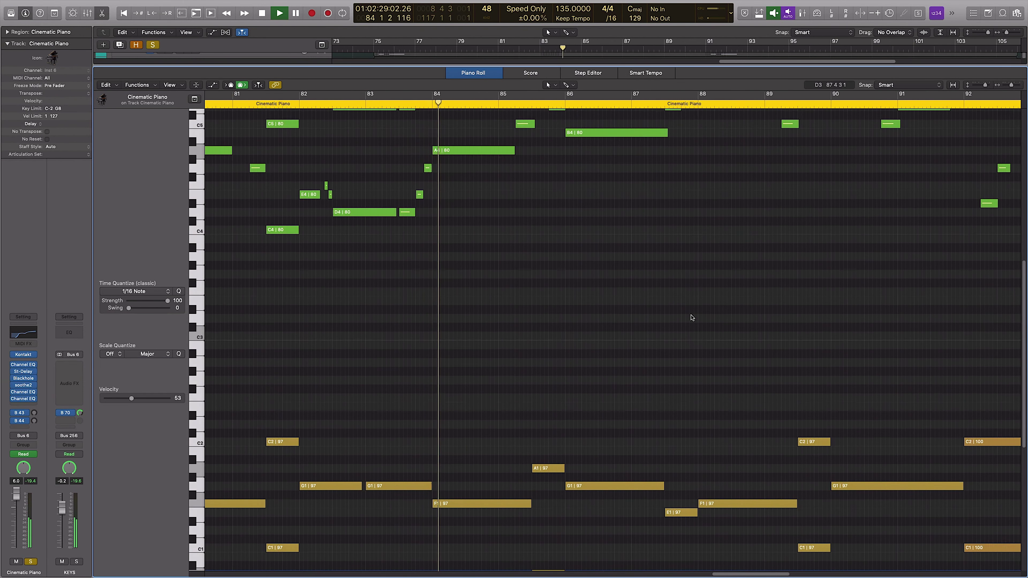
{"action": "scroll", "coordinate": [692, 318], "scroll_direction": "up", "scroll_amount": 3}
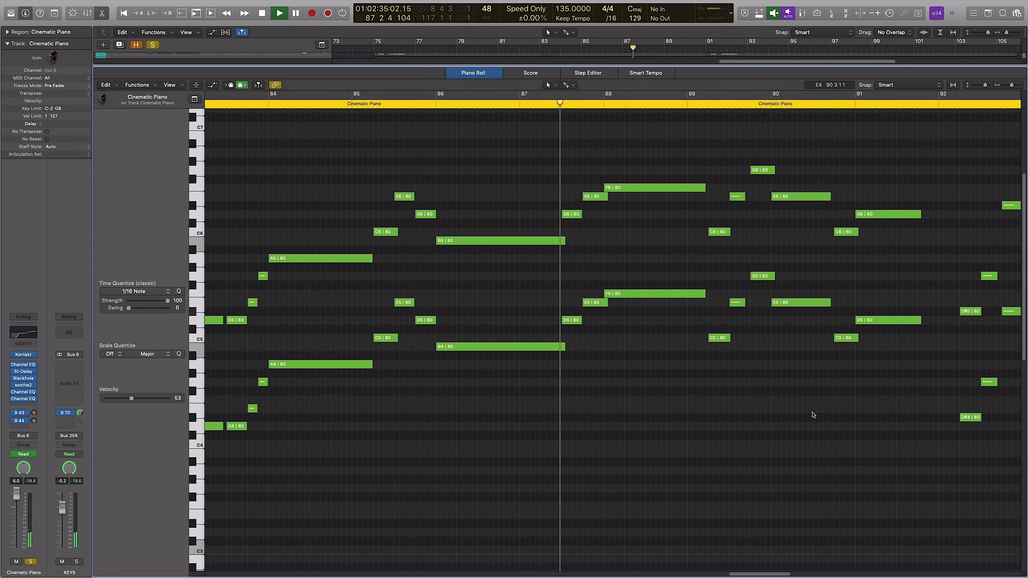
Close the Piano Roll, clear the piano solos, and solo the Singing Bowl, Serum Pluck and Sub regions in the synths section
{"action": "key", "text": "p"}
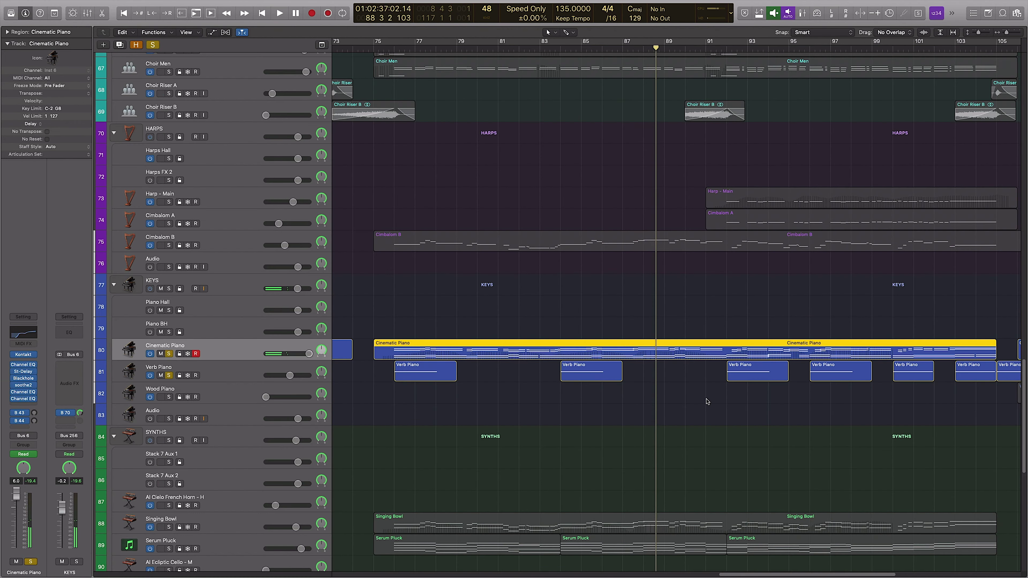
{"action": "left_click", "coordinate": [168, 377]}
{"action": "scroll", "coordinate": [615, 465], "scroll_direction": "down", "scroll_amount": 5}
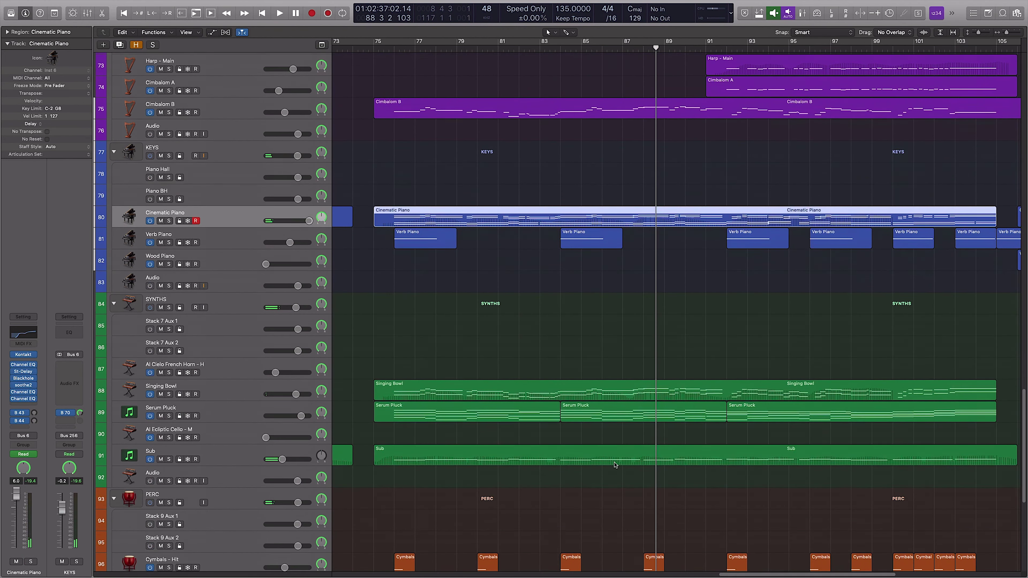
{"action": "left_click_drag", "start_coordinate": [466, 513], "coordinate": [635, 384]}
{"action": "key", "text": "s"}
Play the soloed synths from bar 75 and examine their melody, chord and bass notes in the Piano Roll
{"action": "key", "text": "shift+Return"}
{"action": "key", "text": "p"}
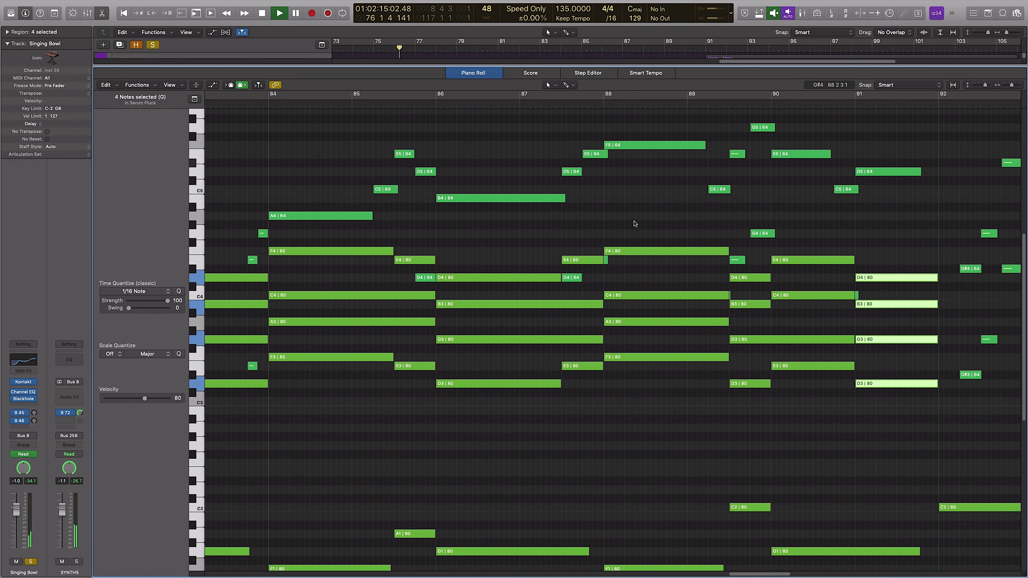
{"action": "scroll", "coordinate": [668, 215], "scroll_direction": "left", "scroll_amount": 10}
{"action": "scroll", "coordinate": [708, 206], "scroll_direction": "right", "scroll_amount": 10}
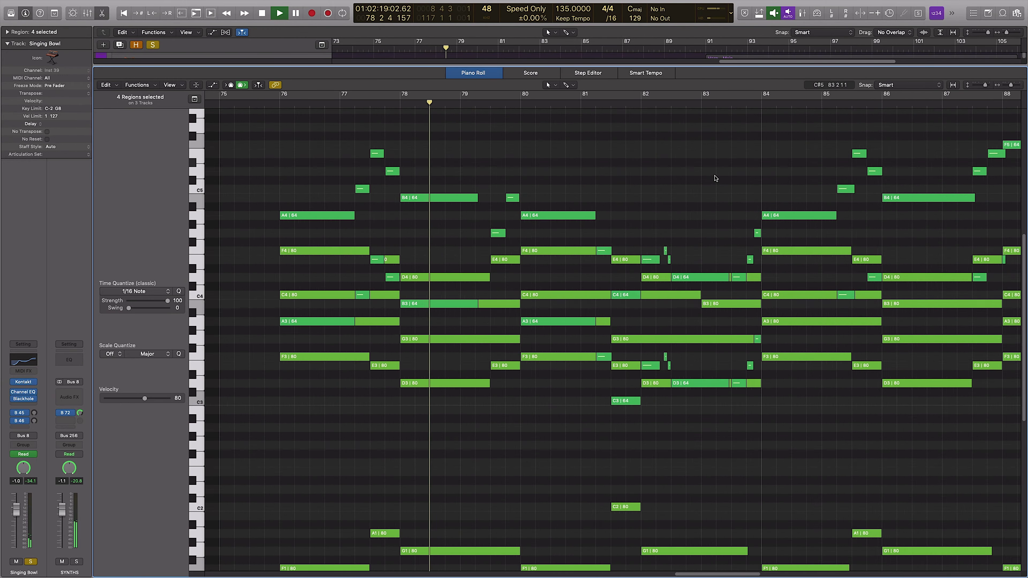
{"action": "scroll", "coordinate": [715, 178], "scroll_direction": "down", "scroll_amount": 3}
{"action": "scroll", "coordinate": [716, 174], "scroll_direction": "up", "scroll_amount": 6}
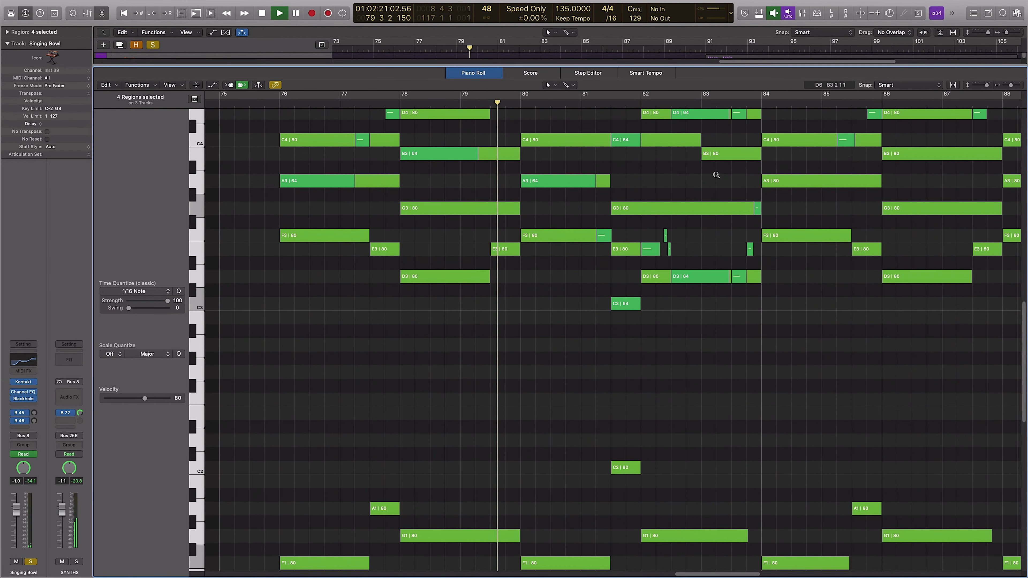
{"action": "scroll", "coordinate": [716, 175], "scroll_direction": "down", "scroll_amount": 4}
{"action": "scroll", "coordinate": [715, 170], "scroll_direction": "left", "scroll_amount": 5}
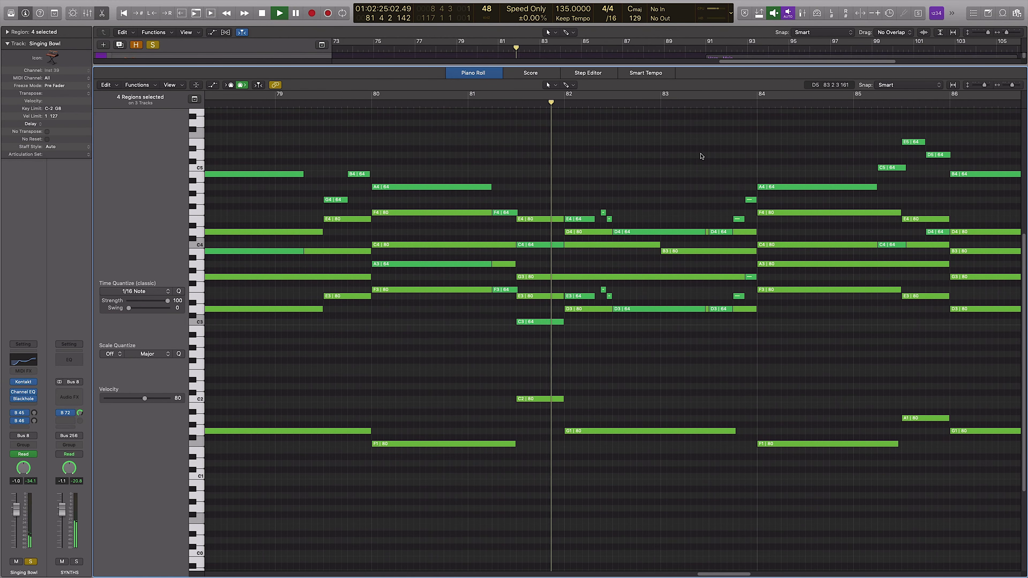
Close the Piano Roll, clear the synth solos, and solo all percussion regions from Cymbals - Hit down to BTS - WHOOSH 1
{"action": "key", "text": "e"}
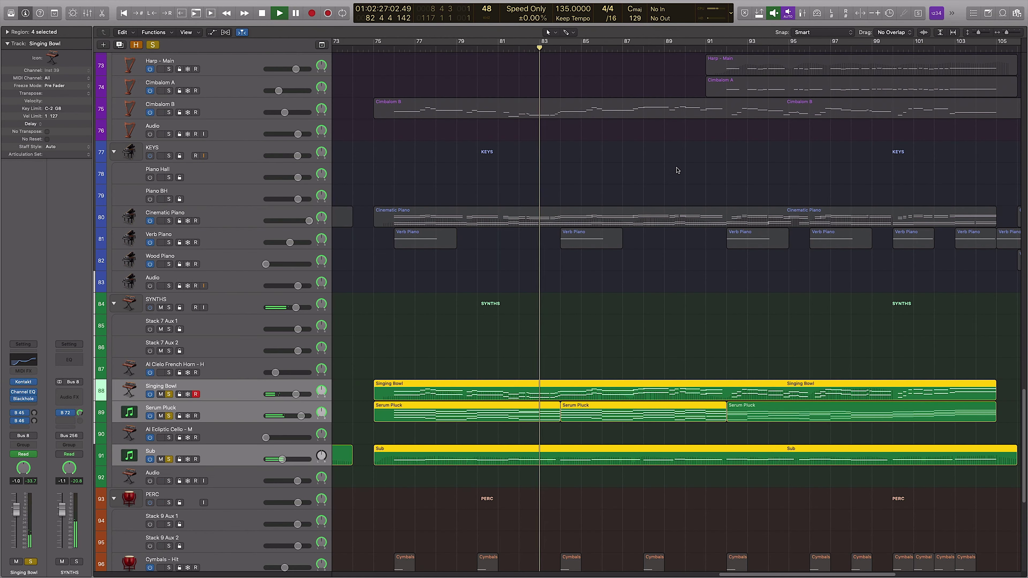
{"action": "left_click", "coordinate": [169, 394]}
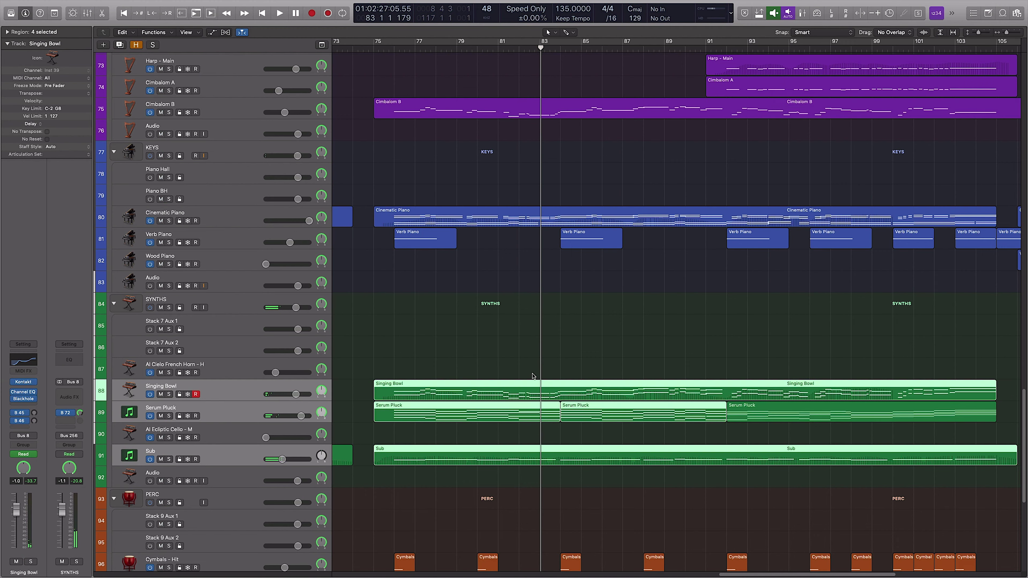
{"action": "scroll", "coordinate": [468, 293], "scroll_direction": "down", "scroll_amount": 8}
{"action": "left_click_drag", "start_coordinate": [379, 226], "coordinate": [970, 542]}
{"action": "key", "text": "ctrl+s"}
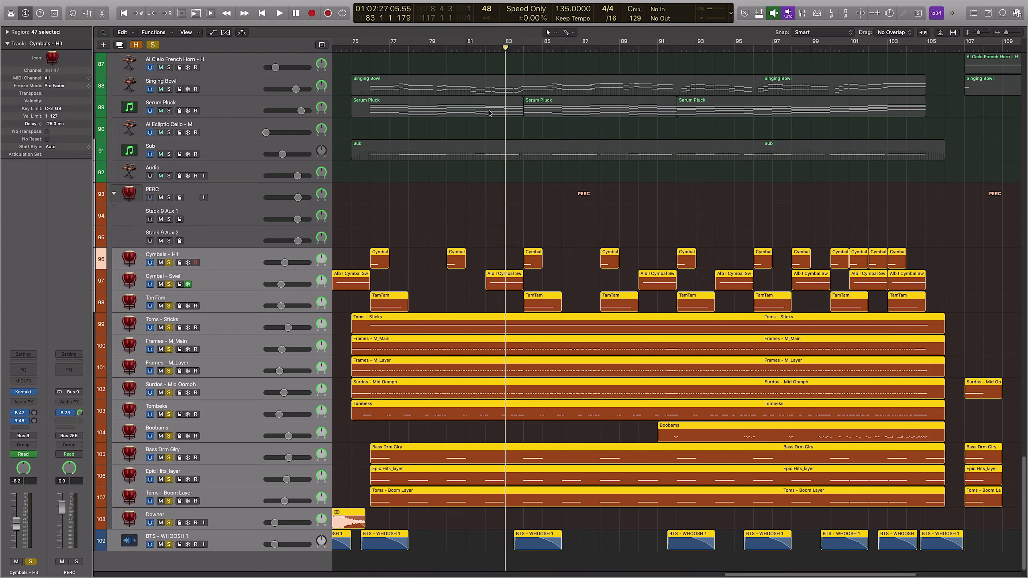
Play the soloed percussion from about bar 74 to bar 85 while following its rhythm patterns in the Piano Roll
{"action": "key", "text": "space"}
{"action": "key", "text": "e"}
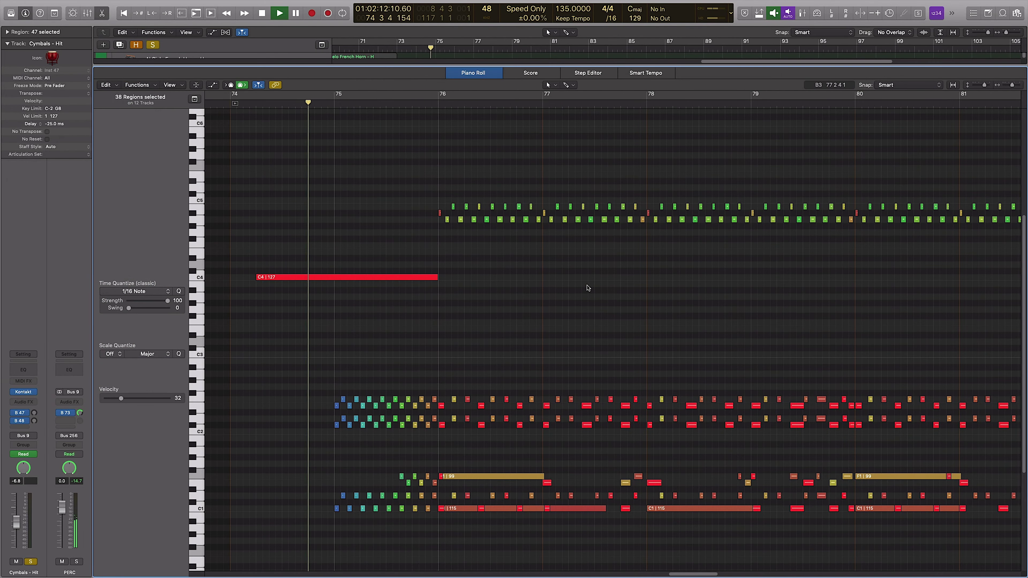
{"action": "key", "text": "super+Right"}
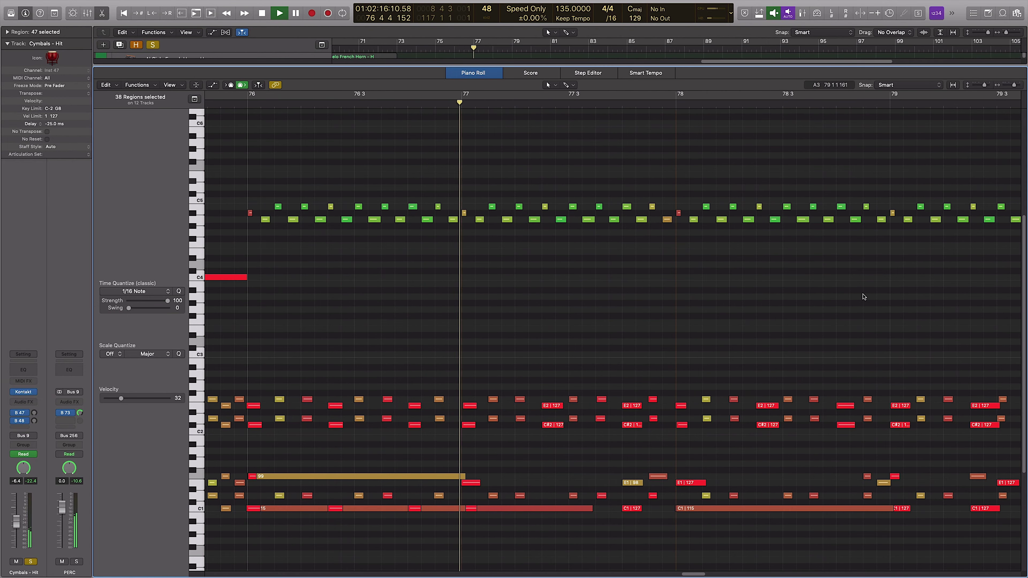
{"action": "scroll", "coordinate": [863, 297], "scroll_direction": "down", "scroll_amount": 2}
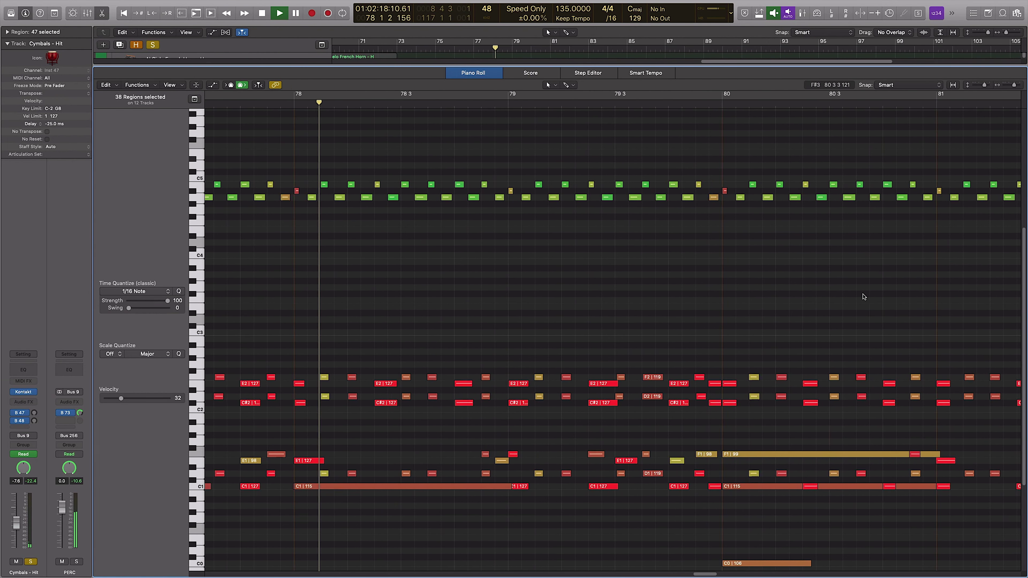
{"action": "scroll", "coordinate": [864, 297], "scroll_direction": "down", "scroll_amount": 4}
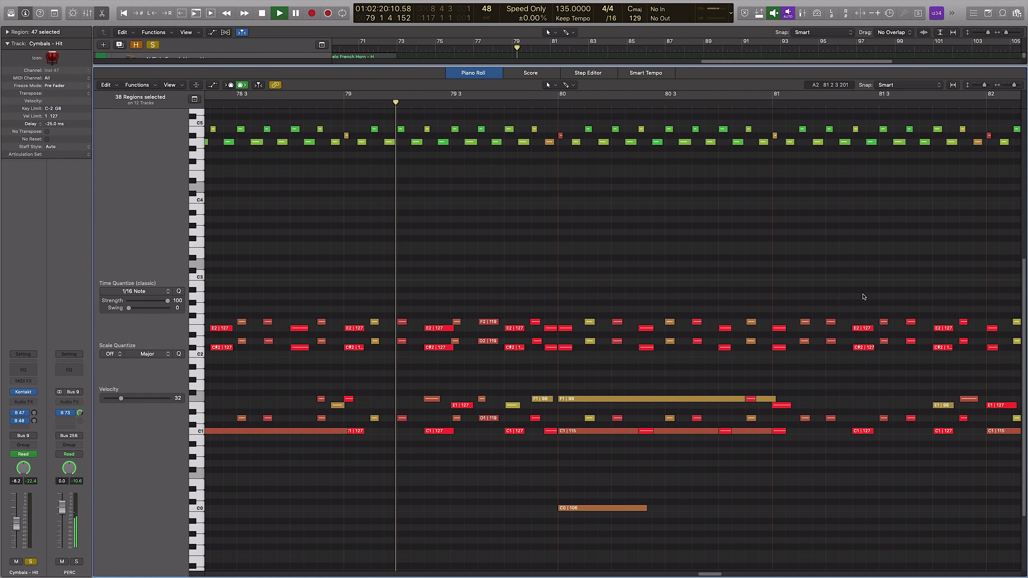
{"action": "scroll", "coordinate": [866, 254], "scroll_direction": "right", "scroll_amount": 10}
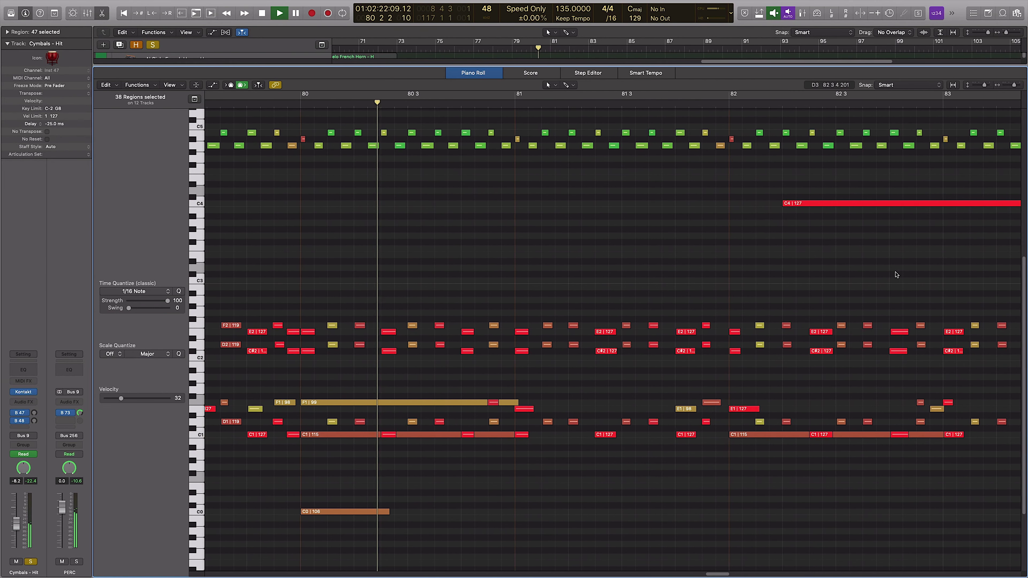
{"action": "scroll", "coordinate": [879, 263], "scroll_direction": "down", "scroll_amount": 3}
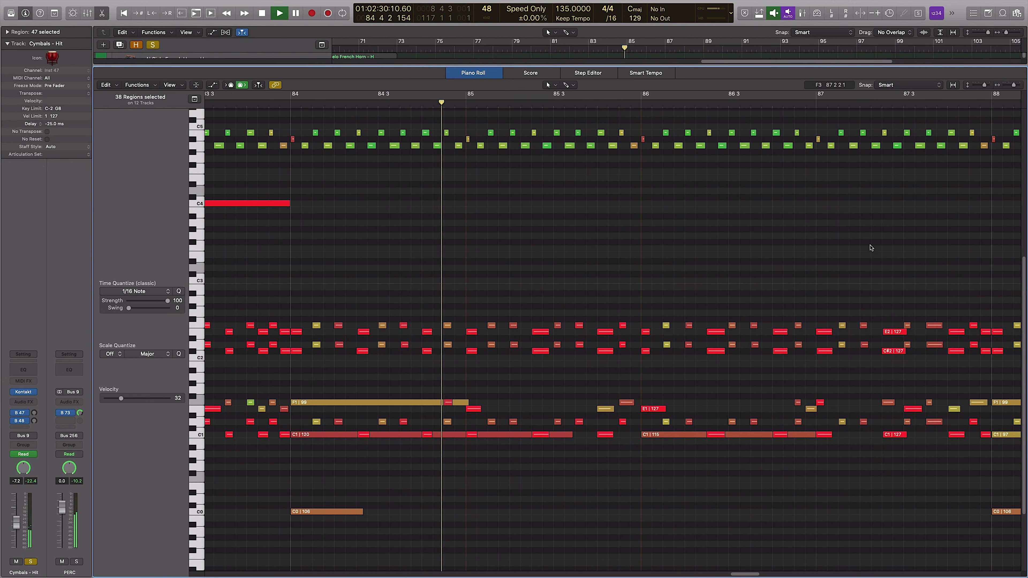
Close the Piano Roll, clear the percussion solos and region selection, and return to the strings section
{"action": "key", "text": "e"}
{"action": "left_click", "coordinate": [656, 172]}
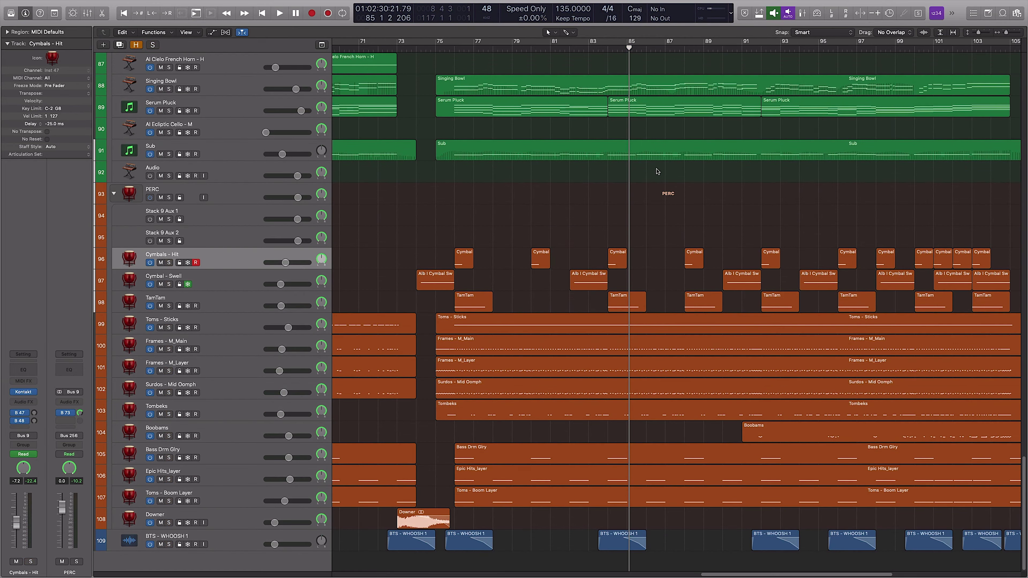
{"action": "scroll", "coordinate": [657, 171], "scroll_direction": "right", "scroll_amount": 5}
{"action": "scroll", "coordinate": [648, 137], "scroll_direction": "up", "scroll_amount": 10}
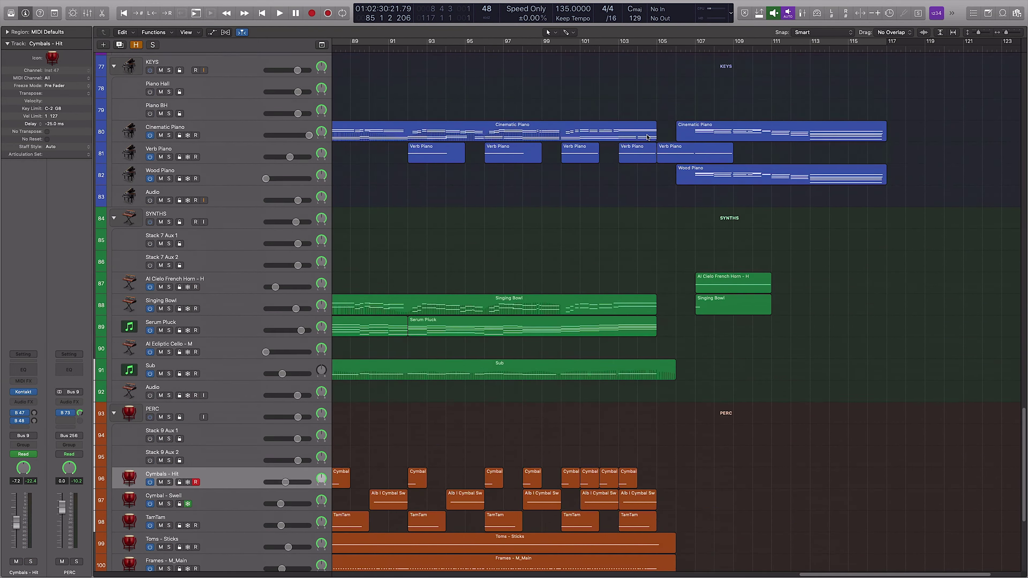
{"action": "scroll", "coordinate": [648, 135], "scroll_direction": "up", "scroll_amount": 10}
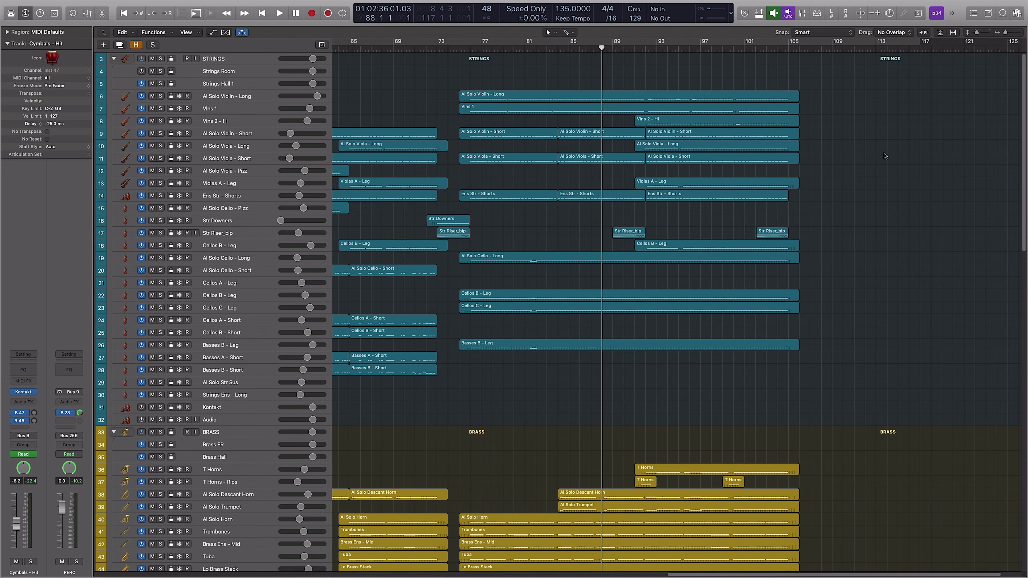
Select the string and brass regions around bars 84 to 105 and show their combined notes in the Piano Roll during playback from bar 88
{"action": "left_click_drag", "start_coordinate": [563, 69], "coordinate": [885, 381]}
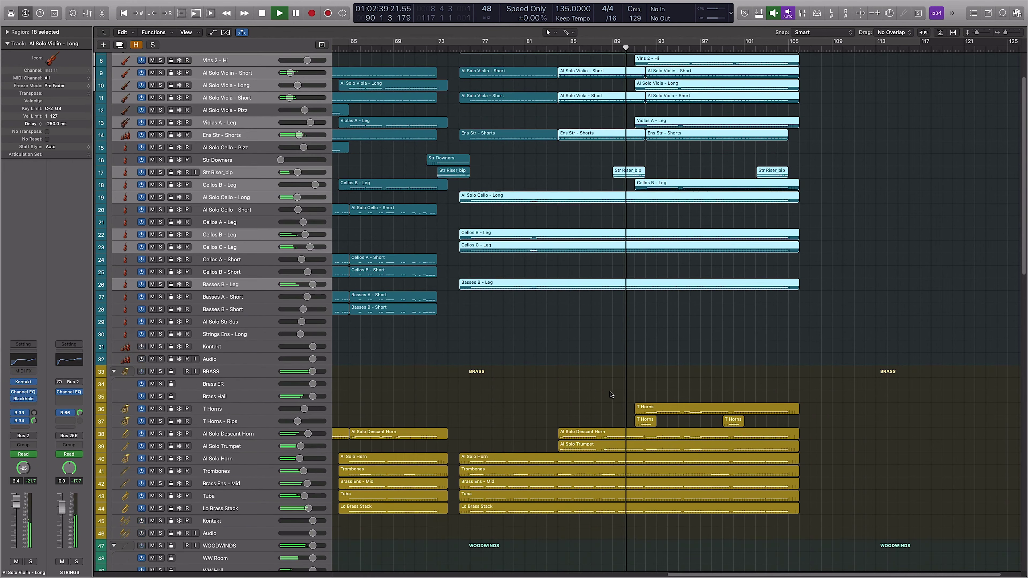
{"action": "left_click_drag", "start_coordinate": [607, 387], "coordinate": [706, 499]}
{"action": "key", "text": "p"}
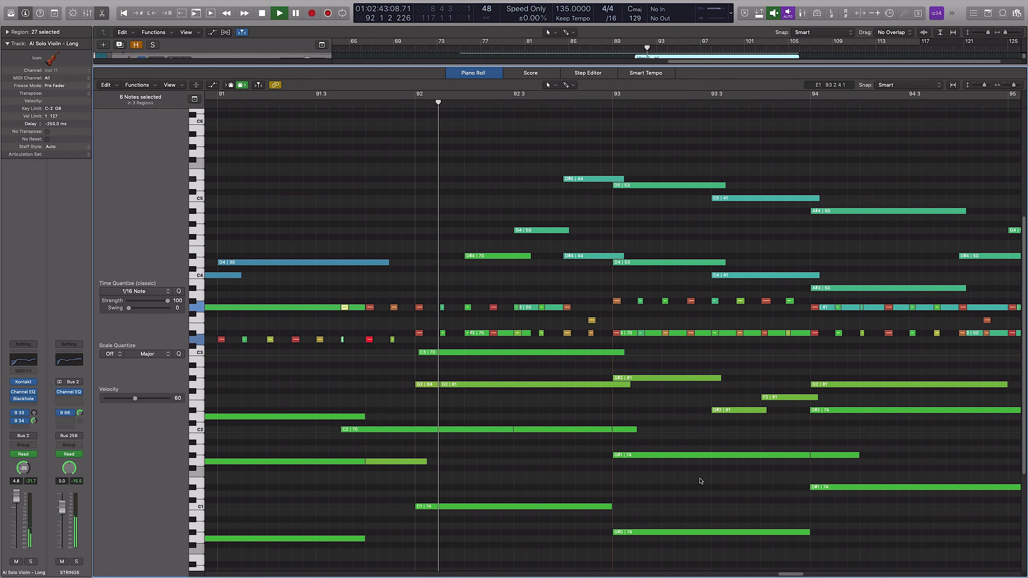
Follow the combined string and brass notes from bar 92 to bar 99, close the Piano Roll and clear the region selection
{"action": "key", "text": "super+Left"}
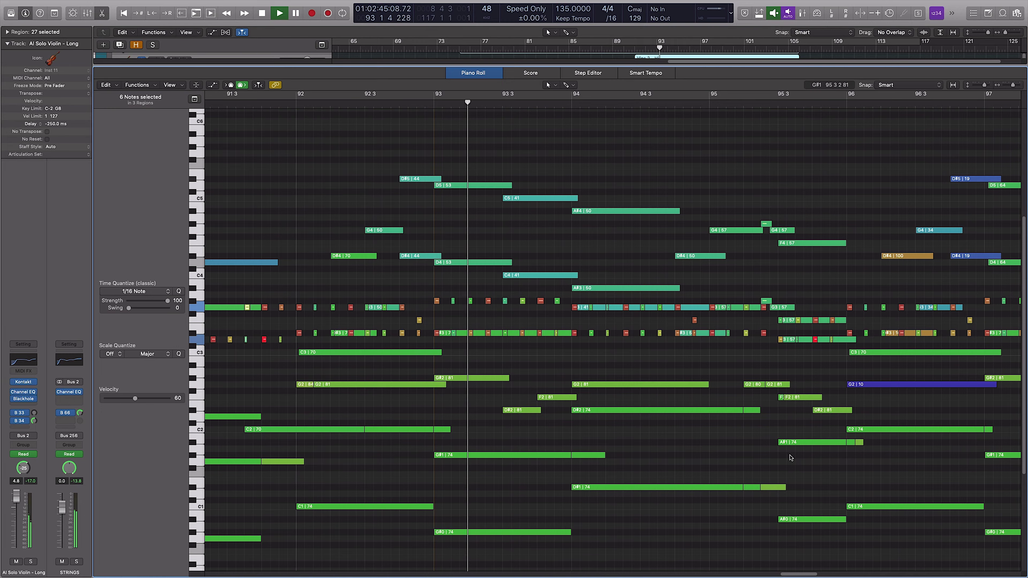
{"action": "key", "text": "super+Left"}
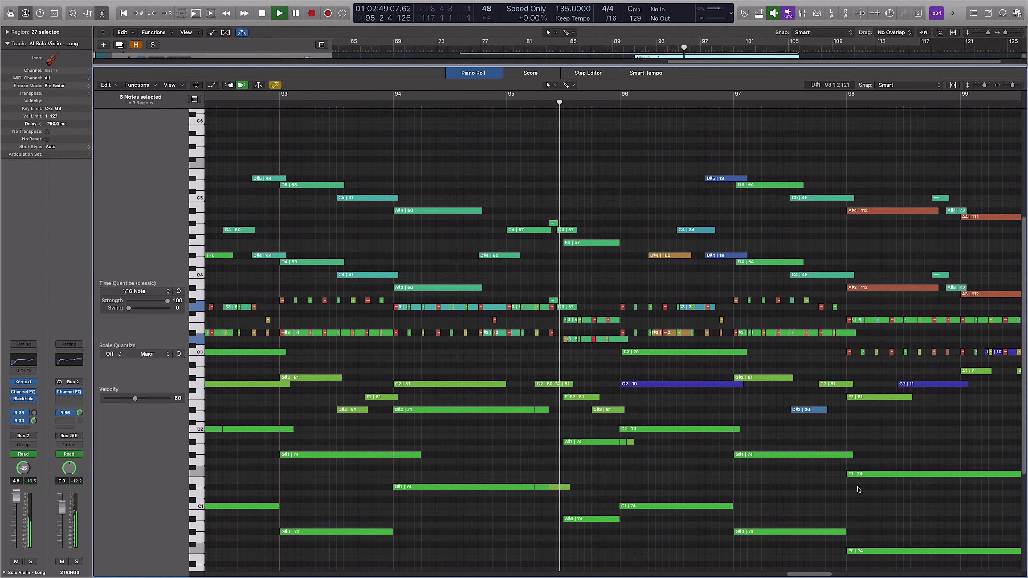
{"action": "scroll", "coordinate": [894, 487], "scroll_direction": "down", "scroll_amount": 3}
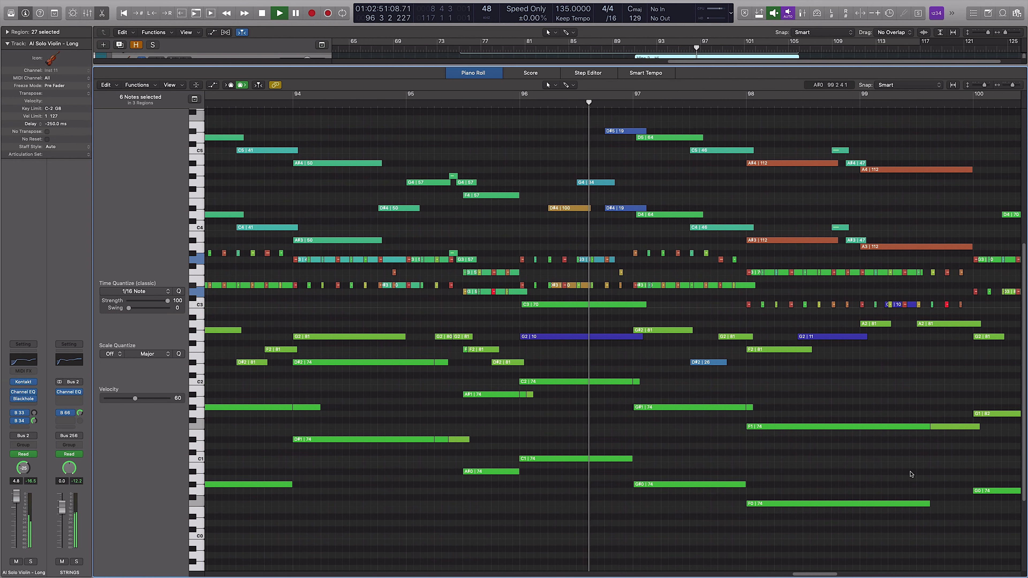
{"action": "scroll", "coordinate": [911, 474], "scroll_direction": "up", "scroll_amount": 1}
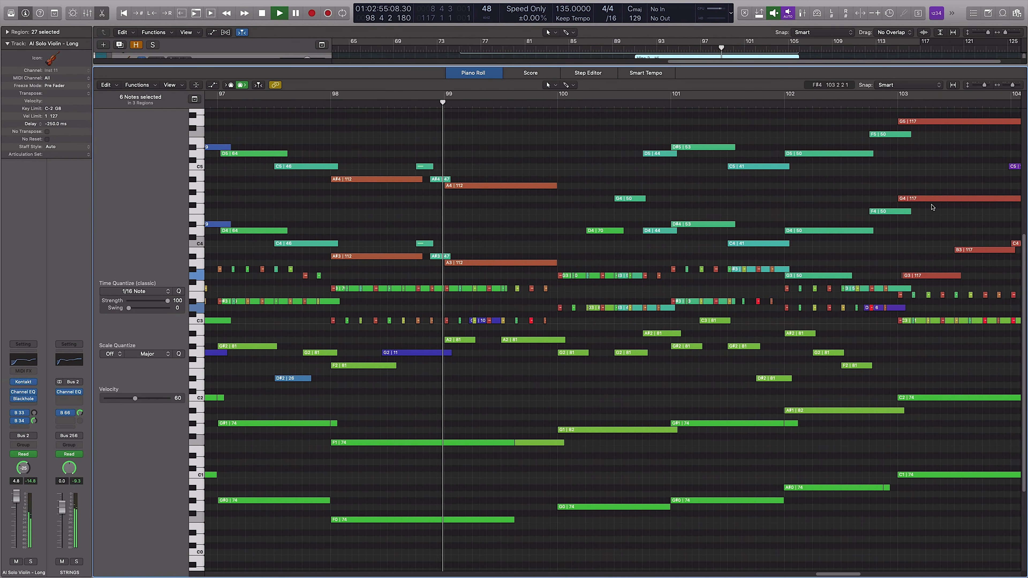
{"action": "key", "text": "e"}
{"action": "left_click", "coordinate": [914, 198]}
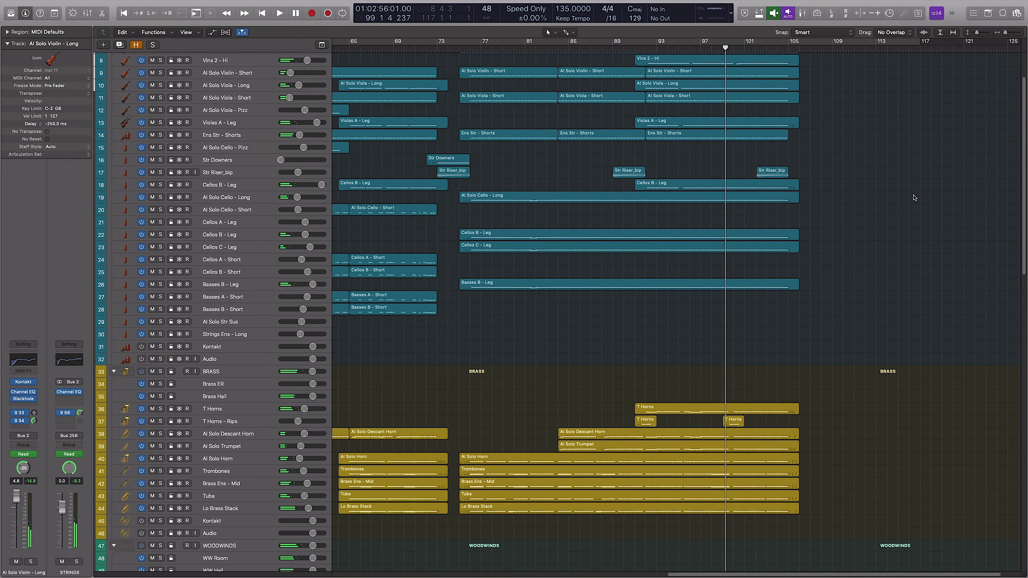
Play the full arrangement from about bar 57 and move the playhead ahead to bar 92
{"action": "scroll", "coordinate": [553, 164], "scroll_direction": "up", "scroll_amount": 2}
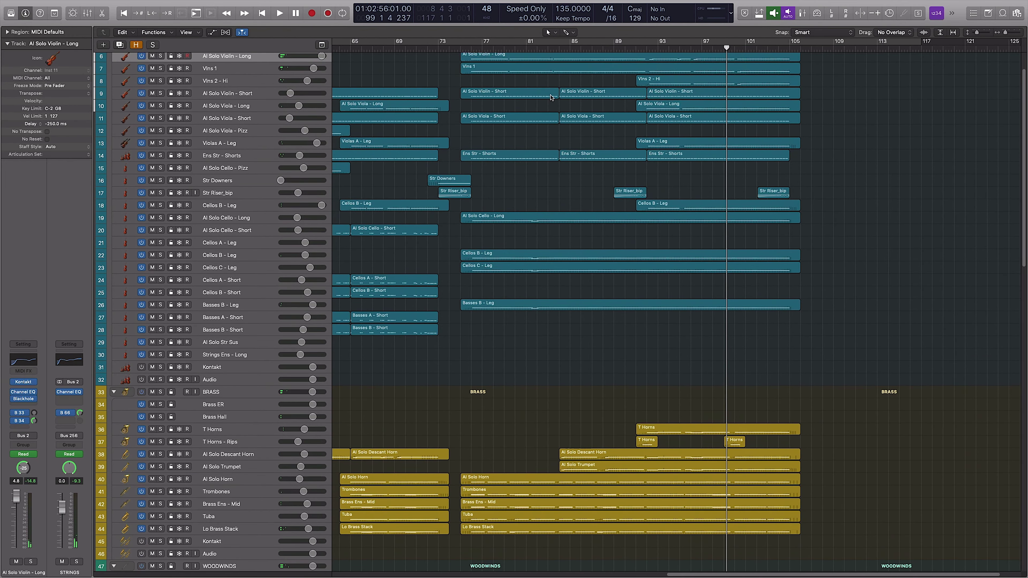
{"action": "scroll", "coordinate": [554, 165], "scroll_direction": "left", "scroll_amount": 15}
{"action": "scroll", "coordinate": [554, 164], "scroll_direction": "right", "scroll_amount": 2}
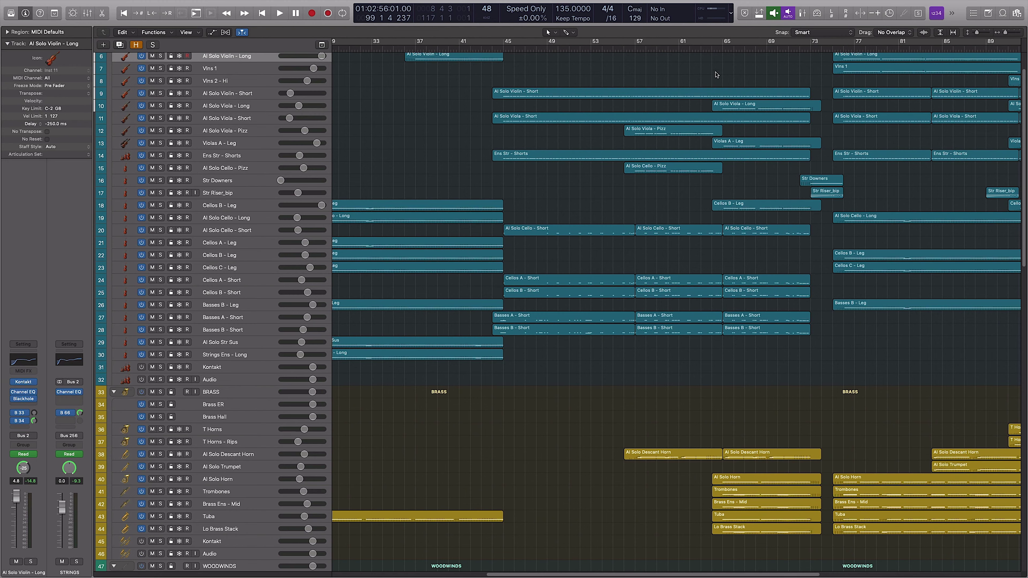
{"action": "left_click", "coordinate": [634, 48]}
{"action": "scroll", "coordinate": [717, 364], "scroll_direction": "right", "scroll_amount": 10}
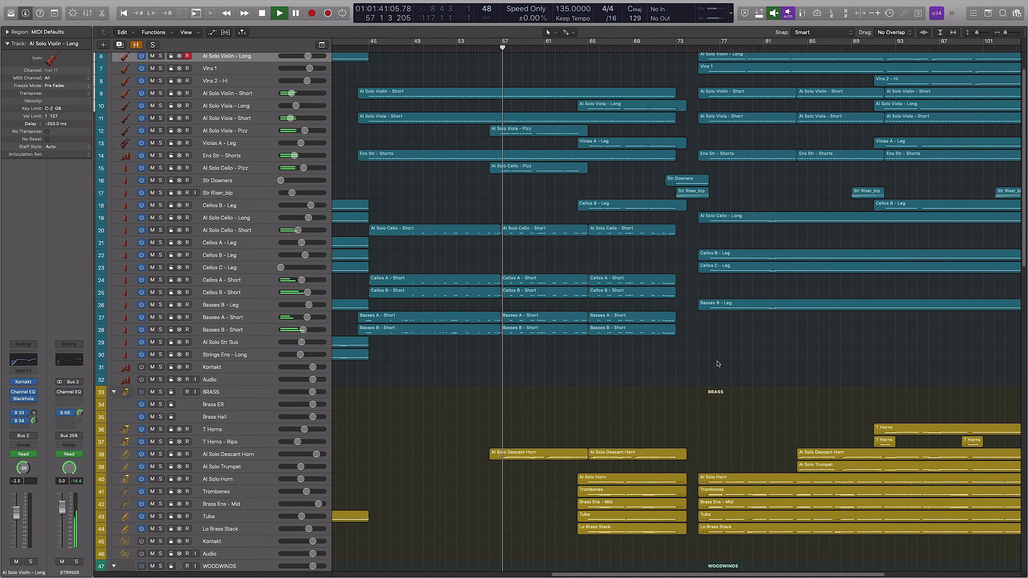
{"action": "scroll", "coordinate": [624, 146], "scroll_direction": "left", "scroll_amount": 3}
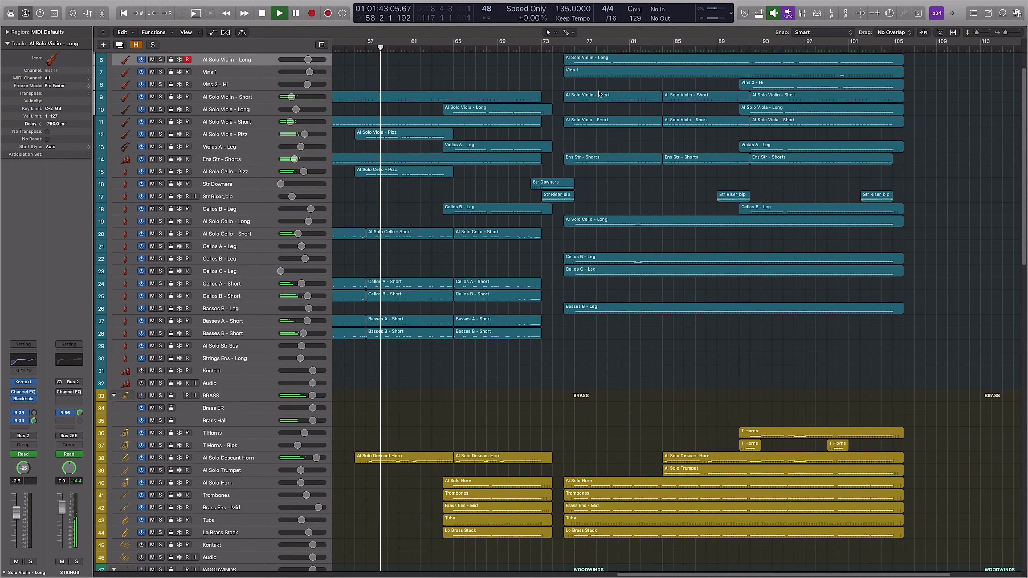
{"action": "scroll", "coordinate": [786, 74], "scroll_direction": "down", "scroll_amount": 5}
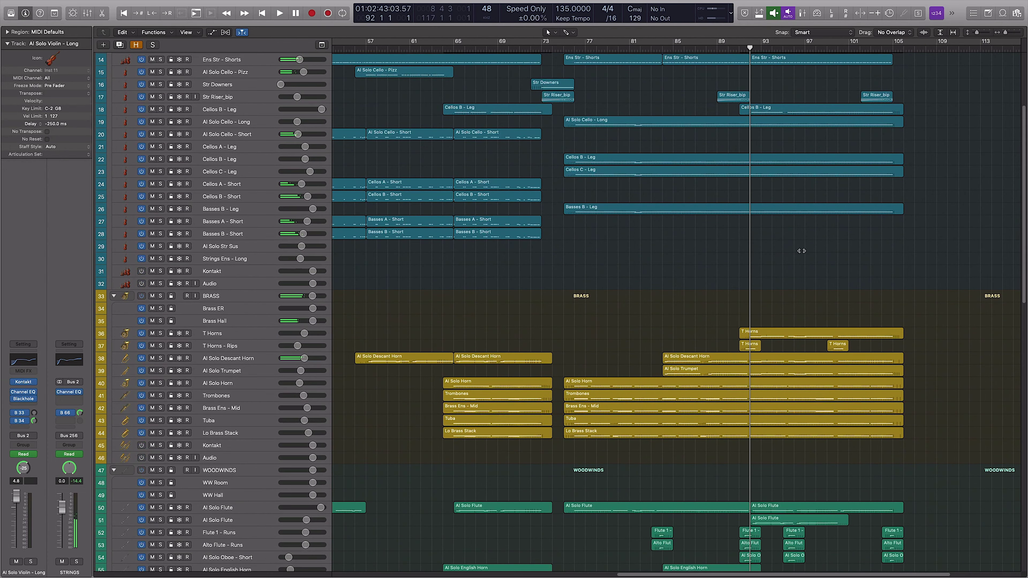
Examine how the string, brass and woodwind regions are layered before and after bar 91
{"action": "scroll", "coordinate": [802, 253], "scroll_direction": "right", "scroll_amount": 3}
{"action": "scroll", "coordinate": [747, 249], "scroll_direction": "right", "scroll_amount": 5}
{"action": "scroll", "coordinate": [668, 264], "scroll_direction": "left", "scroll_amount": 6}
{"action": "scroll", "coordinate": [668, 230], "scroll_direction": "left", "scroll_amount": 3}
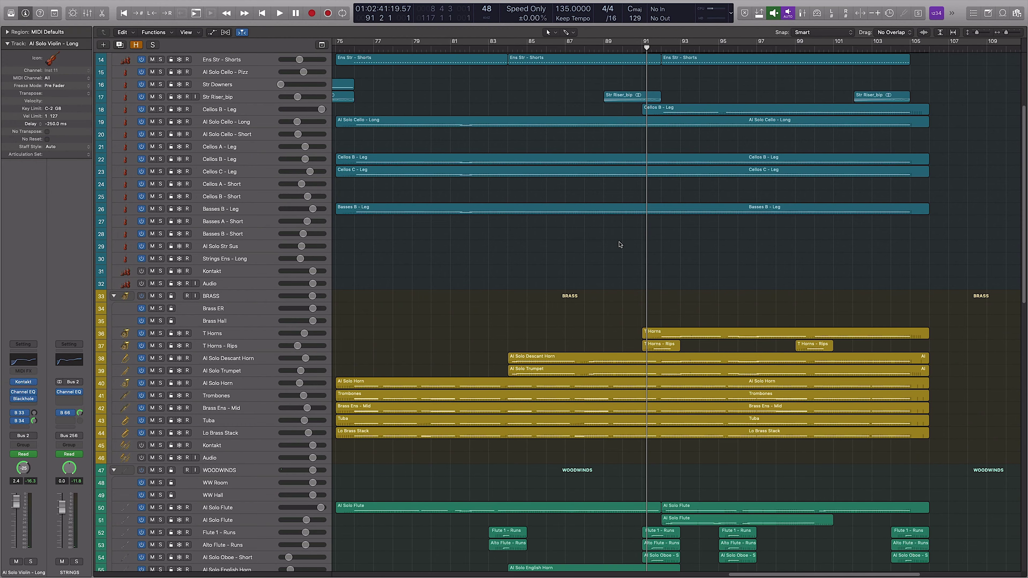
{"action": "scroll", "coordinate": [618, 243], "scroll_direction": "right", "scroll_amount": 3}
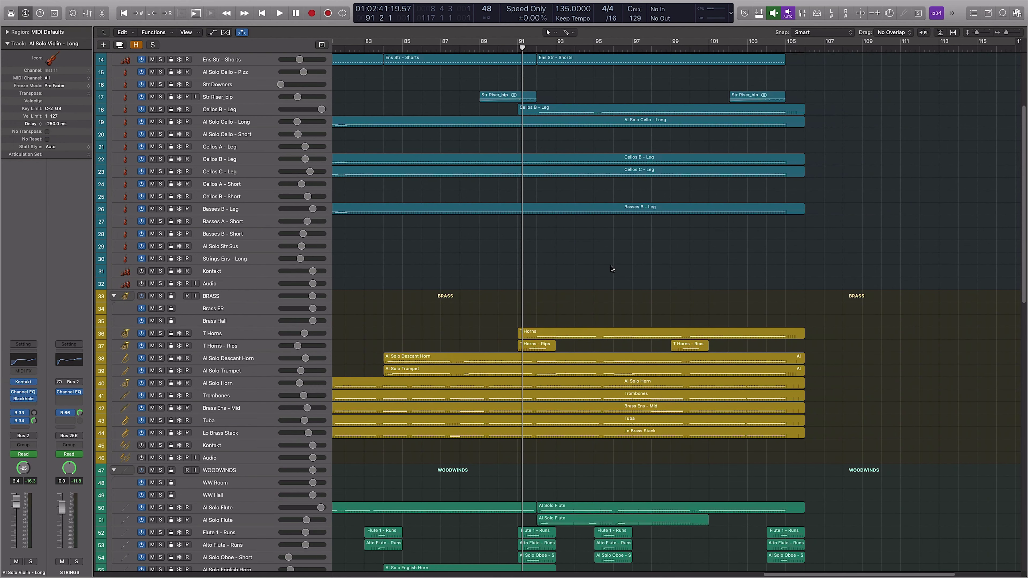
{"action": "scroll", "coordinate": [613, 271], "scroll_direction": "left", "scroll_amount": 5}
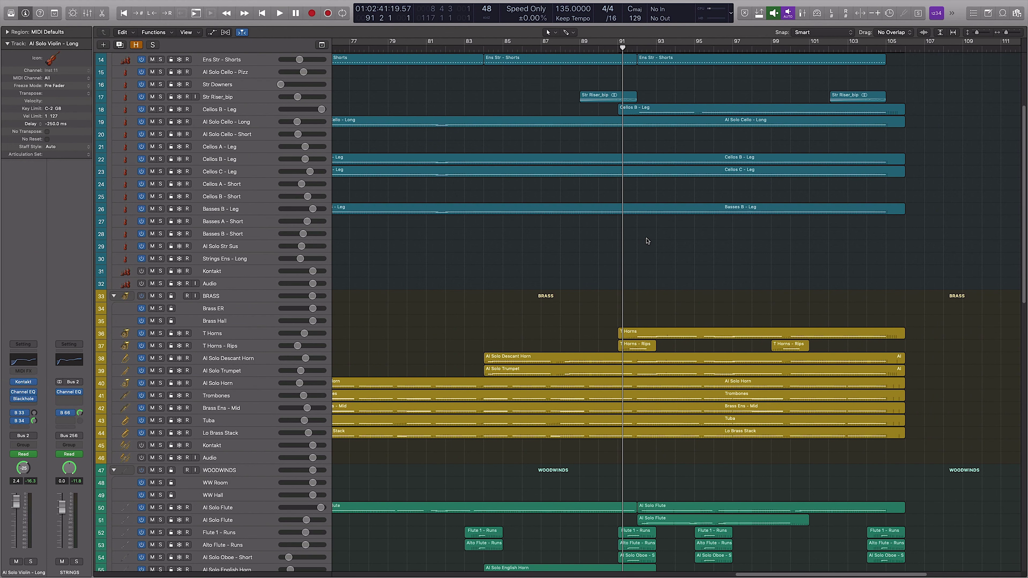
{"action": "scroll", "coordinate": [647, 240], "scroll_direction": "right", "scroll_amount": 5}
{"action": "scroll", "coordinate": [648, 243], "scroll_direction": "left", "scroll_amount": 3}
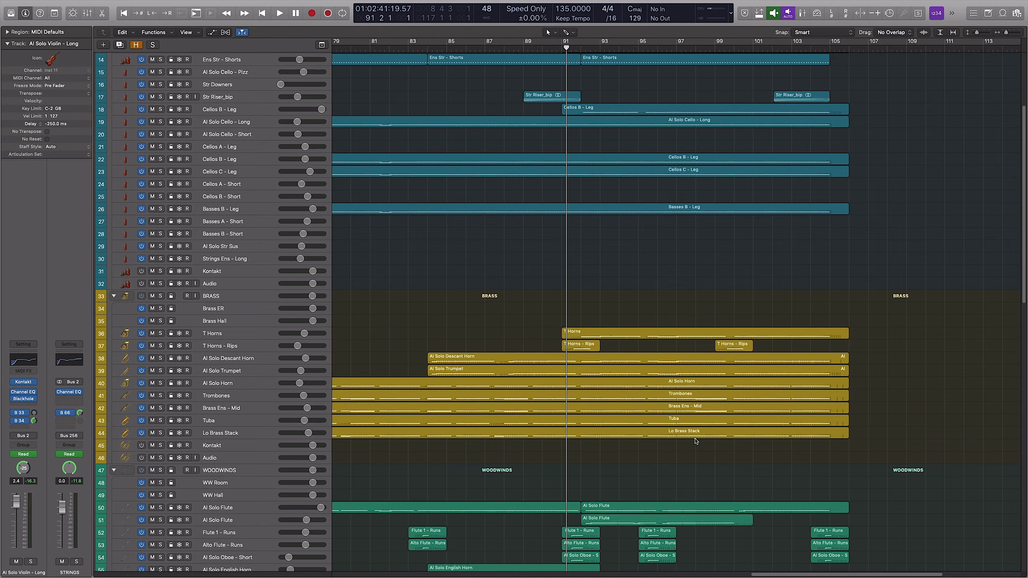
Solo the Cinematic Piano region in the keys section and show its notes in the Piano Roll around bar 91
{"action": "scroll", "coordinate": [686, 465], "scroll_direction": "down", "scroll_amount": 15}
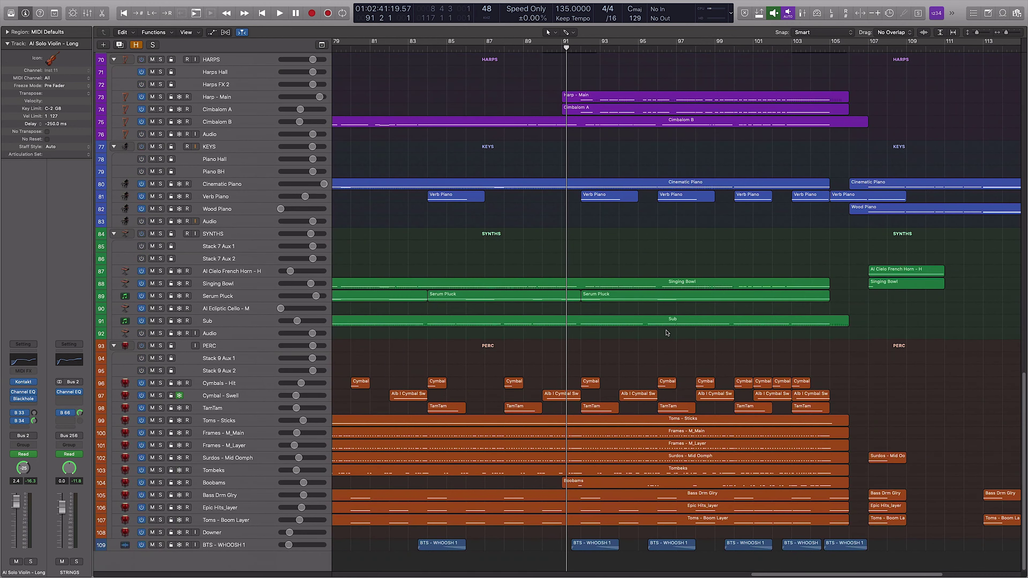
{"action": "left_click", "coordinate": [635, 180]}
{"action": "key", "text": "ctrl+s"}
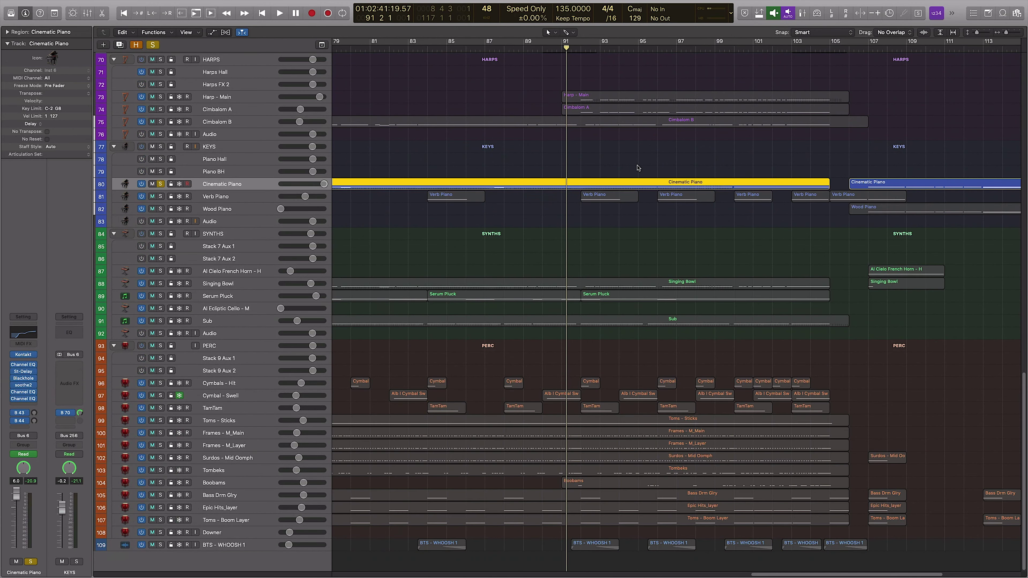
{"action": "double_click", "coordinate": [597, 186]}
{"action": "key", "text": "super+Left"}
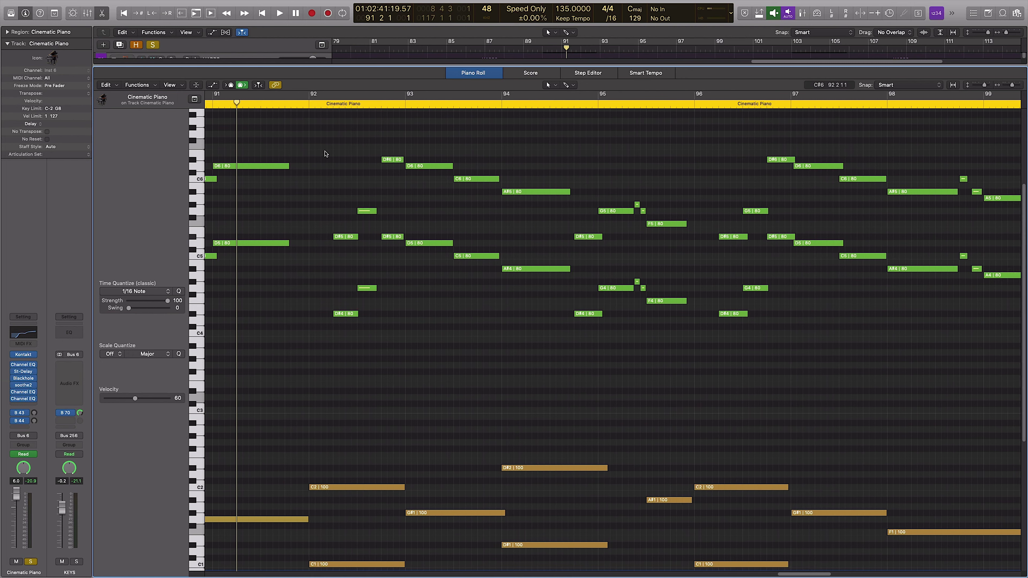
Play the soloed Cinematic Piano notes from about bar 92 and again from about bar 83
{"action": "left_click", "coordinate": [309, 106]}
{"action": "scroll", "coordinate": [389, 217], "scroll_direction": "down", "scroll_amount": 3}
{"action": "key", "text": "space"}
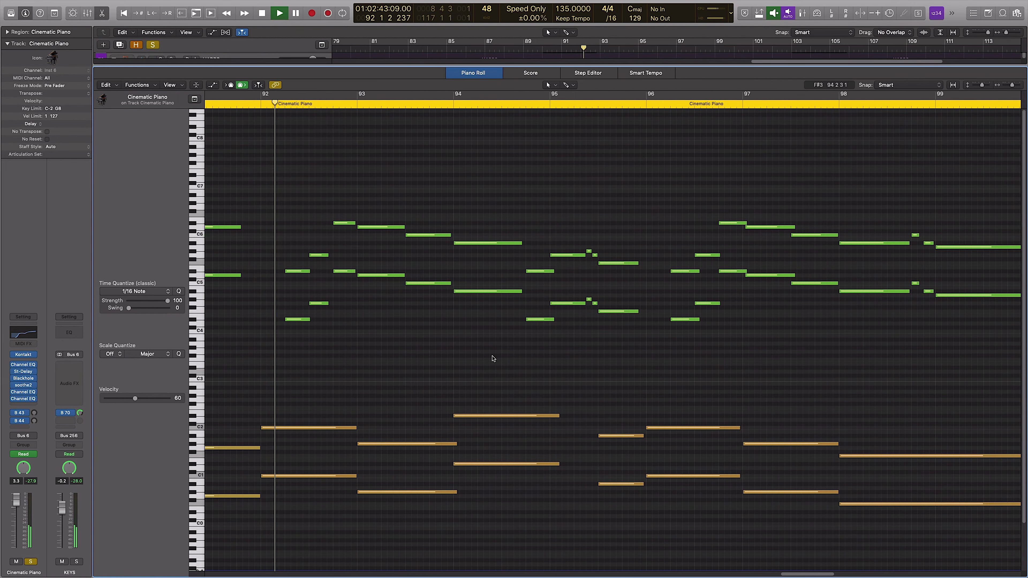
{"action": "scroll", "coordinate": [441, 168], "scroll_direction": "left", "scroll_amount": 10}
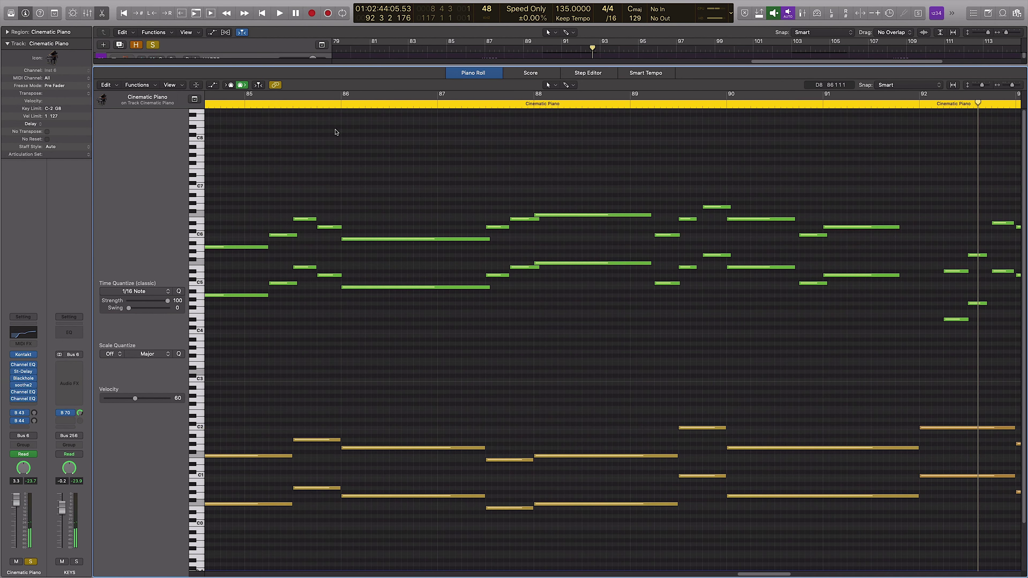
{"action": "left_click", "coordinate": [327, 107]}
{"action": "scroll", "coordinate": [560, 328], "scroll_direction": "right", "scroll_amount": 2}
{"action": "scroll", "coordinate": [470, 349], "scroll_direction": "down", "scroll_amount": 2}
{"action": "scroll", "coordinate": [442, 324], "scroll_direction": "down", "scroll_amount": 2}
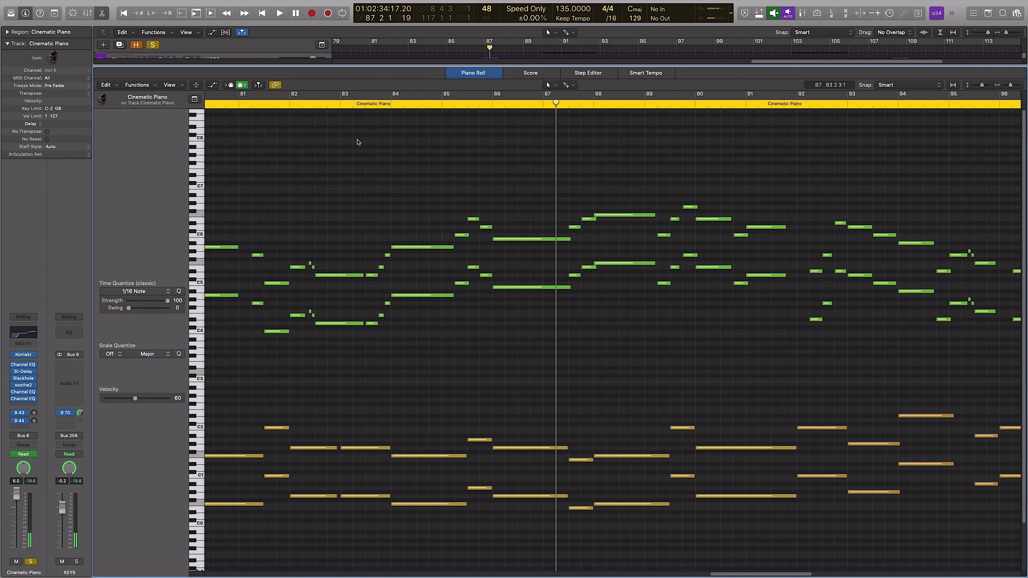
{"action": "left_click", "coordinate": [363, 106]}
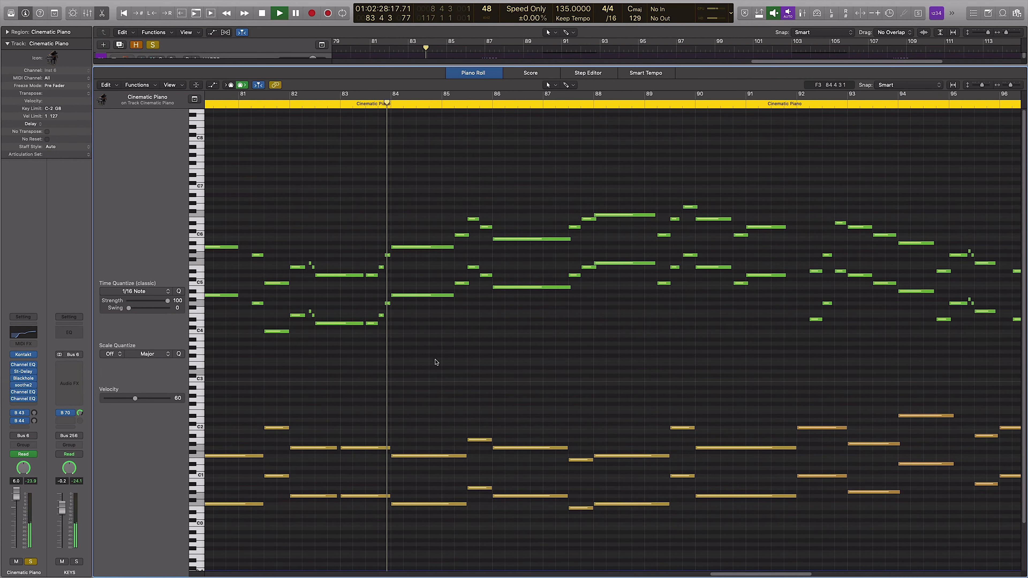
Select all upper-register melody notes in the Cinematic Piano region, transpose them down one octave and deselect them
{"action": "scroll", "coordinate": [509, 337], "scroll_direction": "right", "scroll_amount": 3}
{"action": "scroll", "coordinate": [507, 335], "scroll_direction": "up", "scroll_amount": 5}
{"action": "scroll", "coordinate": [505, 320], "scroll_direction": "down", "scroll_amount": 8}
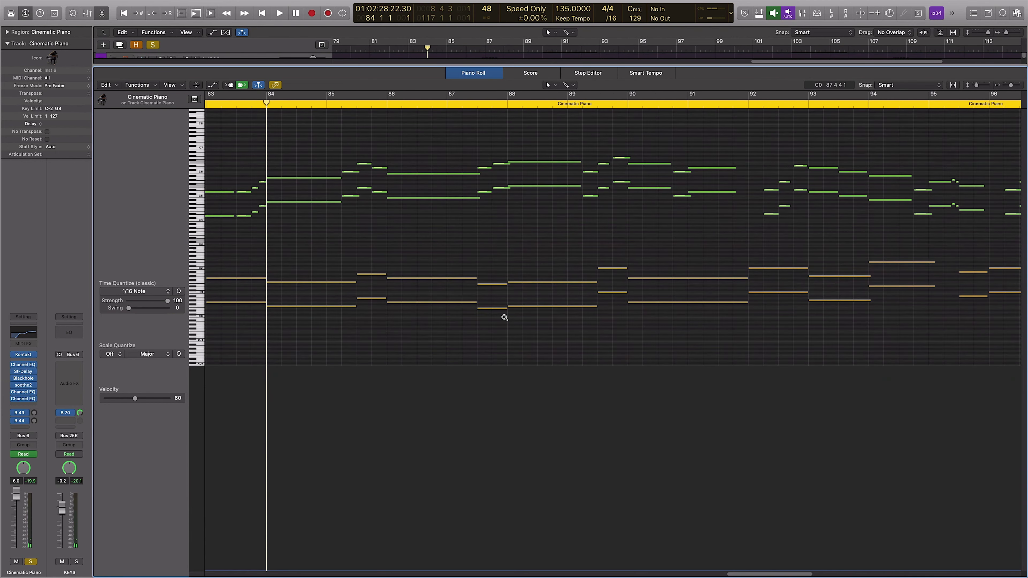
{"action": "scroll", "coordinate": [453, 245], "scroll_direction": "down", "scroll_amount": 5}
{"action": "left_click_drag", "start_coordinate": [588, 176], "coordinate": [887, 229]}
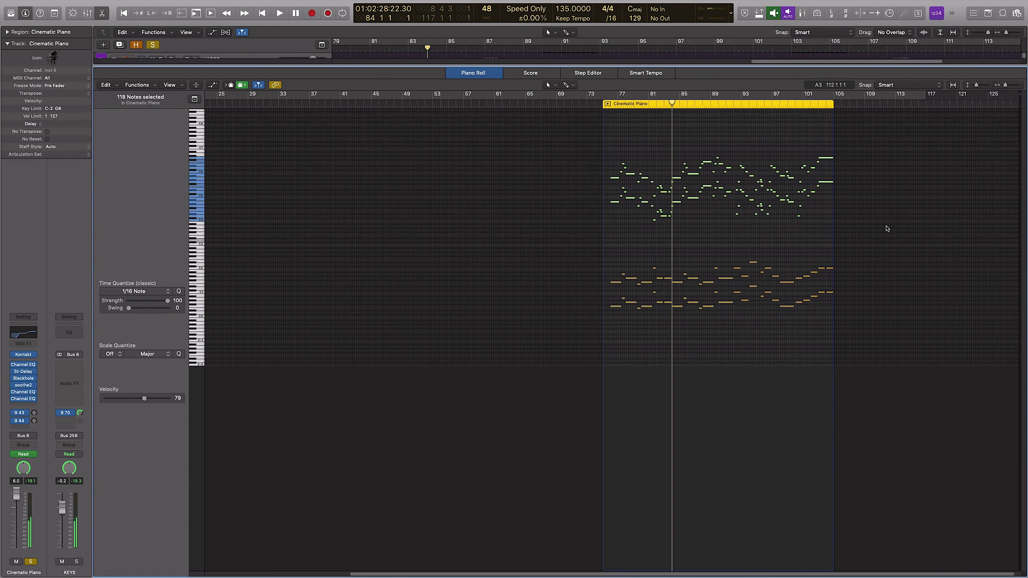
{"action": "scroll", "coordinate": [666, 249], "scroll_direction": "up", "scroll_amount": 8}
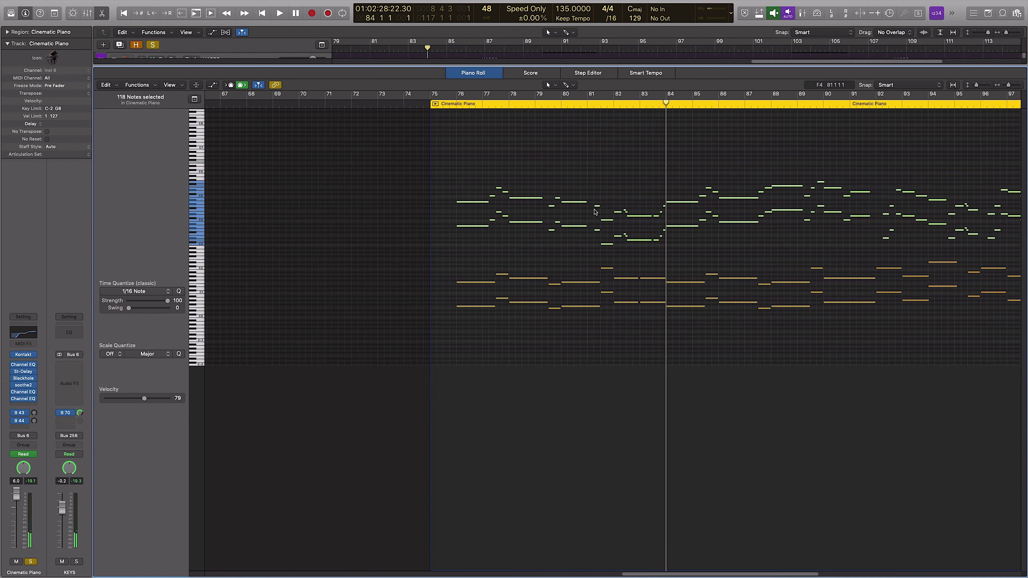
{"action": "scroll", "coordinate": [666, 249], "scroll_direction": "up", "scroll_amount": 6}
{"action": "scroll", "coordinate": [654, 239], "scroll_direction": "down", "scroll_amount": 4}
{"action": "scroll", "coordinate": [654, 236], "scroll_direction": "up", "scroll_amount": 3}
{"action": "left_click", "coordinate": [663, 277]}
Play the Cinematic Piano part from bar 84 into bar 86 and examine its bass and melody up to bar 94
{"action": "key", "text": "space"}
{"action": "scroll", "coordinate": [661, 271], "scroll_direction": "up", "scroll_amount": 4}
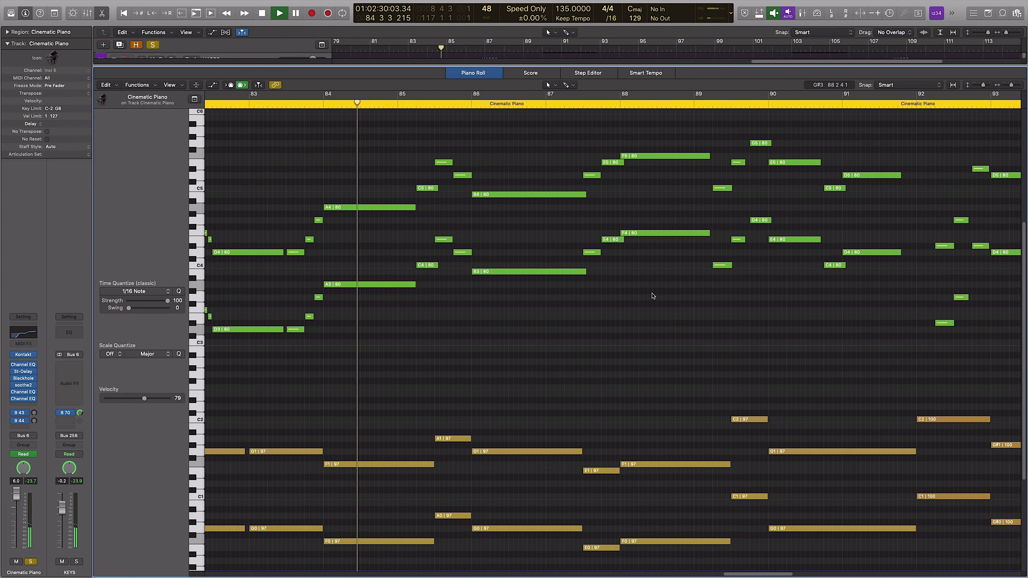
{"action": "scroll", "coordinate": [638, 299], "scroll_direction": "left", "scroll_amount": 3}
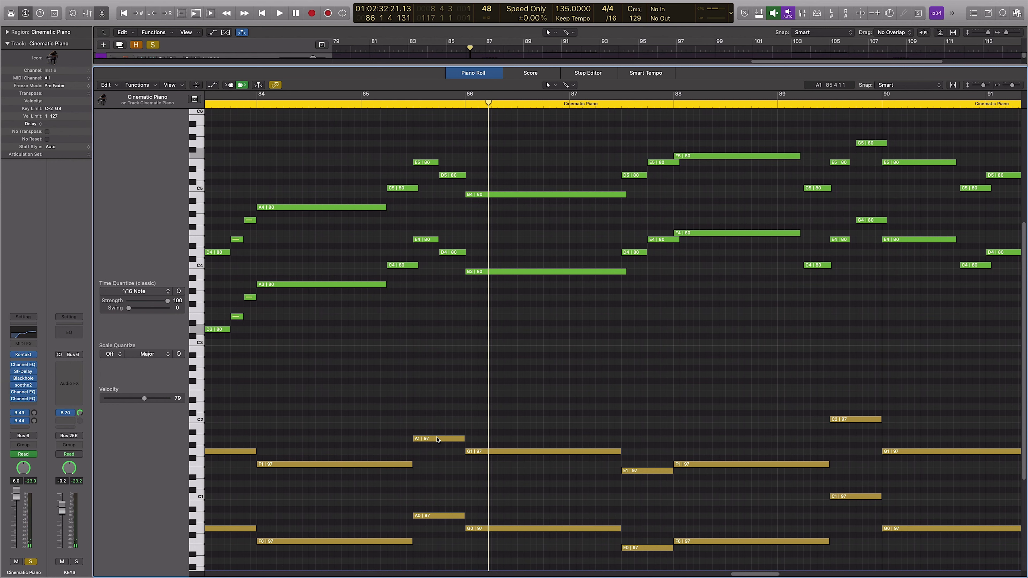
{"action": "scroll", "coordinate": [663, 457], "scroll_direction": "right", "scroll_amount": 5}
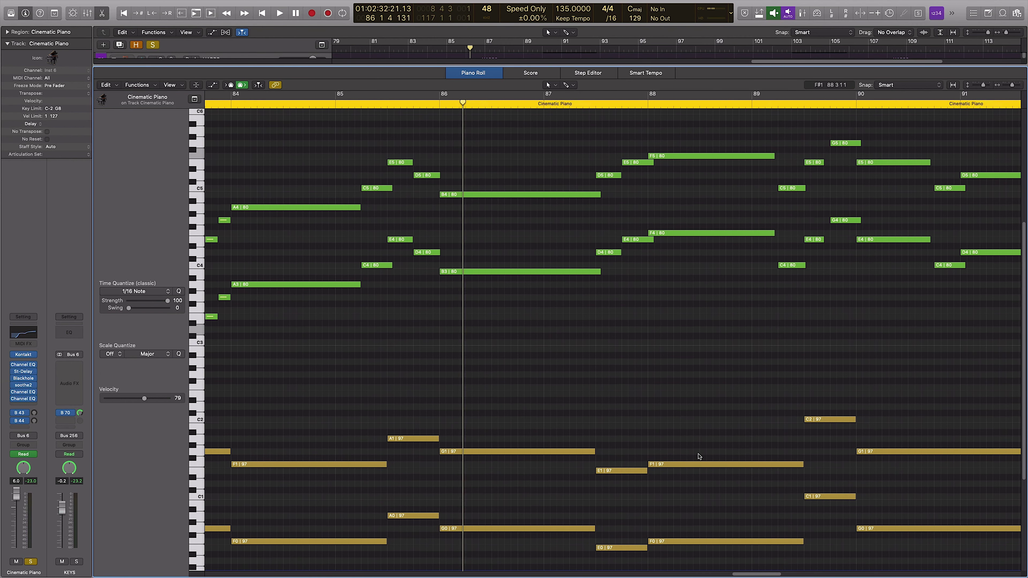
{"action": "scroll", "coordinate": [676, 422], "scroll_direction": "right", "scroll_amount": 5}
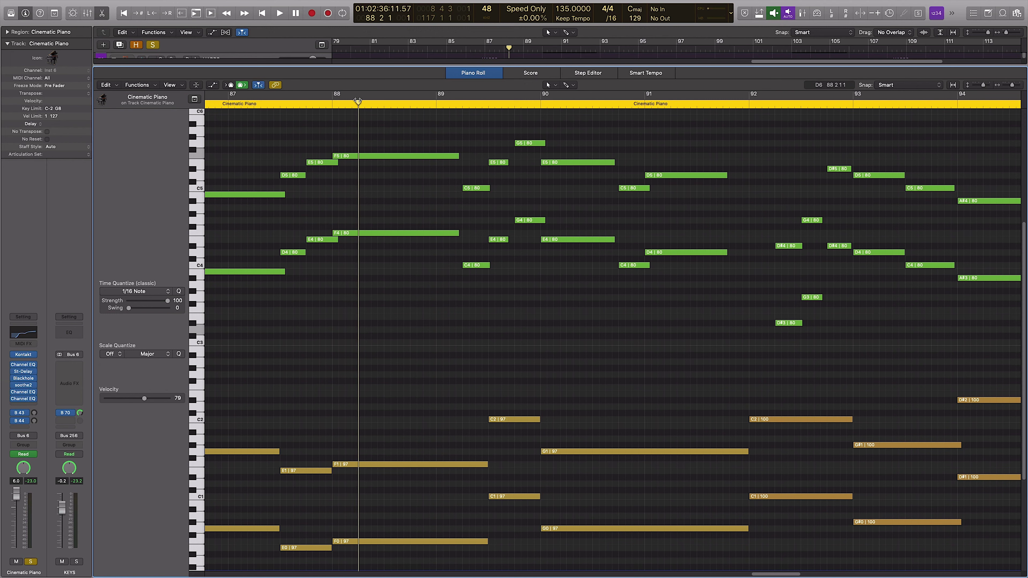
Play the Cinematic Piano part from bar 88 into bar 92 and set the playhead back to bar 91
{"action": "key", "text": "space"}
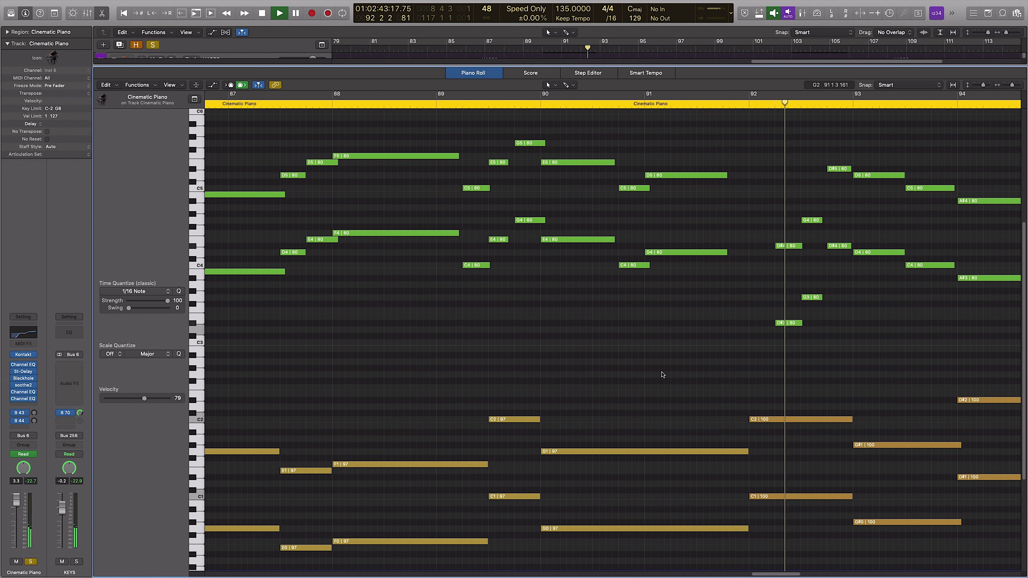
{"action": "key", "text": "space"}
{"action": "left_click", "coordinate": [684, 106]}
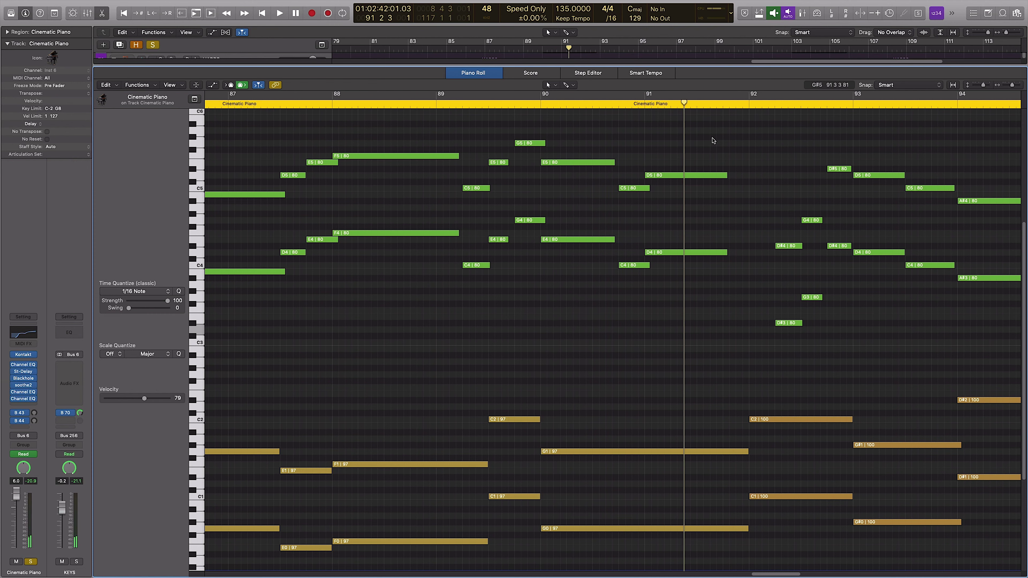
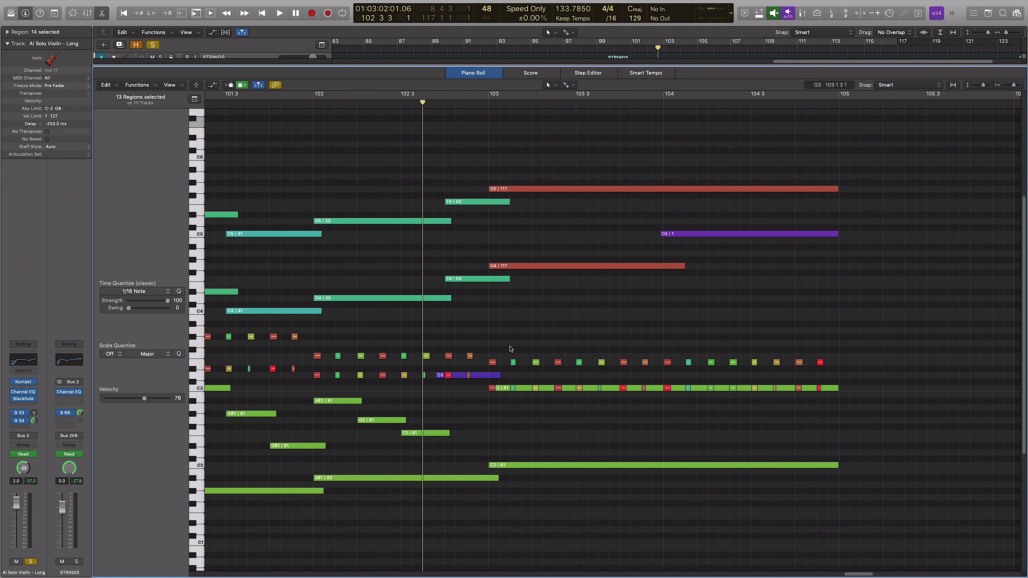
Play the soloed string regions from bar 102 into bar 103 in the Piano Roll
{"action": "left_click", "coordinate": [510, 318]}
{"action": "key", "text": "space"}
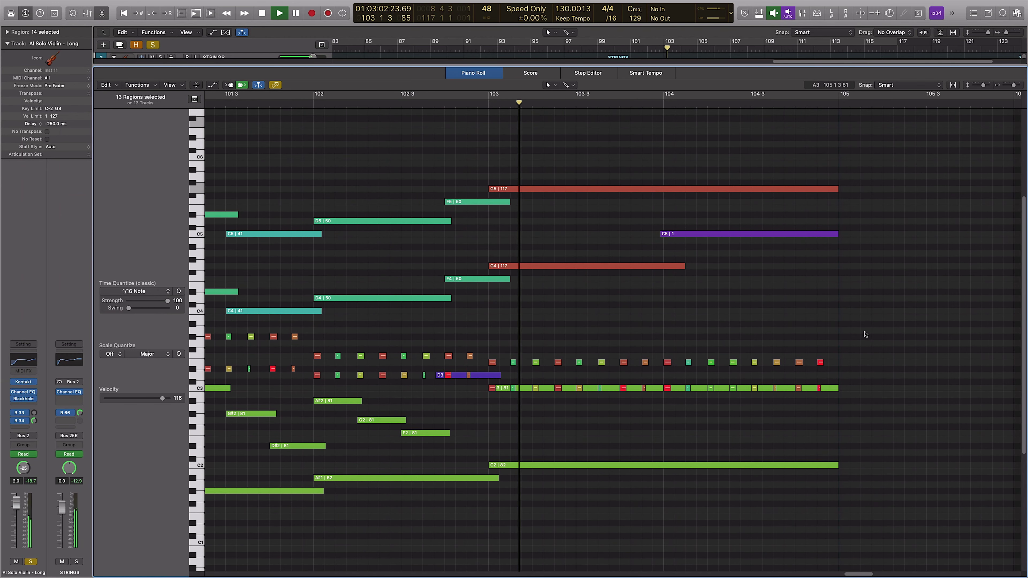
{"action": "key", "text": "space"}
Mute the upper row of repeated short string notes in bars 103 and 104 and play the passage into bar 103
{"action": "left_click_drag", "start_coordinate": [801, 368], "coordinate": [442, 337]}
{"action": "key", "text": "ctrl+m"}
{"action": "left_click", "coordinate": [353, 100]}
{"action": "key", "text": "space"}
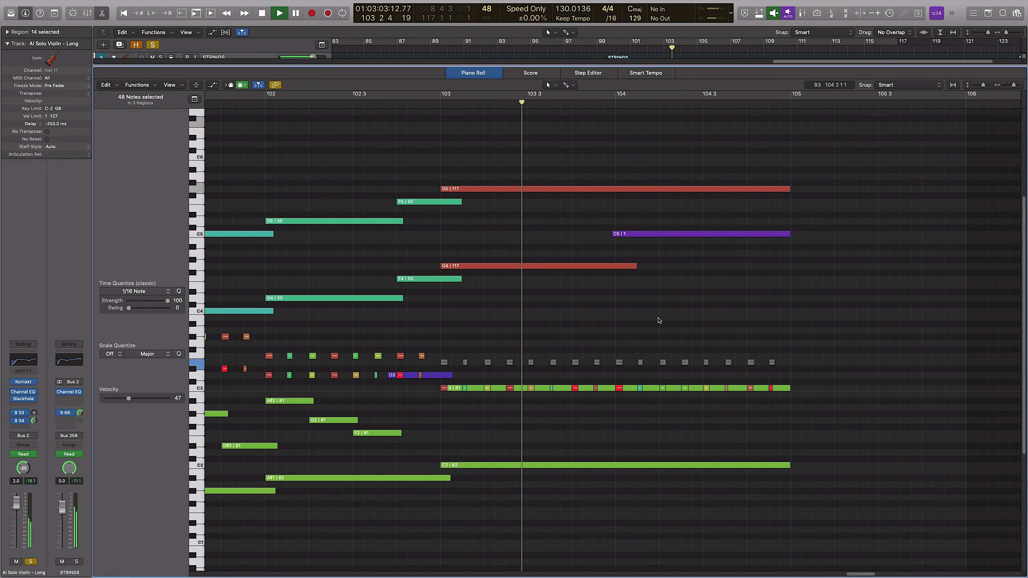
Unmute the repeated short string notes in bars 103 and 104, replay the passage and deselect the notes
{"action": "key", "text": "space"}
{"action": "key", "text": "ctrl+m"}
{"action": "left_click", "coordinate": [423, 107]}
{"action": "key", "text": "space"}
{"action": "left_click", "coordinate": [866, 265]}
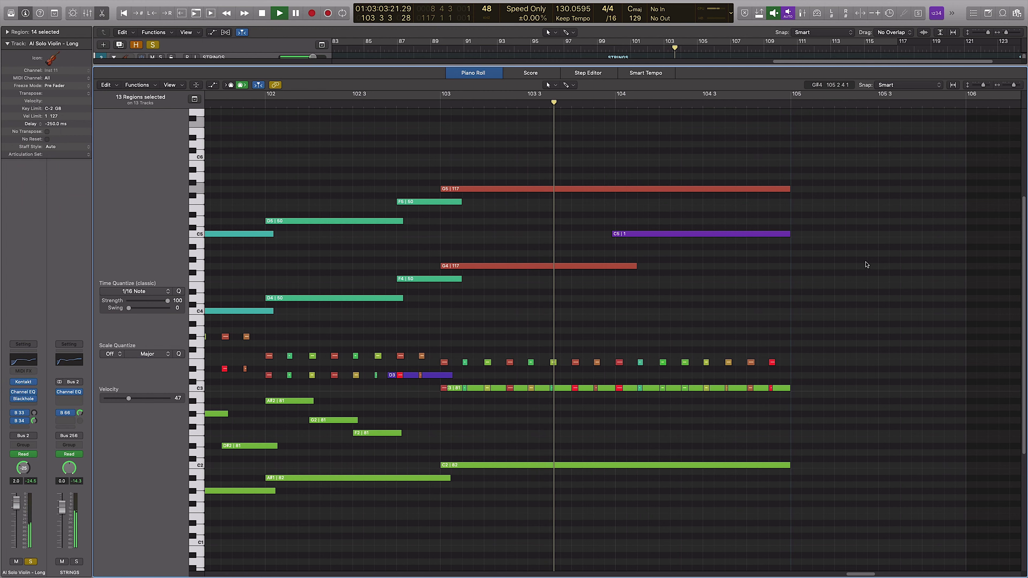
Close the Piano Roll, stop playback at bar 104 and clear the string solos and region selection
{"action": "key", "text": "p"}
{"action": "key", "text": "space"}
{"action": "left_click", "coordinate": [161, 90]}
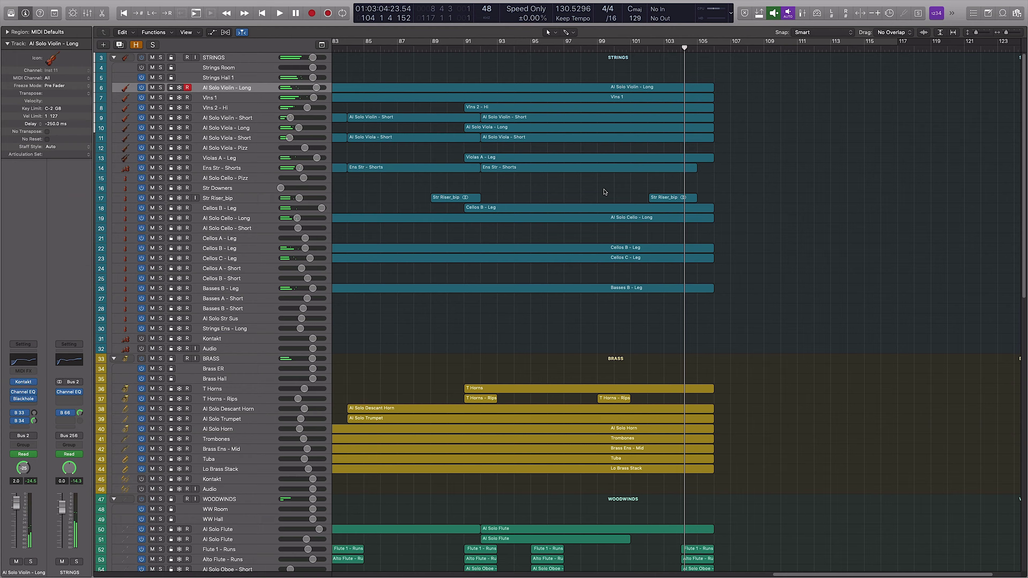
Look over the full-length arrangement across the instrument groups
{"action": "scroll", "coordinate": [1012, 144], "scroll_direction": "left", "scroll_amount": 3}
{"action": "scroll", "coordinate": [925, 195], "scroll_direction": "down", "scroll_amount": 5}
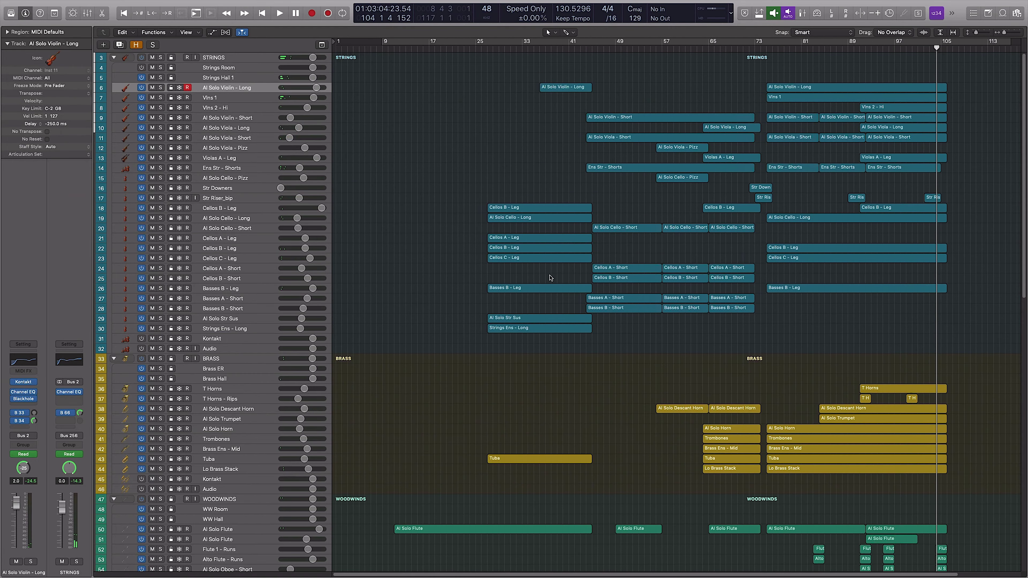
{"action": "scroll", "coordinate": [485, 236], "scroll_direction": "down", "scroll_amount": 15}
{"action": "scroll", "coordinate": [484, 233], "scroll_direction": "down", "scroll_amount": 5}
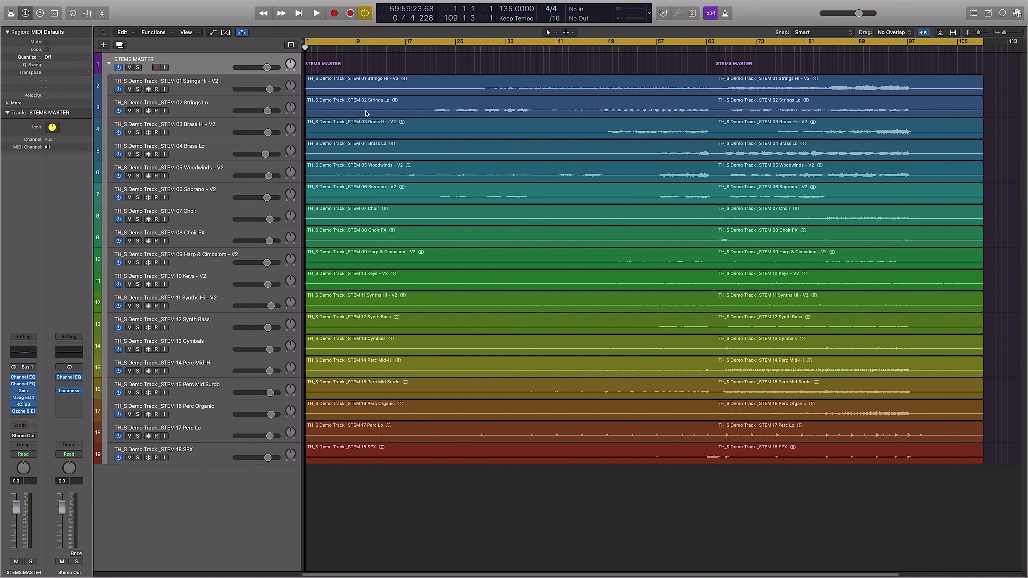
Select the stem tracks one by one from the strings through brass, woodwinds, soprano and choir to Harp & Cimbalom
{"action": "left_click", "coordinate": [205, 106]}
{"action": "left_click", "coordinate": [213, 93]}
{"action": "left_click", "coordinate": [213, 129]}
{"action": "left_click", "coordinate": [214, 149]}
{"action": "left_click", "coordinate": [214, 171]}
{"action": "left_click", "coordinate": [214, 201]}
{"action": "left_click", "coordinate": [211, 217]}
{"action": "left_click", "coordinate": [213, 241]}
{"action": "left_click", "coordinate": [216, 260]}
Select the remaining stem tracks one by one from Keys through synths, cymbals and percussion to STEM 18 SFX
{"action": "left_click", "coordinate": [205, 288]}
{"action": "left_click", "coordinate": [217, 308]}
{"action": "left_click", "coordinate": [214, 327]}
{"action": "left_click", "coordinate": [214, 347]}
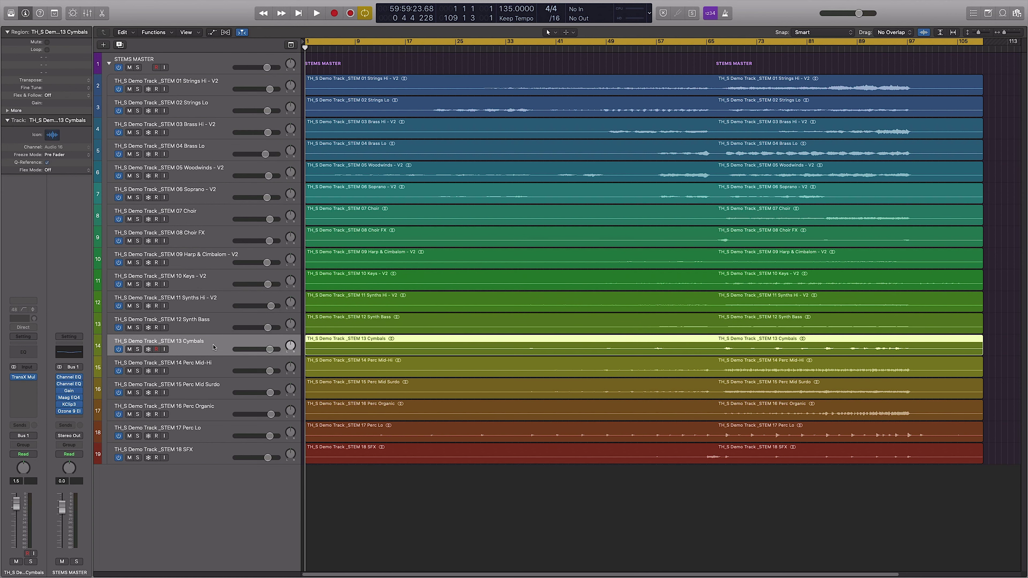
{"action": "left_click", "coordinate": [219, 367]}
{"action": "left_click", "coordinate": [220, 390]}
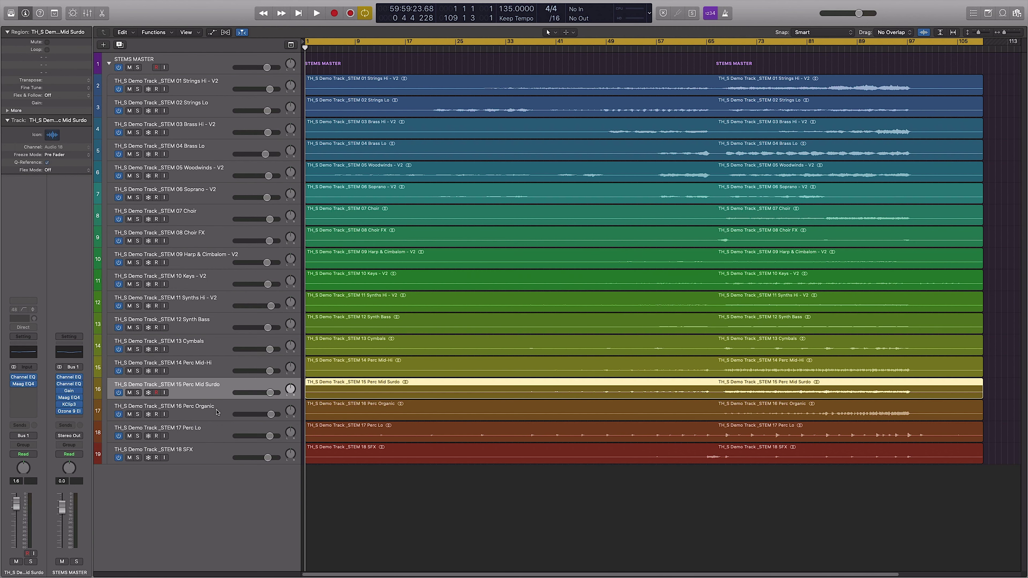
{"action": "left_click", "coordinate": [187, 412]}
{"action": "left_click", "coordinate": [214, 435]}
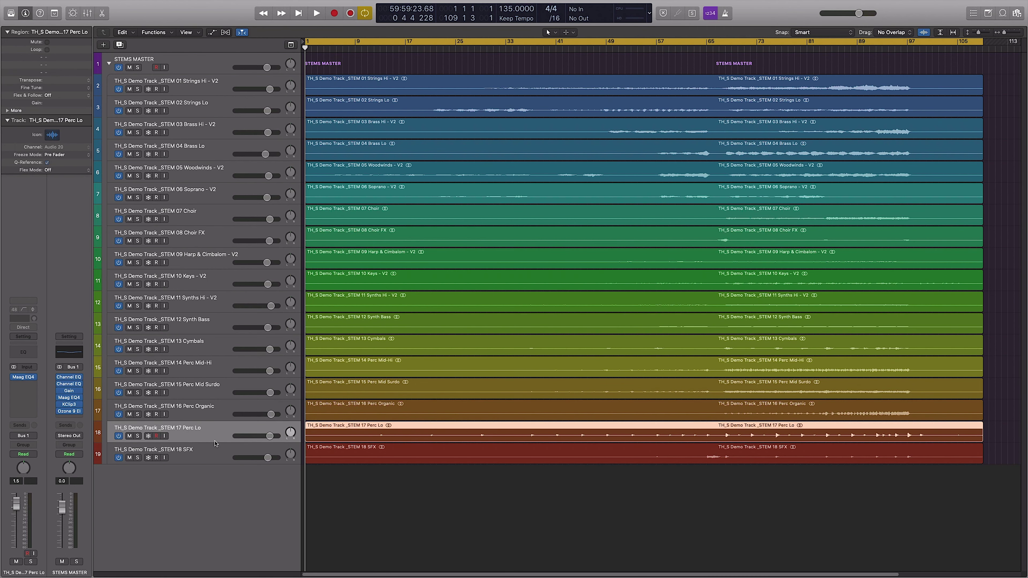
{"action": "left_click", "coordinate": [197, 455]}
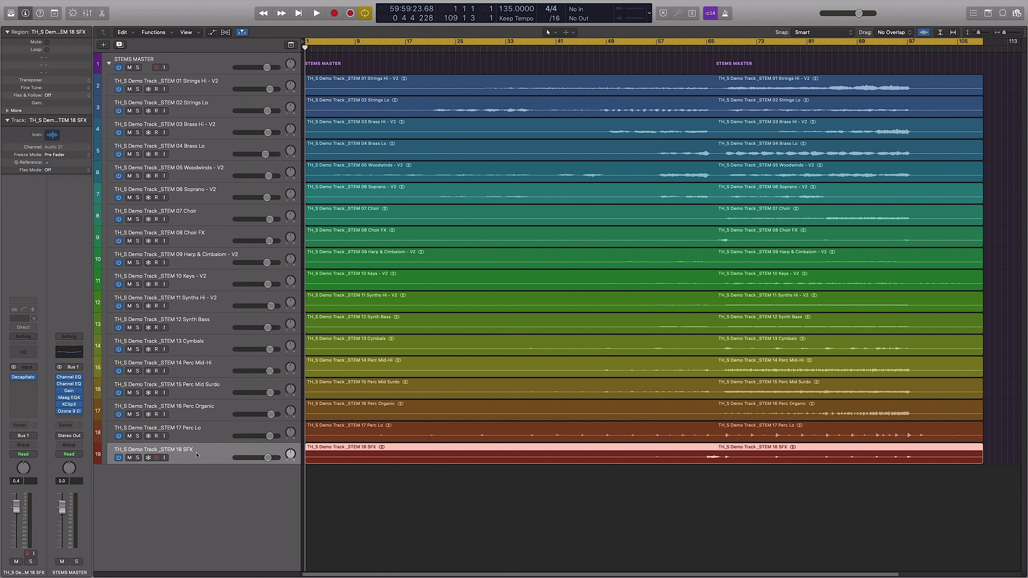
Inspect the Decapitator insert on the STEM 18 SFX track with its window placed over the arrangement
{"action": "left_click", "coordinate": [211, 86]}
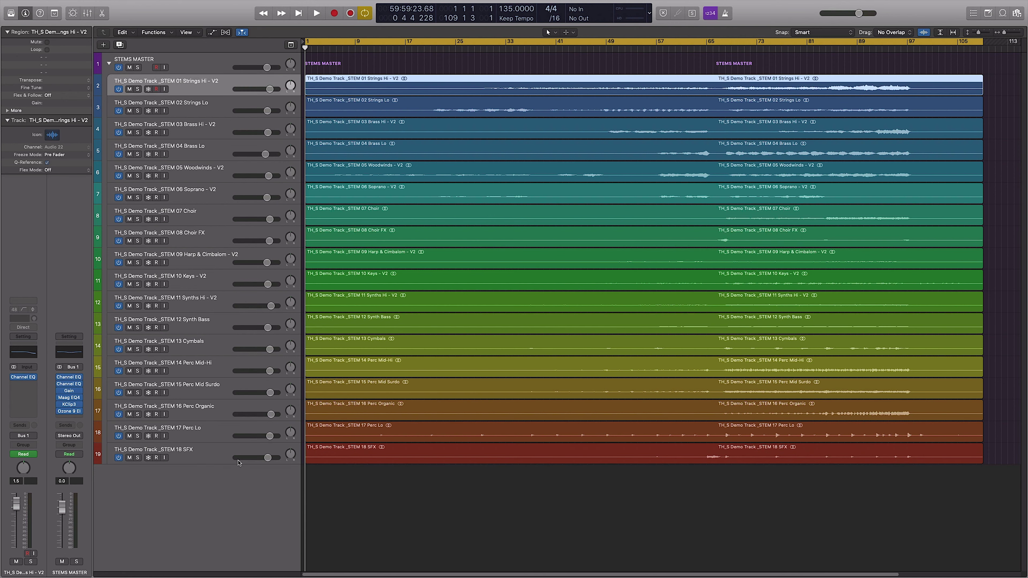
{"action": "left_click", "coordinate": [167, 452]}
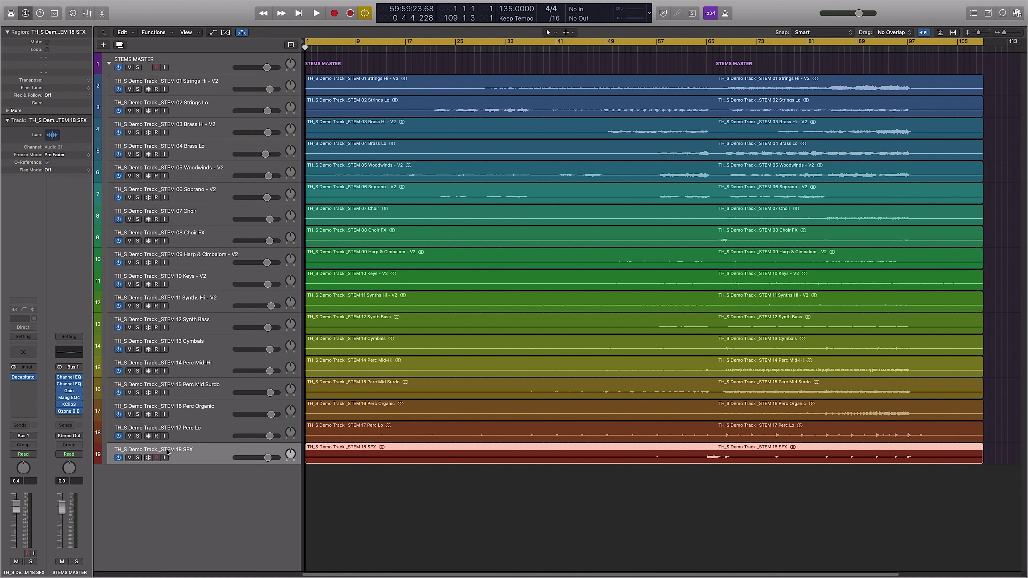
{"action": "left_click", "coordinate": [26, 378]}
{"action": "left_click_drag", "start_coordinate": [252, 36], "coordinate": [563, 85]}
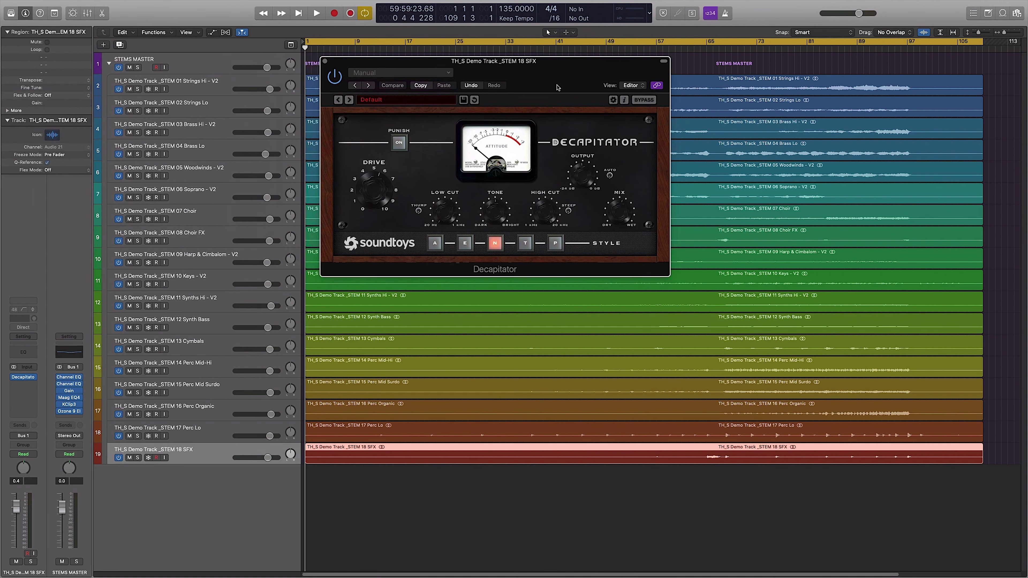
Examine the insert effects on the percussion stems, going from STEM 17 Perc Lo up to STEM 14 Perc Mid-Hi
{"action": "key", "text": "Up"}
{"action": "left_click_drag", "start_coordinate": [465, 69], "coordinate": [463, 147]}
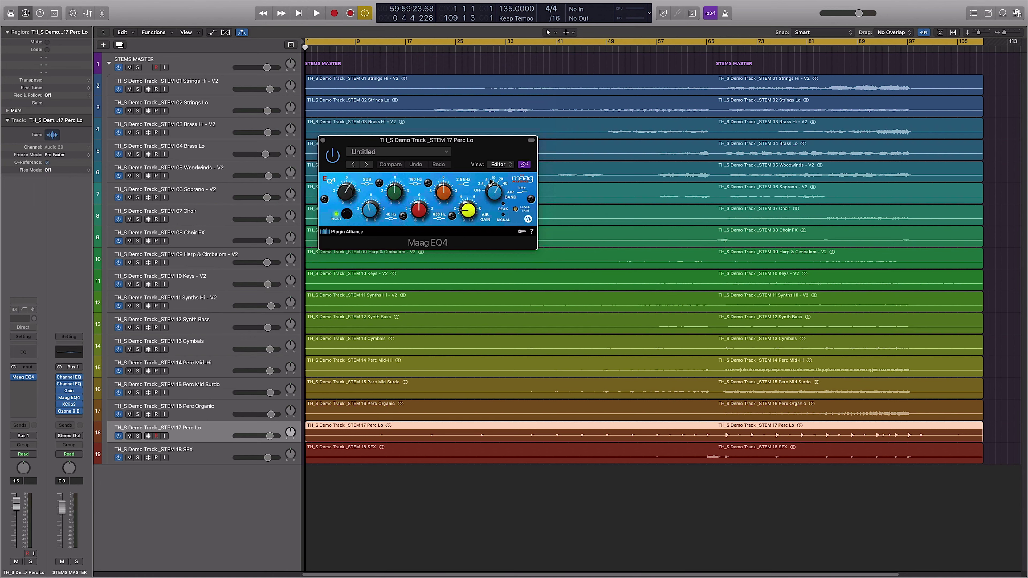
{"action": "key", "text": "Up"}
{"action": "key", "text": "Up"}
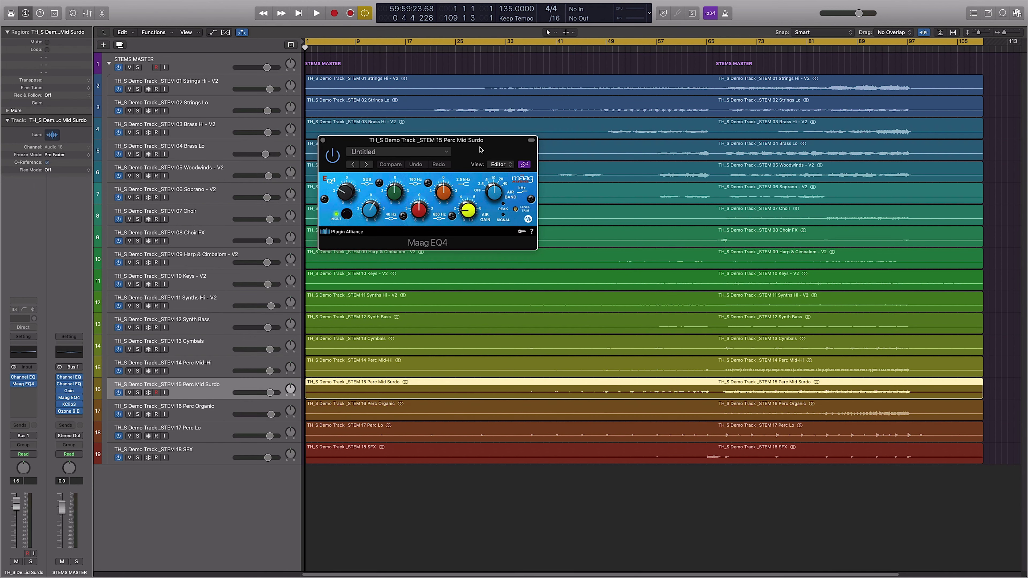
{"action": "left_click", "coordinate": [21, 379]}
{"action": "left_click", "coordinate": [590, 372]}
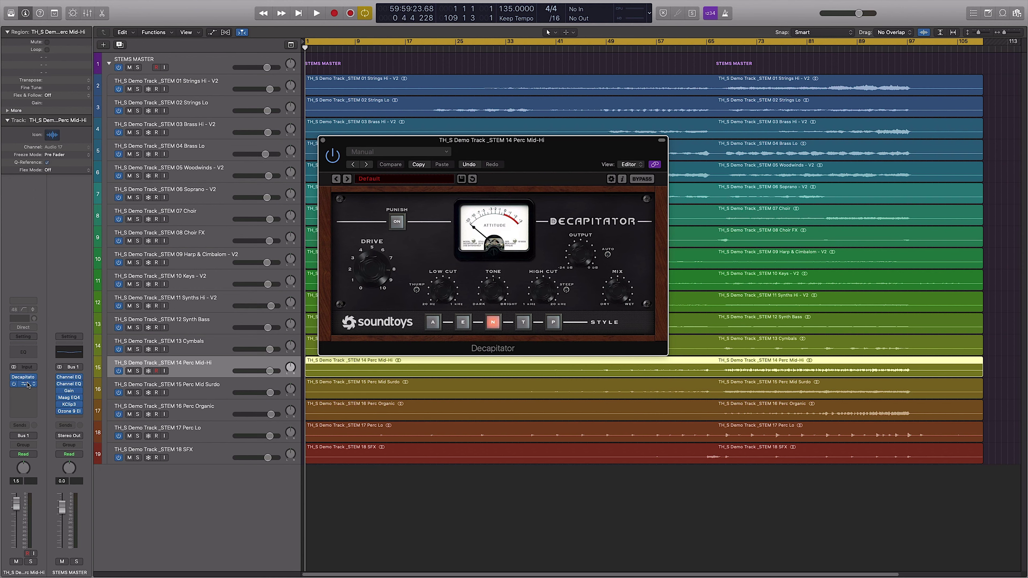
{"action": "left_click", "coordinate": [28, 385]}
Step up through the remaining stem tracks to STEMS MASTER, reviewing the insert effects on each channel
{"action": "key", "text": "Up"}
{"action": "key", "text": "Up"}
{"action": "key", "text": "Up"}
{"action": "key", "text": "Up"}
{"action": "key", "text": "Up"}
{"action": "key", "text": "Up"}
{"action": "key", "text": "Up"}
{"action": "key", "text": "Up"}
{"action": "key", "text": "Up"}
{"action": "key", "text": "Up"}
{"action": "key", "text": "Up"}
{"action": "key", "text": "Up"}
{"action": "key", "text": "Up"}
{"action": "key", "text": "Up"}
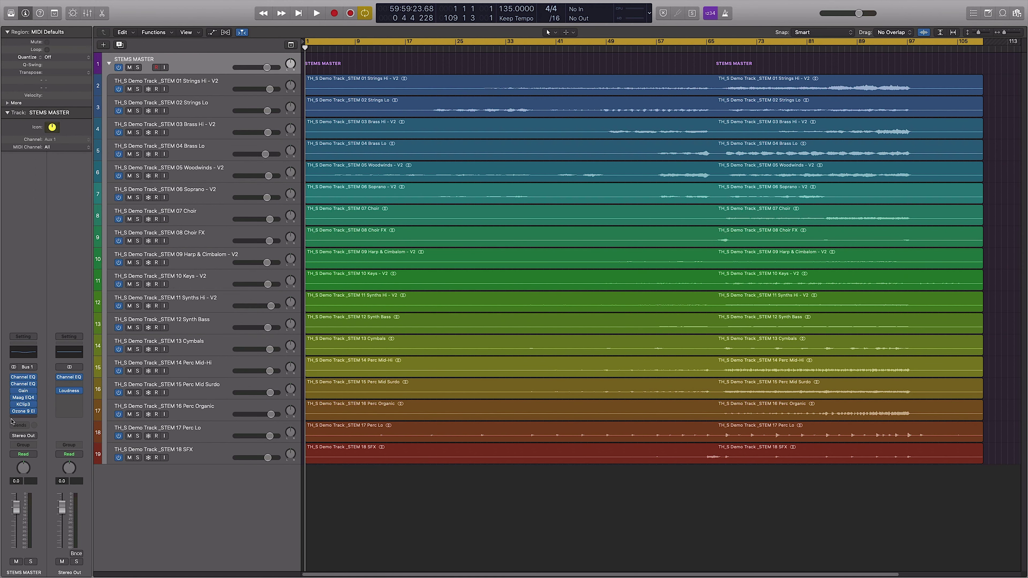
Open the Channel EQ and Loudness Meter on the Stereo Out and place their windows side by side
{"action": "left_click", "coordinate": [71, 378]}
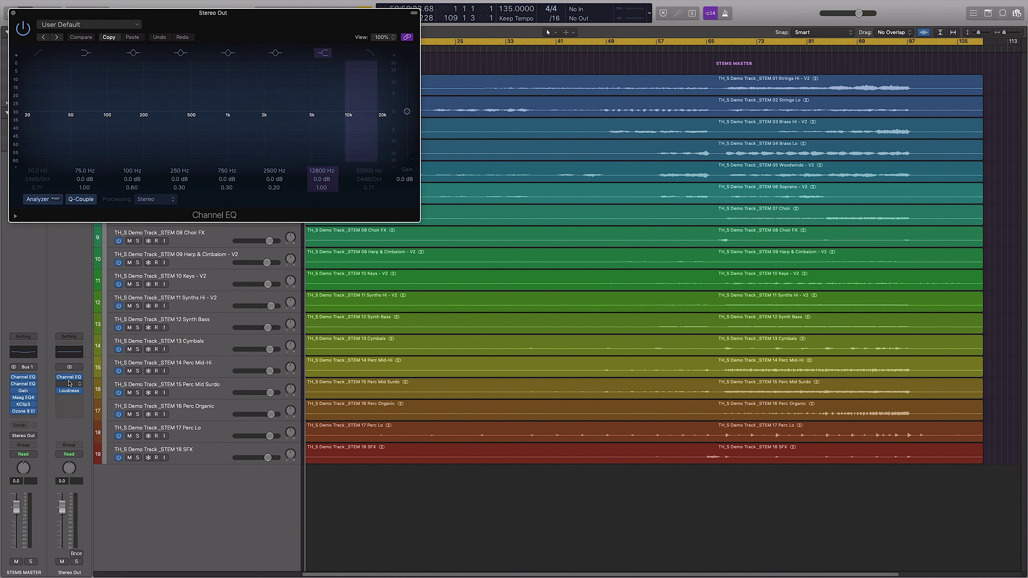
{"action": "left_click", "coordinate": [71, 392]}
{"action": "left_click", "coordinate": [283, 62]}
{"action": "left_click_drag", "start_coordinate": [75, 23], "coordinate": [705, 95]}
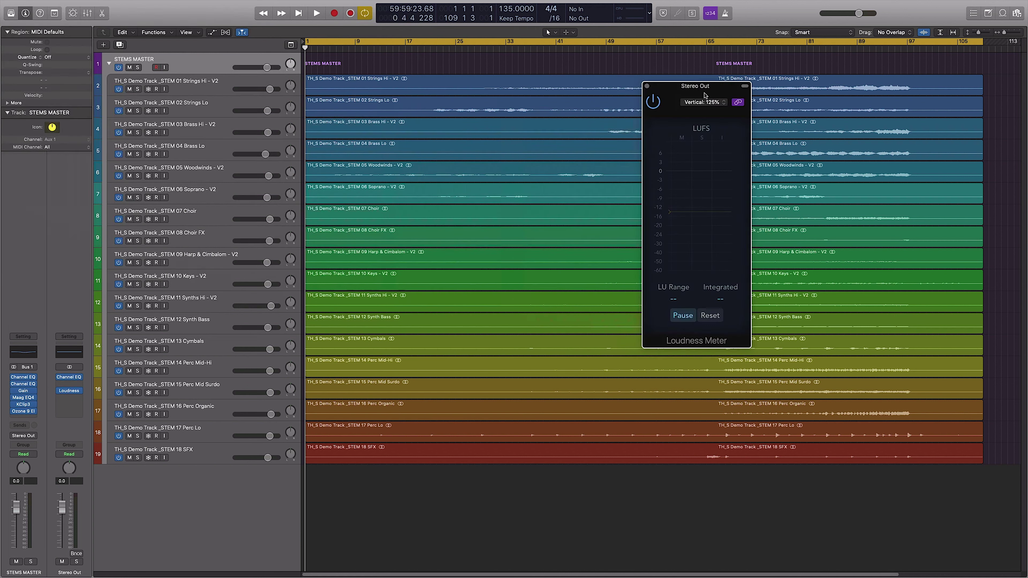
{"action": "left_click", "coordinate": [69, 377]}
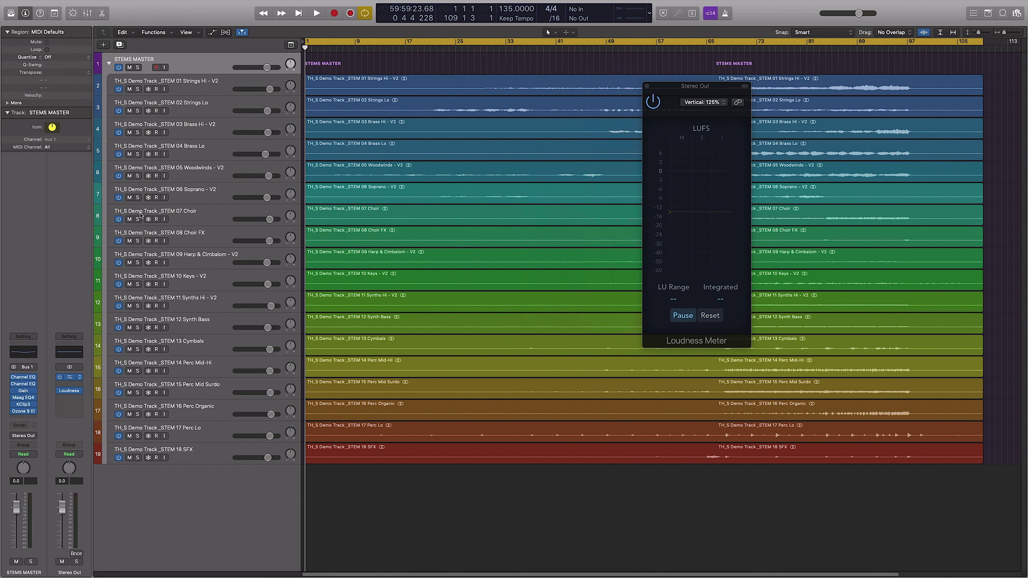
{"action": "left_click_drag", "start_coordinate": [210, 12], "coordinate": [376, 147]}
{"action": "left_click_drag", "start_coordinate": [674, 86], "coordinate": [687, 144]}
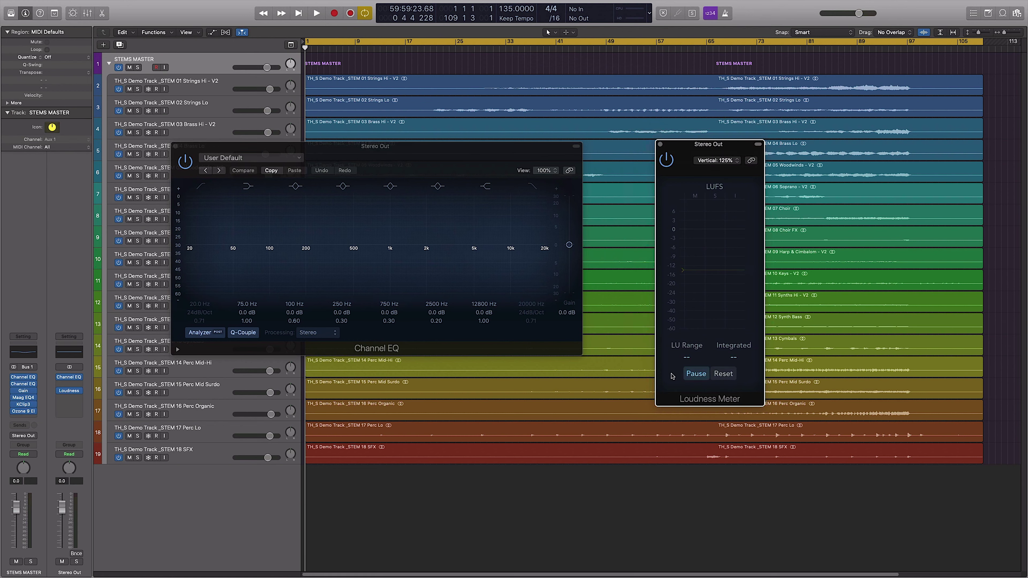
Play the opening bars with cycling off to check the Stereo Out spectrum and loudness, closing both plug-in windows when done
{"action": "key", "text": "space"}
{"action": "key", "text": "c"}
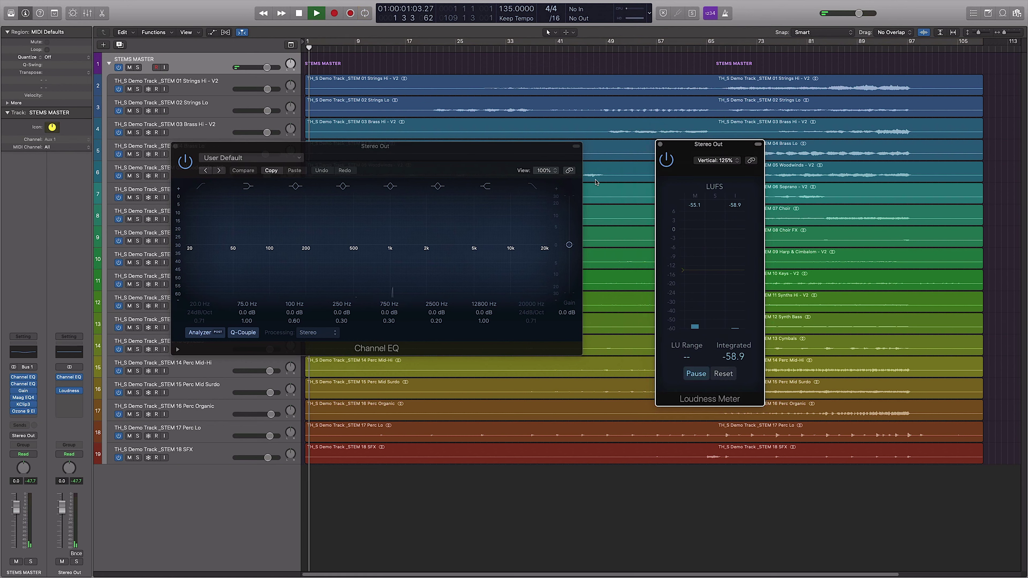
{"action": "key", "text": "space"}
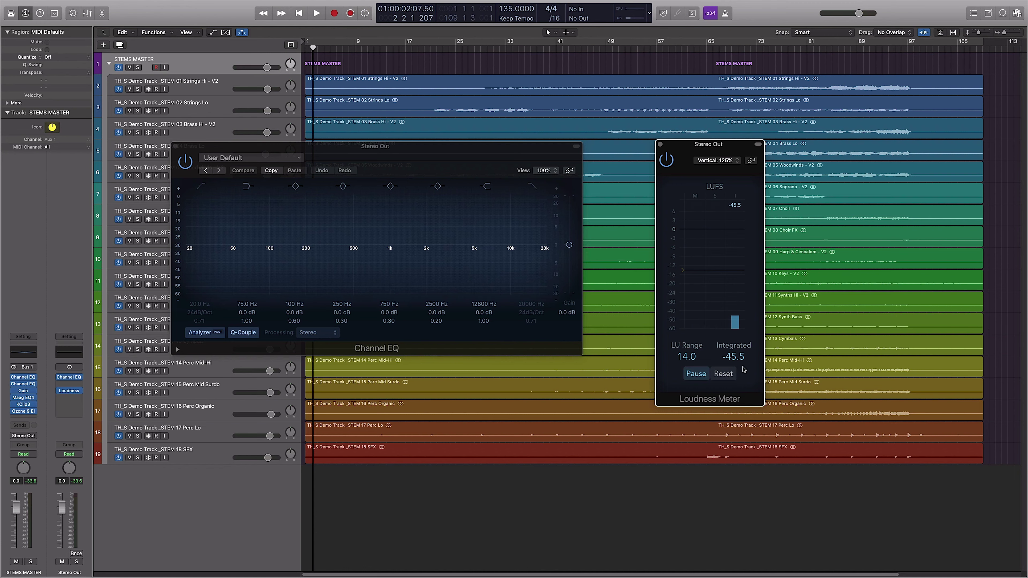
{"action": "left_click", "coordinate": [661, 144]}
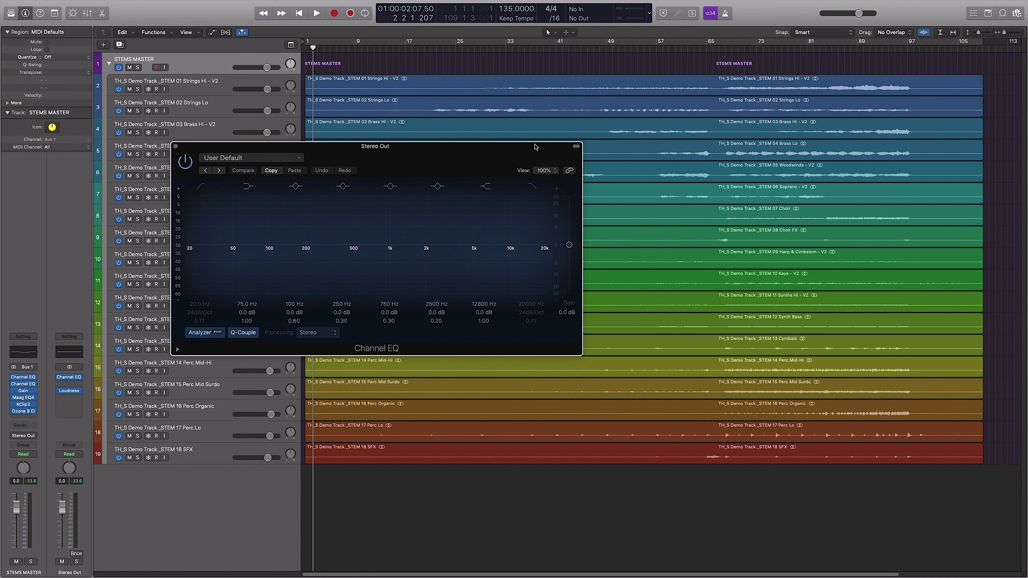
{"action": "left_click", "coordinate": [176, 147]}
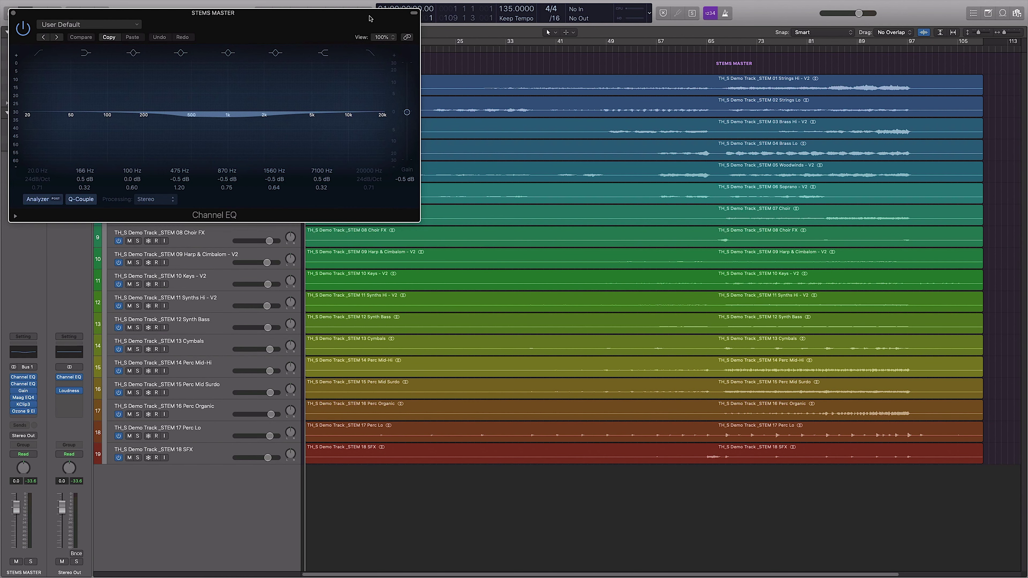
Select all stem tracks from STEM 01 Strings Hi to STEM 18 SFX and show the Mixer
{"action": "left_click_drag", "start_coordinate": [370, 18], "coordinate": [575, 129]}
{"action": "left_click", "coordinate": [195, 79]}
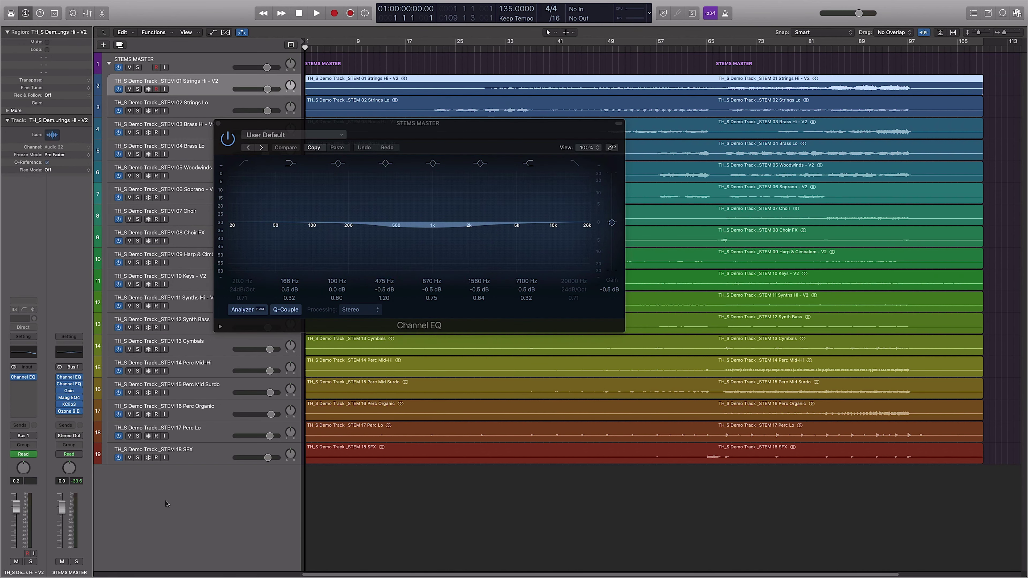
{"action": "left_click", "coordinate": [191, 460], "text": "shift"}
{"action": "left_click", "coordinate": [219, 123]}
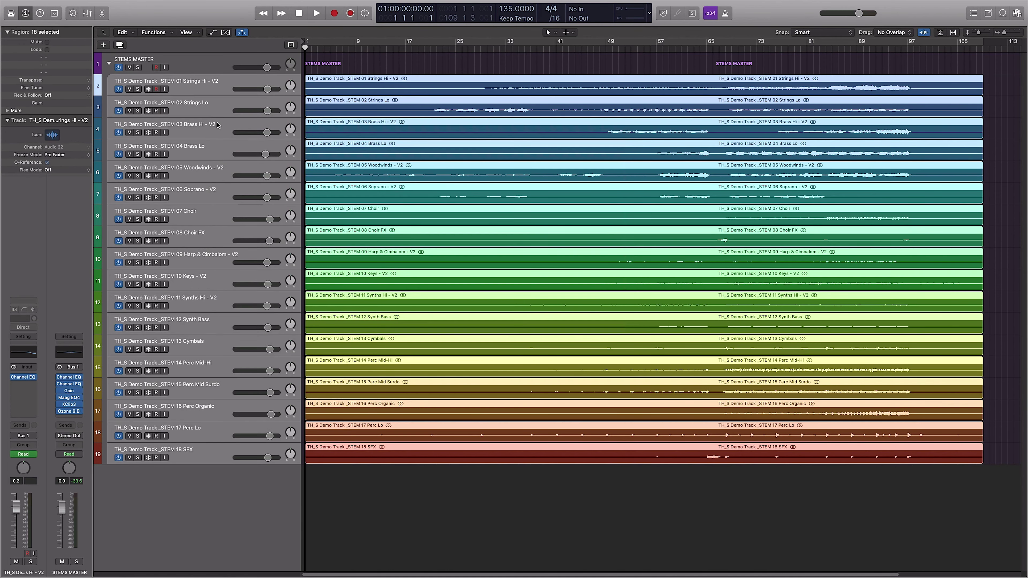
{"action": "key", "text": "x"}
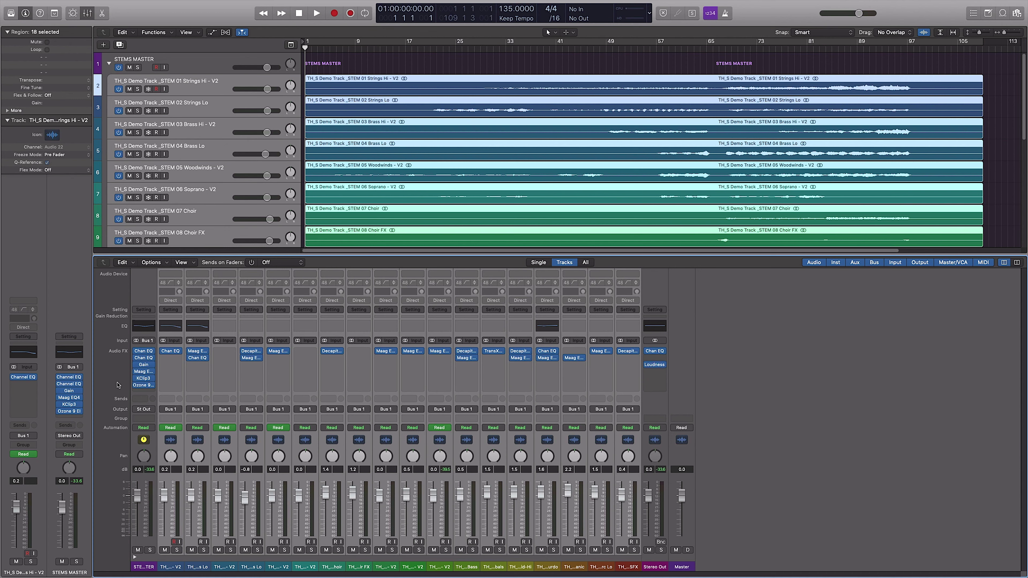
Bypass all insert effects on STEMS MASTER and on the selected stem tracks
{"action": "left_click", "coordinate": [136, 352], "text": "alt"}
{"action": "left_click", "coordinate": [164, 351]}
{"action": "left_click", "coordinate": [190, 358]}
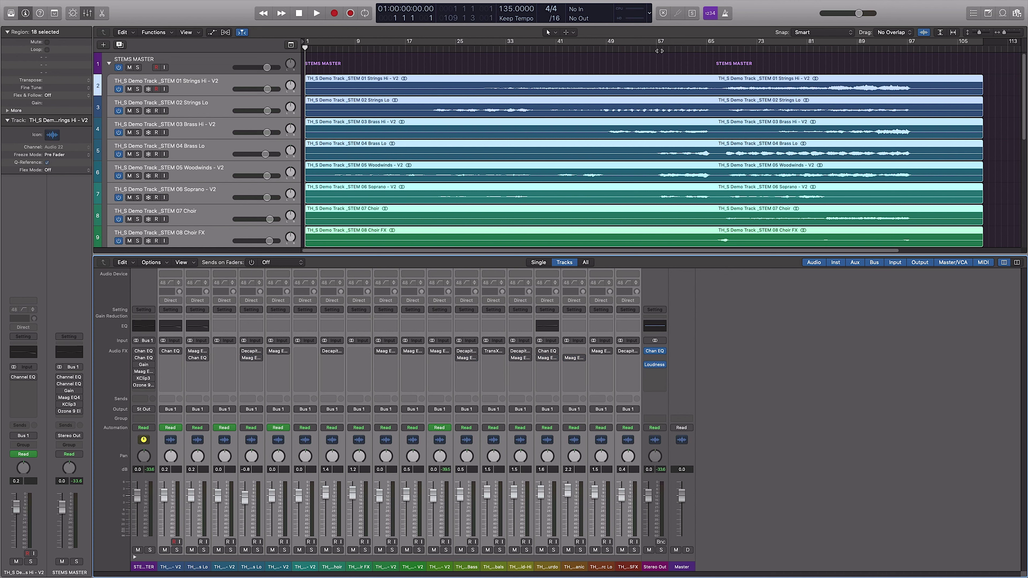
Play from about bar 83 and compare the stem tracks' insert effects enabled and bypassed, leaving them enabled
{"action": "double_click", "coordinate": [825, 48]}
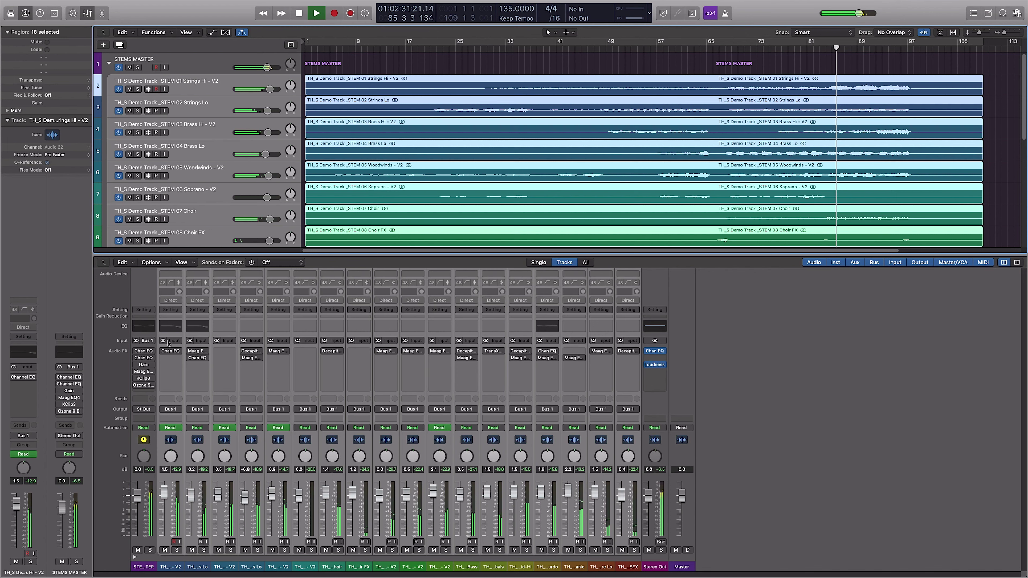
{"action": "left_click", "coordinate": [162, 351]}
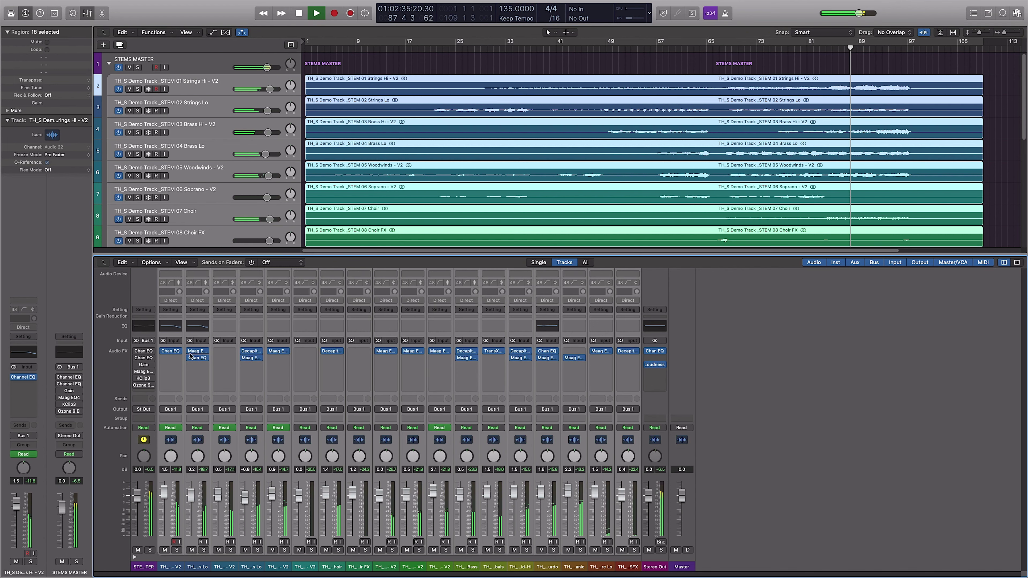
{"action": "left_click", "coordinate": [190, 351]}
{"action": "left_click", "coordinate": [191, 358]}
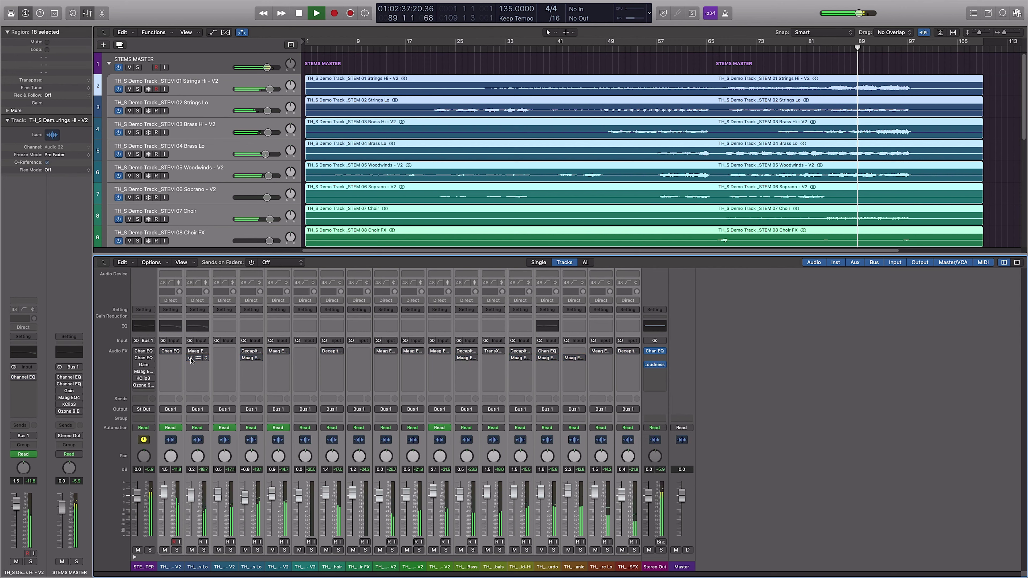
{"action": "left_click", "coordinate": [191, 358]}
{"action": "left_click", "coordinate": [190, 351]}
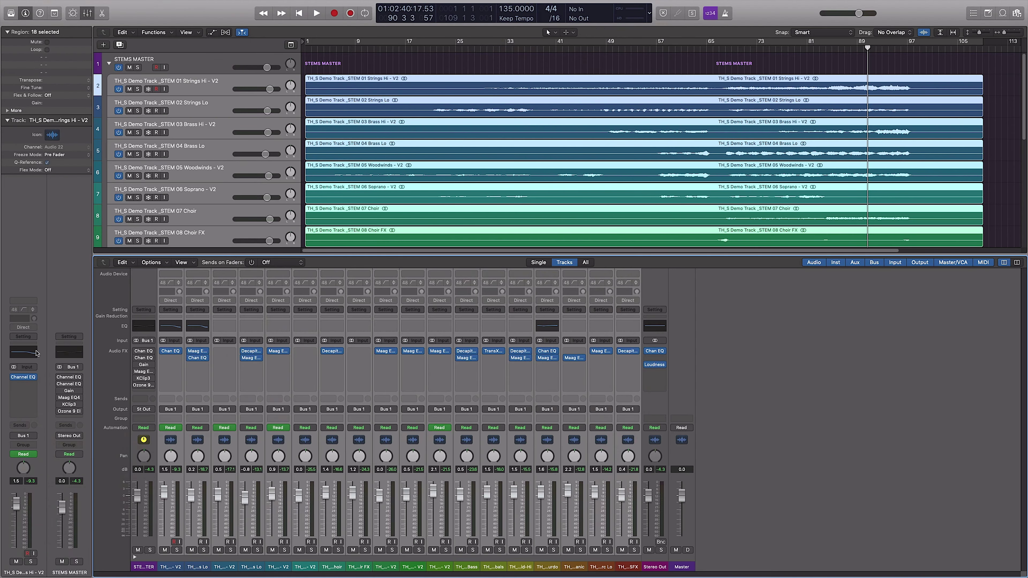
Replay the passage with the first Channel EQ on STEMS MASTER enabled, then stop and close its window
{"action": "key", "text": "space"}
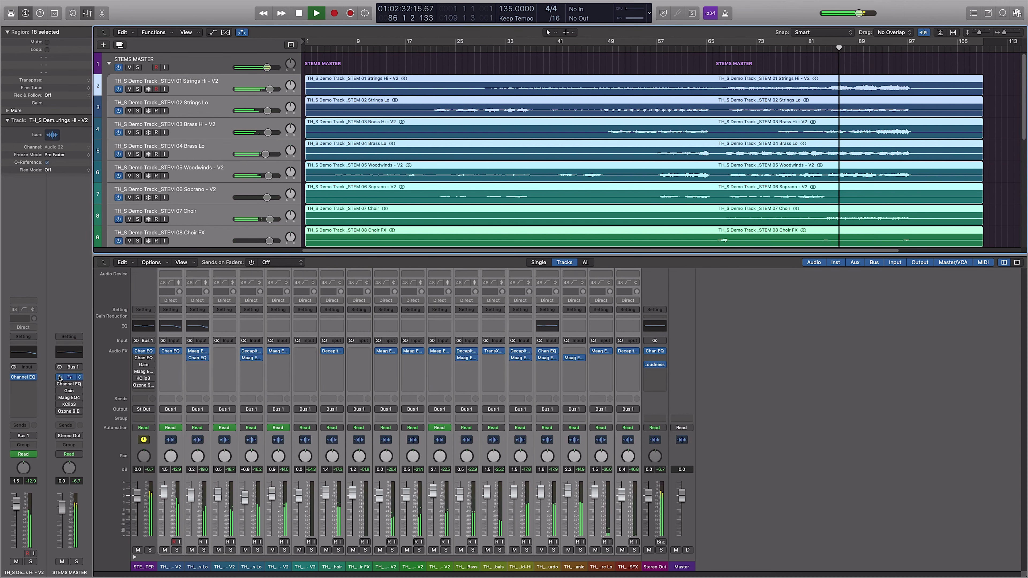
{"action": "left_click", "coordinate": [61, 377]}
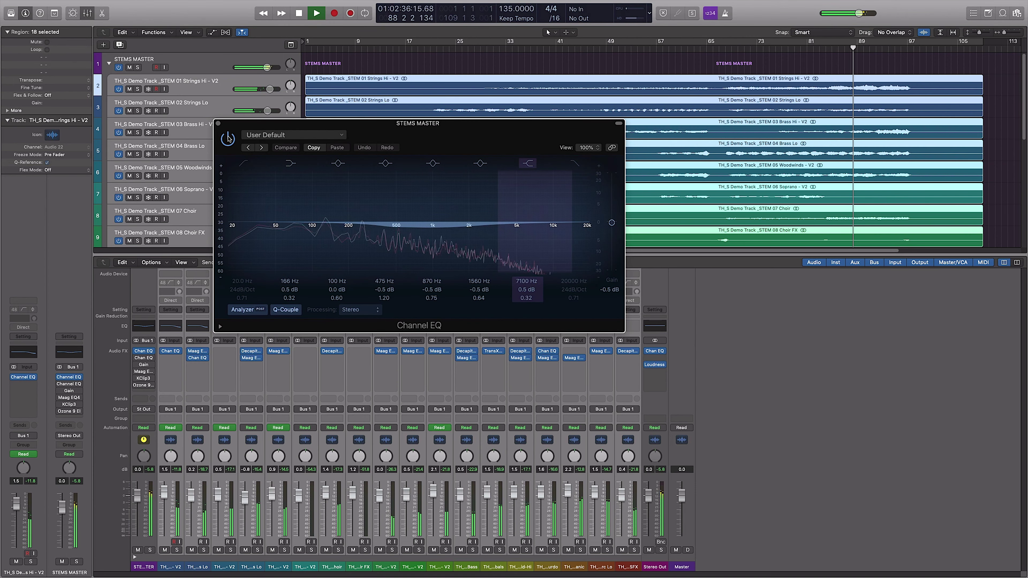
{"action": "key", "text": "space"}
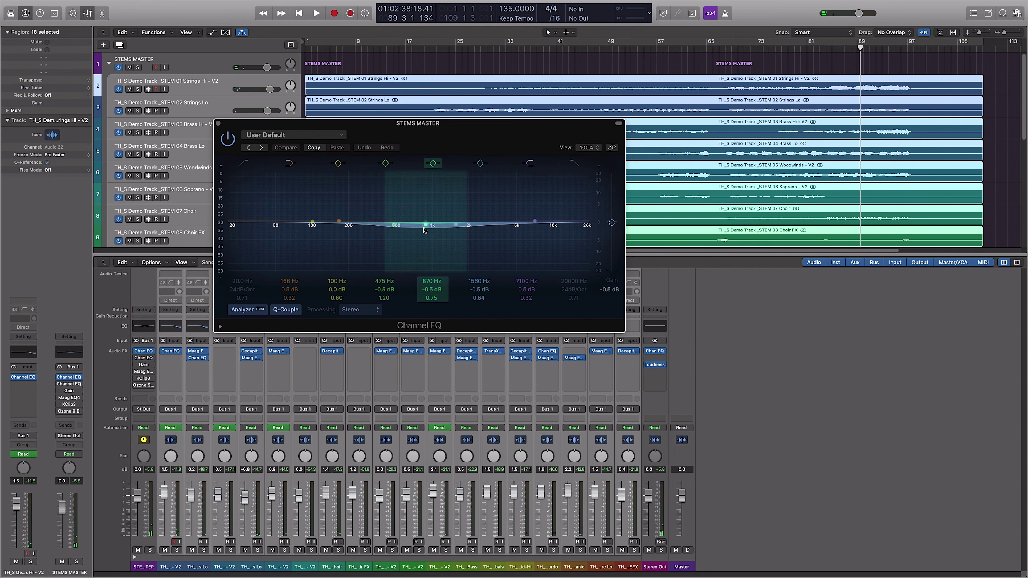
{"action": "left_click", "coordinate": [226, 138]}
{"action": "left_click", "coordinate": [219, 123]}
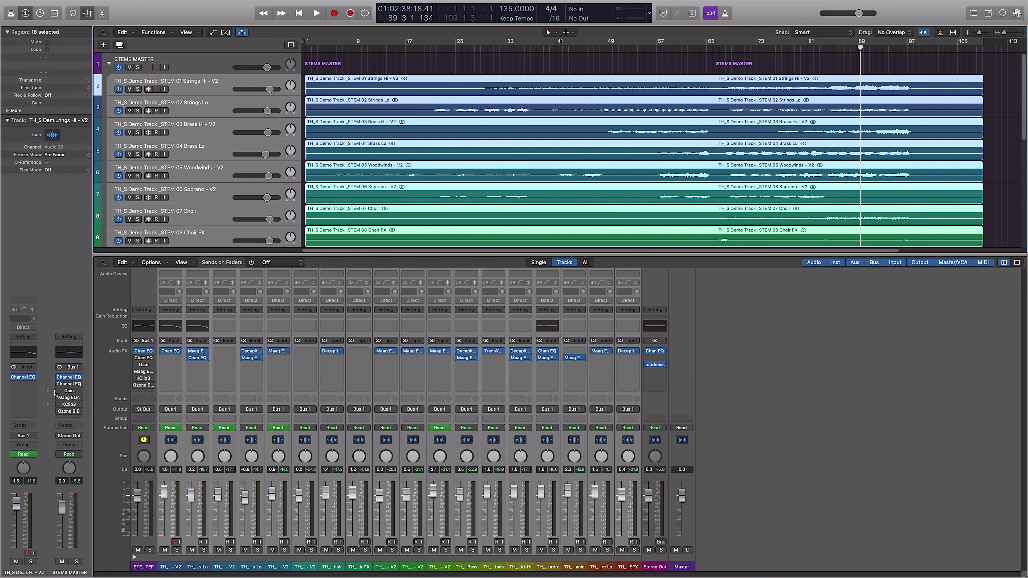
Enable the second Channel EQ on STEMS MASTER with its window open and play the passage from bar 89
{"action": "left_click", "coordinate": [68, 383]}
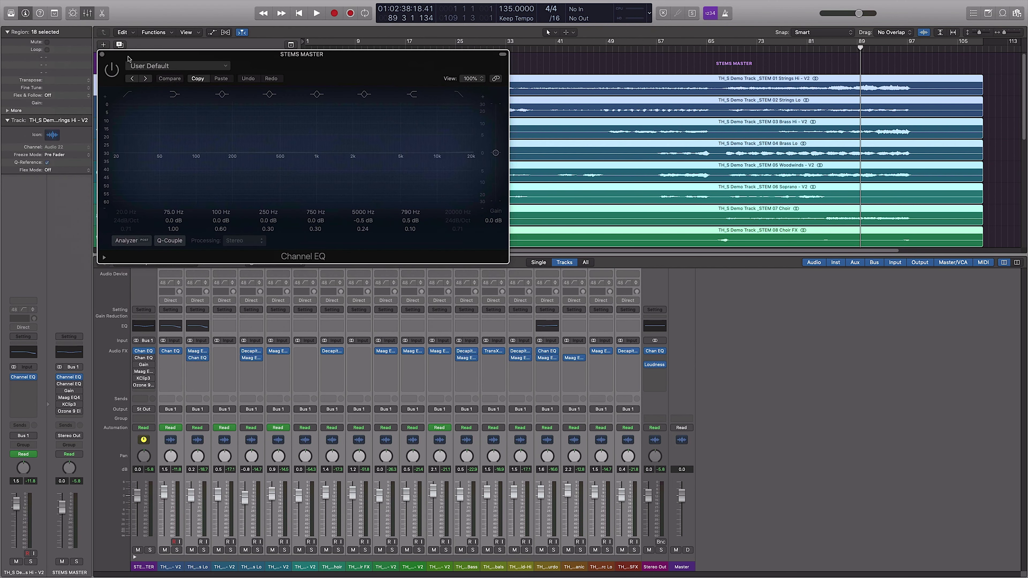
{"action": "key", "text": "space"}
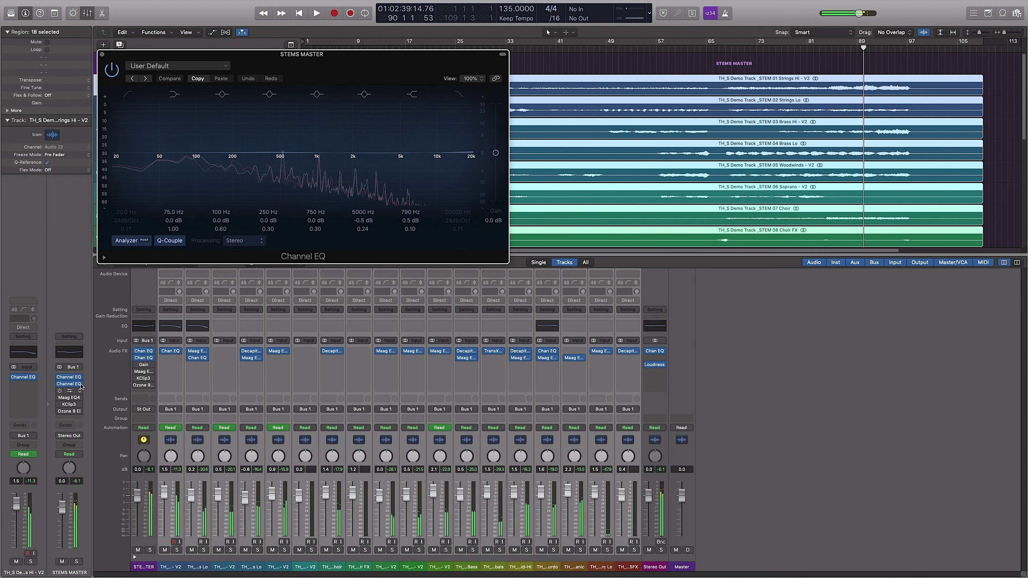
Close the window of the second Channel EQ on STEMS MASTER, leaving the plug-in in place
{"action": "left_click", "coordinate": [80, 385]}
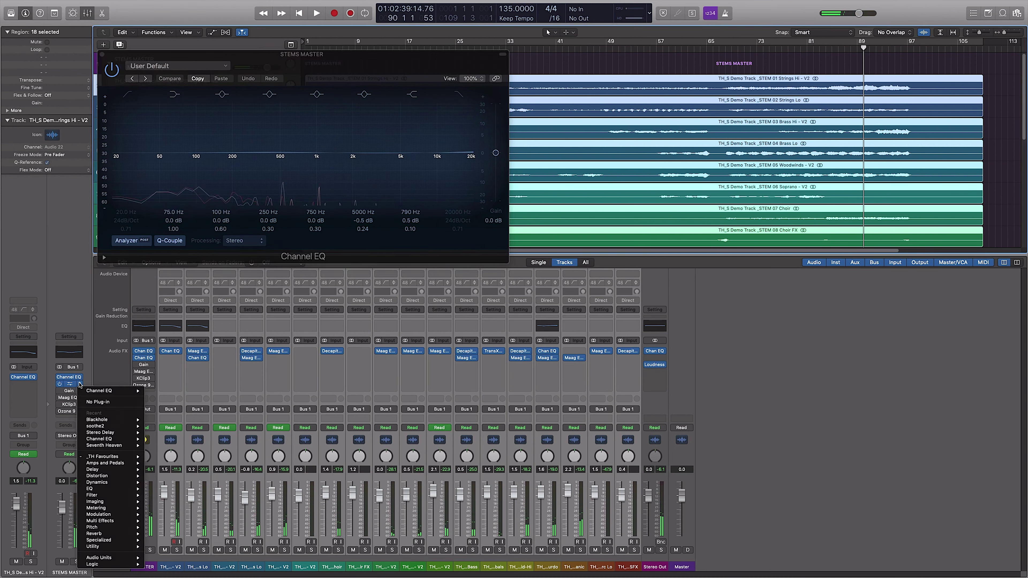
{"action": "key", "text": "Escape"}
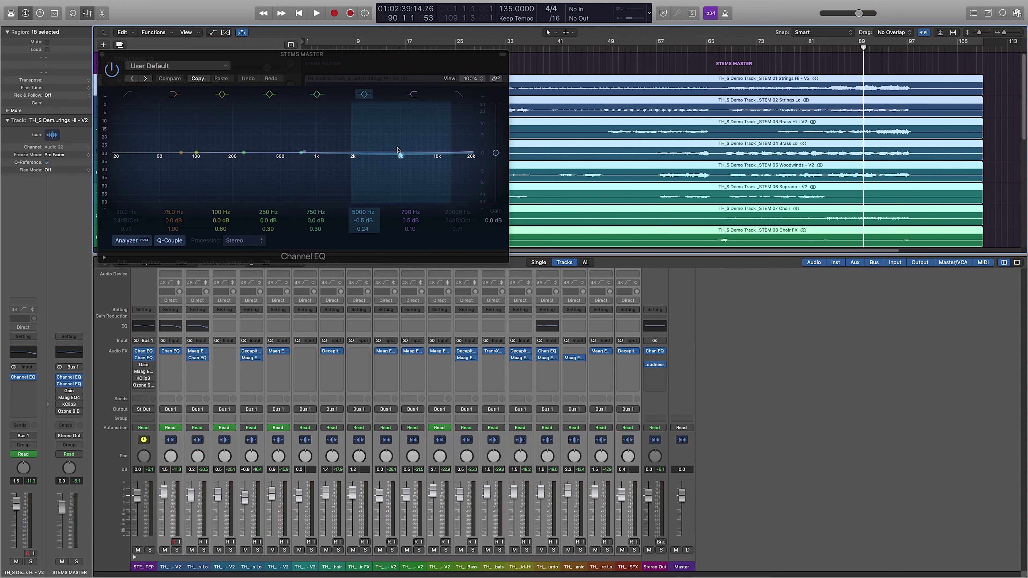
{"action": "left_click", "coordinate": [103, 54]}
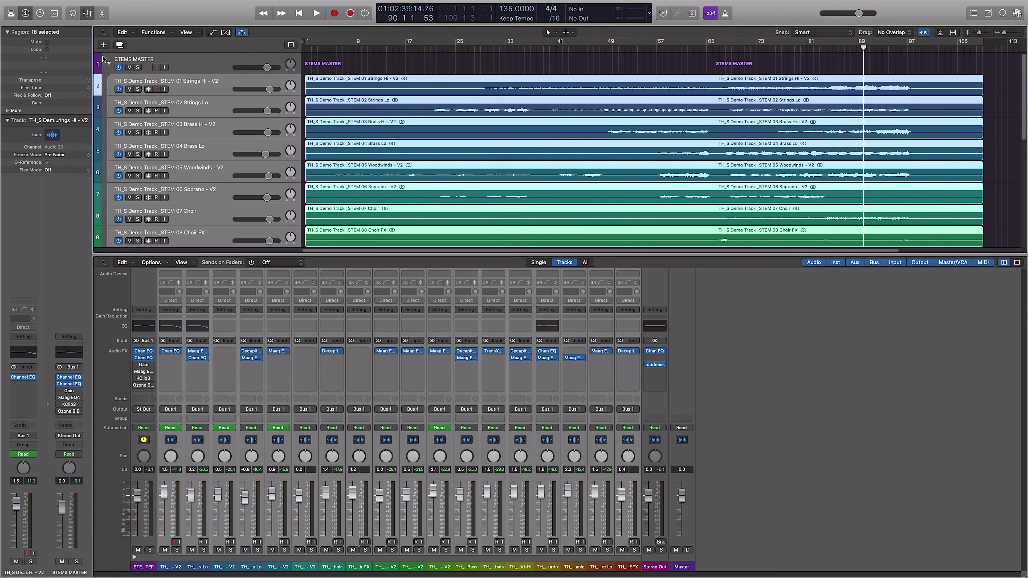
Enable the Gain plug-in on STEMS MASTER, review its settings in its window and close that window
{"action": "left_click", "coordinate": [70, 391]}
{"action": "left_click_drag", "start_coordinate": [170, 26], "coordinate": [220, 70]}
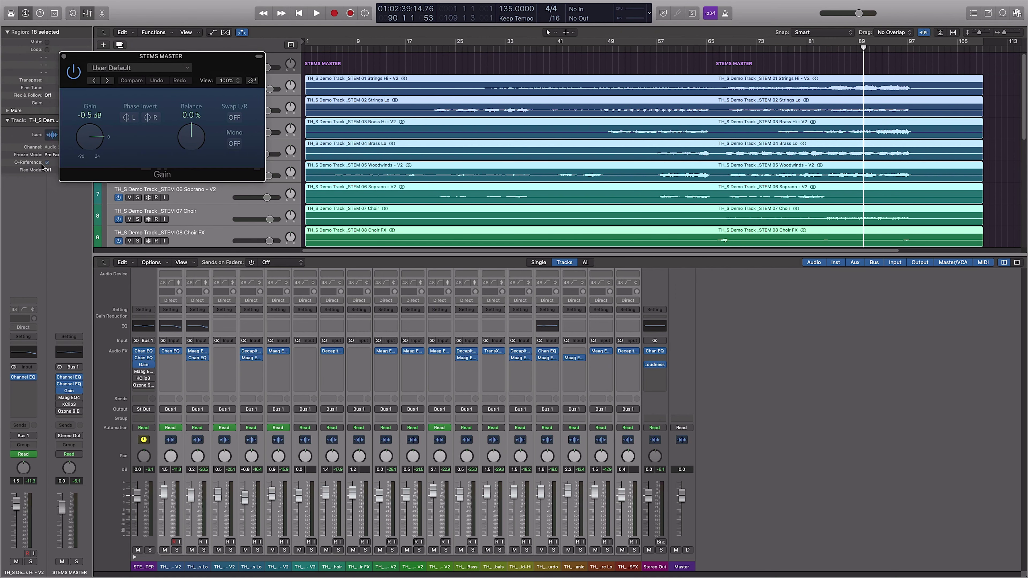
{"action": "left_click", "coordinate": [64, 57]}
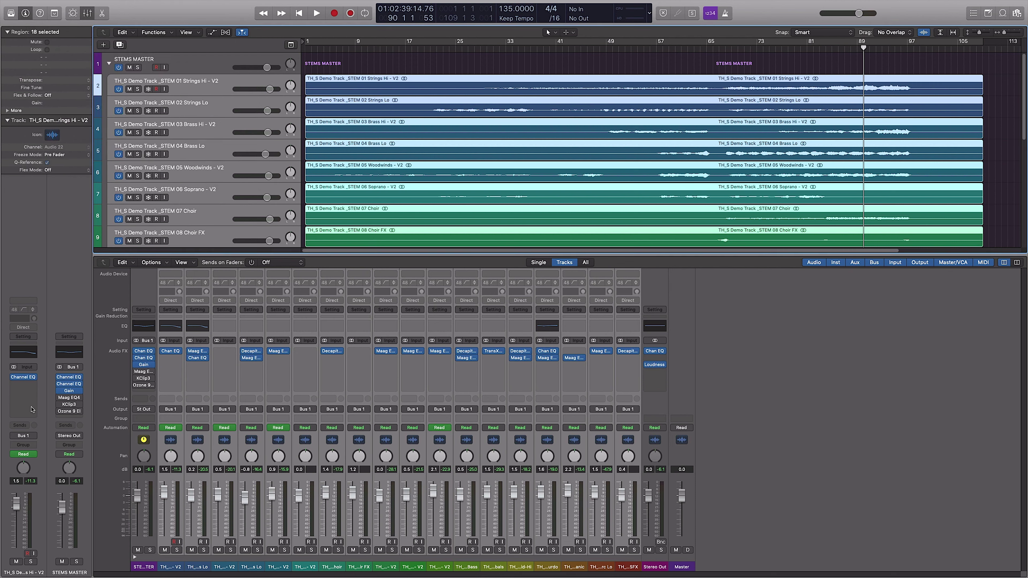
Enable Maag EQ4 on STEMS MASTER with its window open and play the passage from bar 90
{"action": "left_click", "coordinate": [70, 398]}
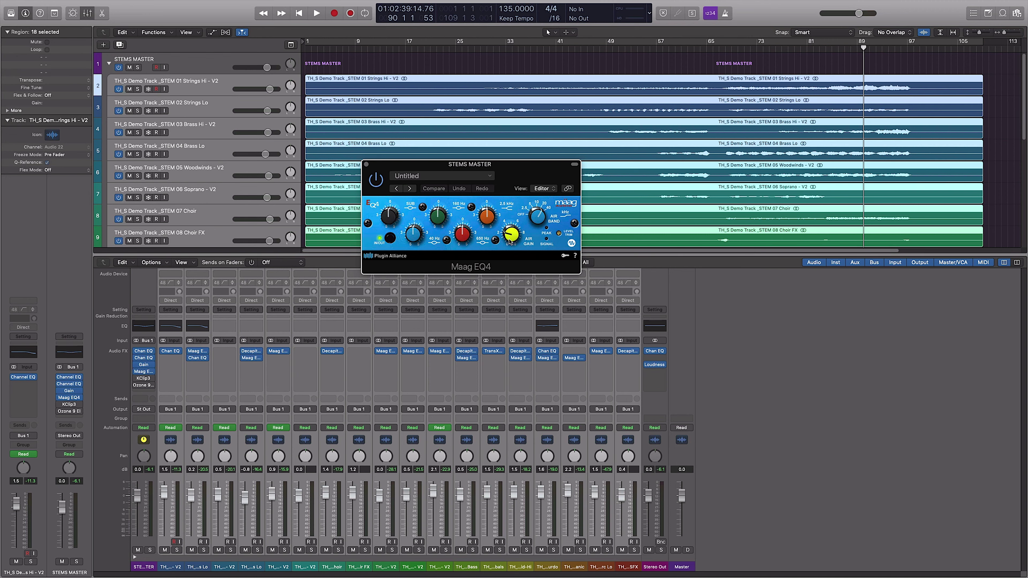
{"action": "key", "text": "space"}
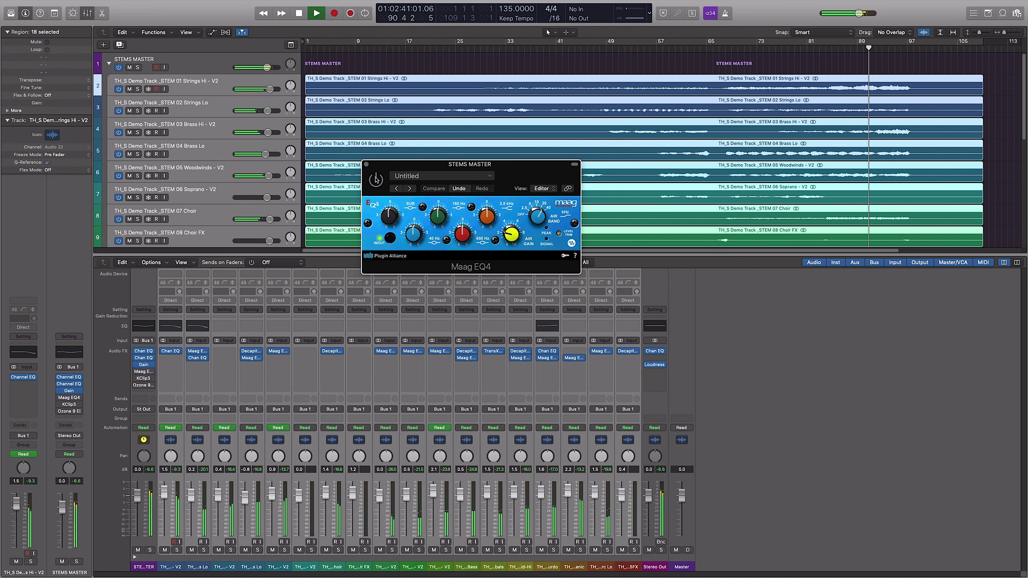